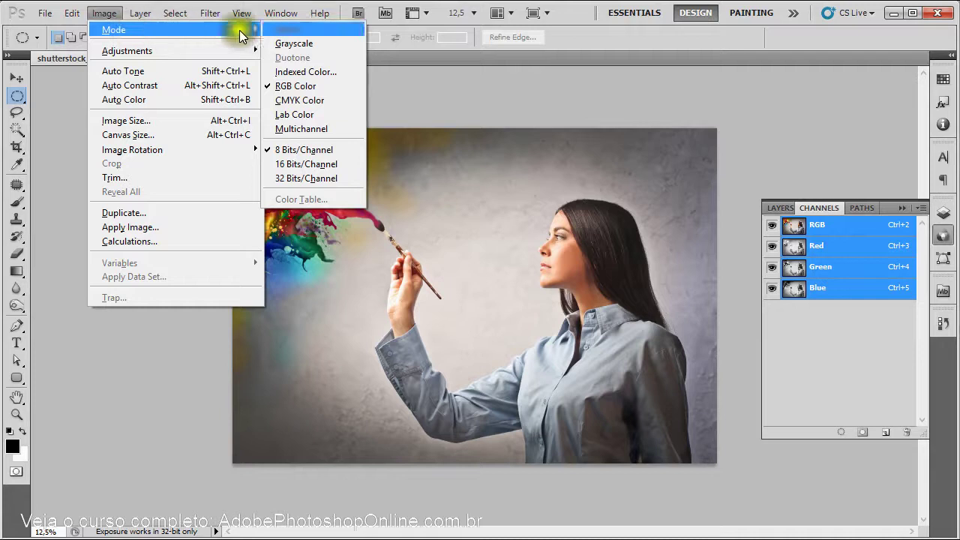
- Collapse the Channels panel and check the photo's current color mode among the available image modes
left_click(780, 129)
left_click(902, 208)
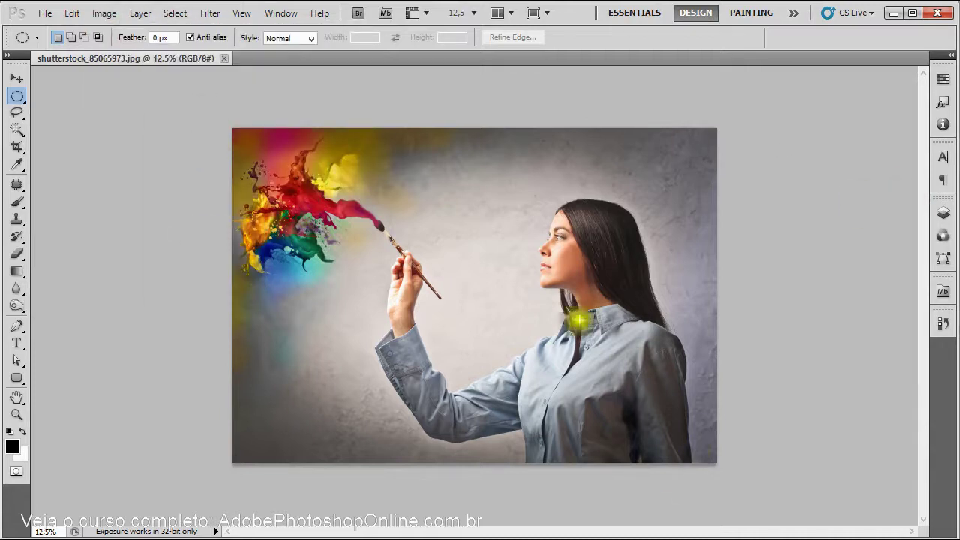
left_click(491, 241)
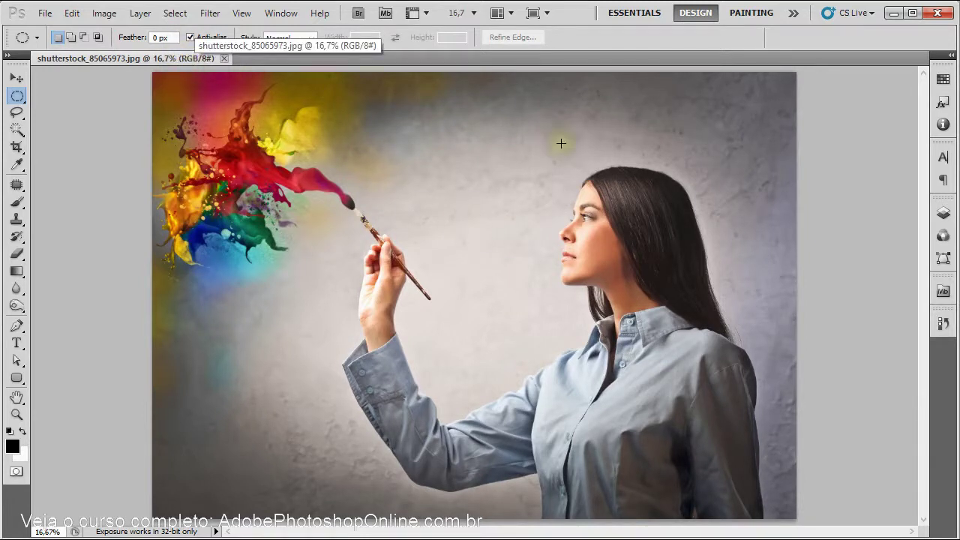
left_click(113, 13)
mouse_move(120, 29)
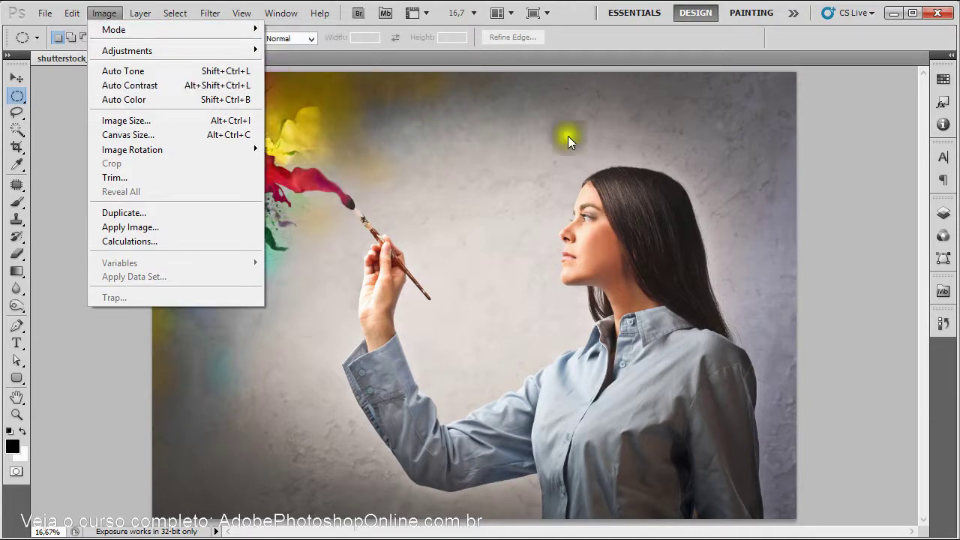
left_click(623, 140)
left_click(105, 13)
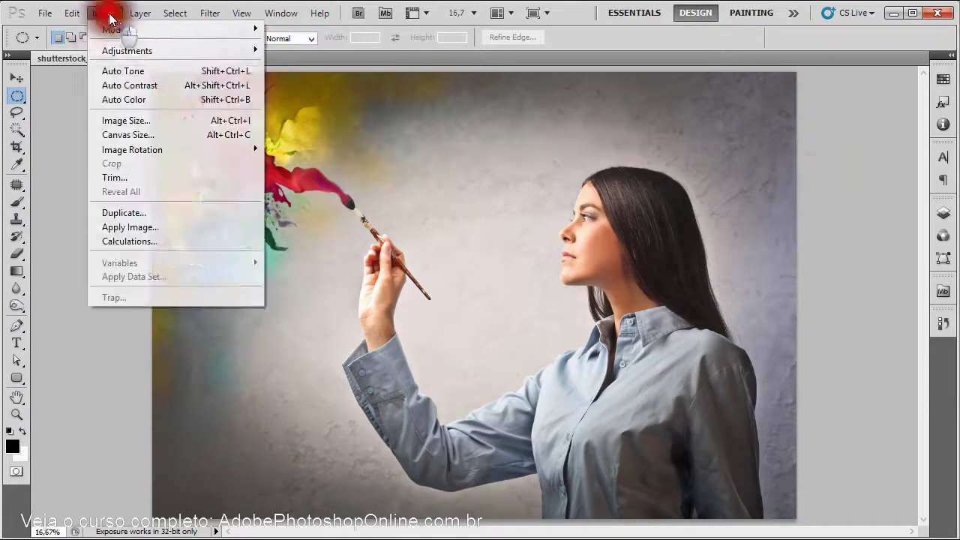
left_click(212, 30)
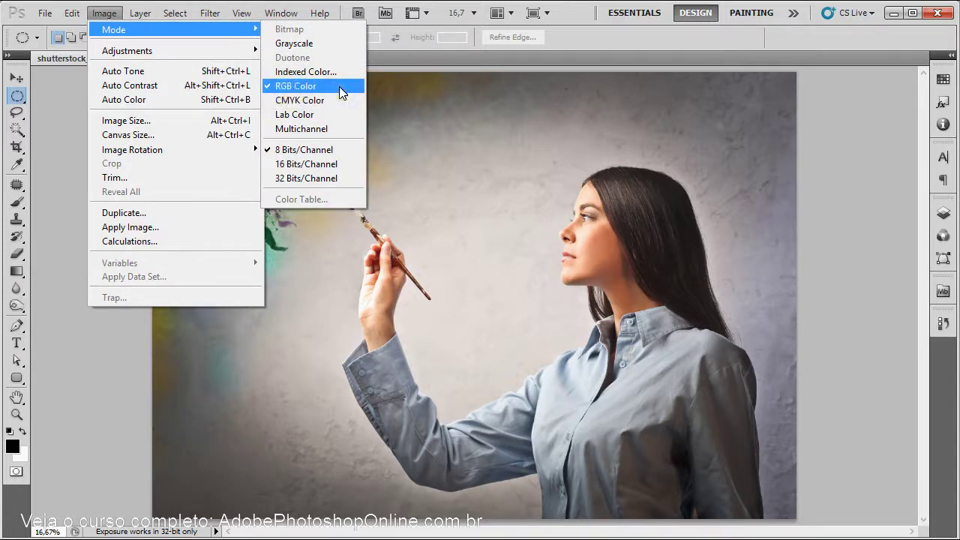
left_click(522, 102)
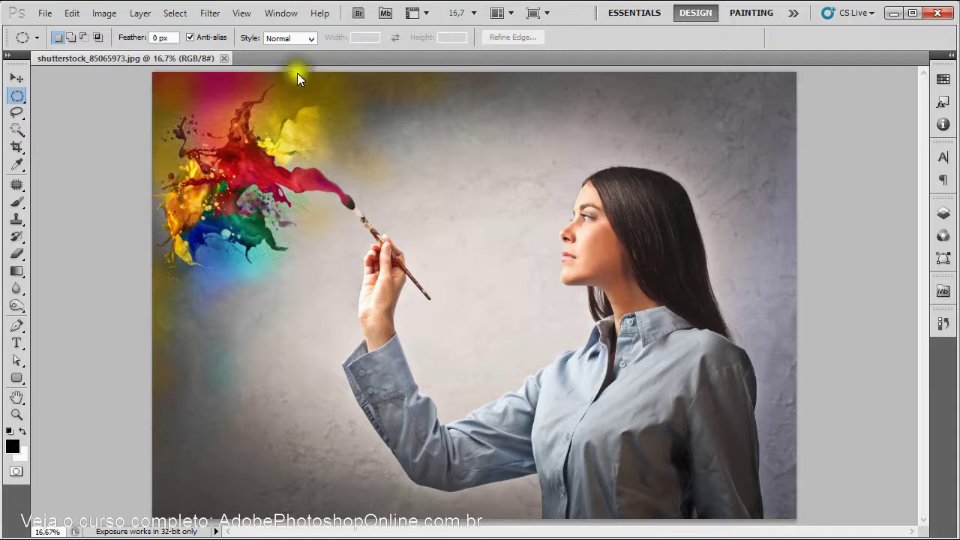
- Display the Channels panel for the photo, checking the Layers panel before returning to the channel list
left_click(279, 13)
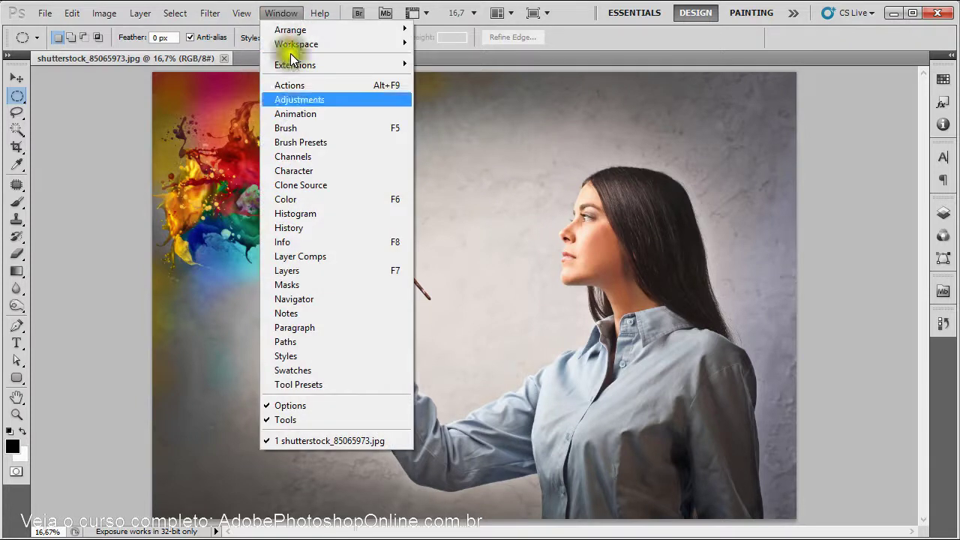
left_click(306, 162)
left_click(902, 207)
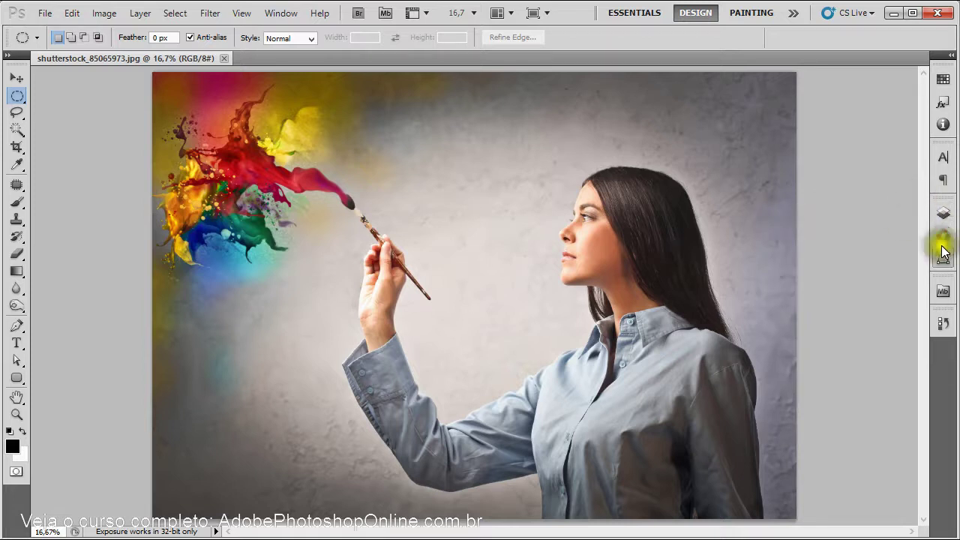
left_click(946, 239)
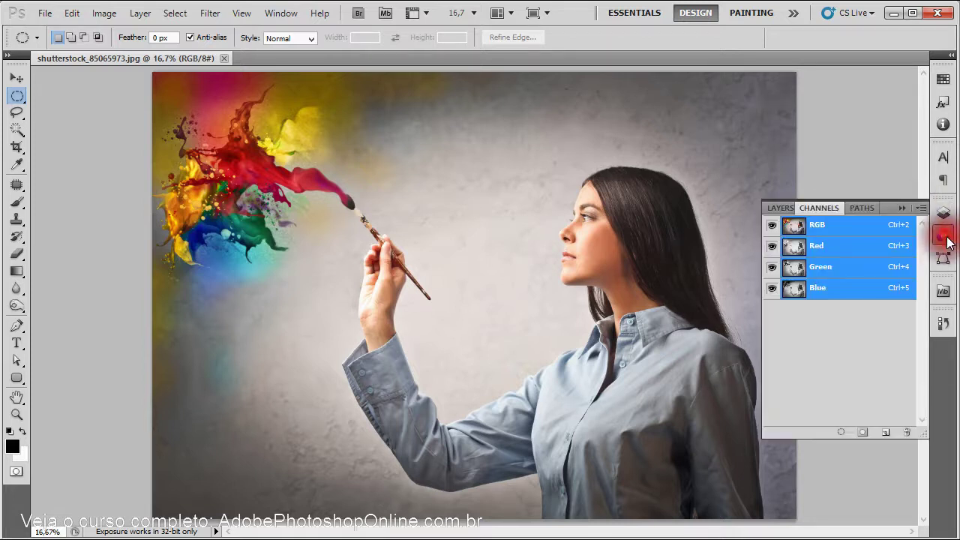
left_click(905, 209)
key("F7")
left_click(785, 207)
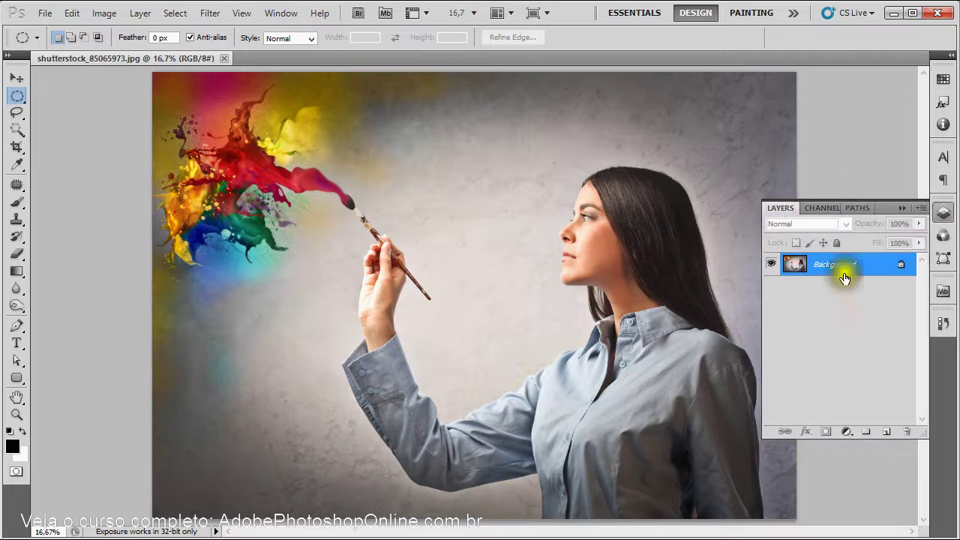
left_click(826, 211)
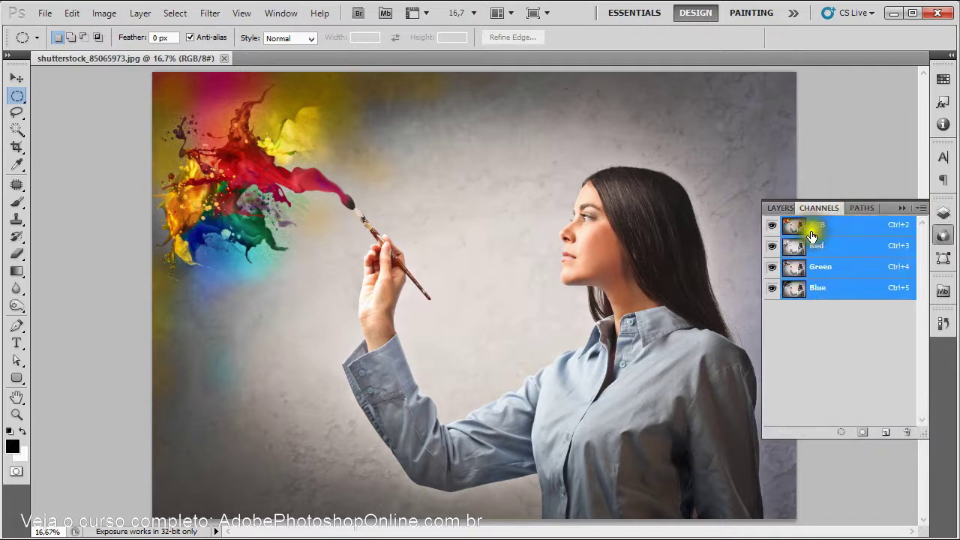
- Select the Blue, Green and Red channels one by one, and return to the RGB composite
left_click(836, 293)
left_click(829, 264)
left_click(832, 245)
left_click(831, 225)
left_click(831, 267)
left_click(825, 287)
left_click(772, 224)
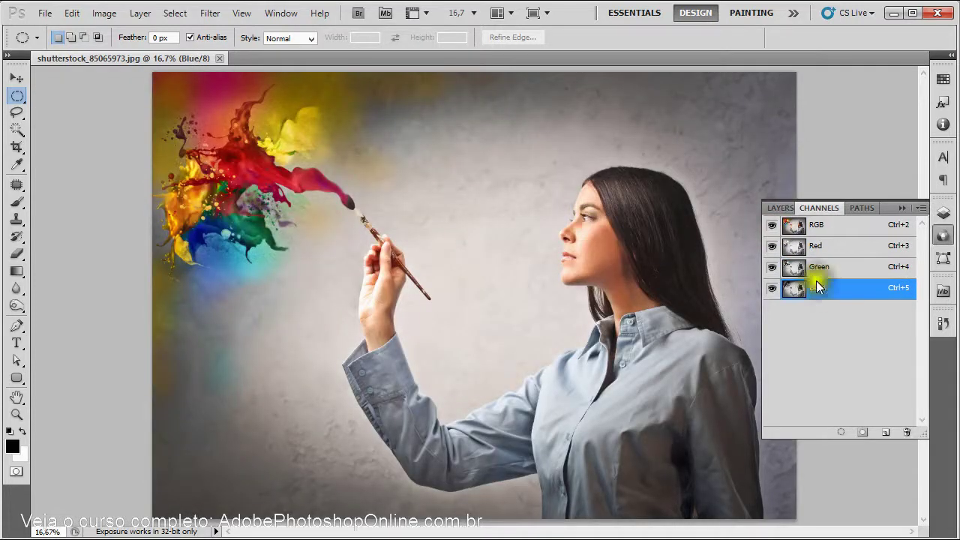
left_click(839, 224)
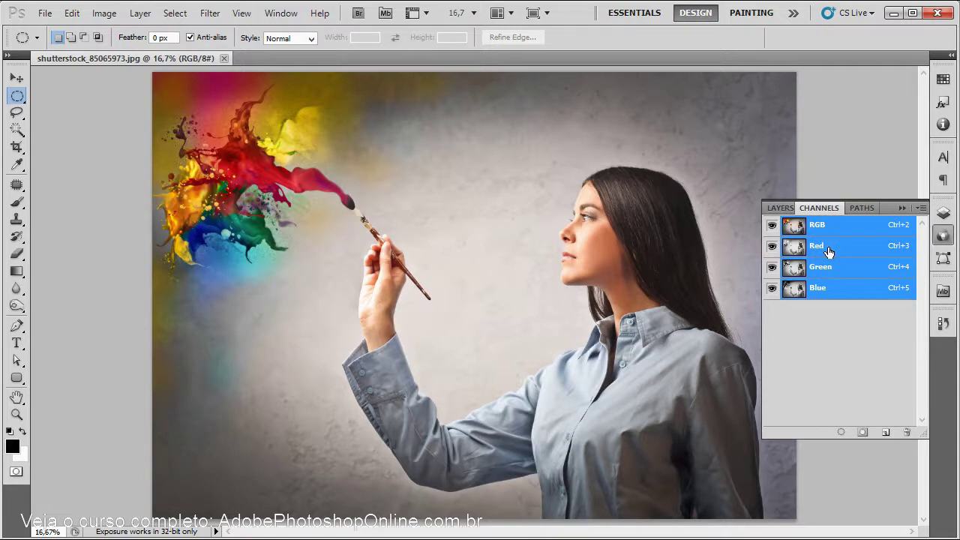
- Compare the grayscale content of the Red, Green and Blue channels individually, finishing on the Red channel
left_click(828, 251)
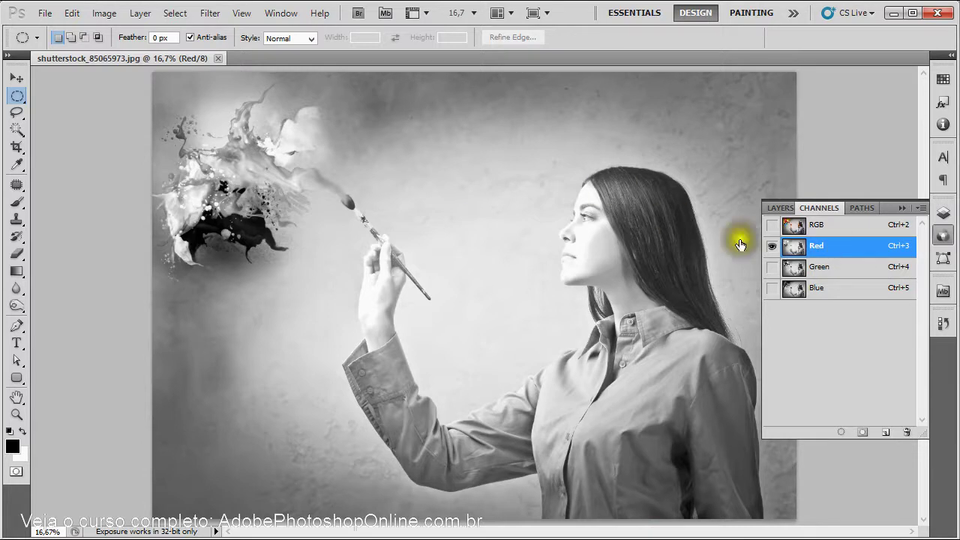
left_click(842, 266)
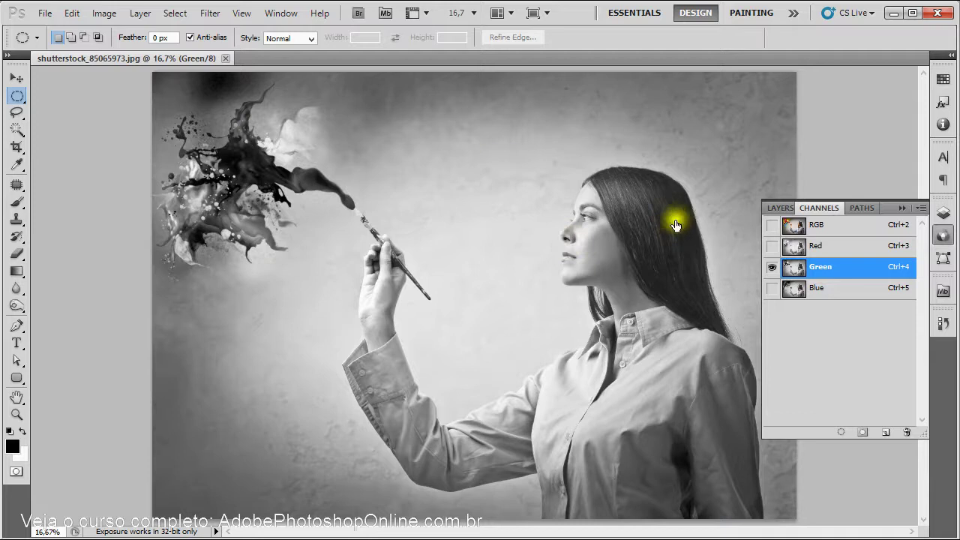
left_click(827, 289)
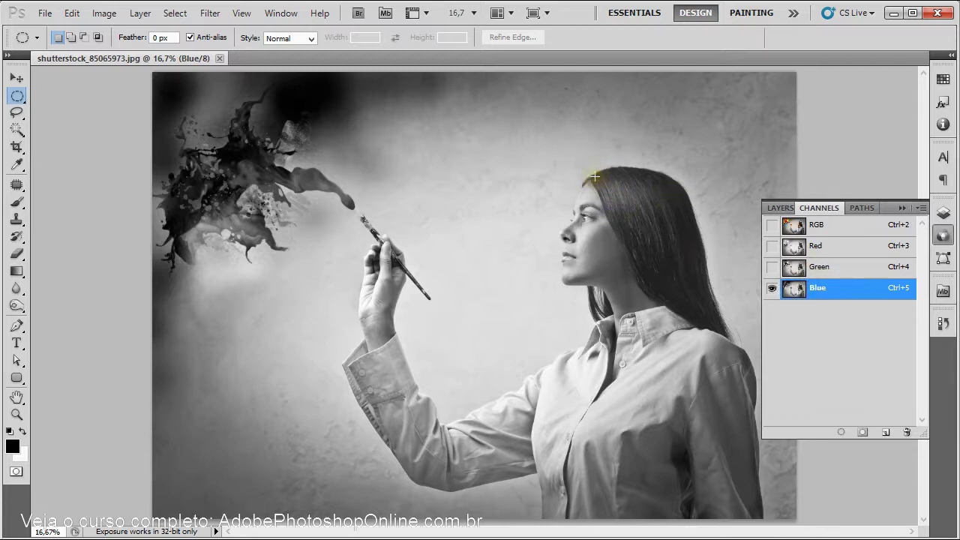
left_click(836, 268)
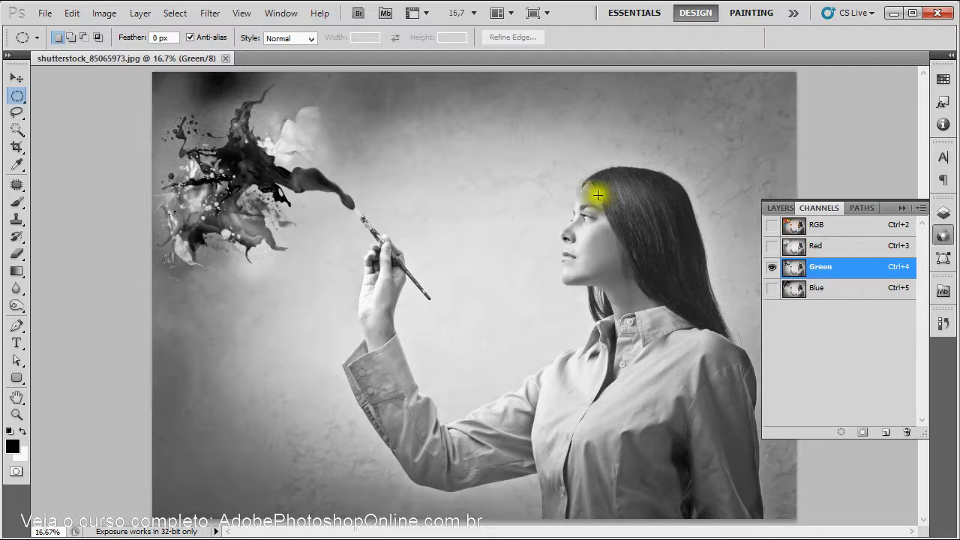
left_click(829, 245)
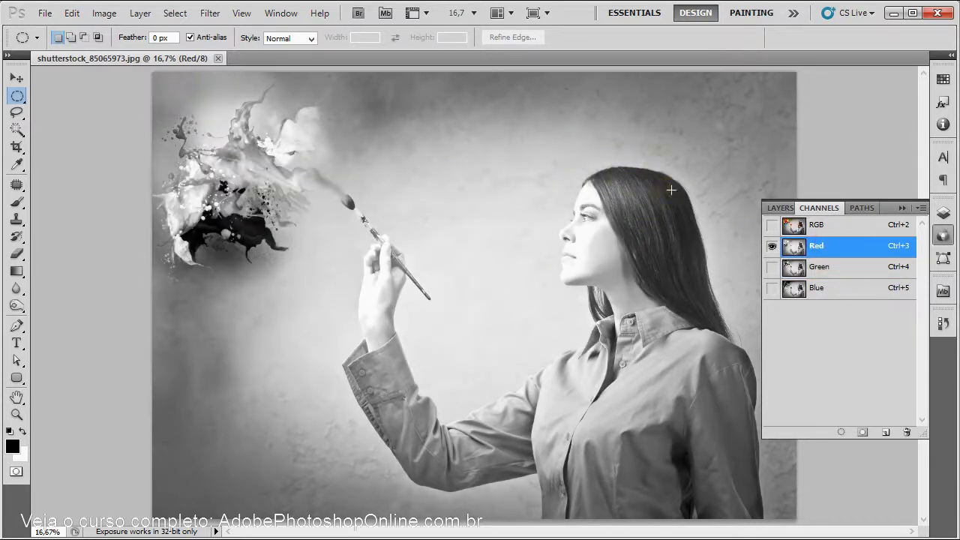
- Switch the visibility of the Red, Green and Blue channels off and on to compare their combinations, ending with all visible
left_click(772, 267)
left_click(772, 288)
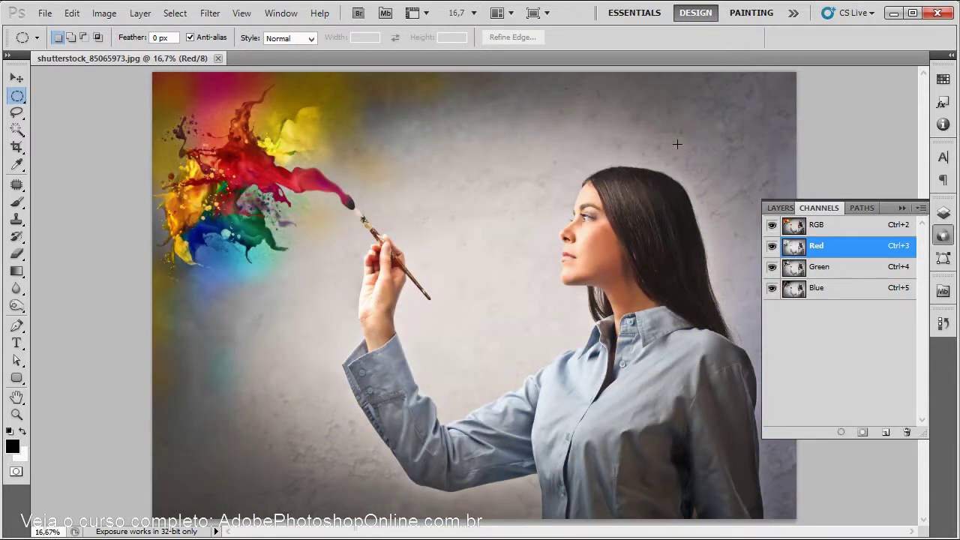
left_click(772, 245)
left_click(772, 267)
left_click(772, 268)
left_click(771, 245)
left_click(772, 287)
left_click(772, 266)
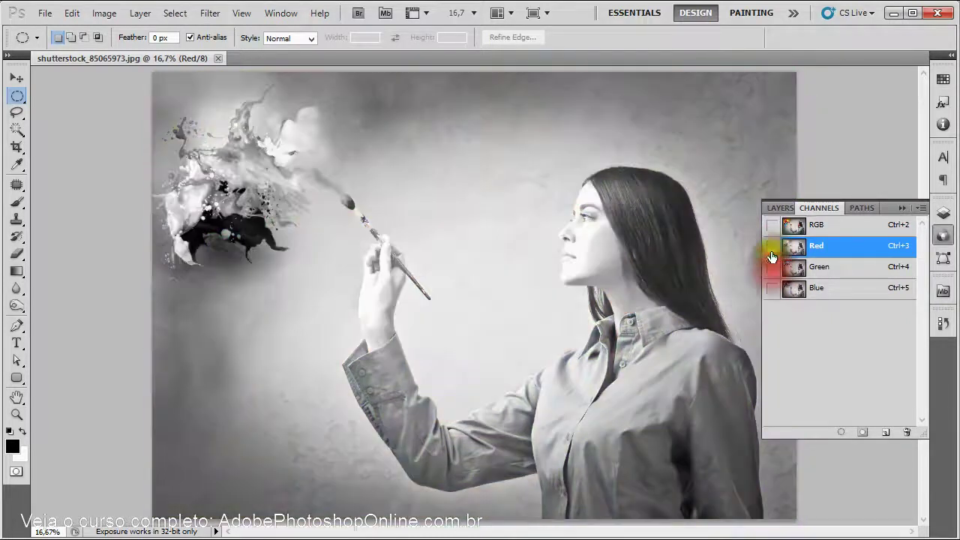
left_click(773, 266)
left_click(772, 288)
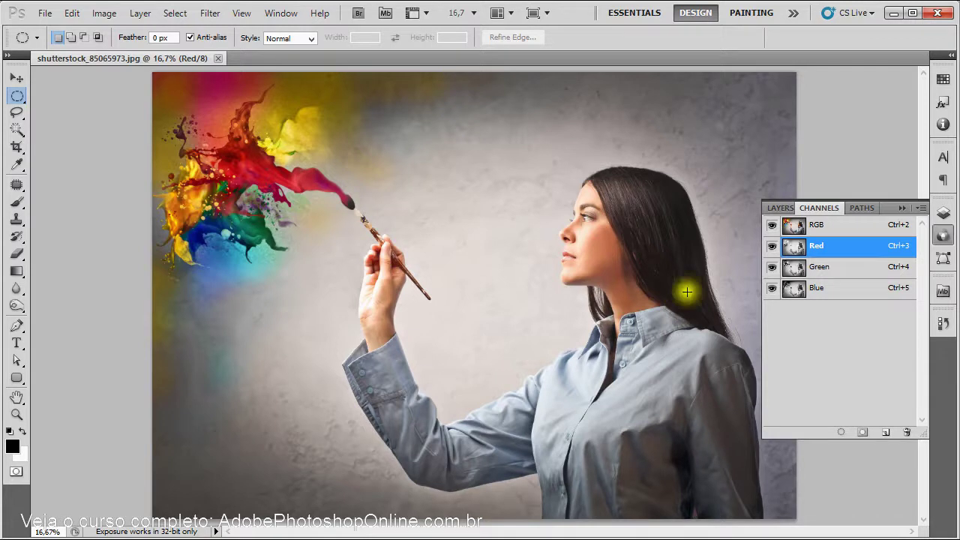
- Compare the RGB composite with the Red channel selected while all channels are displayed, and reselect RGB
left_click(821, 226)
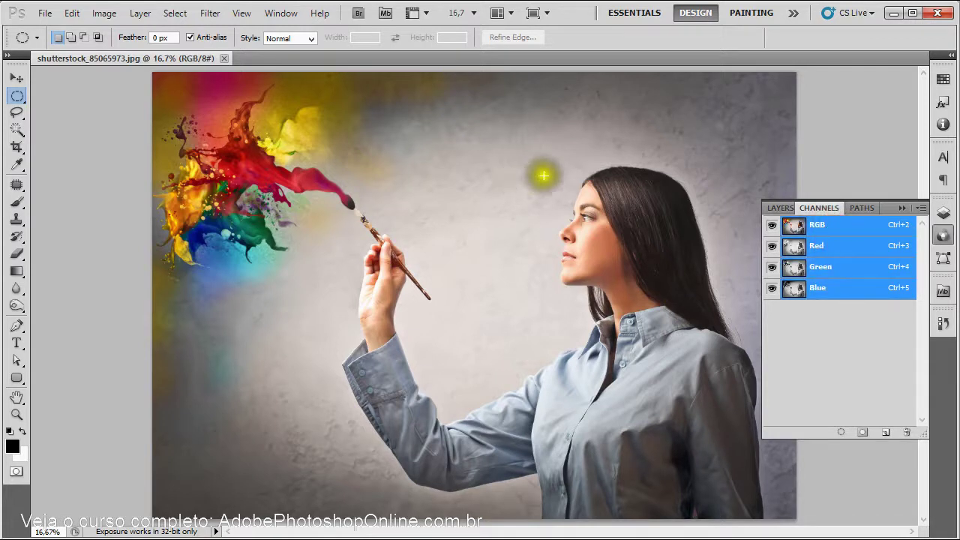
left_click(841, 248)
left_click(773, 224)
left_click(825, 226)
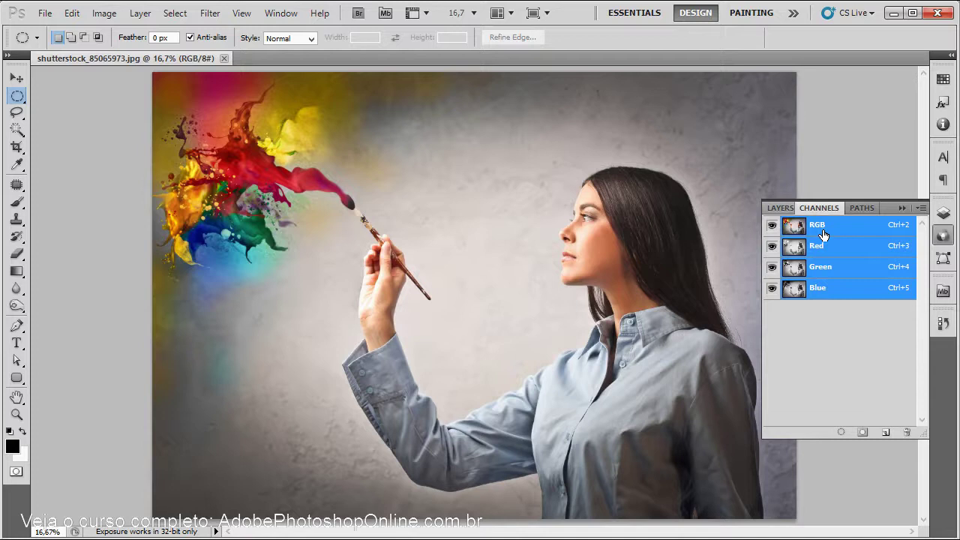
- Try brightening the Red channel with Levels by lowering its white input and shifting its midtones, and undo the adjustment
left_click(839, 254)
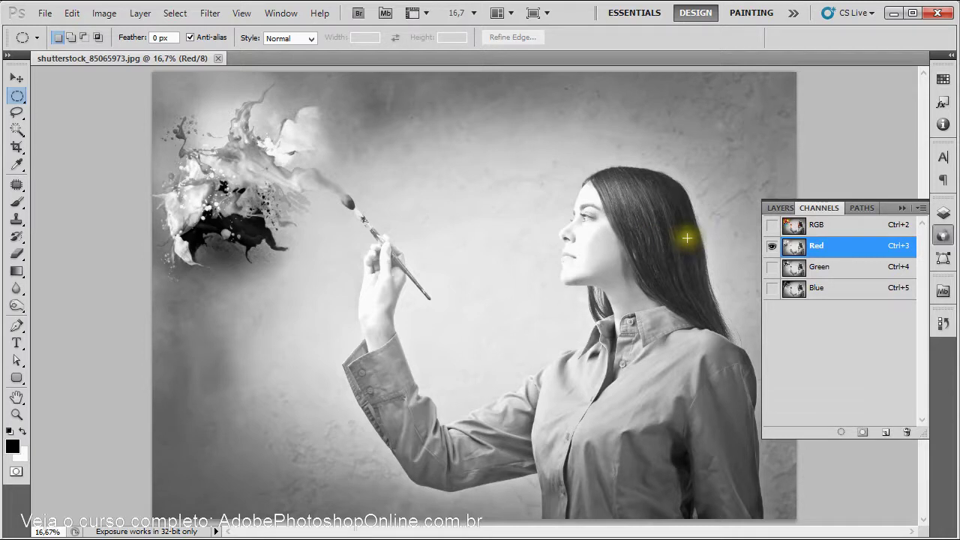
key("ctrl+l")
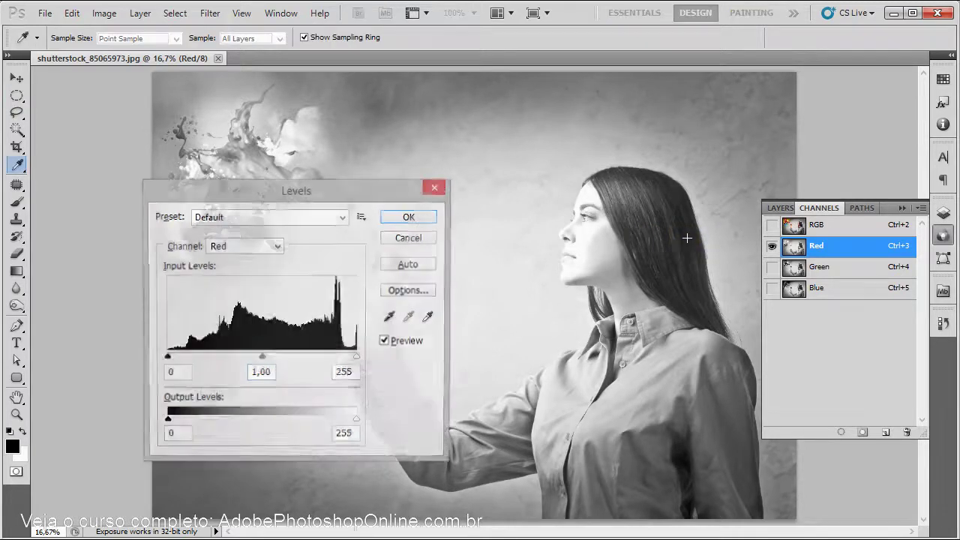
left_click_drag(357, 357, 314, 355)
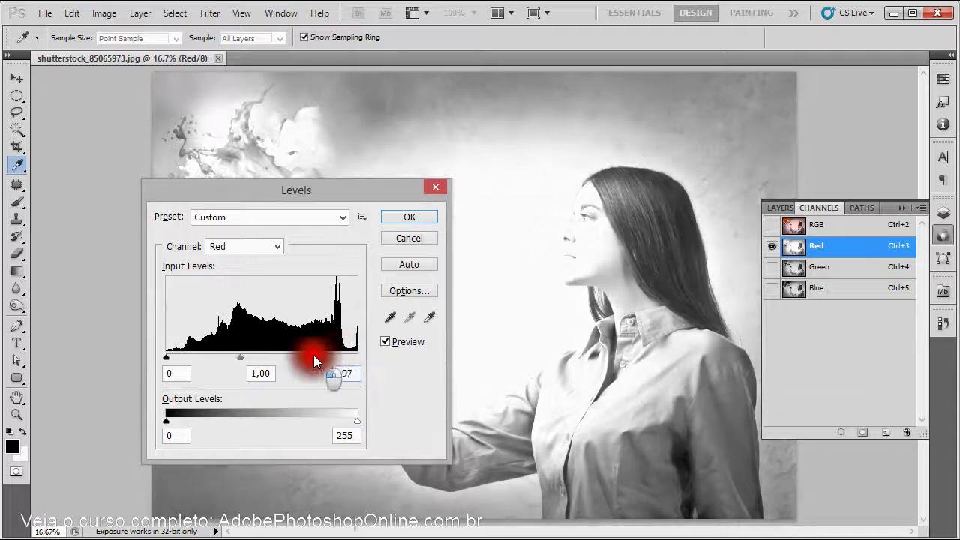
left_click_drag(238, 356, 202, 356)
left_click(410, 216)
key("m")
left_click(817, 224)
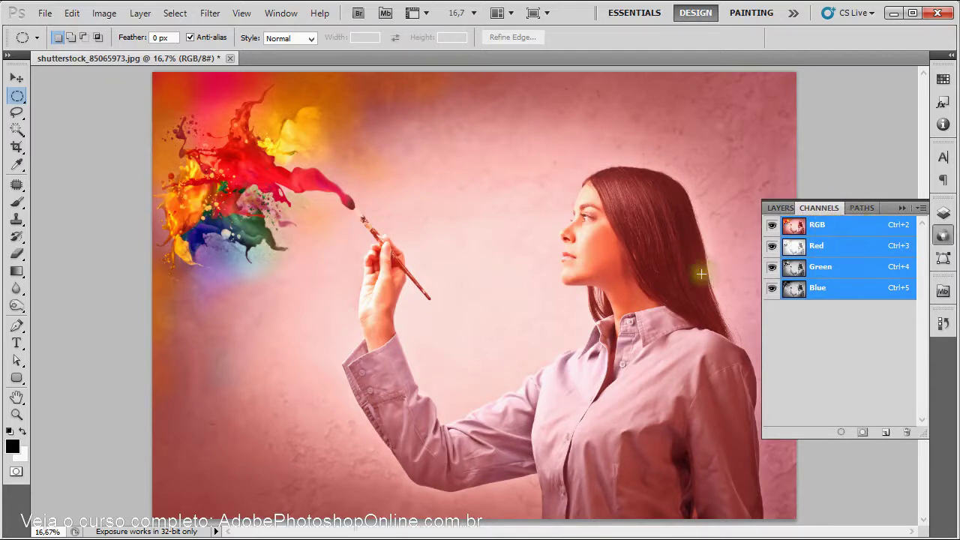
key("ctrl+z")
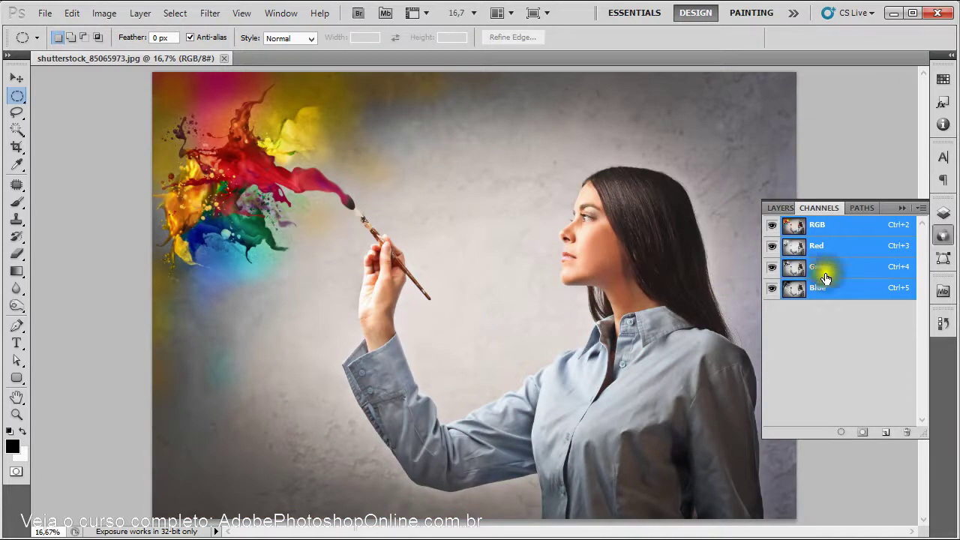
- Select only the Red channel for editing while keeping the full-color RGB composite displayed
left_click(839, 245)
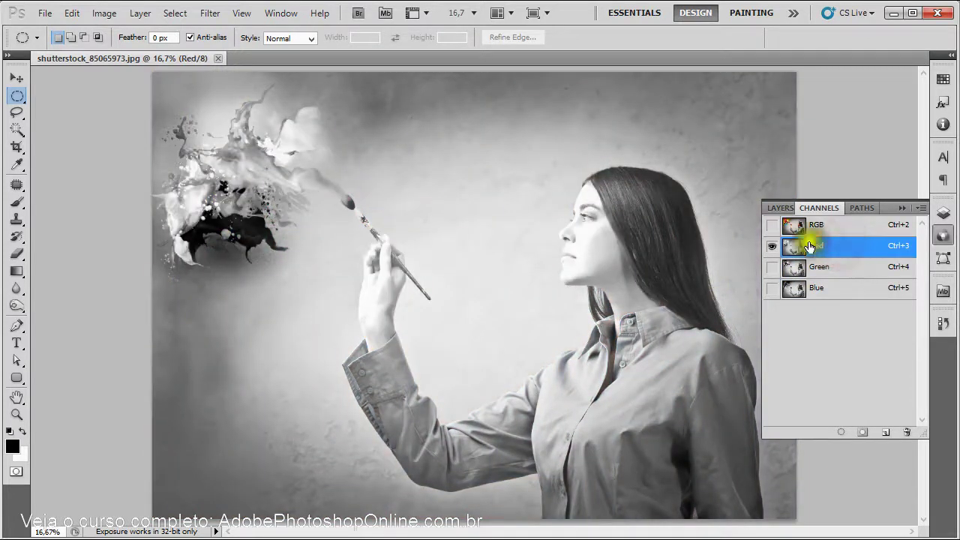
left_click(771, 226)
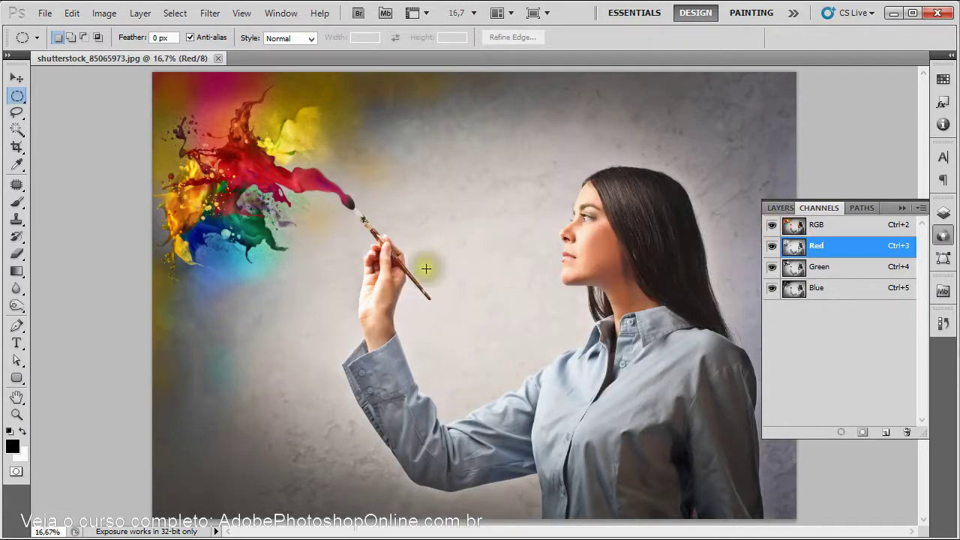
key("ctrl+l")
left_click_drag(306, 189, 339, 184)
left_click(481, 185)
- Apply a Levels adjustment to the Red channel, raising its black input and slightly lowering its white input for a teal tint
left_click(99, 13)
mouse_move(120, 51)
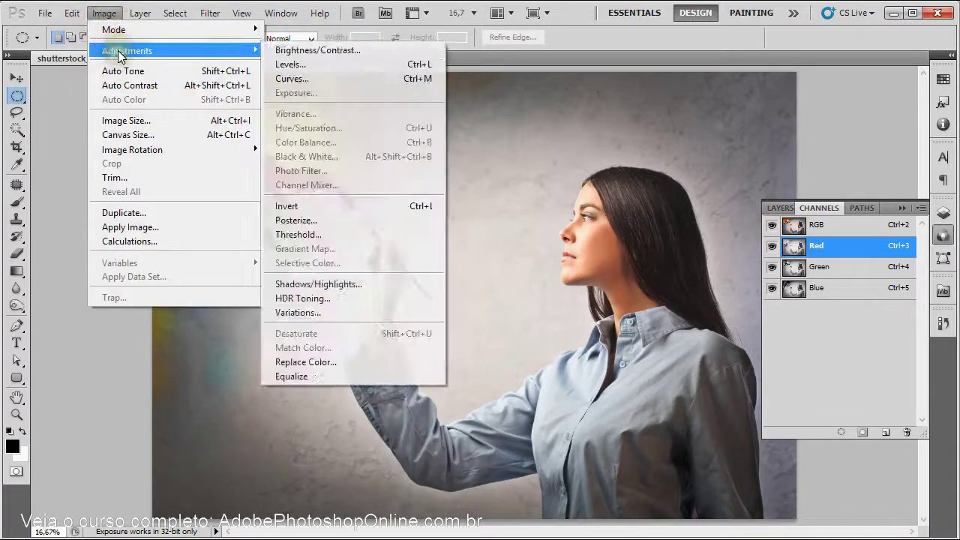
left_click(339, 64)
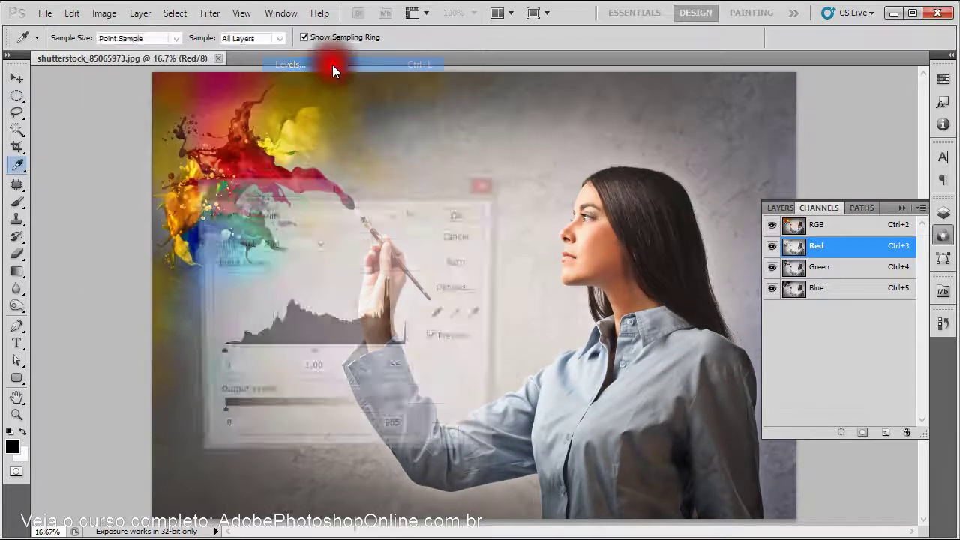
mouse_move(357, 194)
left_mouse_down()
mouse_move(417, 193)
mouse_move(359, 222)
mouse_move(292, 195)
mouse_move(375, 212)
mouse_move(216, 154)
mouse_move(237, 157)
mouse_move(227, 236)
left_mouse_up()
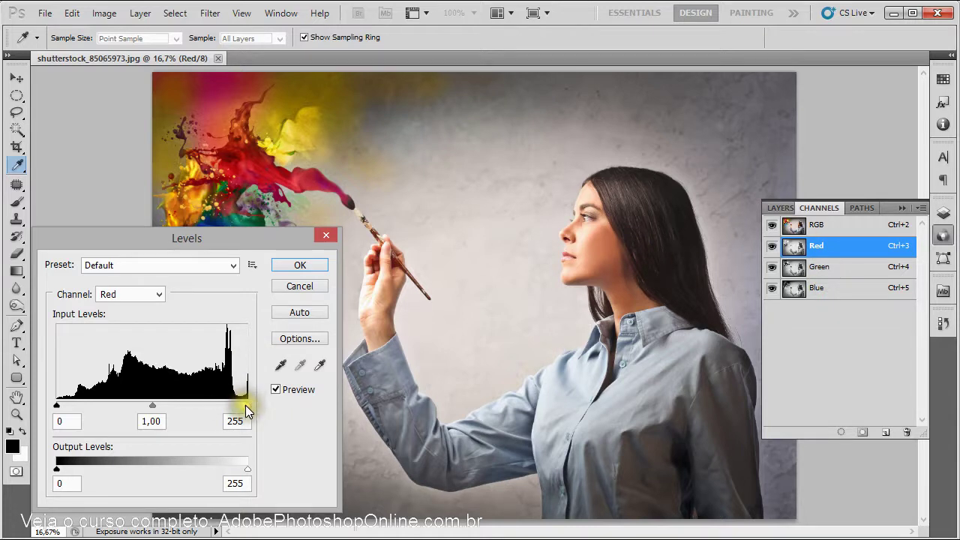
left_click_drag(241, 405, 265, 412)
left_click_drag(57, 406, 114, 410)
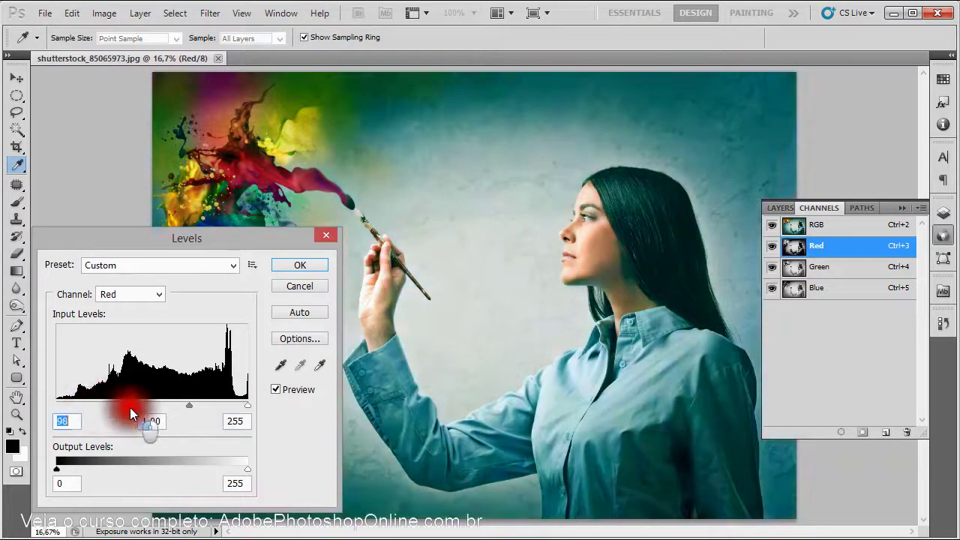
mouse_move(190, 238)
left_mouse_down()
mouse_move(73, 315)
mouse_move(212, 252)
mouse_move(179, 229)
left_mouse_up()
left_click_drag(120, 390, 89, 390)
left_click_drag(237, 390, 227, 390)
left_click(306, 250)
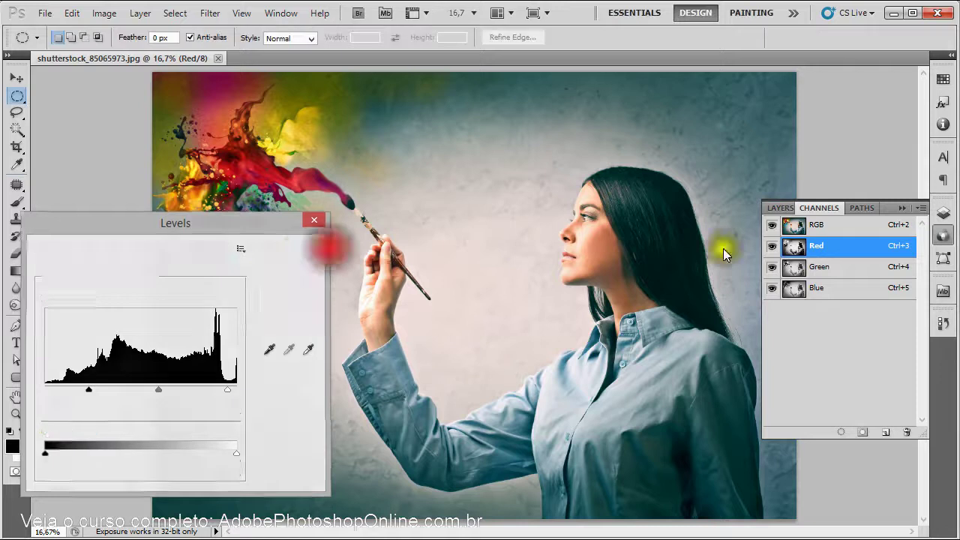
- Apply a Levels adjustment to only the Green channel, lowering its white input to 226
left_click(834, 266)
key("ctrl+l")
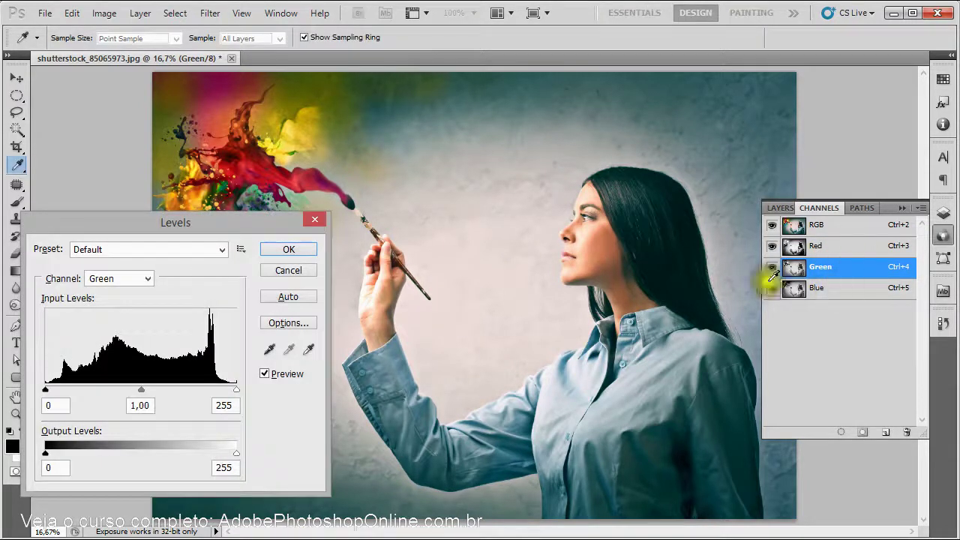
left_click_drag(237, 387, 215, 387)
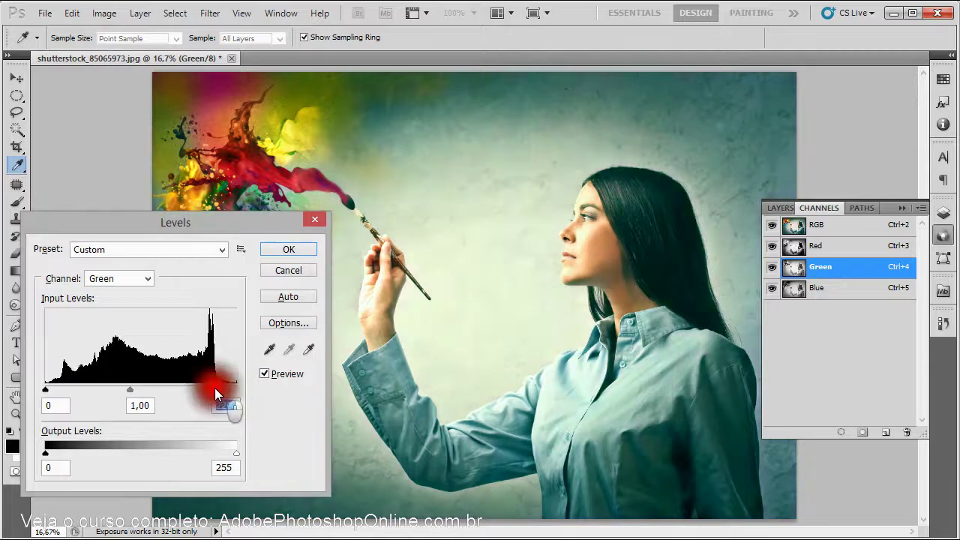
left_click(45, 390)
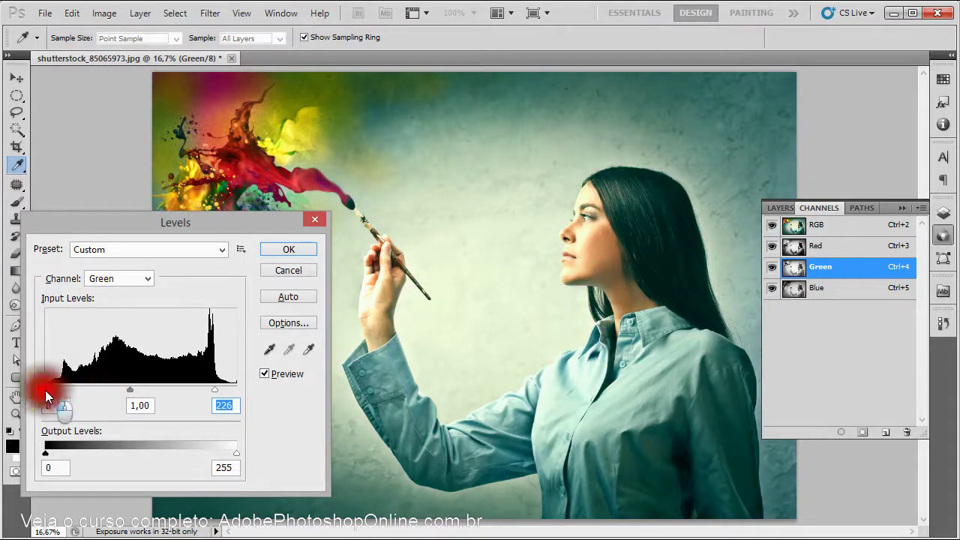
left_click_drag(250, 228, 259, 223)
left_click(298, 244)
key("m")
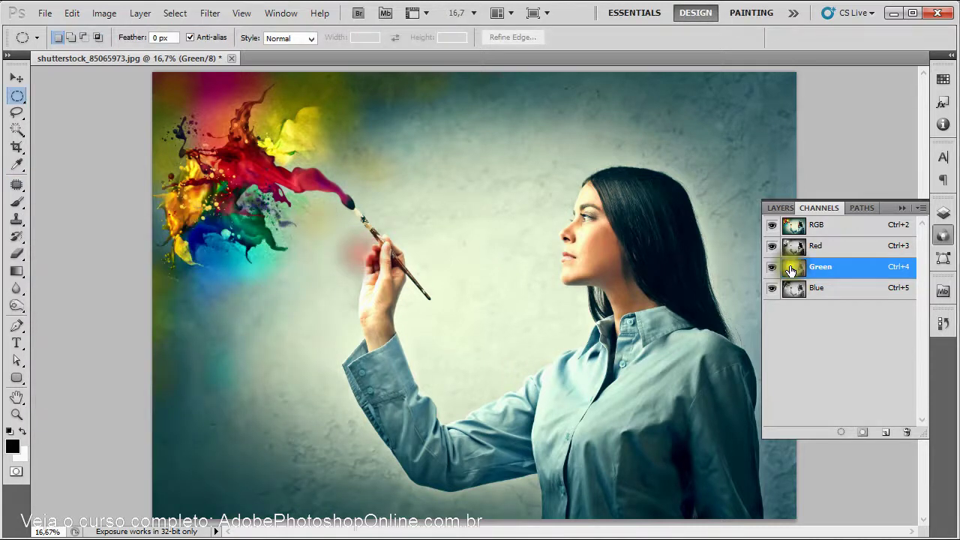
- Examine the Green channel adjustment close up on the woman's face against the unadjusted image, and reselect the RGB composite
left_click_drag(556, 279, 608, 274)
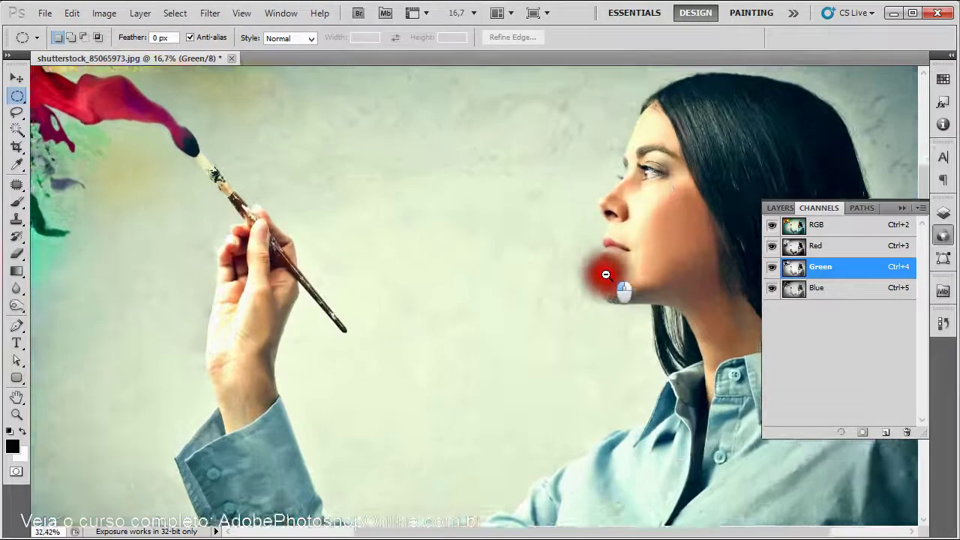
left_click_drag(637, 208, 634, 240)
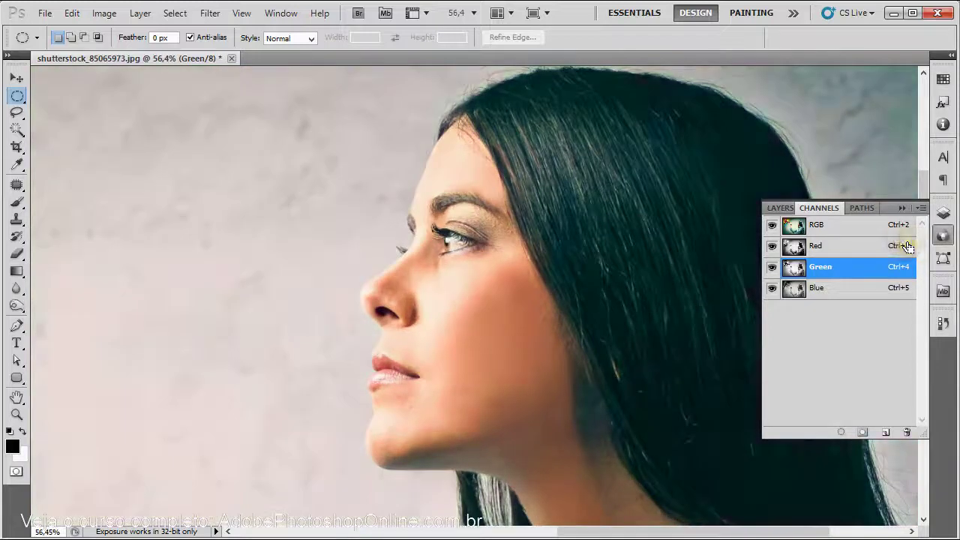
key("ctrl+minus")
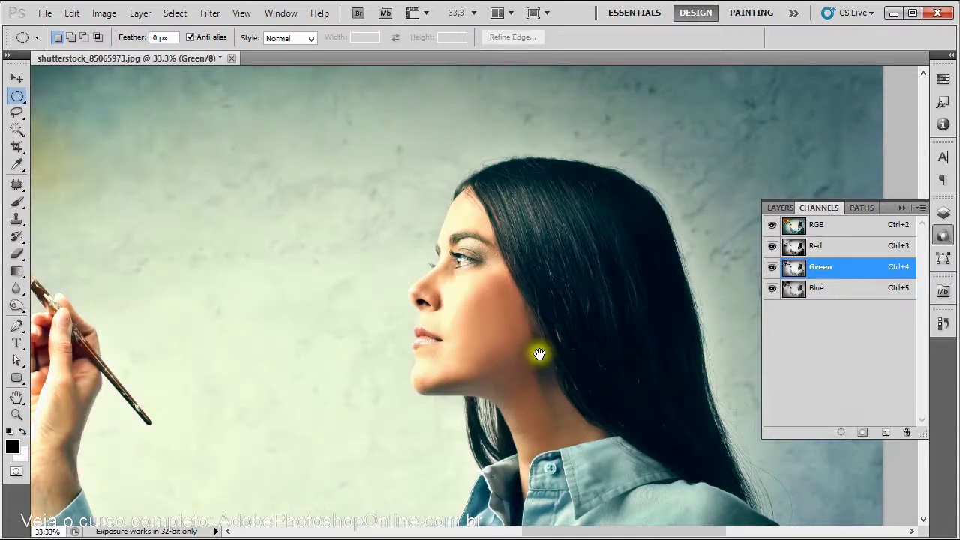
left_click_drag(539, 353, 397, 263)
left_click_drag(532, 360, 482, 272)
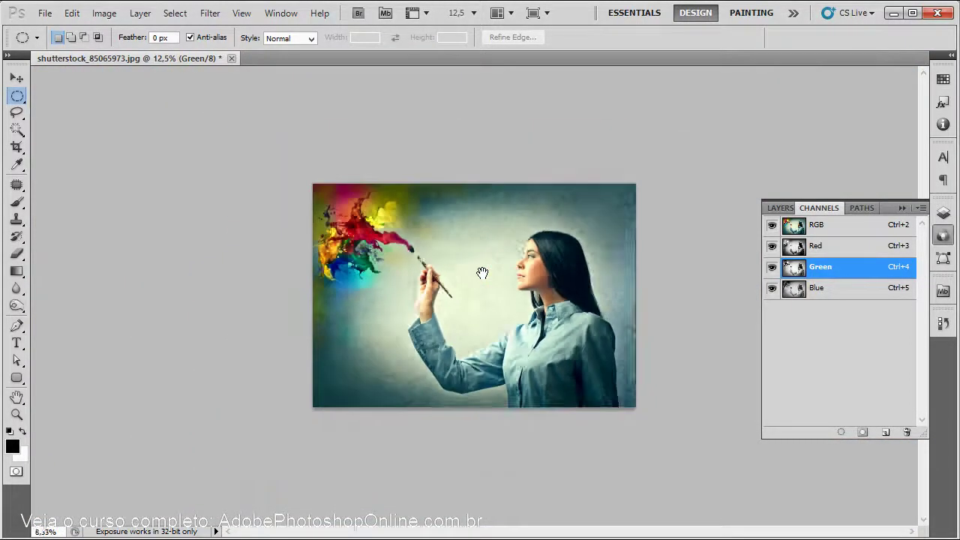
key("ctrl+plus")
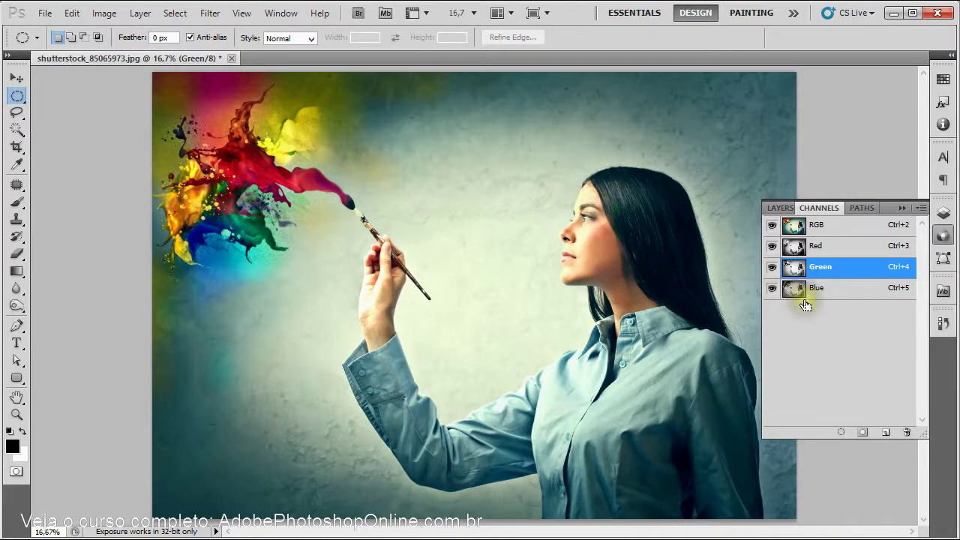
left_click(823, 226)
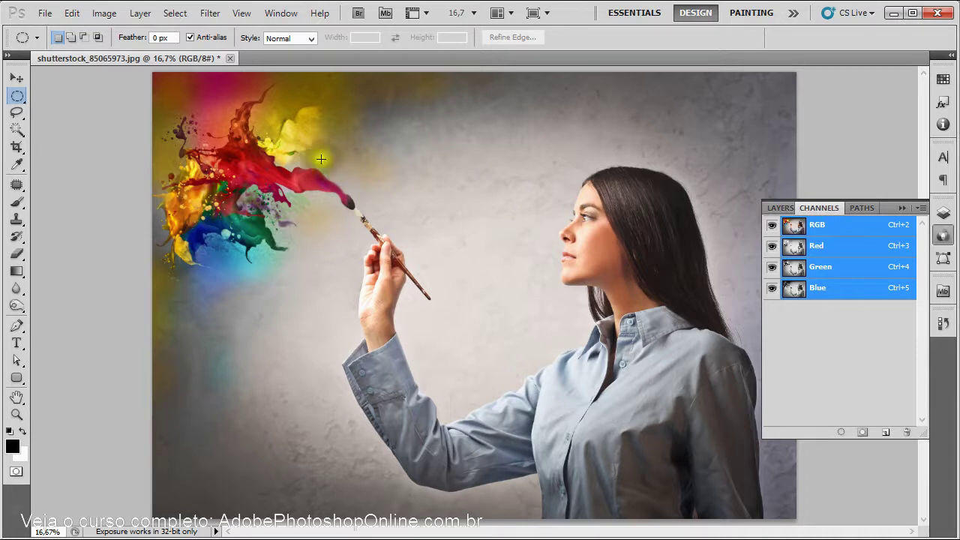
- Convert the photo from RGB to CMYK Color, accepting the U.S. Web Coated (SWOP) v2 profile
left_click(105, 14)
mouse_move(115, 32)
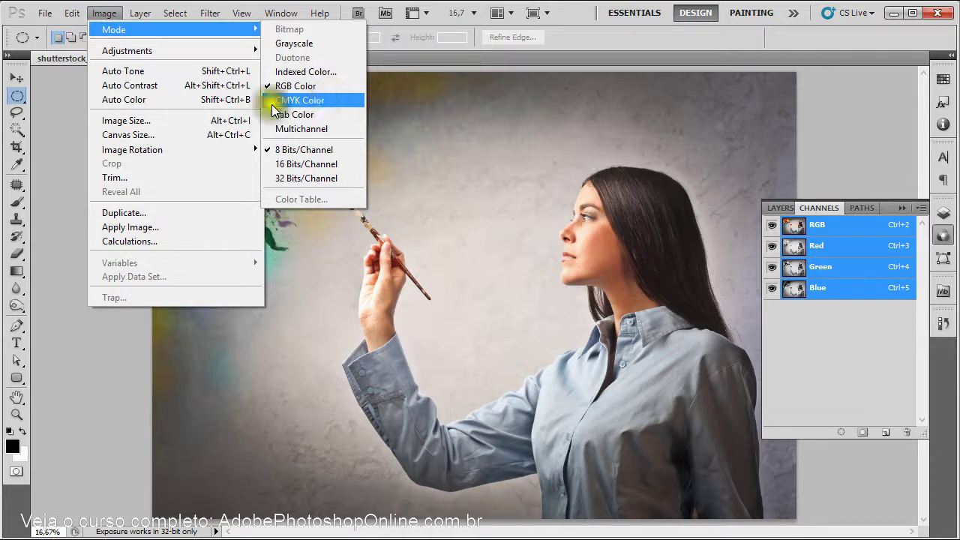
left_click(322, 104)
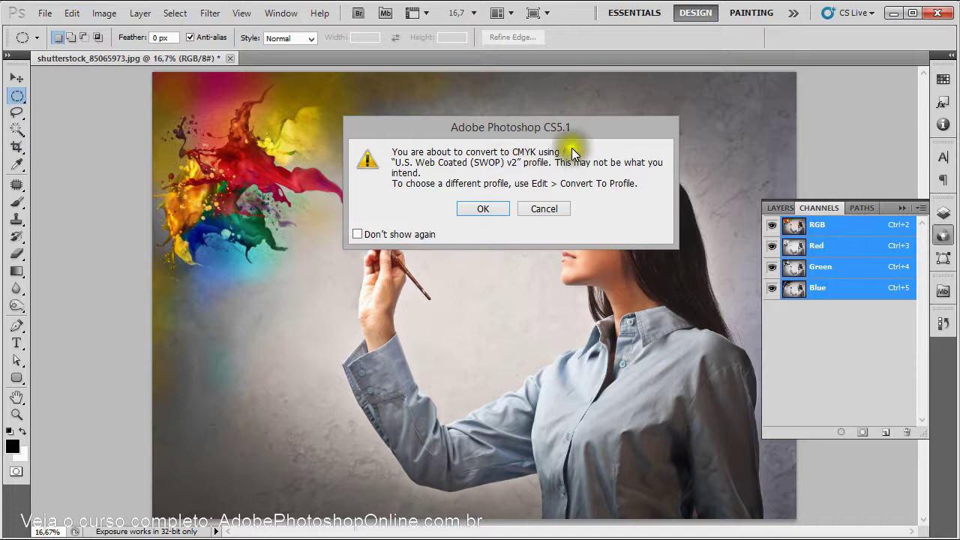
left_click_drag(574, 131, 574, 237)
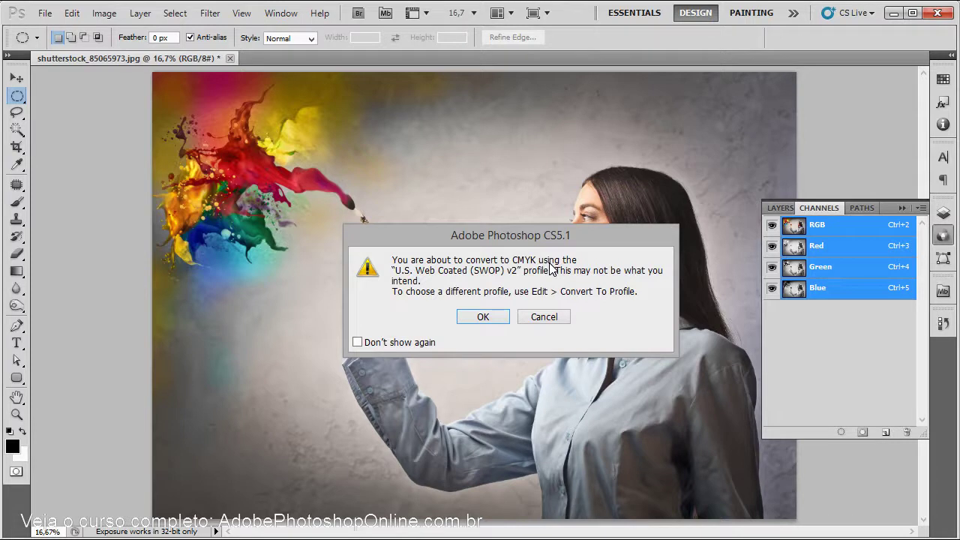
left_click_drag(518, 234, 568, 125)
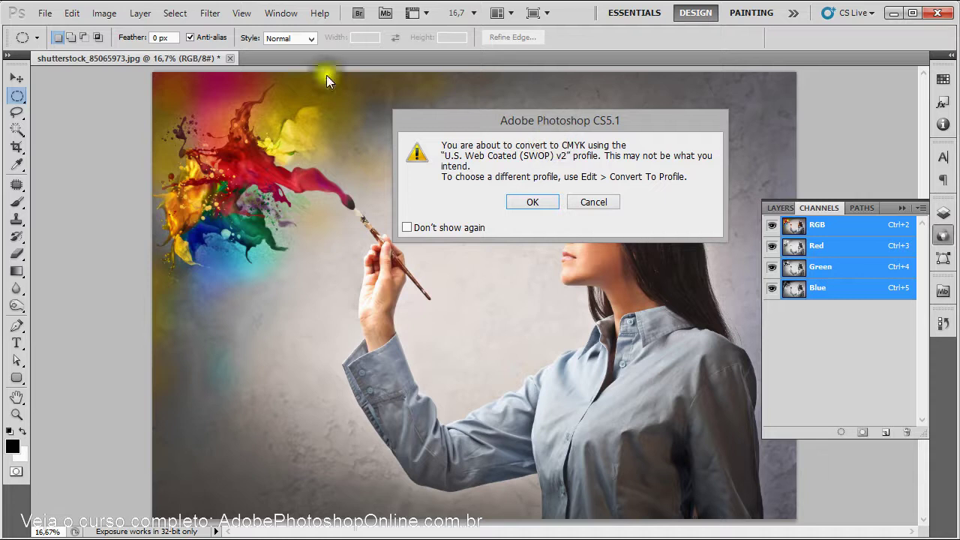
left_click(537, 202)
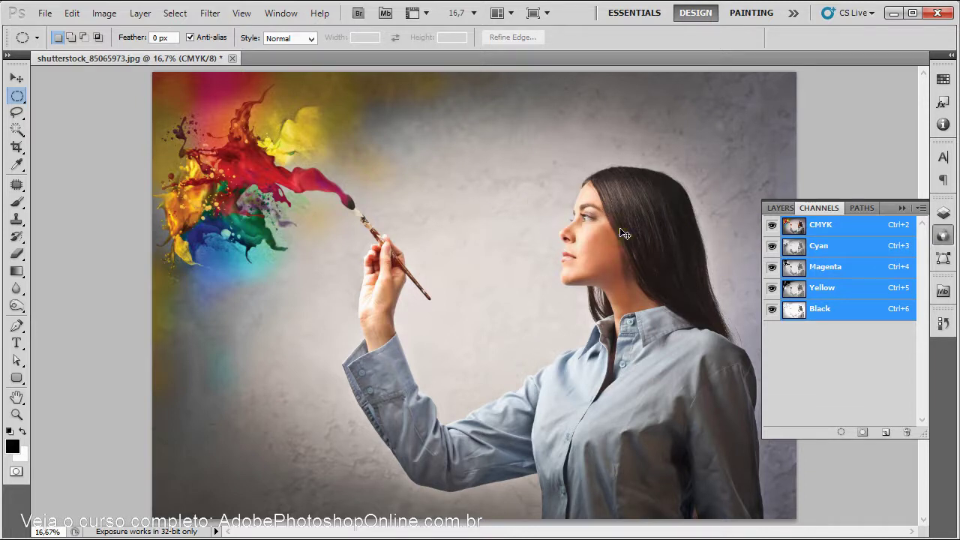
- Compare the whole photo's colors in CMYK and RGB by repeatedly undoing and redoing the mode conversion
key("ctrl+z")
key("ctrl+z")
key("ctrl+z")
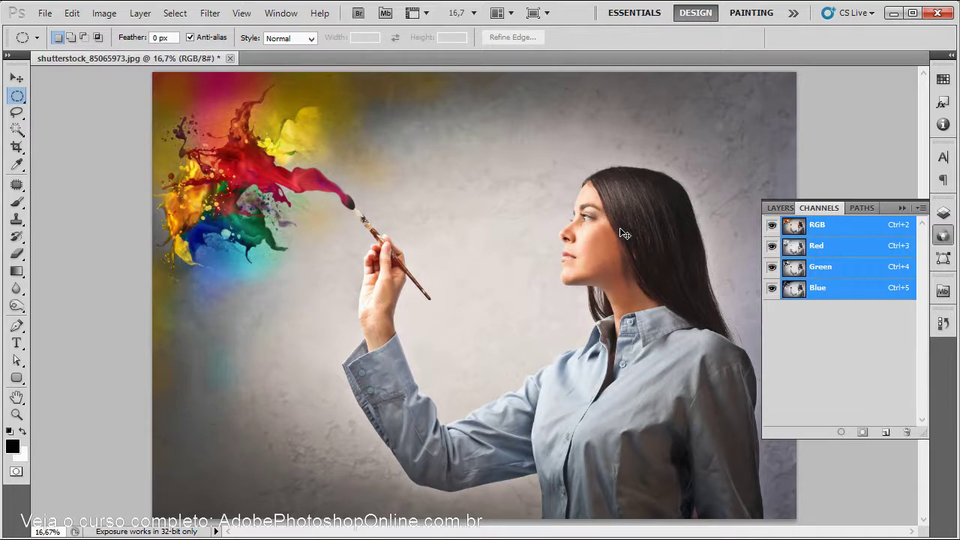
key("ctrl+z")
key("ctrl+z")
key("ctrl+z")
key("ctrl+z")
- Compare the blue paint close up between CMYK and RGB, and return to the whole photo in RGB mode
left_click_drag(189, 235, 332, 231)
key("ctrl+z")
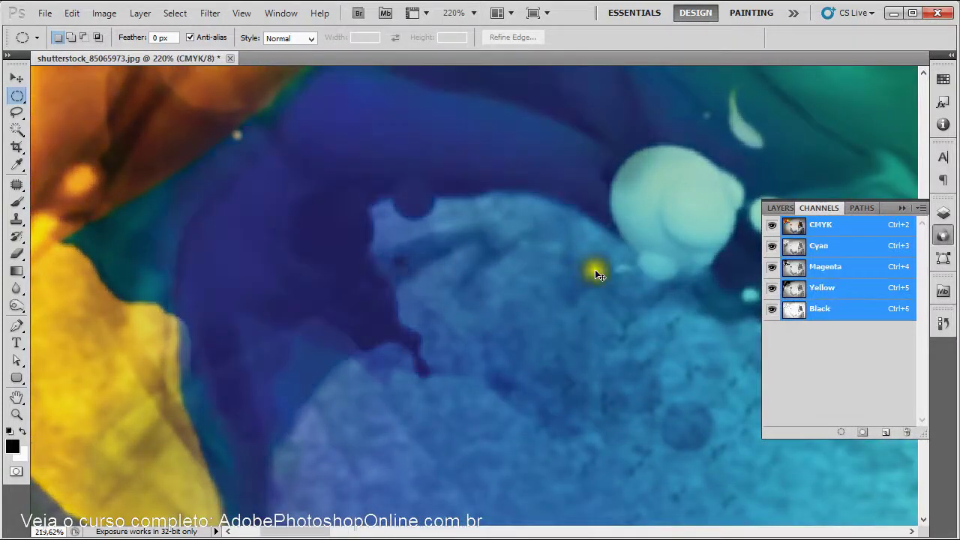
key("ctrl+z")
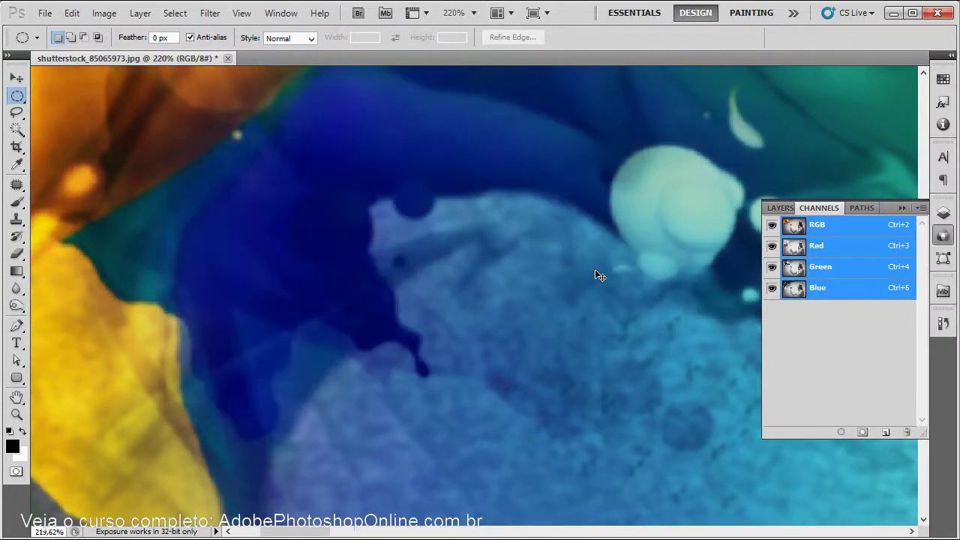
key("ctrl+z")
key("ctrl+z")
key("ctrl+z")
key("ctrl+z")
key("ctrl+z")
key("ctrl+minus")
key("ctrl+minus")
key("ctrl+minus")
key("ctrl+minus")
key("ctrl+minus")
key("ctrl+plus")
key("ctrl+0")
key("ctrl+z")
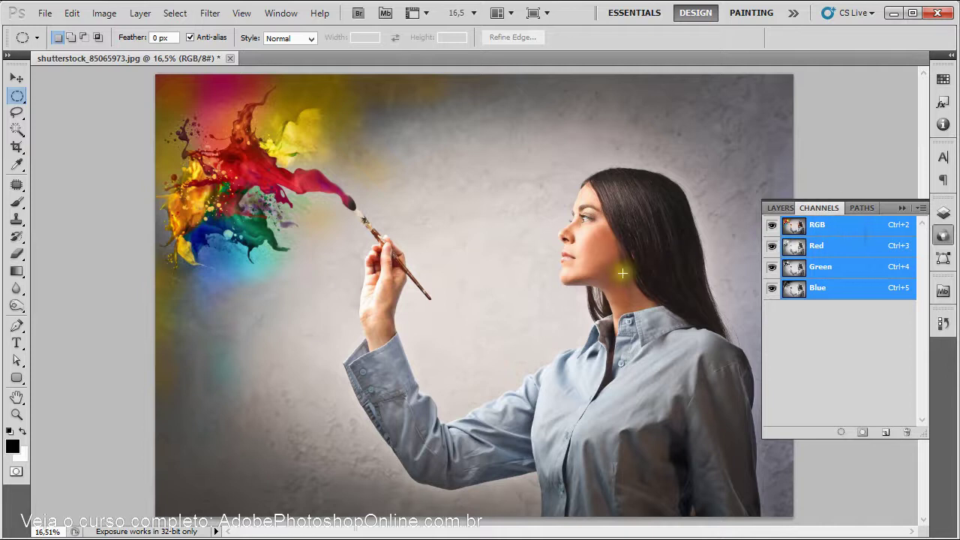
- Strongly boost the saturation of the whole image with Hue/Saturation and check the paint near the brush tip
key("ctrl+u")
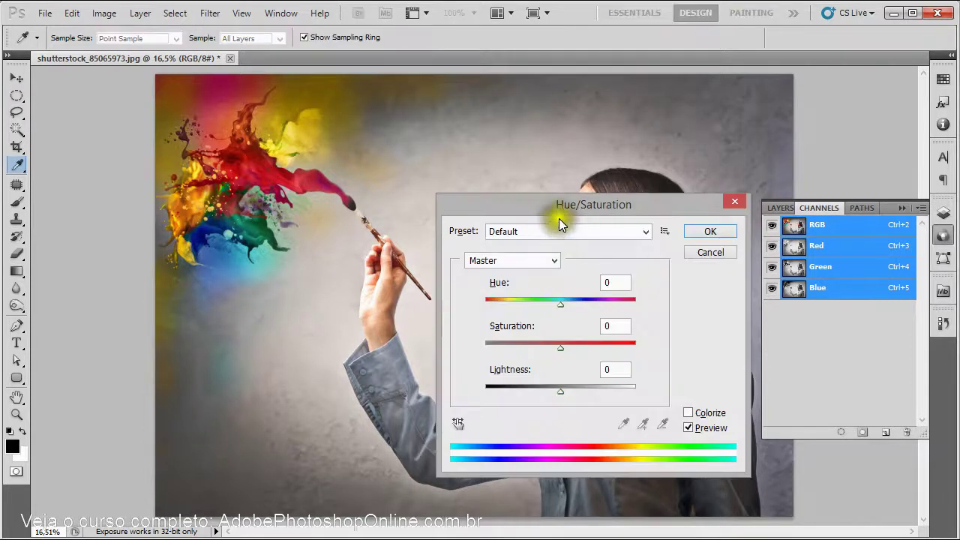
key("Escape")
left_click(104, 13)
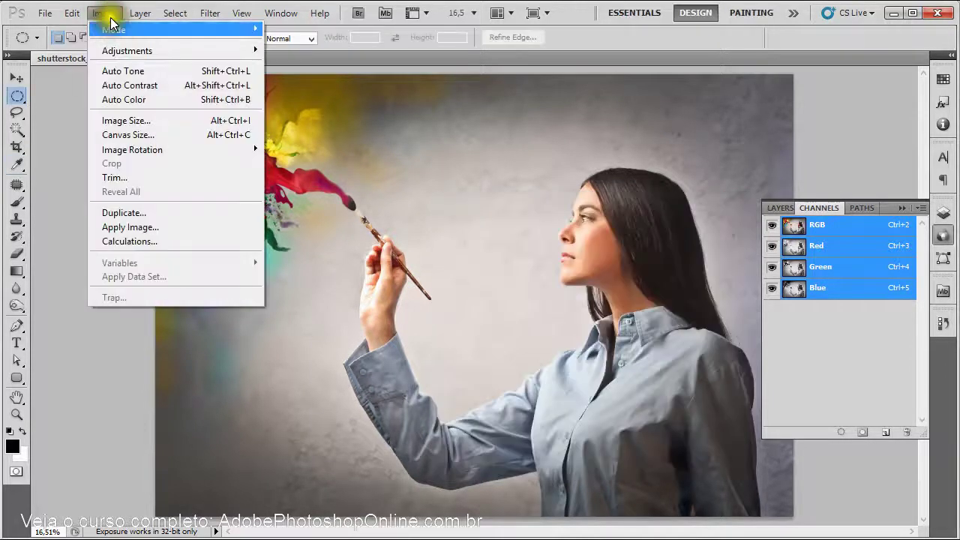
mouse_move(114, 52)
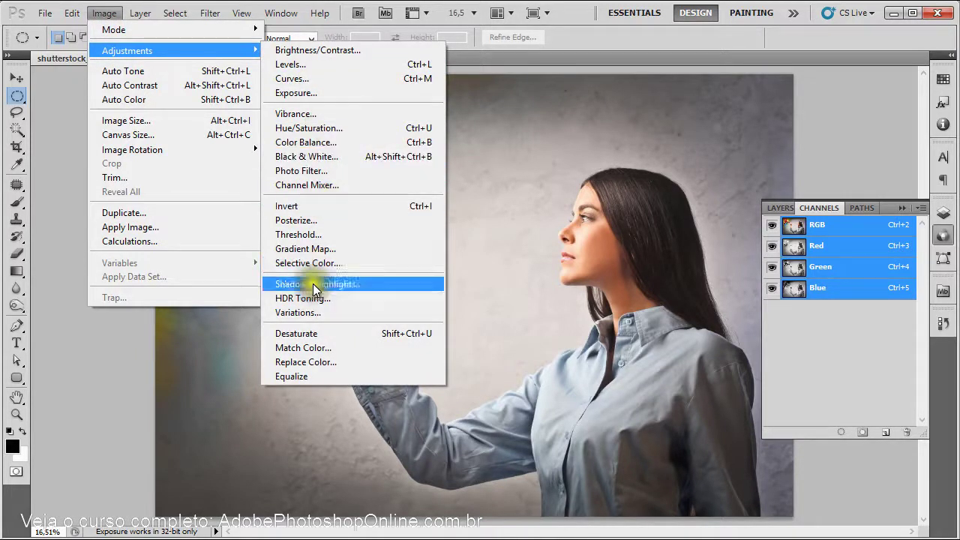
left_click(335, 131)
left_click_drag(605, 209, 499, 197)
left_click_drag(456, 335, 538, 335)
left_click(593, 219)
key("m")
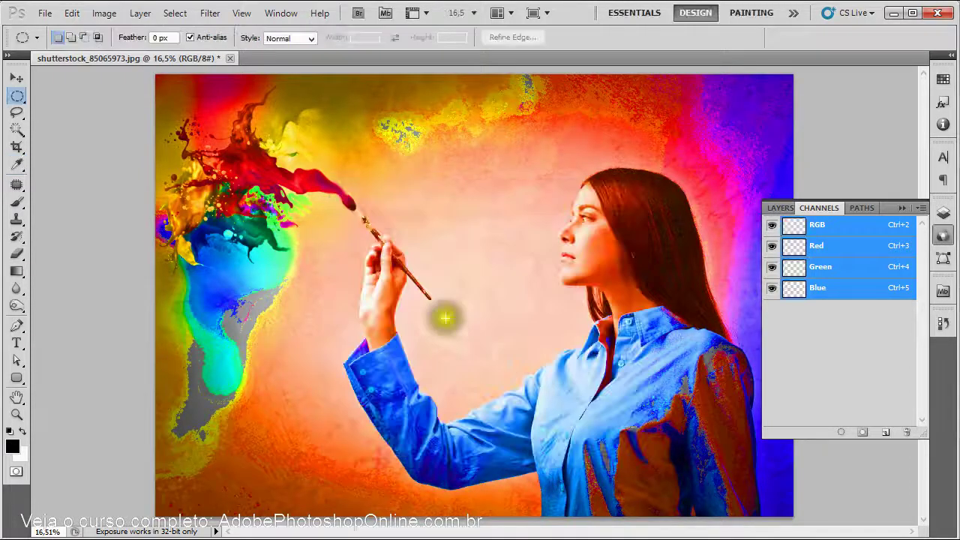
left_click(304, 197, "ctrl")
left_click_drag(304, 197, 386, 205)
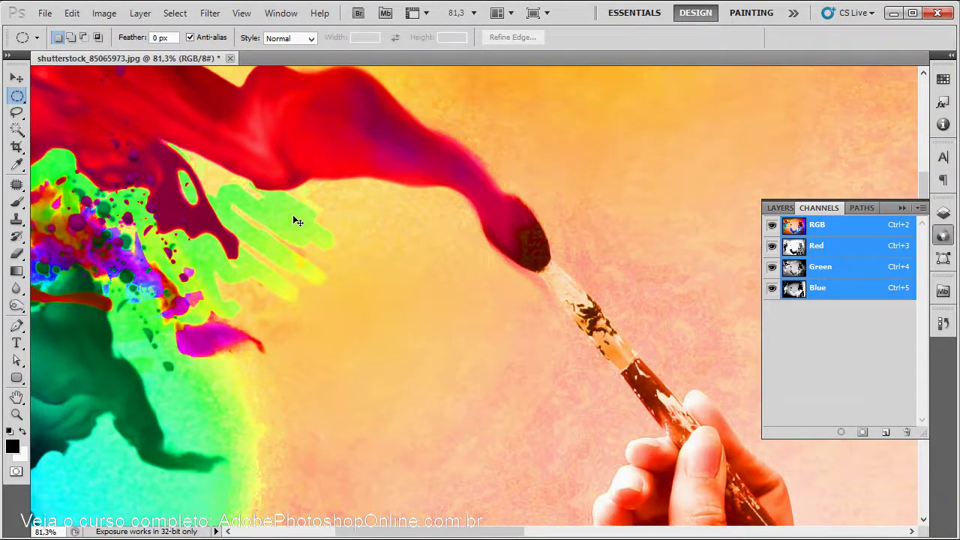
key("ctrl+0")
- Convert the oversaturated image to CMYK Color with the U.S. Web Coated (SWOP) v2 profile
left_click(104, 13)
mouse_move(129, 29)
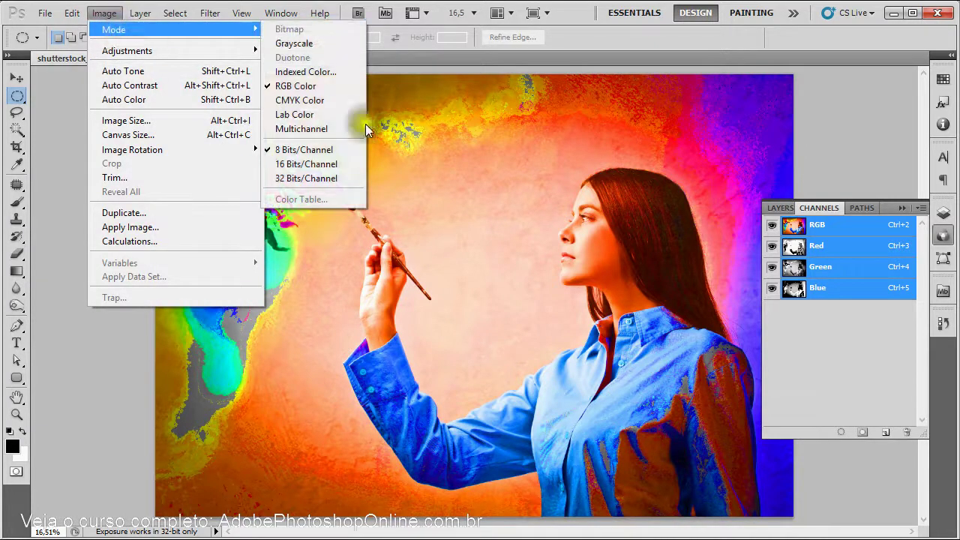
left_click(315, 100)
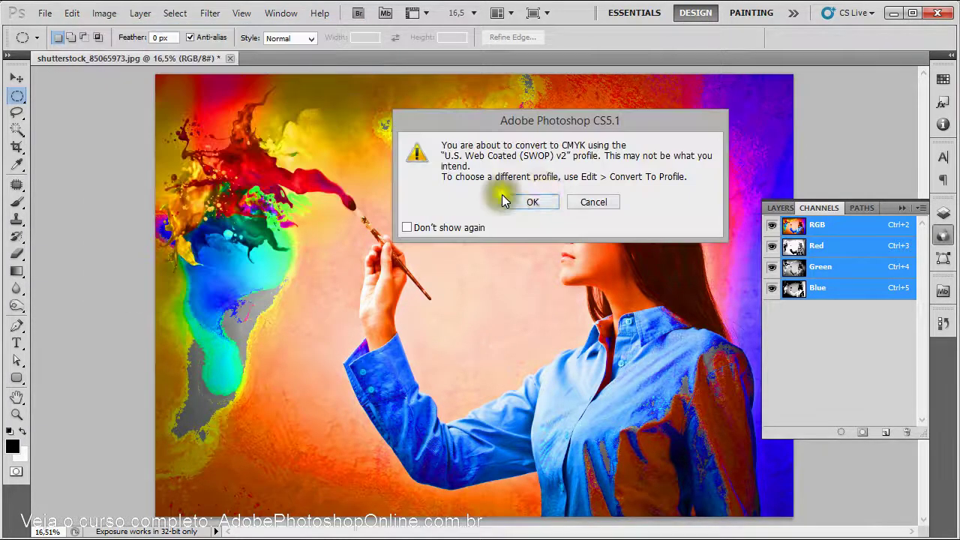
left_click(534, 202)
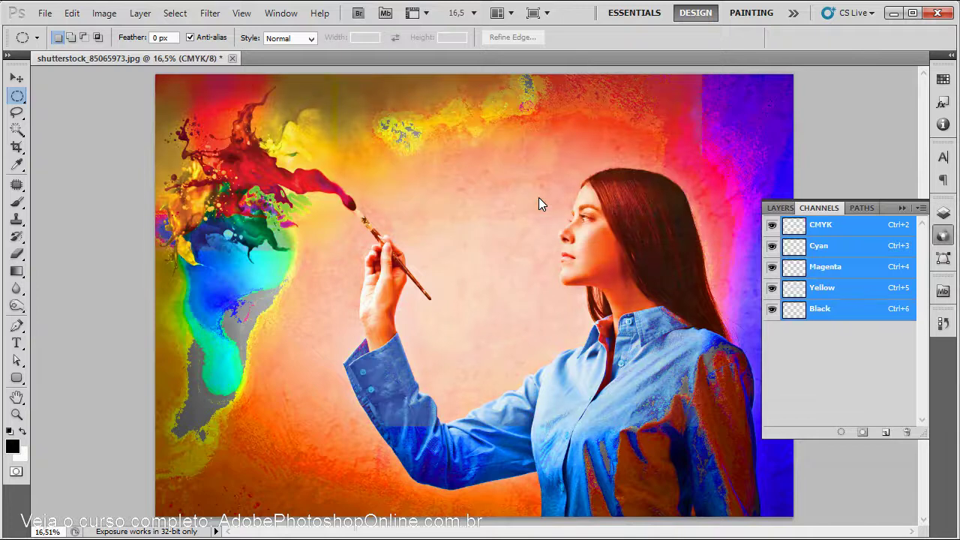
- Compare the oversaturated image in CMYK and RGB by repeatedly undoing and redoing the conversion
key("ctrl+z")
key("ctrl+z")
key("ctrl+z")
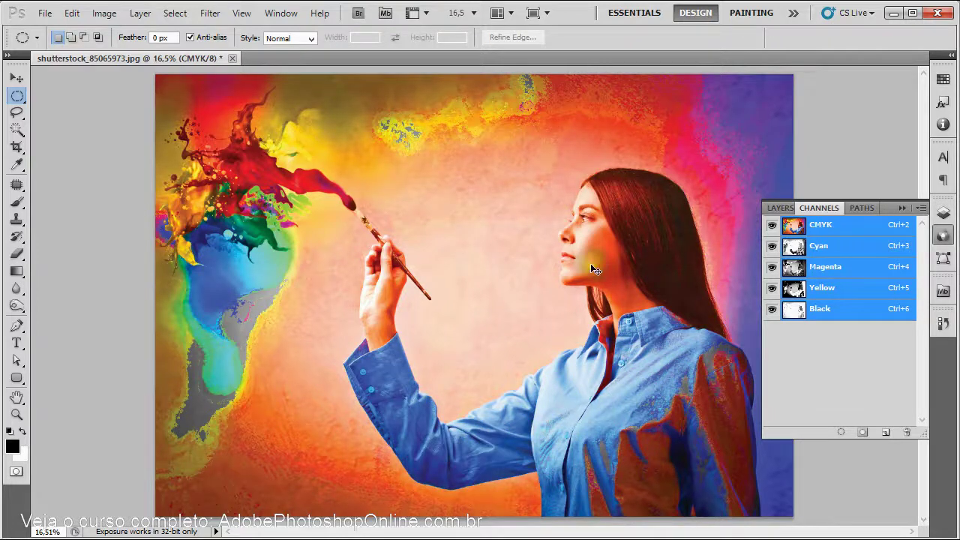
key("ctrl+z")
key("ctrl+z")
key("ctrl+z")
key("ctrl+z")
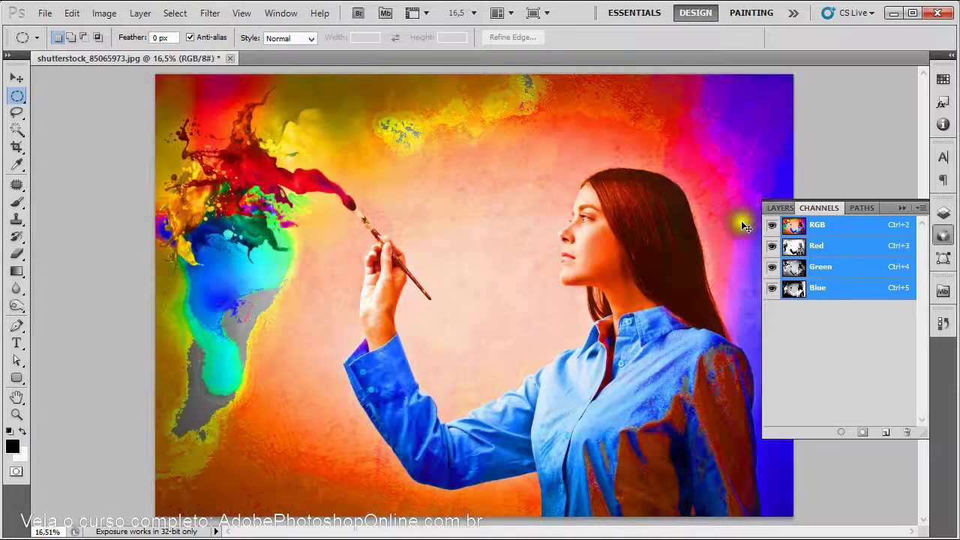
key("ctrl+z")
key("ctrl+z")
key("ctrl+z")
key("ctrl+z")
key("ctrl+z")
key("ctrl+z")
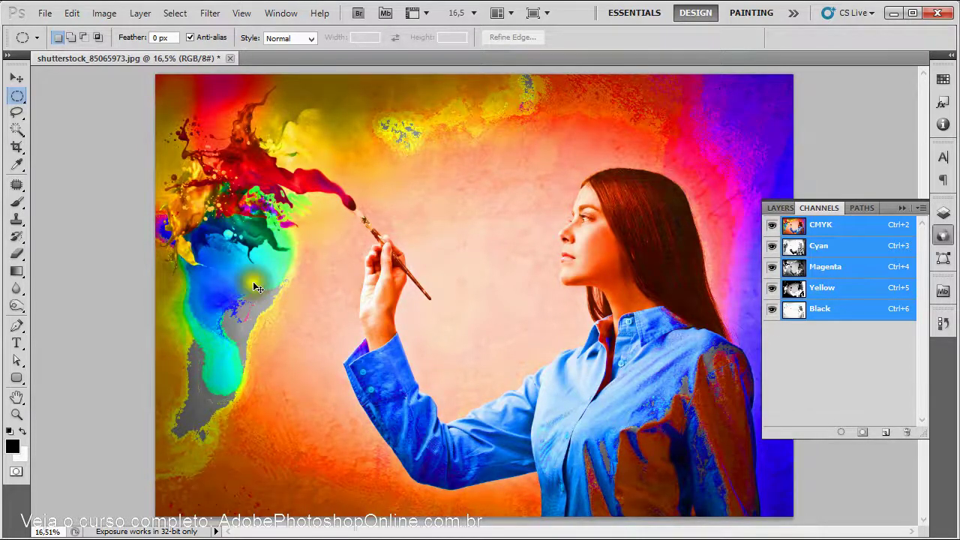
- Compare the green and red paint around the brush close up in RGB and CMYK
mouse_move(275, 197)
left_mouse_down()
mouse_move(343, 192)
mouse_move(379, 239)
left_mouse_up()
key("ctrl+z")
key("ctrl+z")
key("ctrl+z")
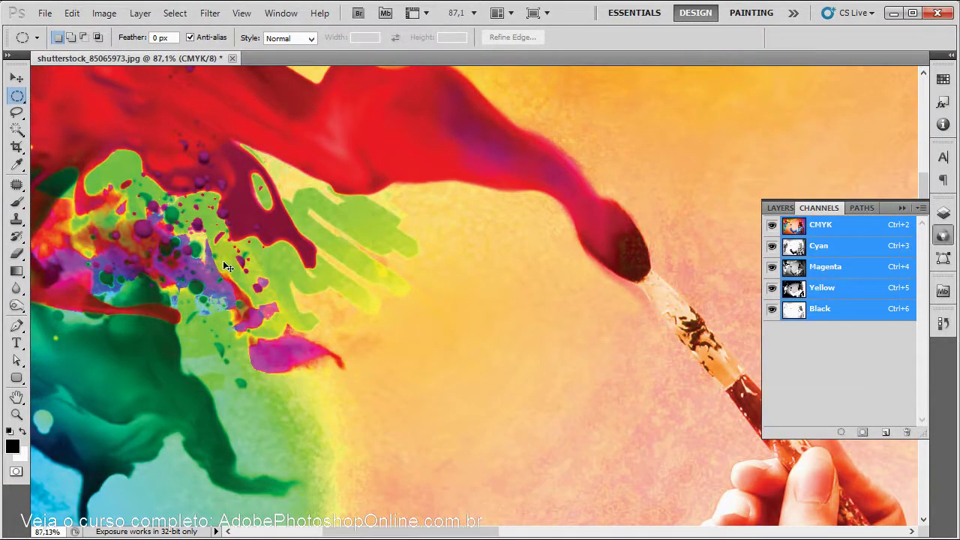
- Undo the CMYK conversion and the saturation boost, with the whole photo in view
key("ctrl+0")
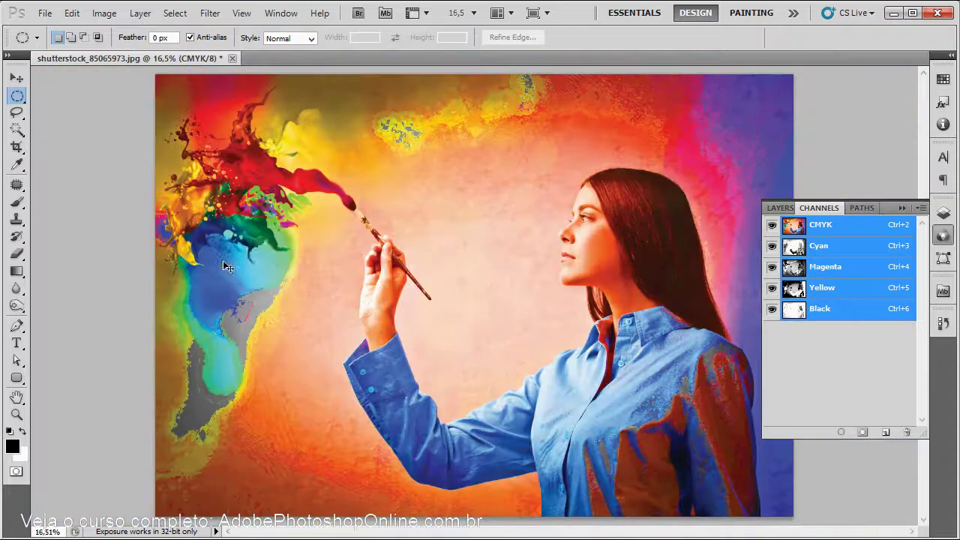
key("ctrl+z")
left_click(471, 241)
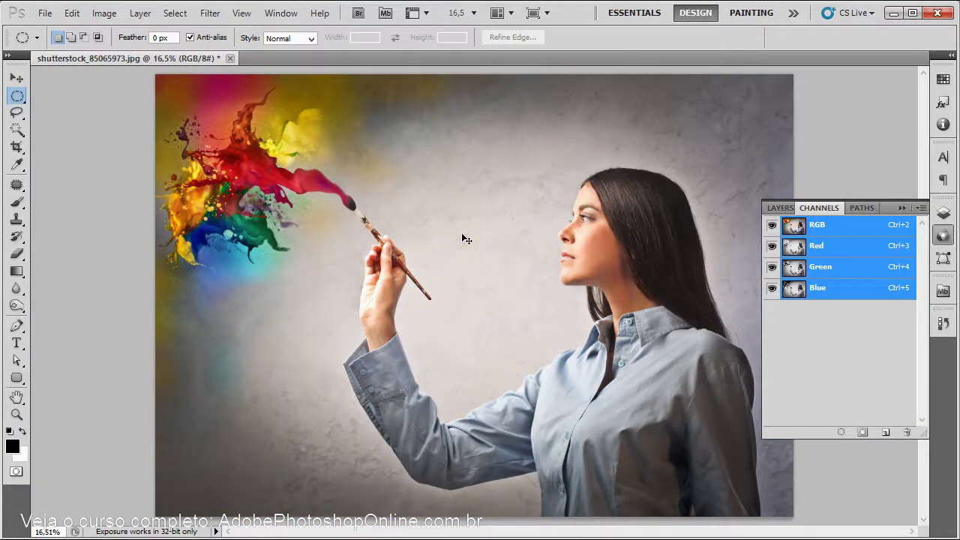
- Convert the original-color photo from RGB to CMYK Color, accepting the default conversion profile
left_click(104, 13)
mouse_move(199, 29)
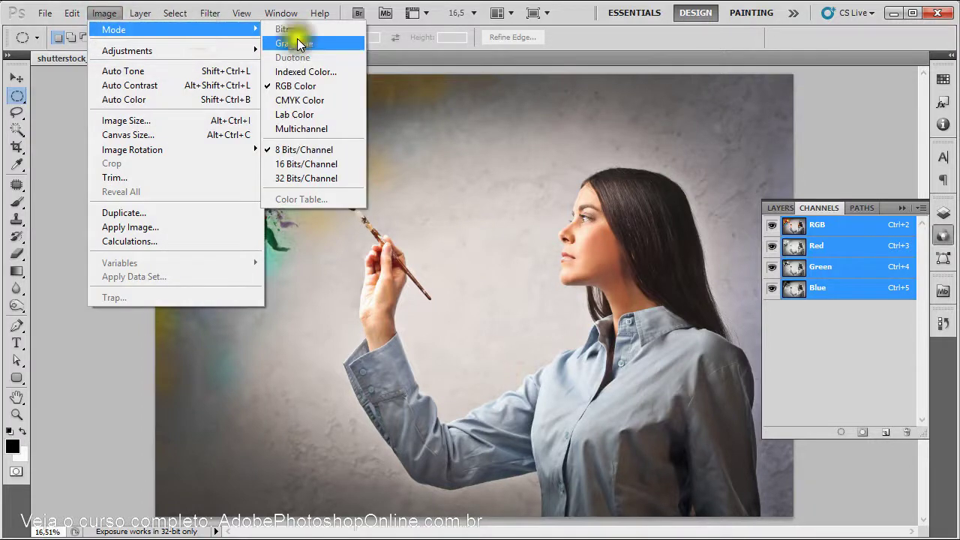
left_click(306, 101)
left_click(527, 200)
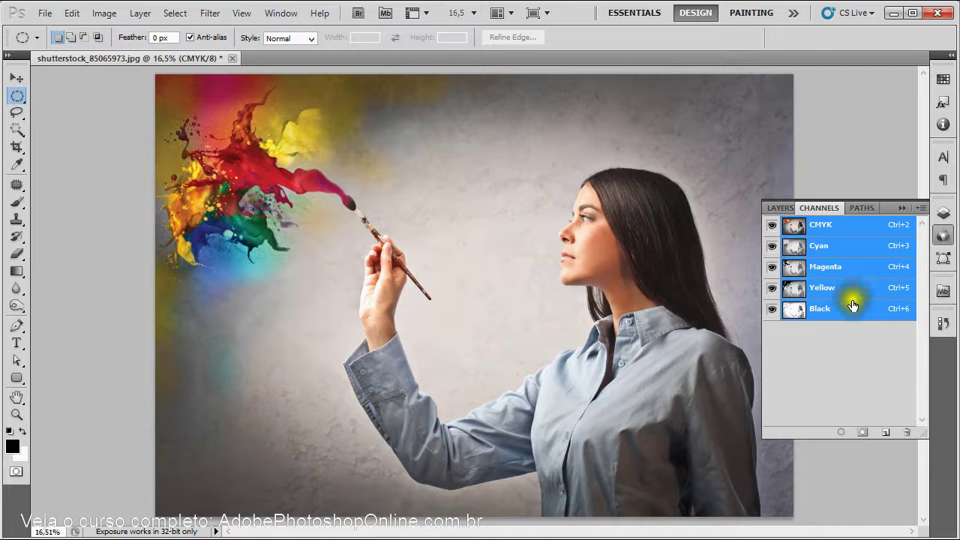
- View the Cyan, Magenta, Yellow and Black channels one at a time, then make all channels visible again
left_click(829, 247)
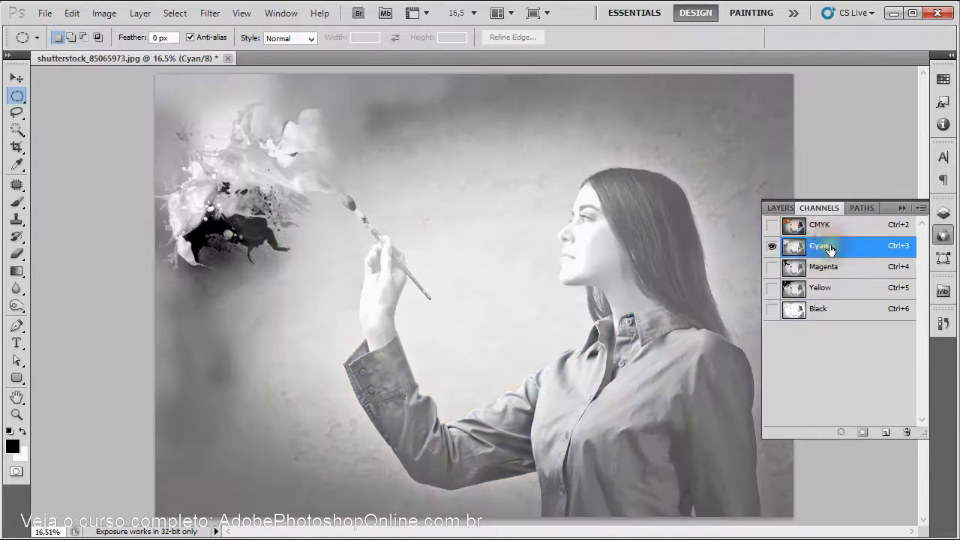
left_click(823, 269)
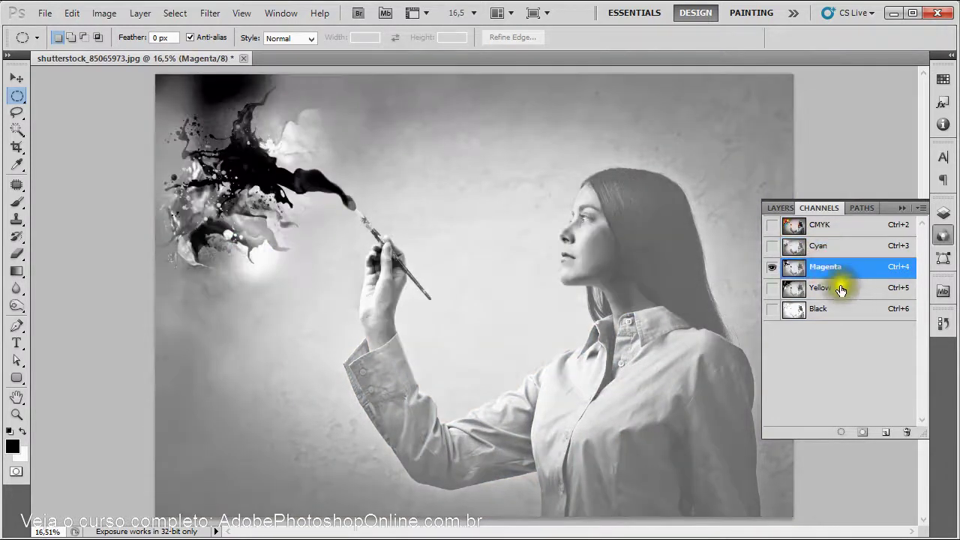
left_click(855, 288)
left_click(844, 311)
left_click_drag(772, 246, 771, 293)
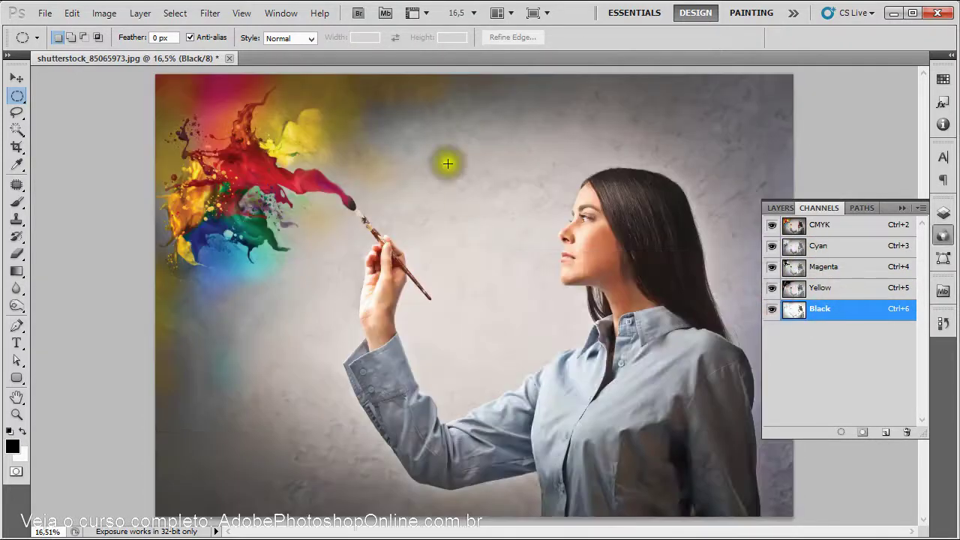
- Detach the Channels panel from its docked group and float it over the image
left_click(921, 209)
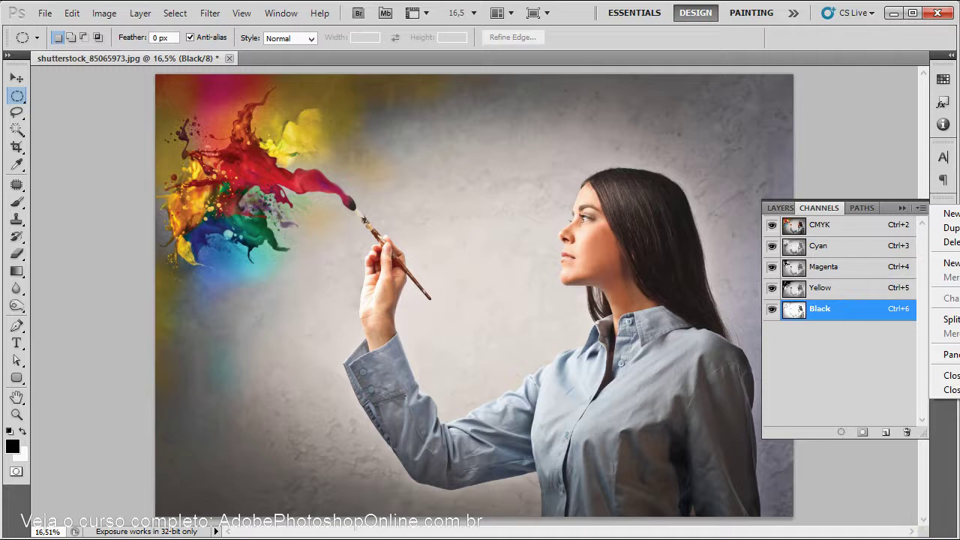
key("Escape")
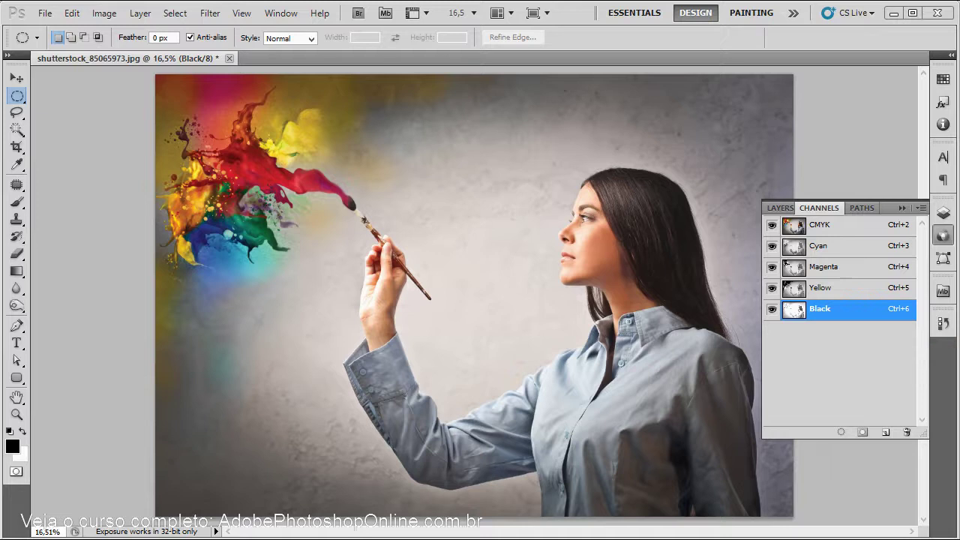
left_click(920, 208)
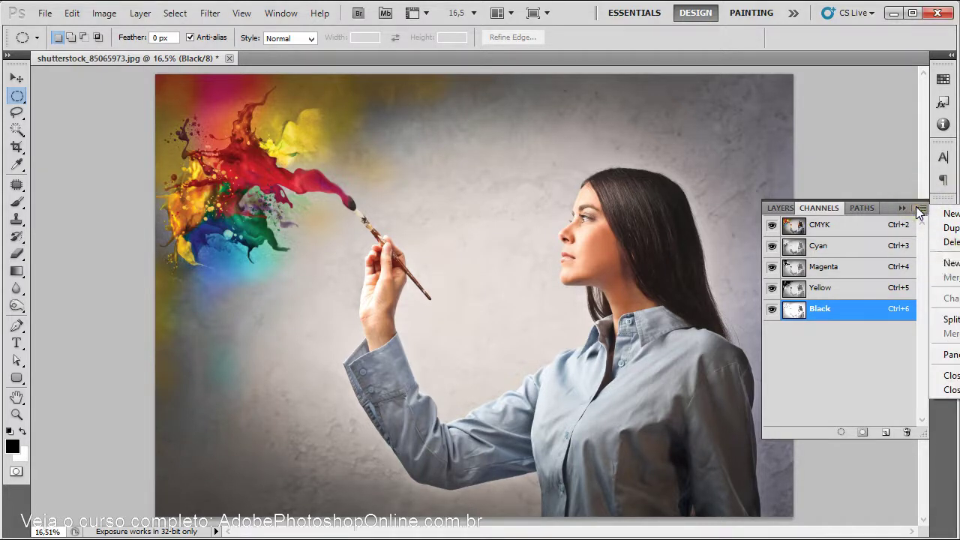
left_click_drag(819, 208, 389, 185)
- Set the channel thumbnails to the medium size and dock the Channels panel back beside Layers and Paths
left_click(519, 188)
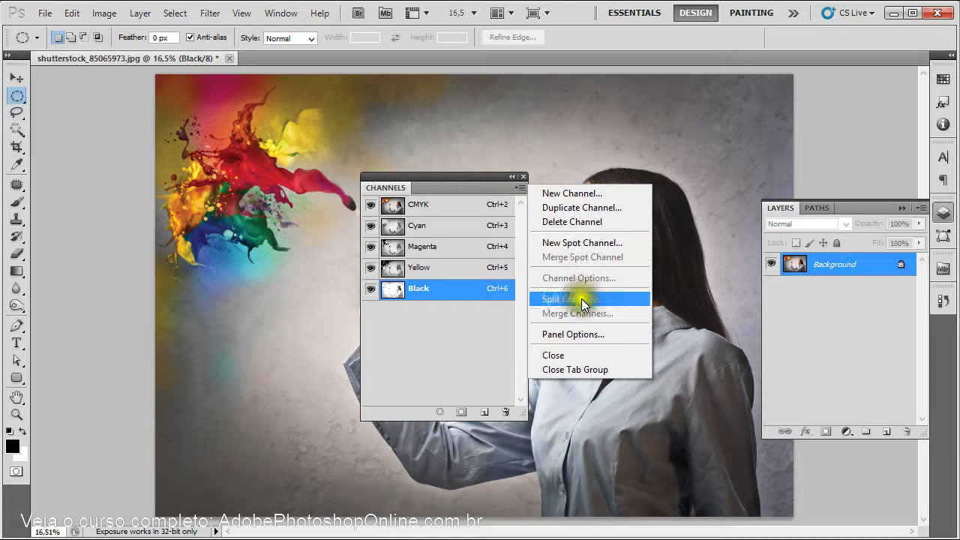
left_click(519, 186)
left_click(521, 188)
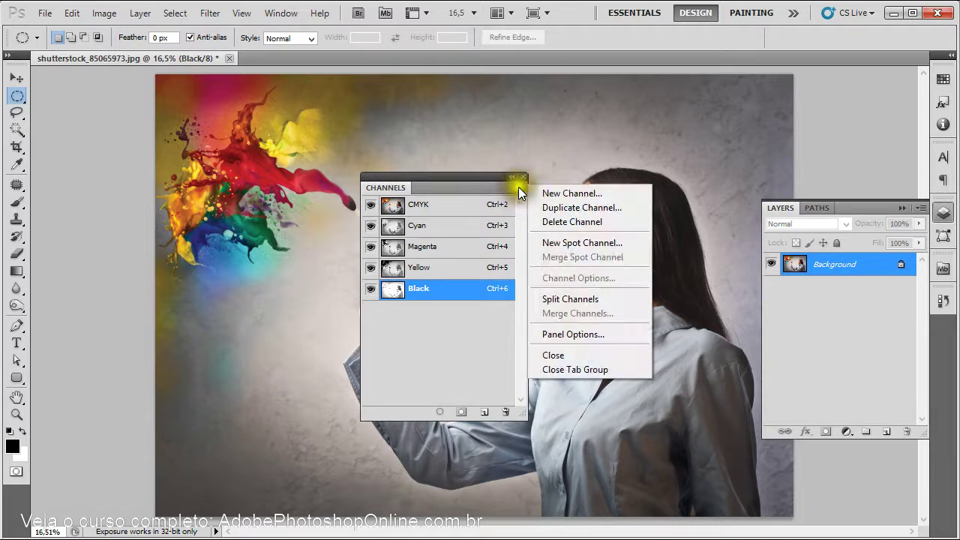
left_click(573, 336)
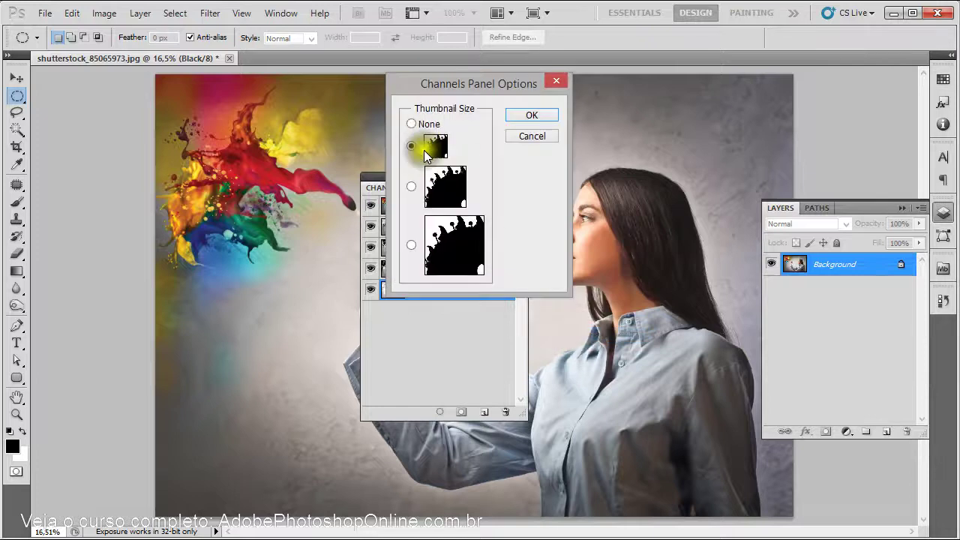
left_click_drag(450, 95, 582, 159)
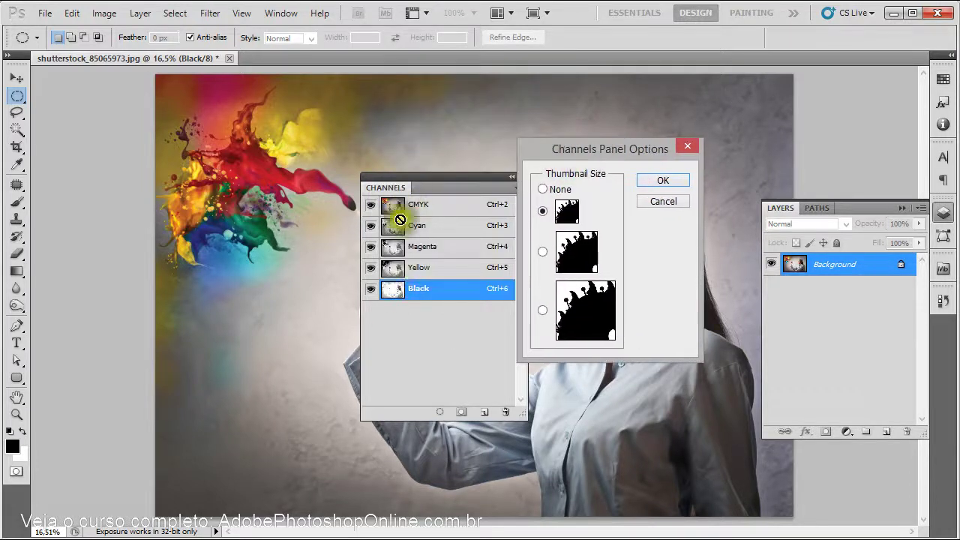
left_click(542, 253)
left_click(663, 180)
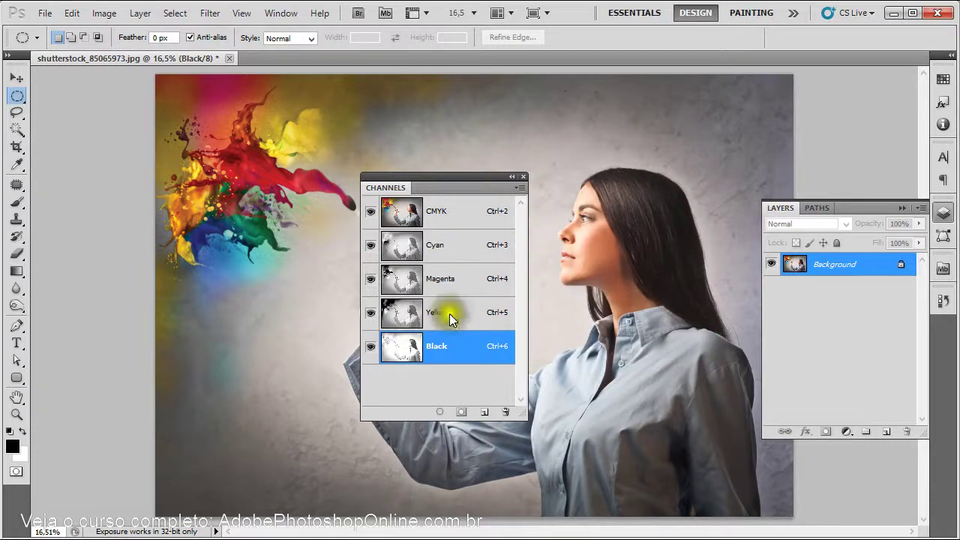
left_click_drag(391, 188, 853, 208)
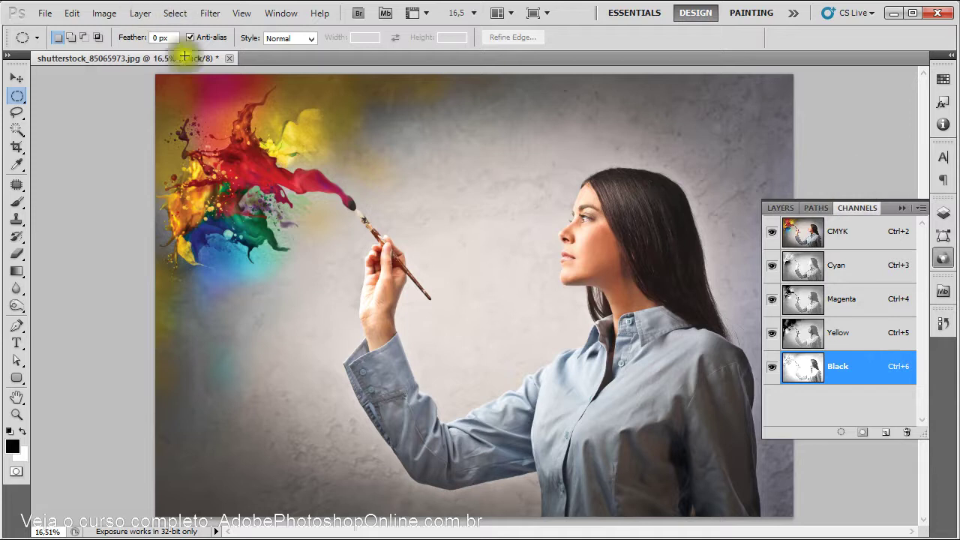
- Enable Show Channels in Color in the Interface preferences
left_click(103, 13)
mouse_move(139, 21)
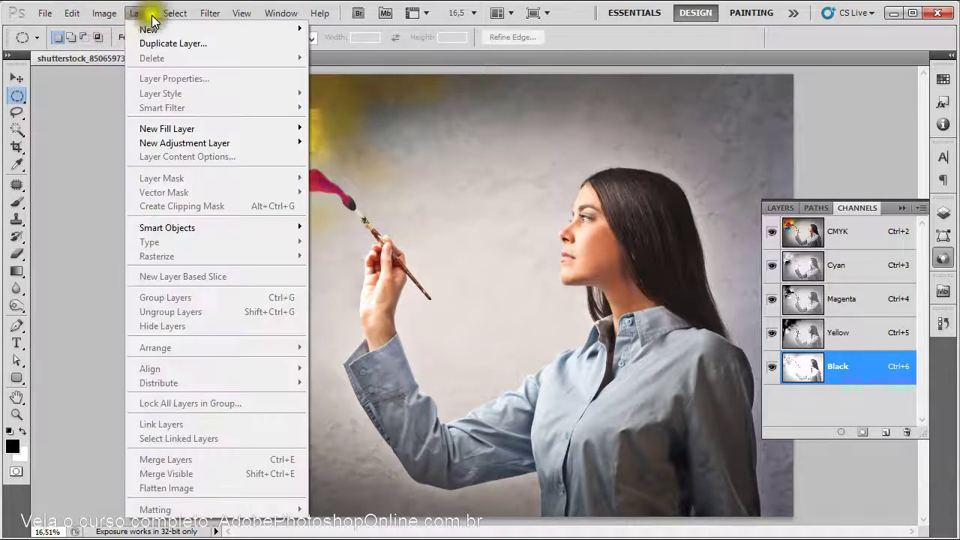
mouse_move(66, 15)
left_click_drag(66, 15, 330, 431)
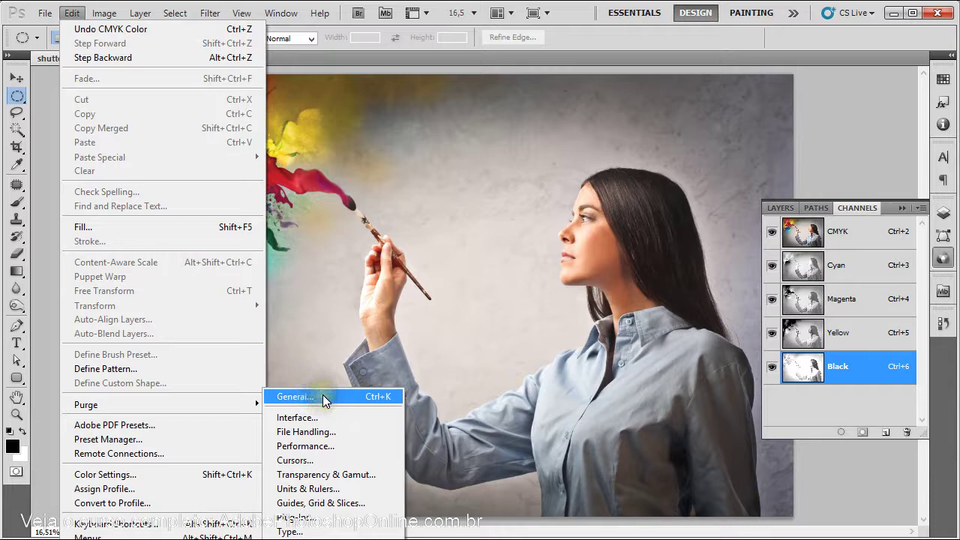
left_click_drag(345, 398, 369, 396)
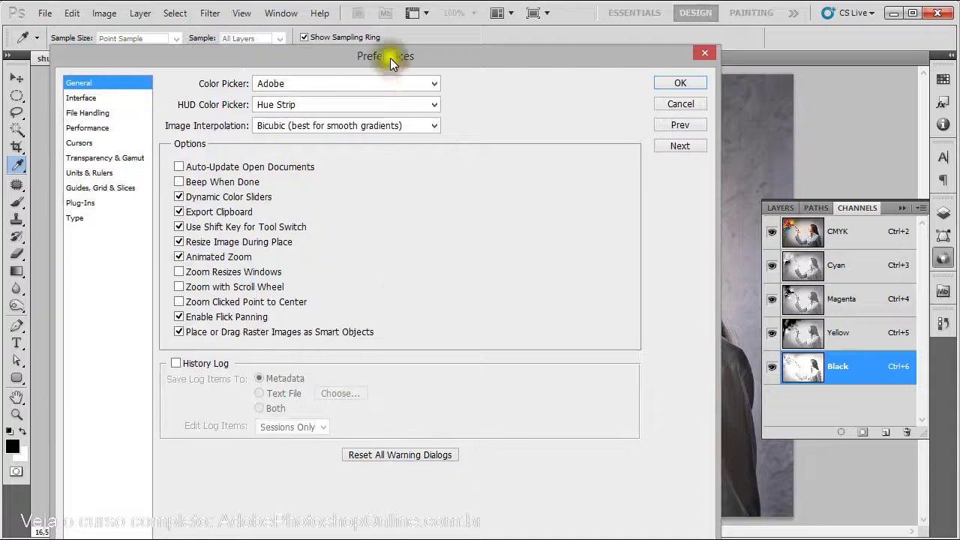
left_click_drag(390, 57, 428, 29)
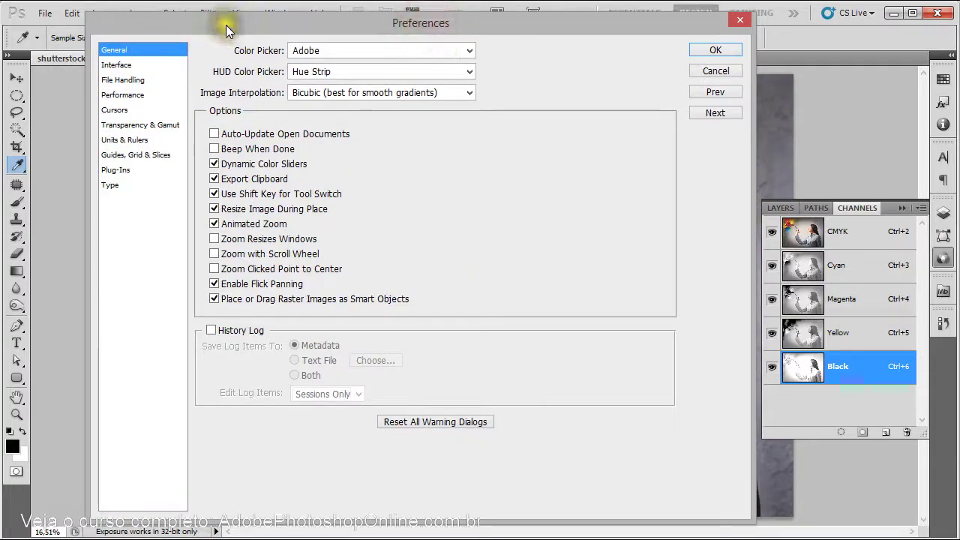
left_click(120, 64)
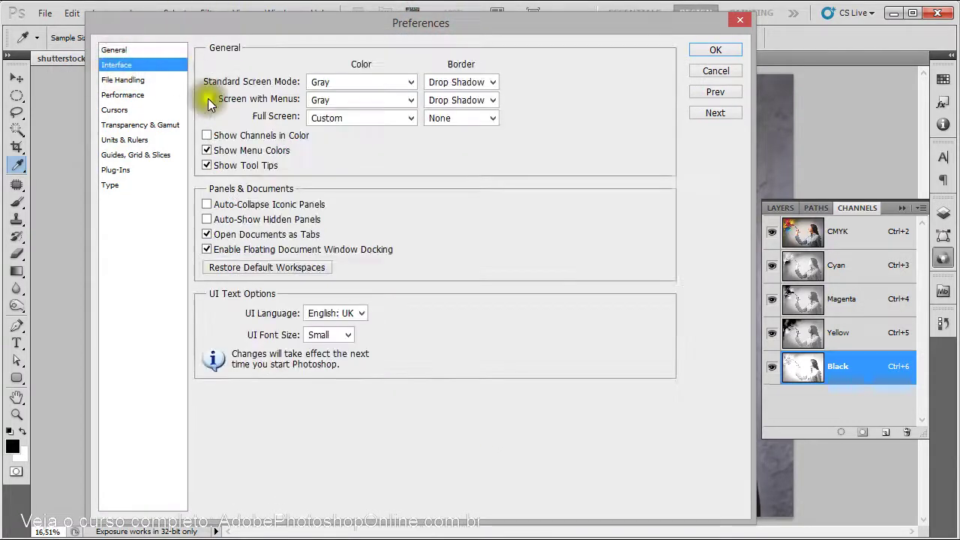
left_click(223, 138)
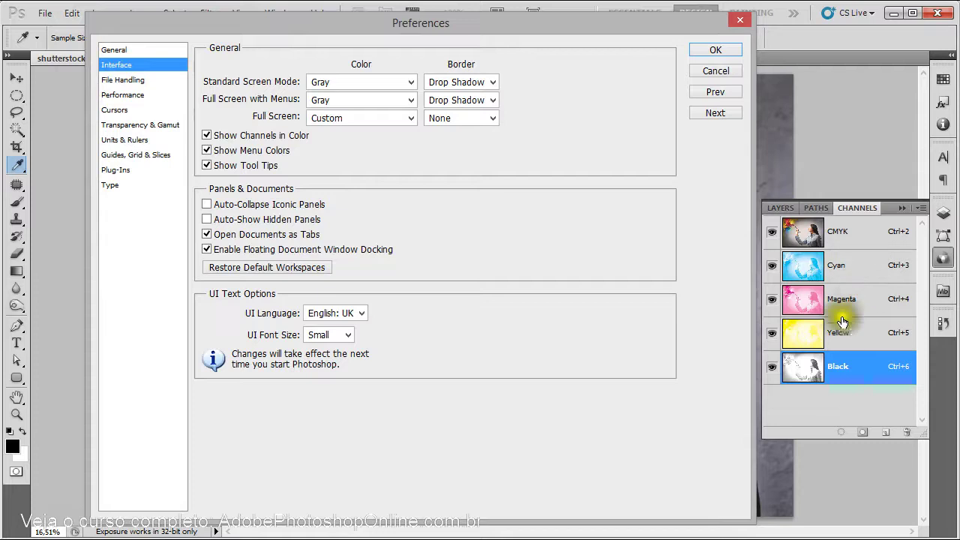
left_click(721, 51)
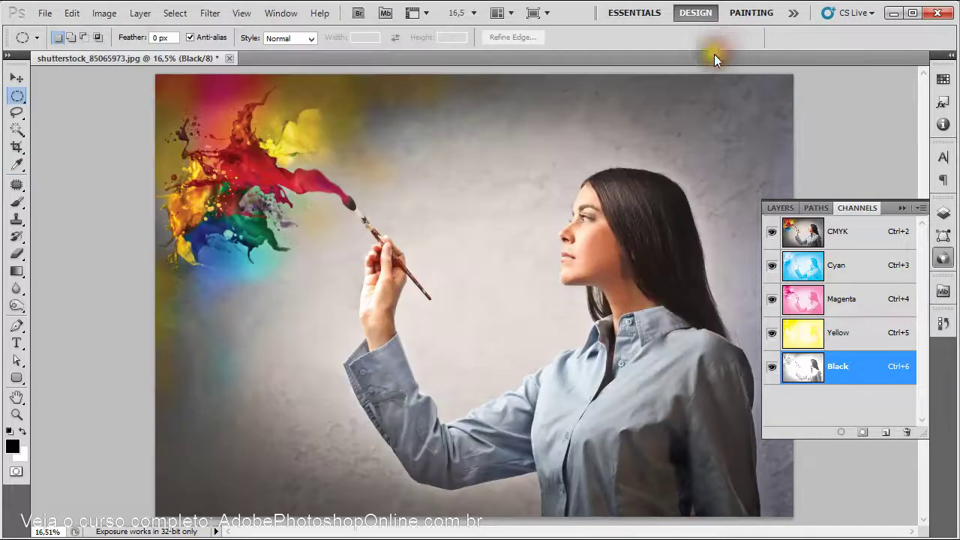
- View the Yellow, Magenta, Cyan and Black channels individually in their own ink colors
left_click(859, 330)
left_click(840, 234)
left_click(836, 324)
left_click(850, 305)
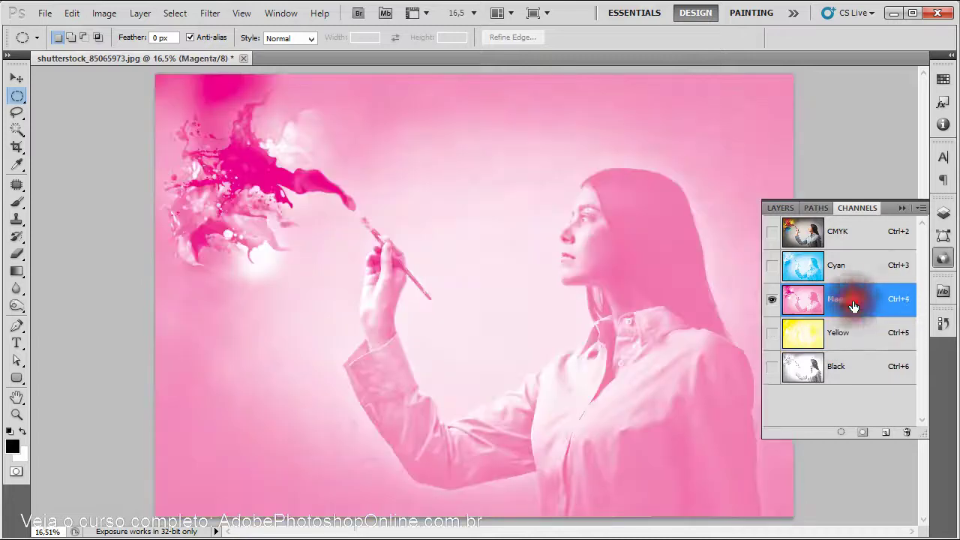
left_click(853, 273)
left_click(840, 368)
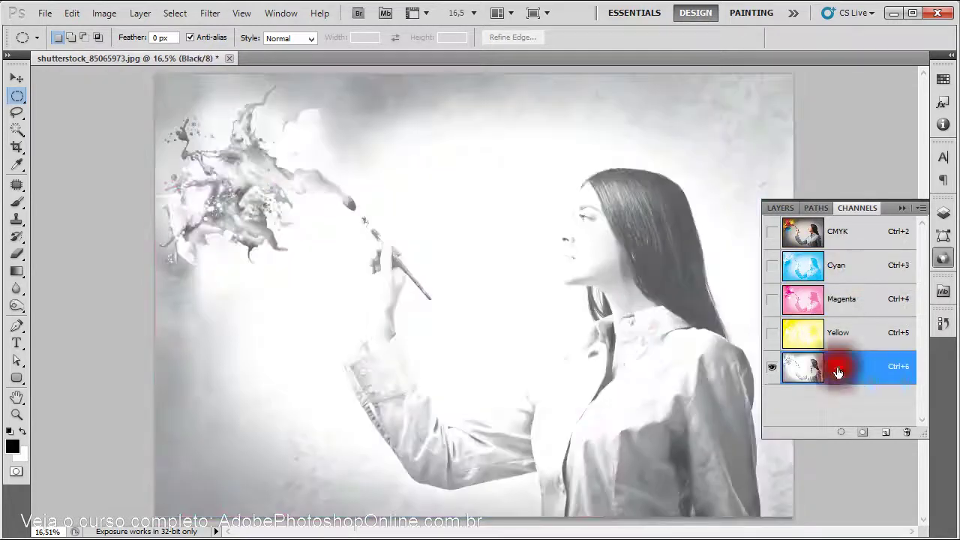
- Build up the photo from the Yellow channel by adding Black, Magenta and Cyan, comparing it with and without Yellow
left_click(857, 339)
left_click(771, 366)
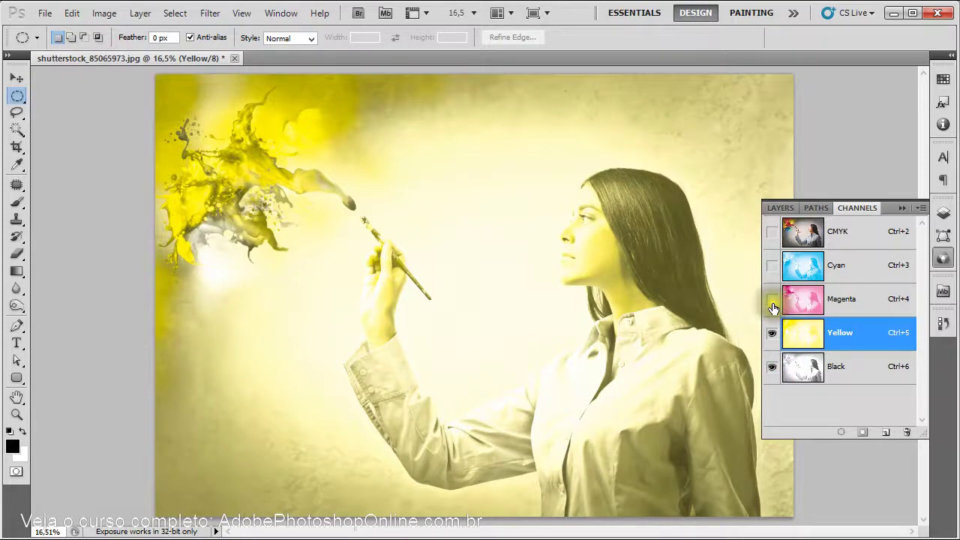
left_click(772, 333)
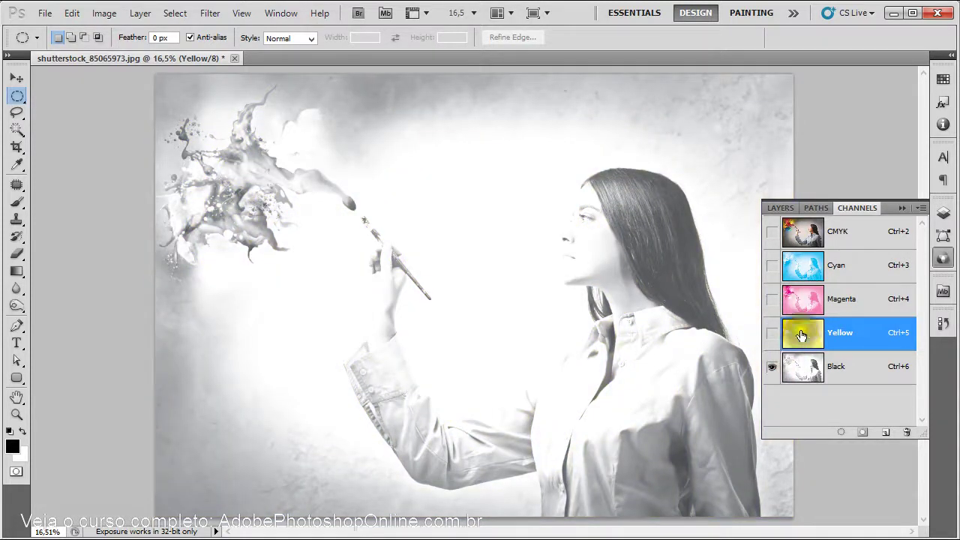
left_click(772, 332)
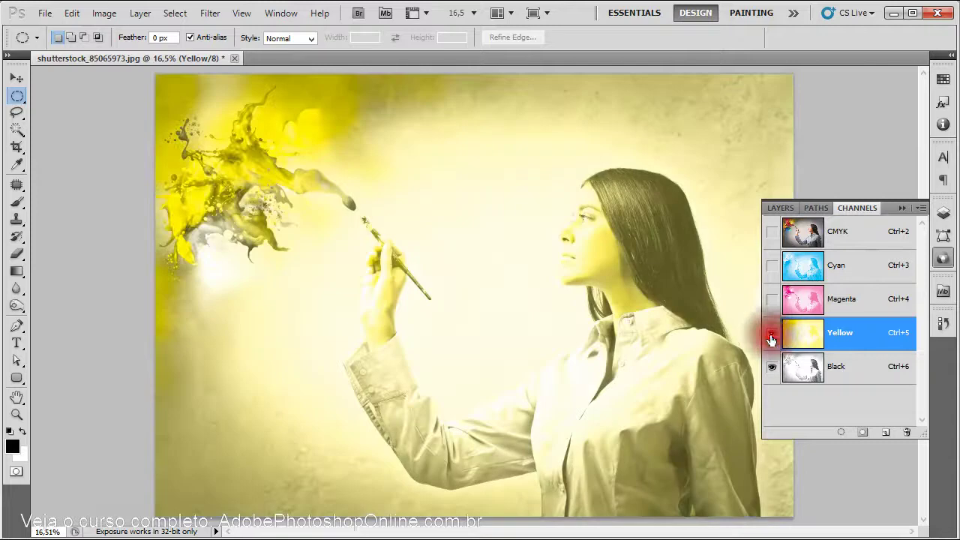
left_click(771, 298)
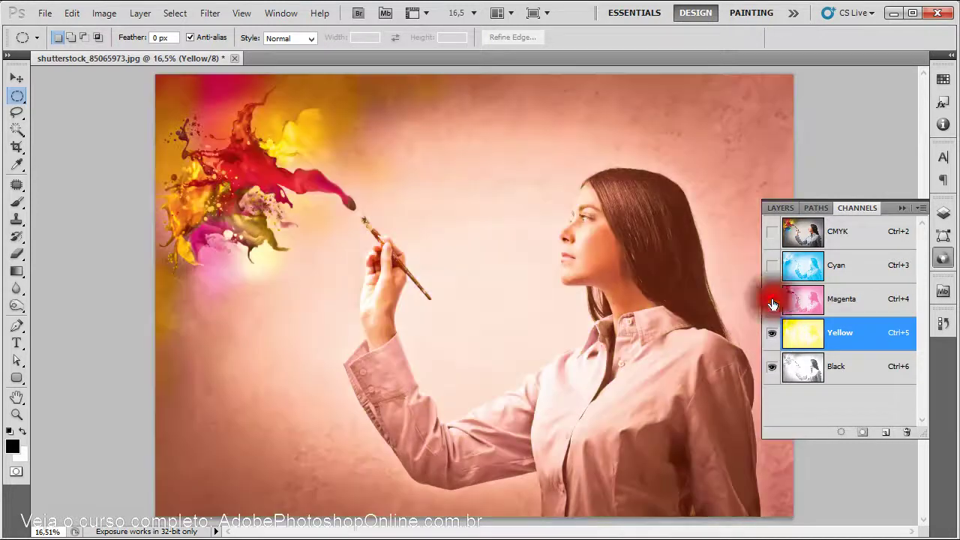
left_click(772, 269)
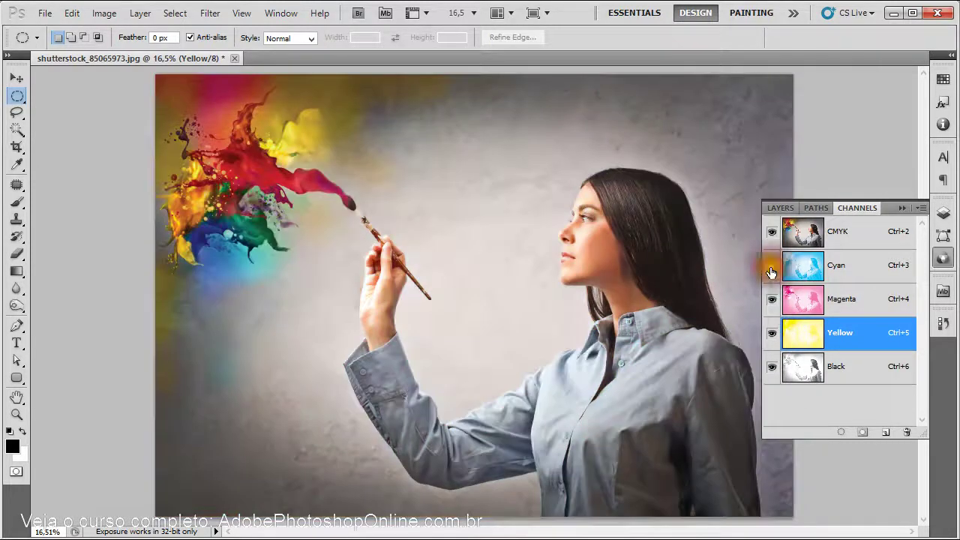
- Toggle the visibility of the Black, Cyan, Magenta and Yellow channels to compare each ink's contribution, ending with all visible
left_click(770, 367)
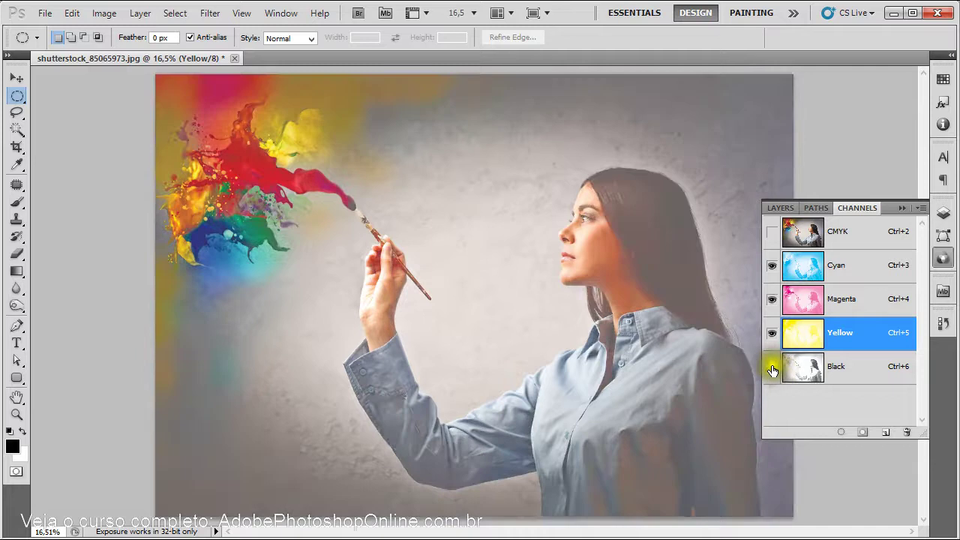
left_click(773, 368)
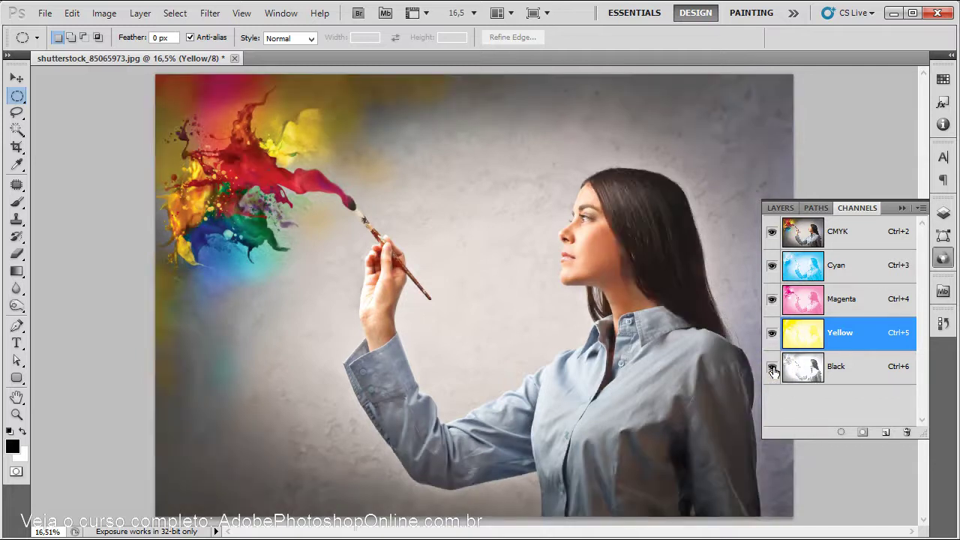
left_click_drag(771, 266, 771, 333)
left_click(772, 332)
left_click(772, 300)
left_click(770, 269)
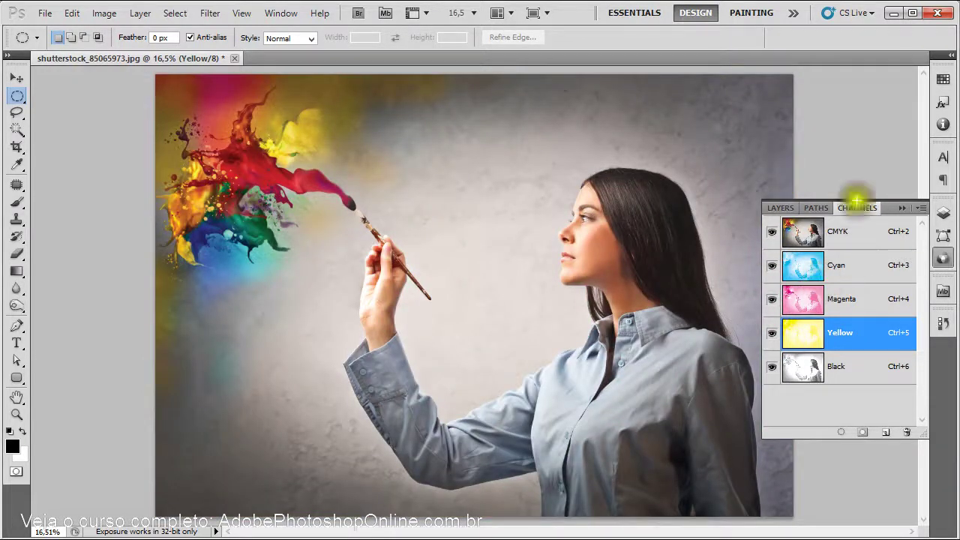
left_click(772, 300)
left_click(771, 303)
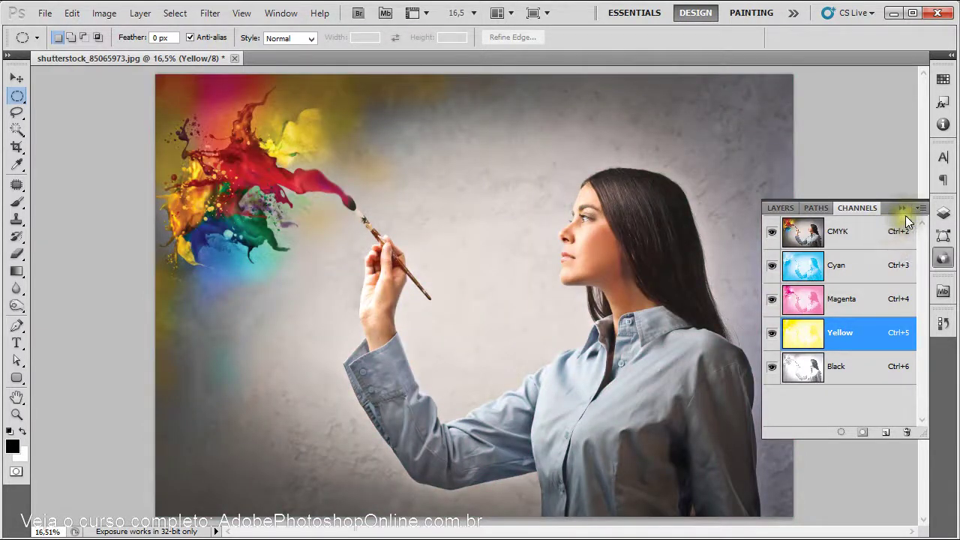
- Isolate the Black channel, then show the full-color composite while keeping only Black selected for editing
left_click(827, 245)
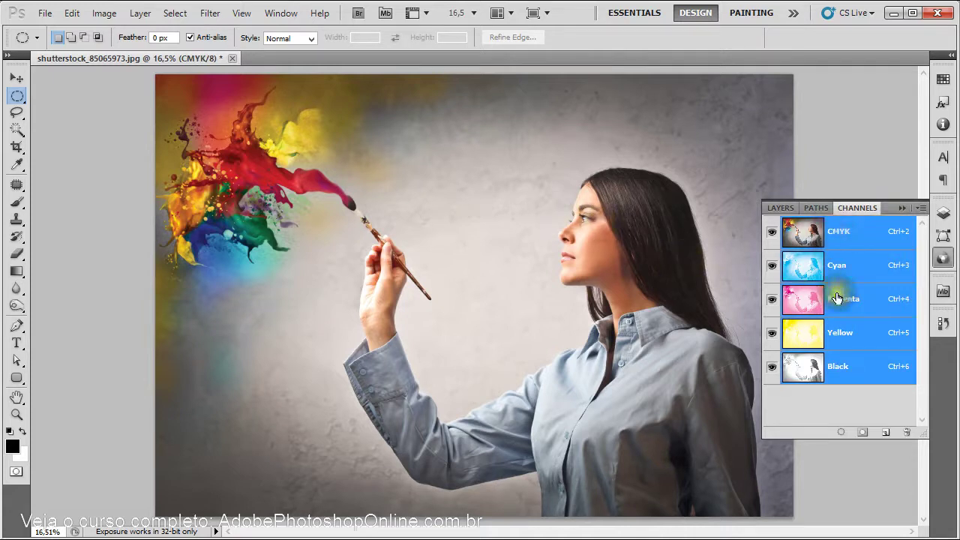
left_click(848, 370)
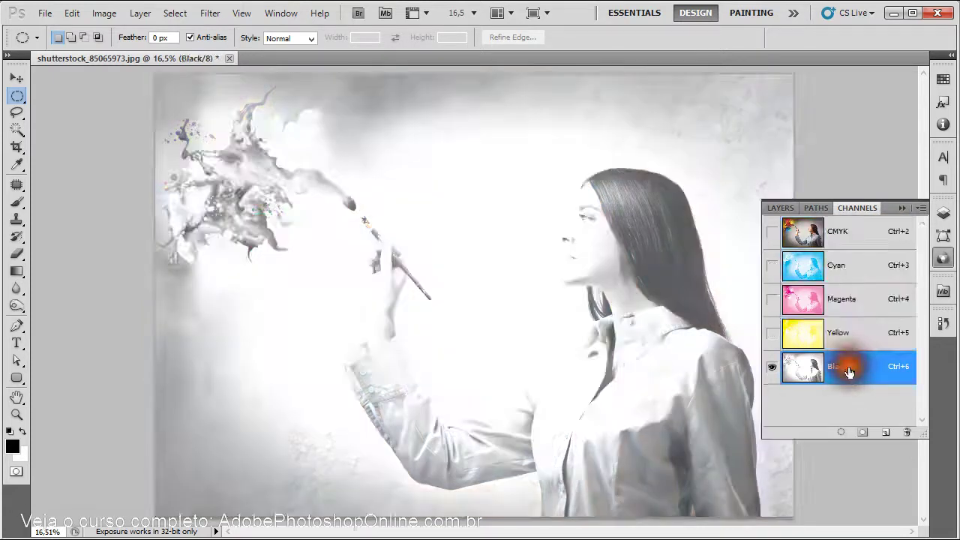
left_click(846, 371)
left_click(762, 226)
left_click(771, 237)
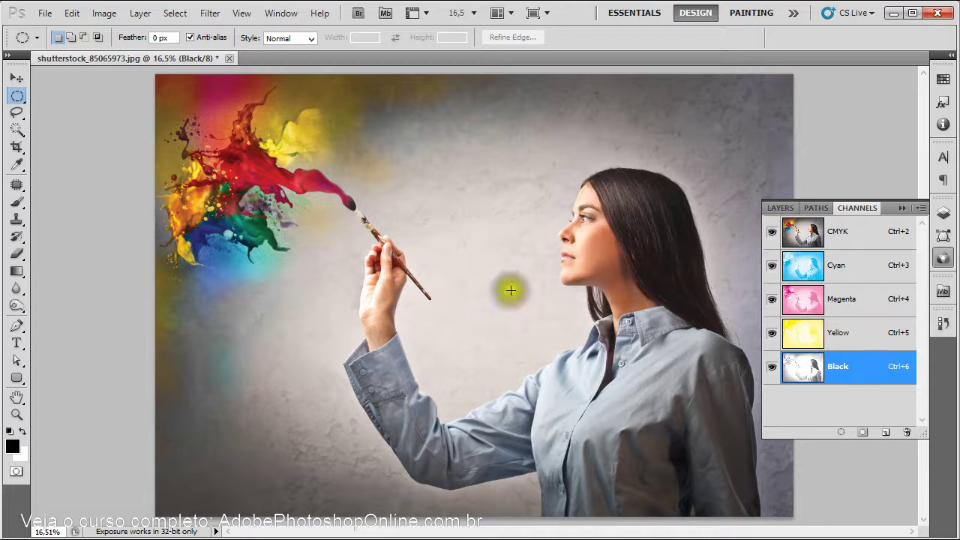
- Adjust the Black channel with Levels, setting its shadow input to 68 and shifting the highlight and midtone inputs inward, and apply it
key("i")
key("ctrl+l")
left_click_drag(238, 223, 315, 204)
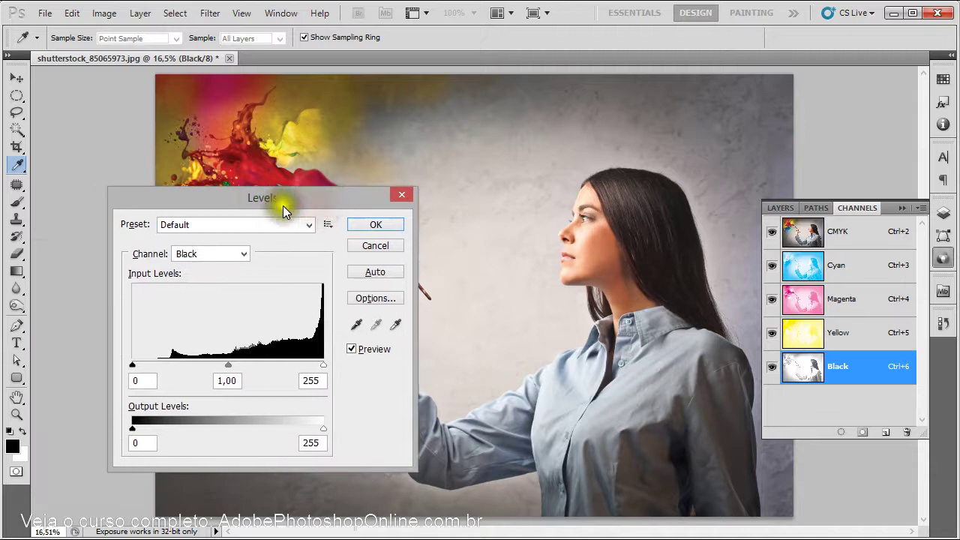
left_click(99, 15)
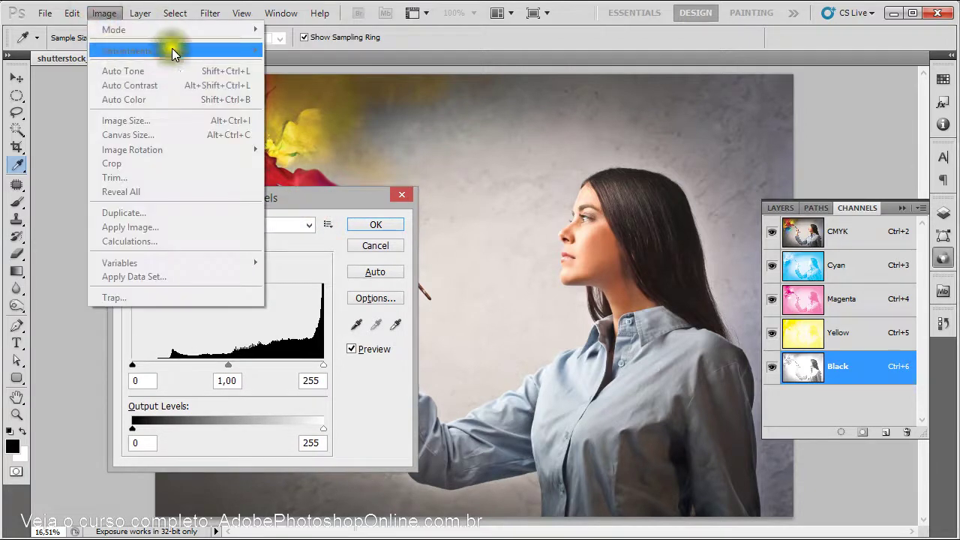
left_click(319, 198)
left_click_drag(132, 366, 183, 367)
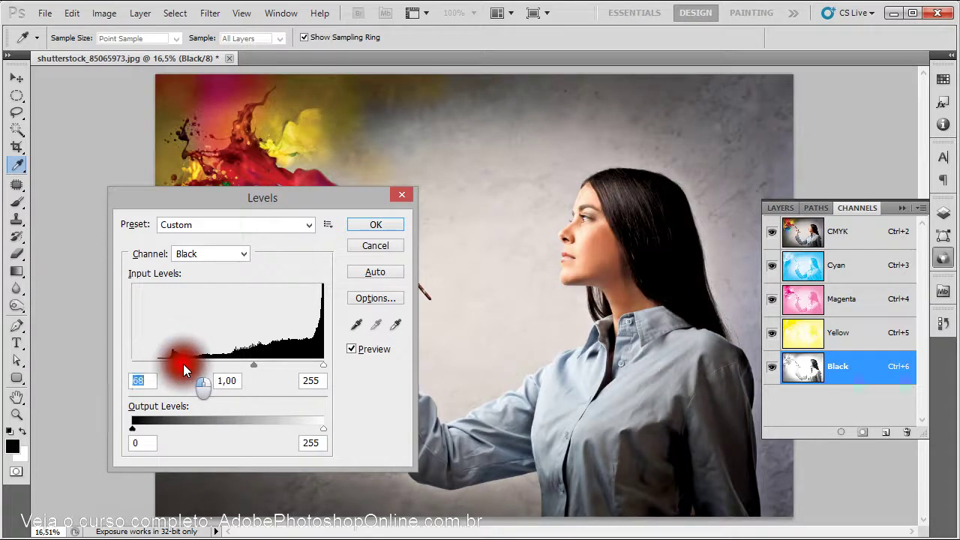
left_click_drag(256, 200, 183, 214)
left_click_drag(250, 376, 232, 377)
mouse_move(170, 376)
left_mouse_down()
mouse_move(155, 378)
mouse_move(168, 376)
left_mouse_up()
left_click(300, 236)
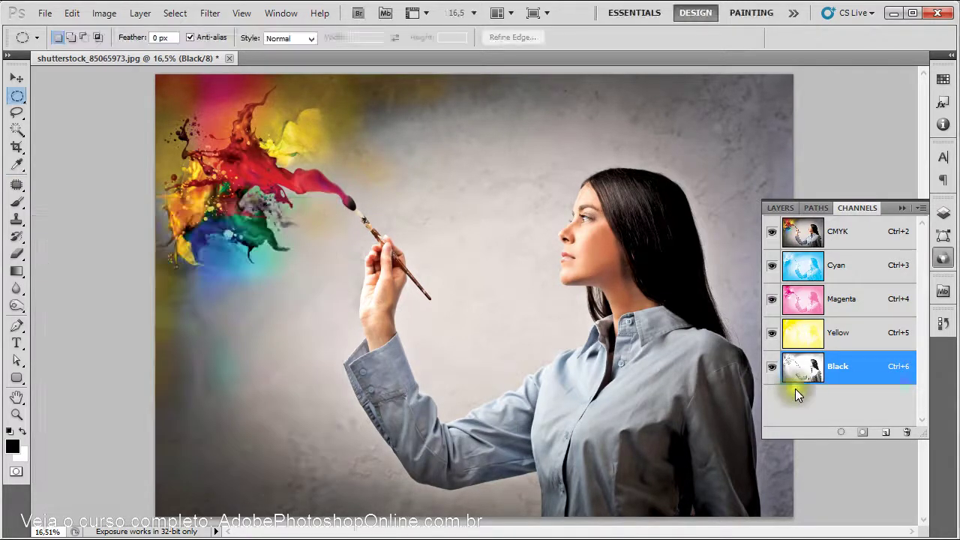
- Select the CMYK composite and increase its contrast with Levels by moving the highlight and shadow inputs inward
left_click(872, 237)
key("ctrl+l")
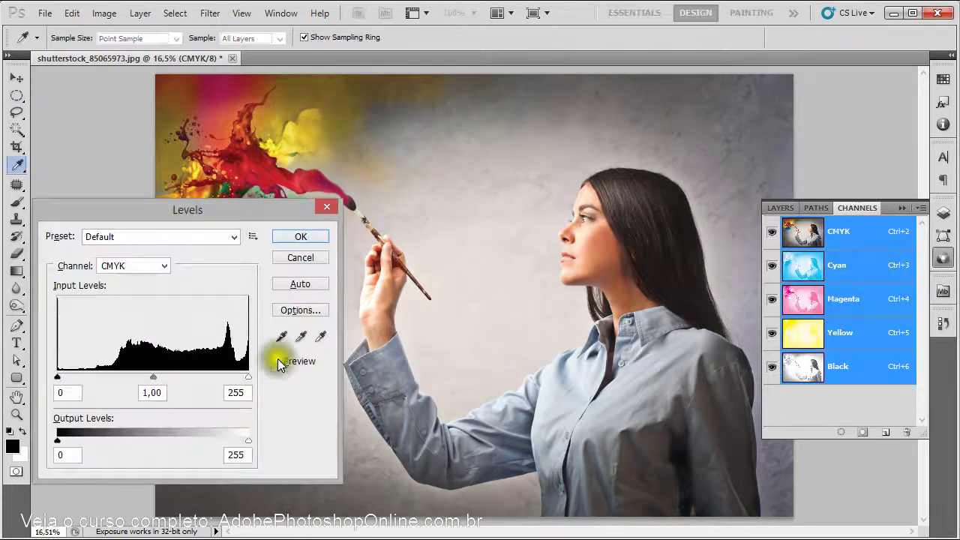
left_click_drag(249, 377, 228, 381)
left_click_drag(58, 377, 92, 376)
left_click(309, 237)
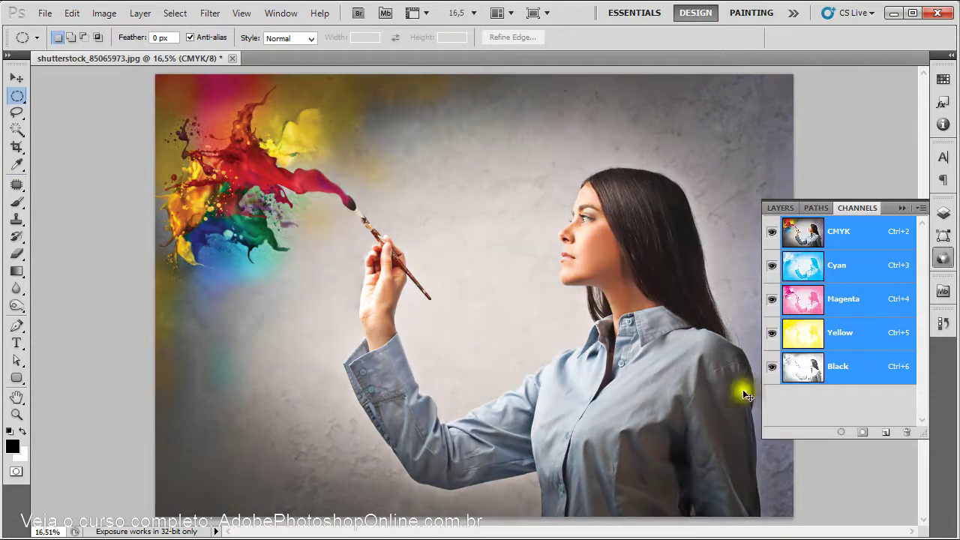
- Inspect the Yellow, Magenta and Cyan channels individually, return to the composite in between, and view Cyan combined with Yellow
left_click(848, 334)
left_click(846, 236)
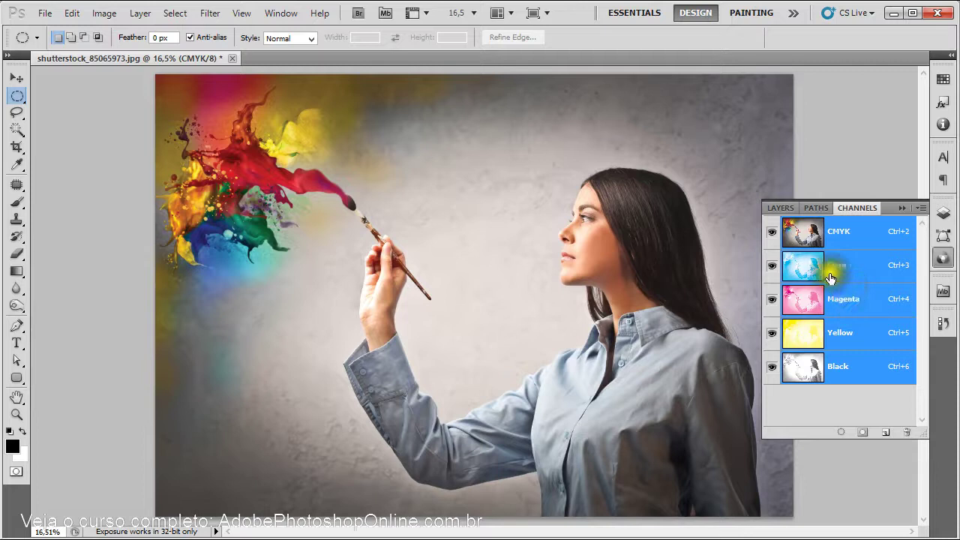
left_click(846, 300)
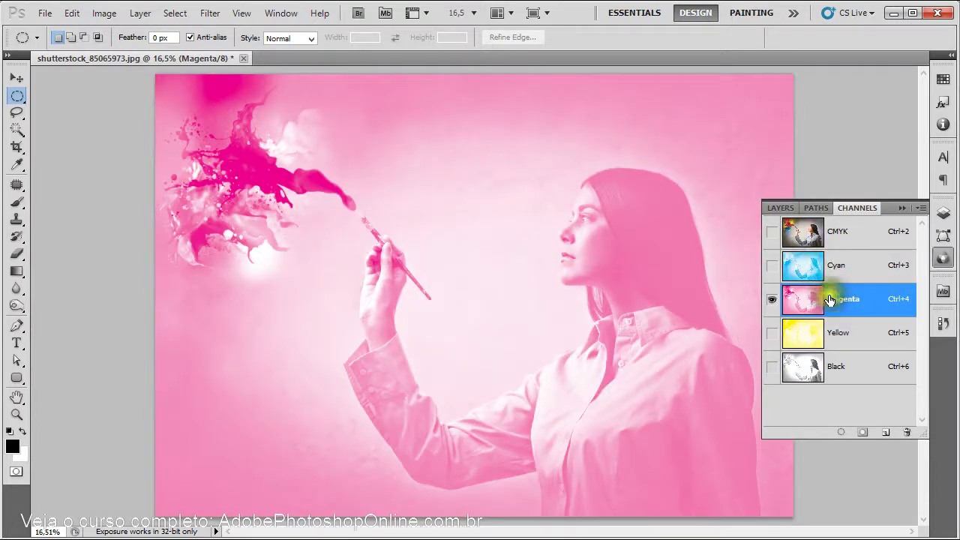
left_click(845, 273)
left_click(772, 331)
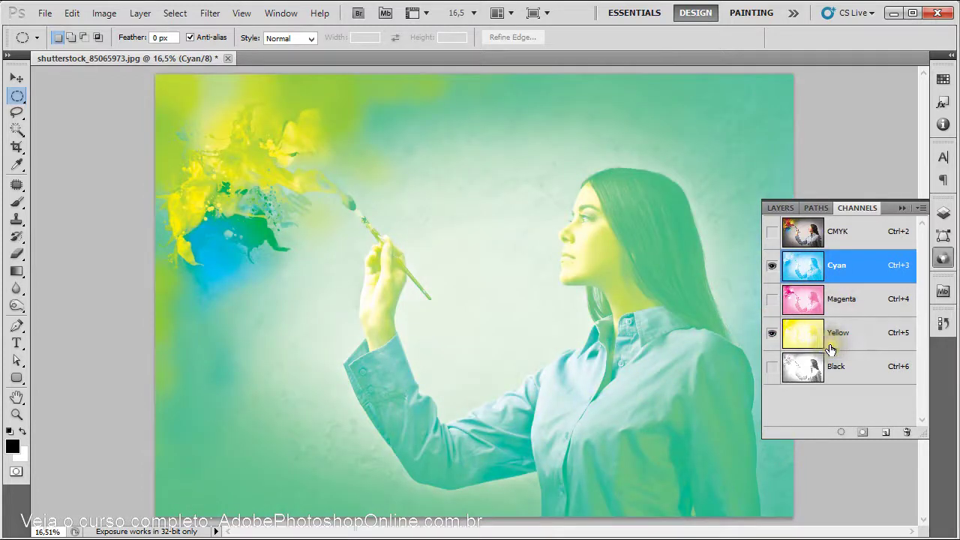
- Isolate the Magenta channel, add Cyan and Yellow, and show the full composite with only Magenta selected for editing
left_click(840, 296)
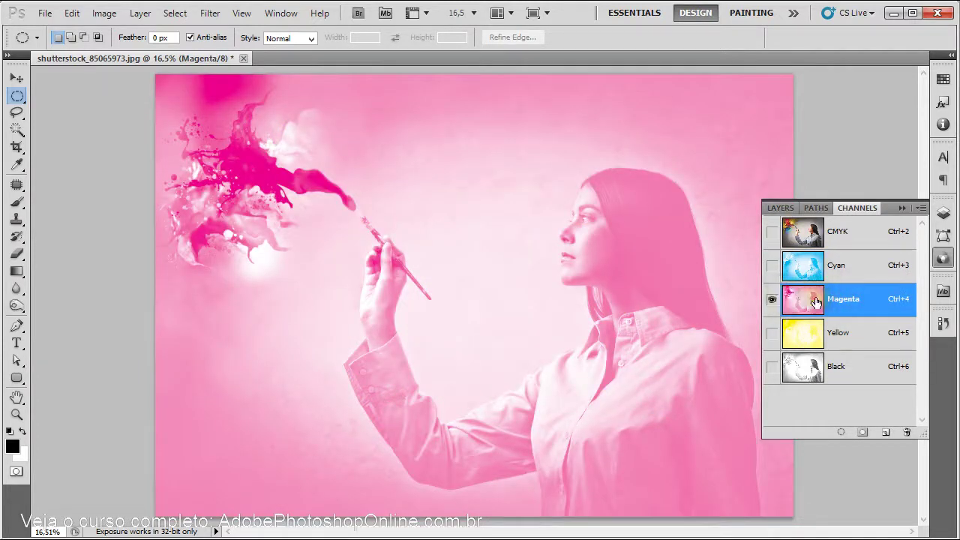
left_click(772, 266)
left_click(771, 342)
left_click(772, 231)
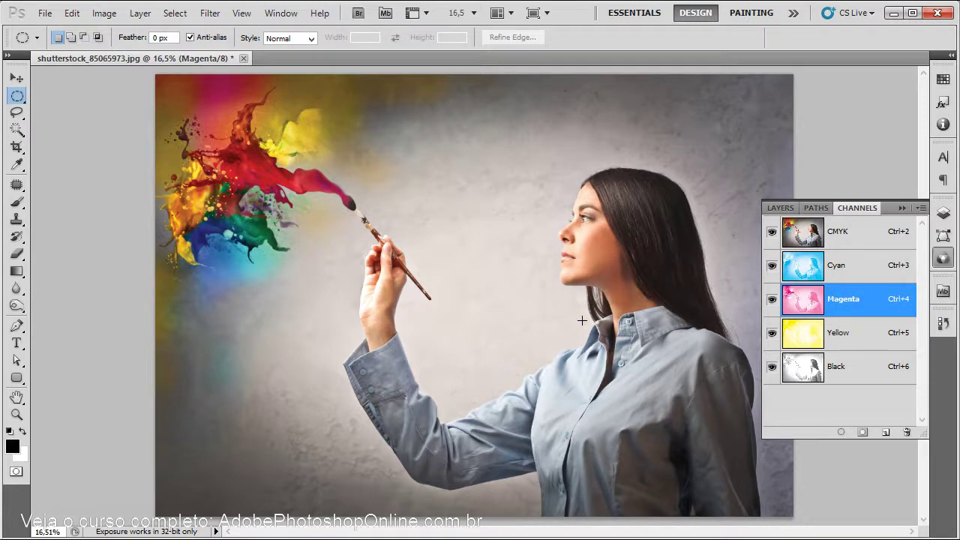
- Reduce the Magenta channel's ink with Levels by lowering the highlight input and shifting the midtones, and apply the adjustment
key("i")
key("ctrl+l")
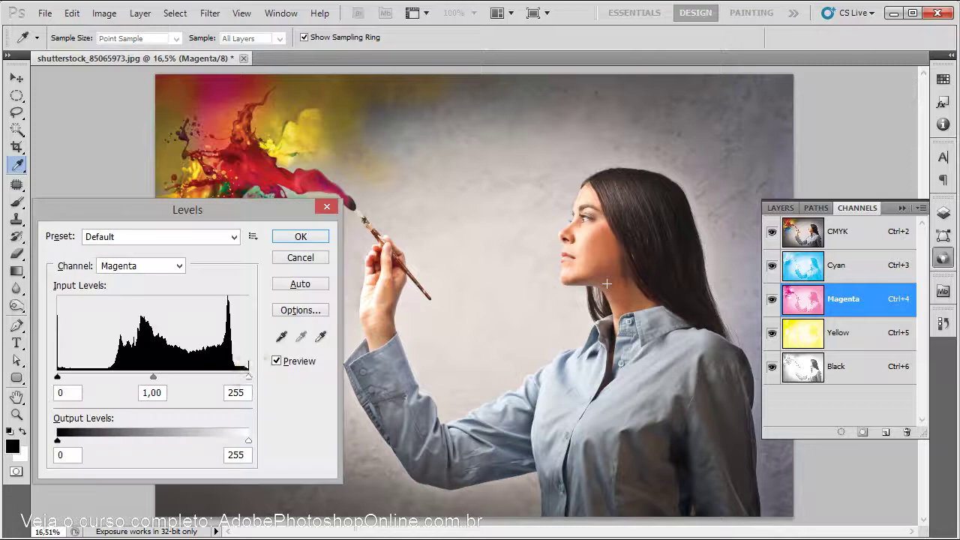
left_click_drag(248, 376, 228, 380)
left_click_drag(142, 377, 61, 378)
left_click_drag(110, 384, 109, 377)
left_click(315, 239)
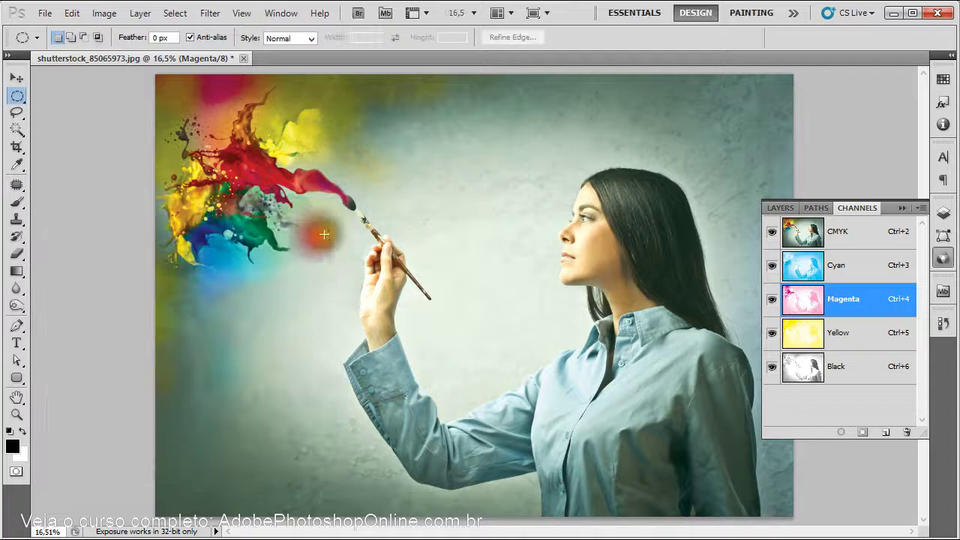
- Select the Yellow channel and strengthen its ink by moving the Levels midtone input toward the highlights
left_click(845, 336)
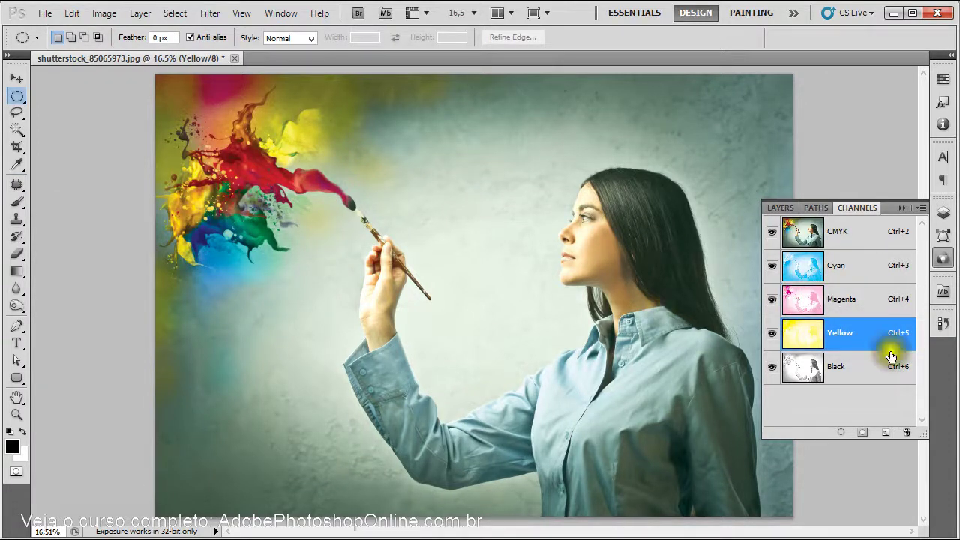
key("ctrl+l")
left_click_drag(153, 375, 189, 380)
left_click(314, 237)
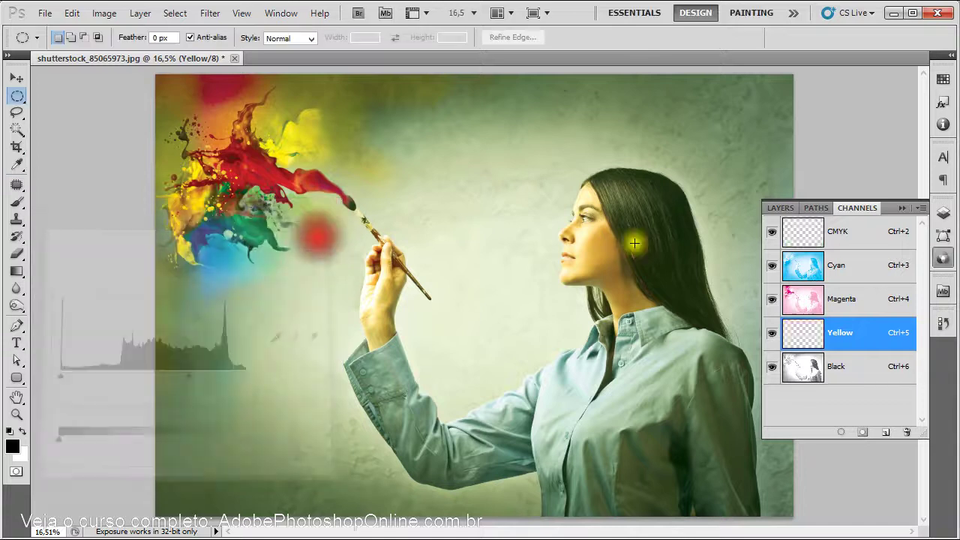
- Select the Cyan channel and strengthen its ink by moving the Levels midtone input strongly toward the highlights
left_click(853, 272)
key("ctrl+i")
key("ctrl+z")
key("ctrl+l")
left_click_drag(154, 376, 207, 376)
left_click(318, 235)
key("m")
left_click(653, 214, "ctrl")
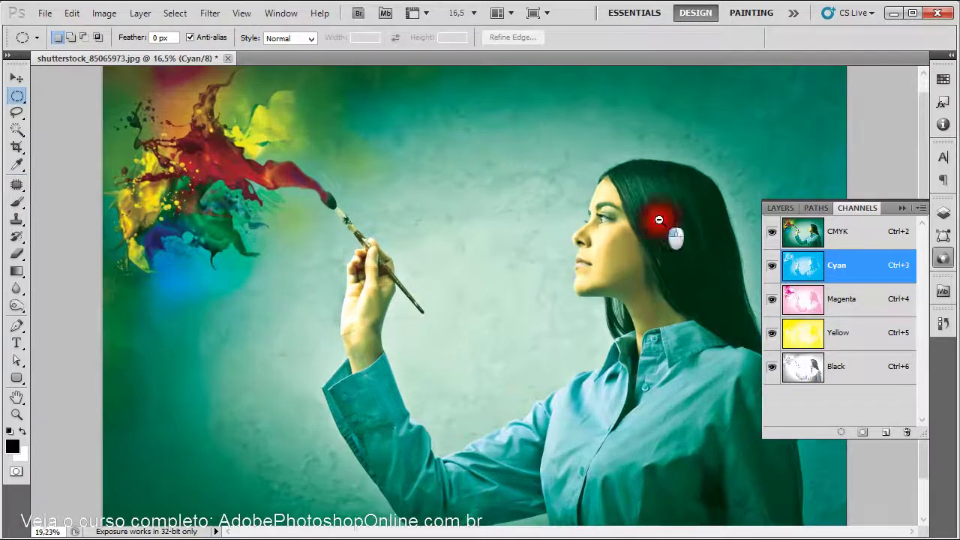
left_click(640, 191, "ctrl+alt")
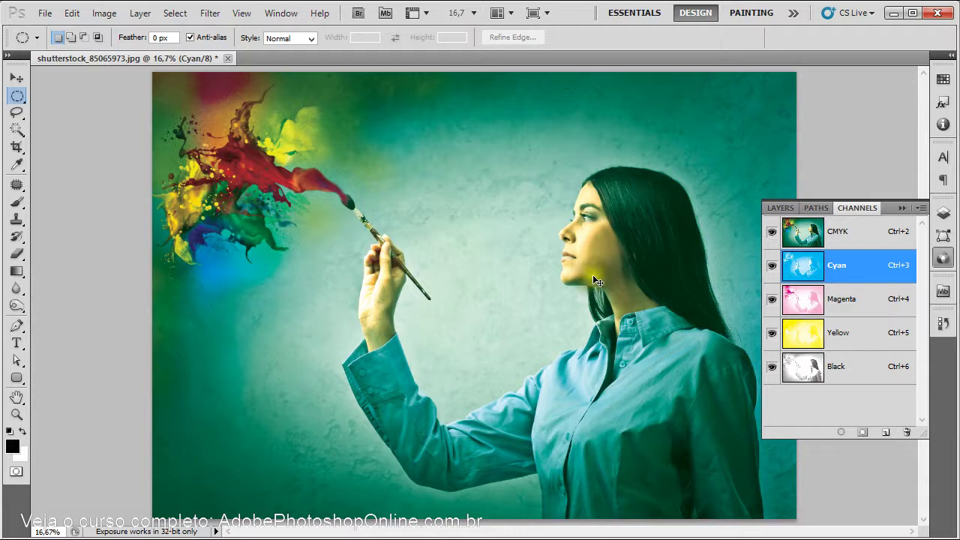
- Compare the Cyan, Magenta and Yellow channels one by one up close on the woman's face
left_click(771, 232)
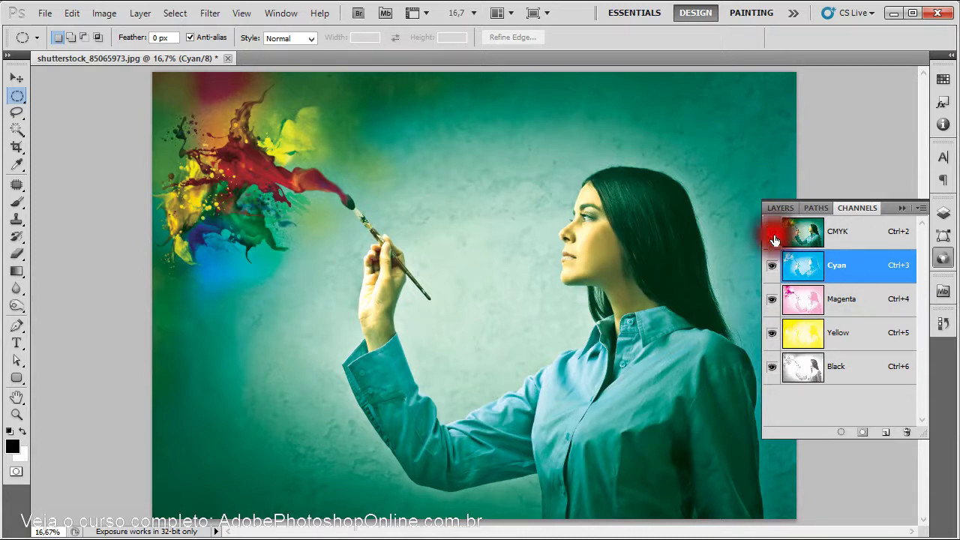
left_click(864, 300)
left_click(863, 229)
left_click(857, 269)
left_click_drag(681, 207, 664, 200)
left_click_drag(639, 366, 568, 307)
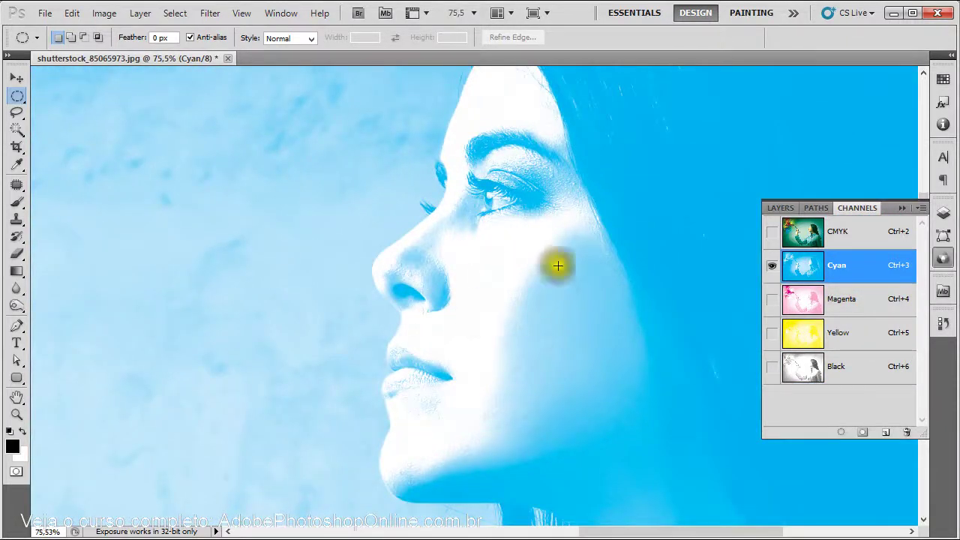
left_click(839, 308)
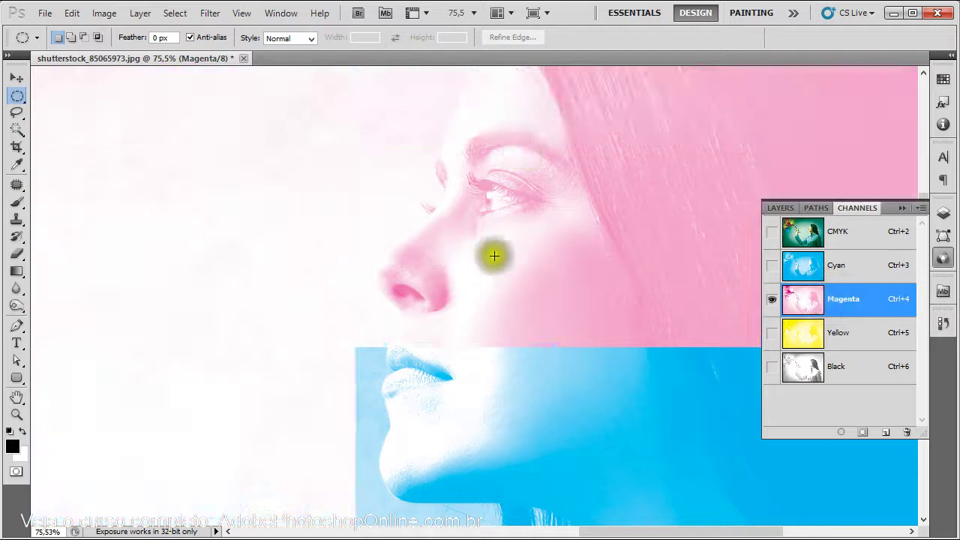
left_click(862, 336)
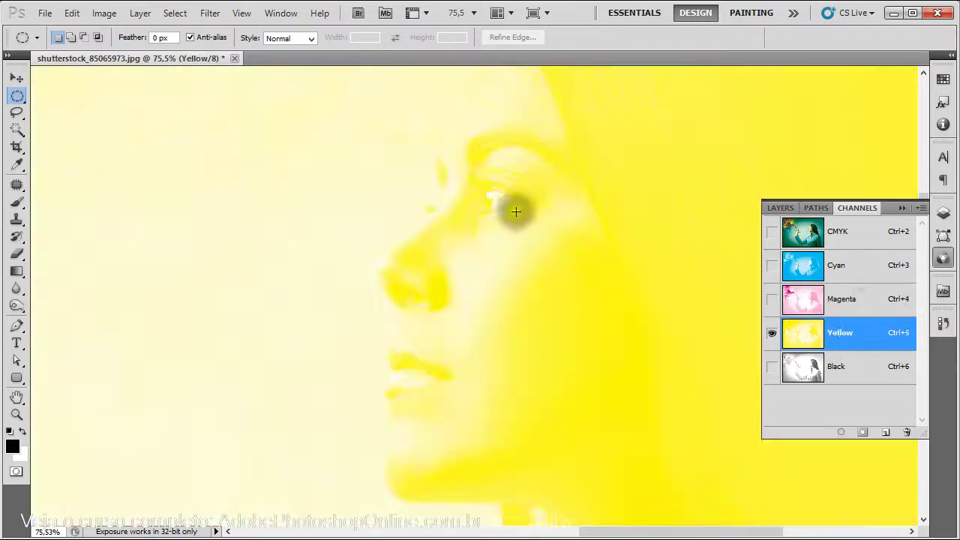
- Overlay Cyan and Magenta on the Yellow channel, then show and select the complete CMYK composite
left_click(772, 264)
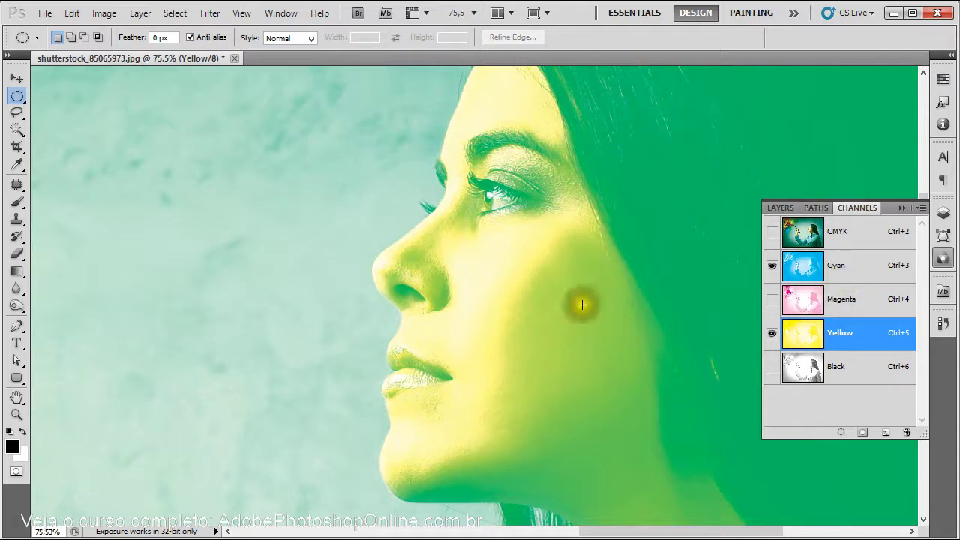
key("ctrl+minus")
key("ctrl+minus")
key("ctrl+minus")
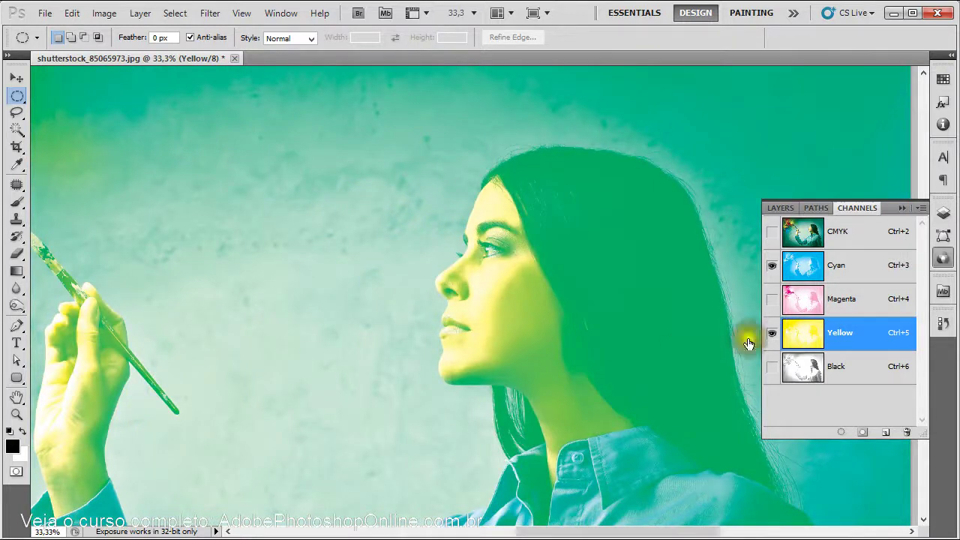
left_click(772, 302)
left_click(848, 232)
left_click(503, 285, "alt")
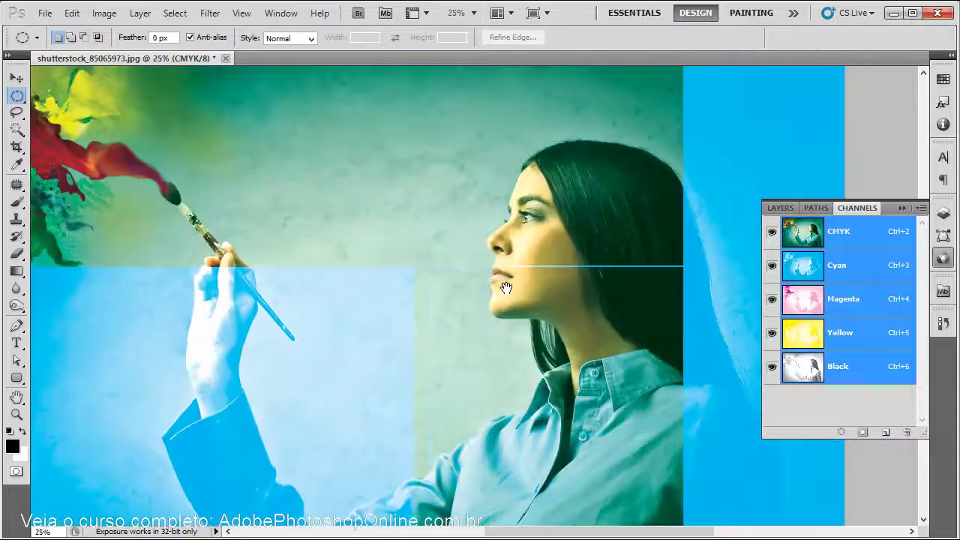
left_click(506, 288, "alt")
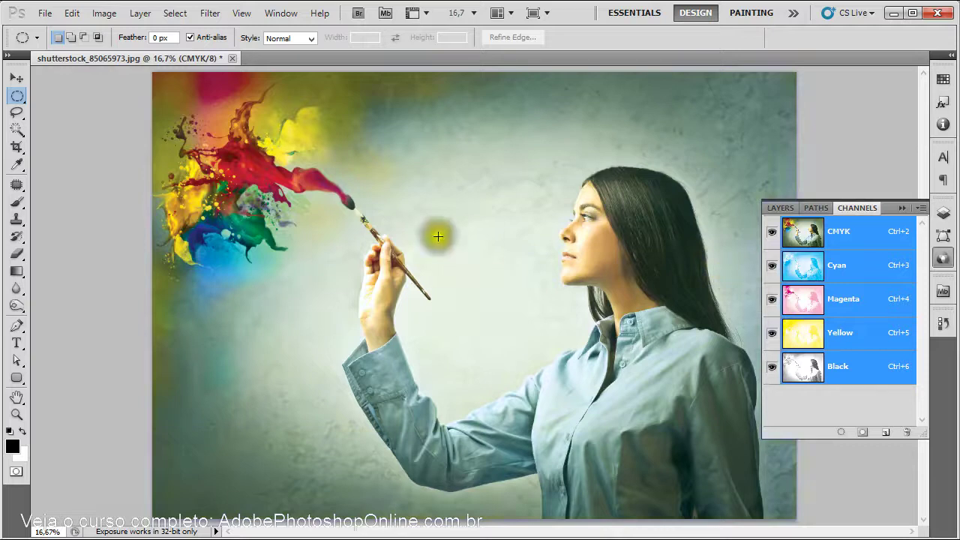
- Start a Selective Color adjustment on the CMYK composite and target the Yellows
left_click(97, 16)
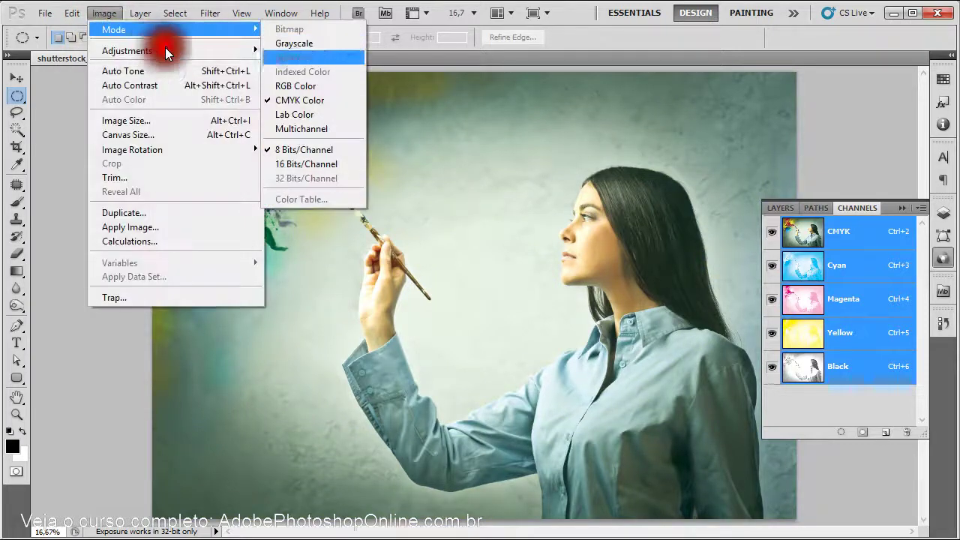
mouse_move(208, 52)
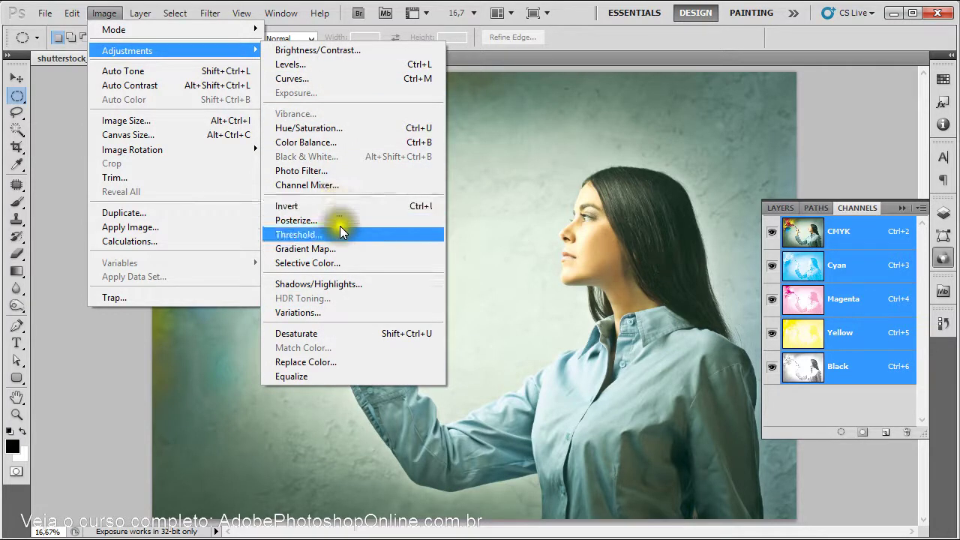
left_click(350, 263)
left_click_drag(734, 174, 151, 228)
left_click(143, 277)
left_click(130, 310)
- Set the Yellows in Selective Color to Cyan +100%, Magenta -73%, Yellow +90% and Black -38%
left_click_drag(130, 315, 186, 318)
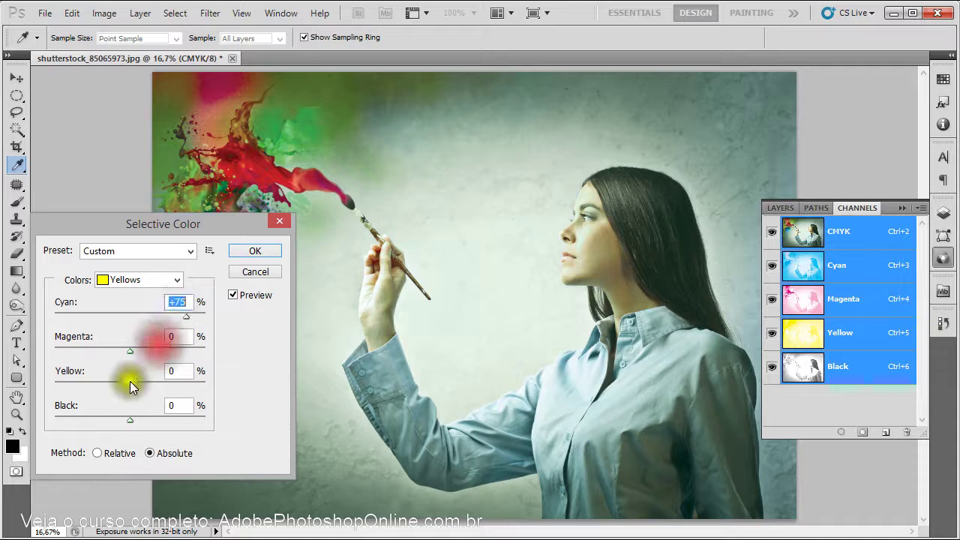
left_click_drag(85, 347, 75, 348)
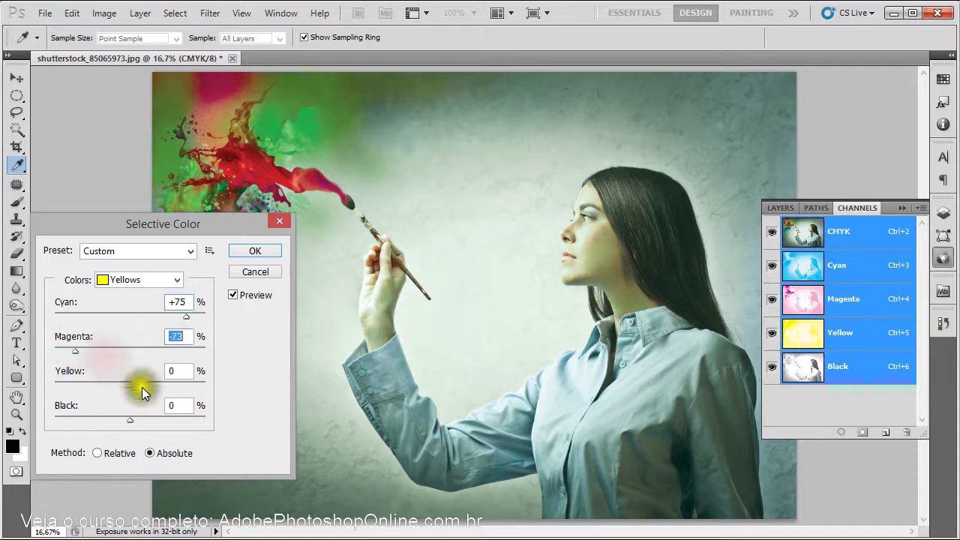
left_click_drag(130, 384, 200, 383)
left_click_drag(188, 315, 207, 321)
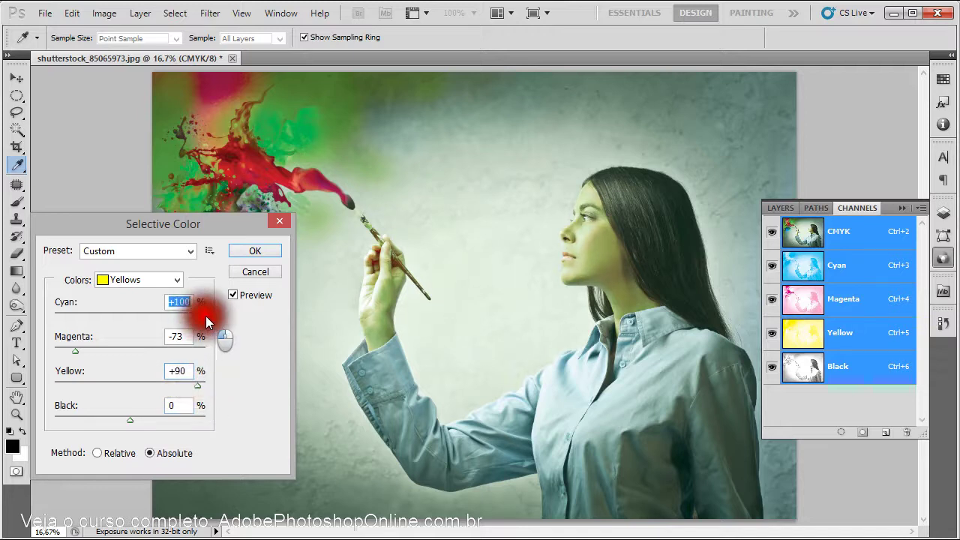
left_click_drag(119, 418, 102, 417)
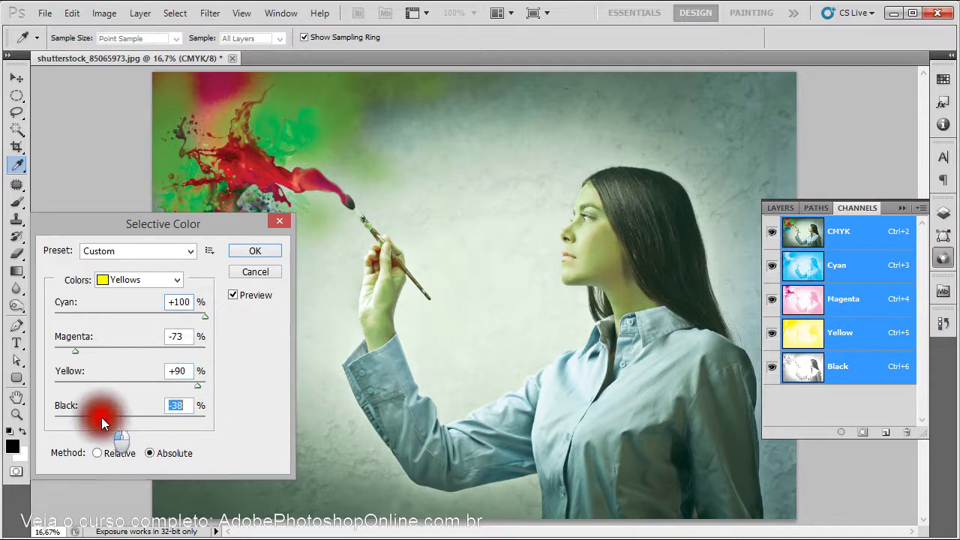
- Compare the Relative and Absolute methods, keep Absolute, check the face up close, and apply the Selective Color adjustment
left_click(108, 453)
left_click(160, 455)
left_click_drag(614, 258, 705, 211)
left_click(254, 250)
key("m")
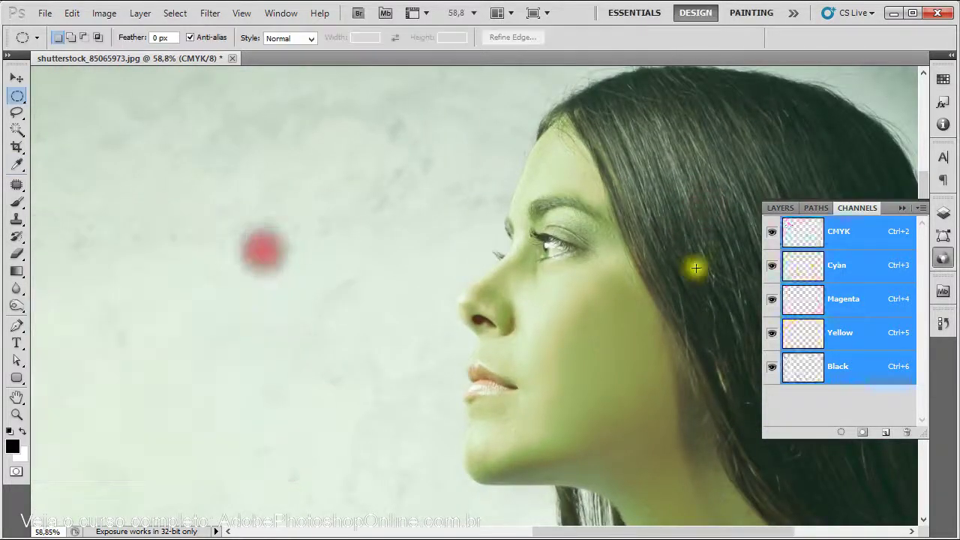
- Try a Levels adjustment on only the Magenta channel while displaying the full CMYK composite, shifting its highlights, shadows and midtones
key("ctrl+minus")
key("ctrl+minus")
left_click_drag(665, 250, 605, 247)
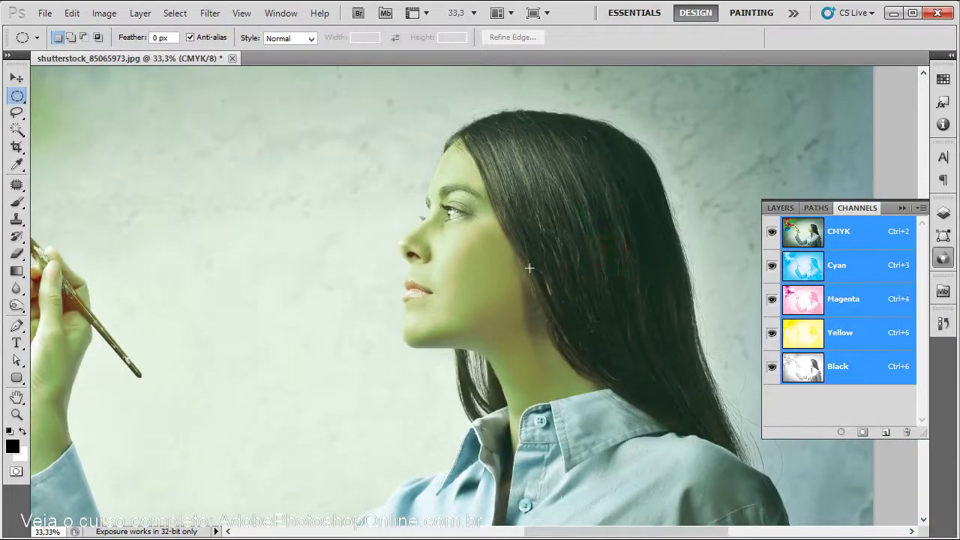
left_click(868, 305)
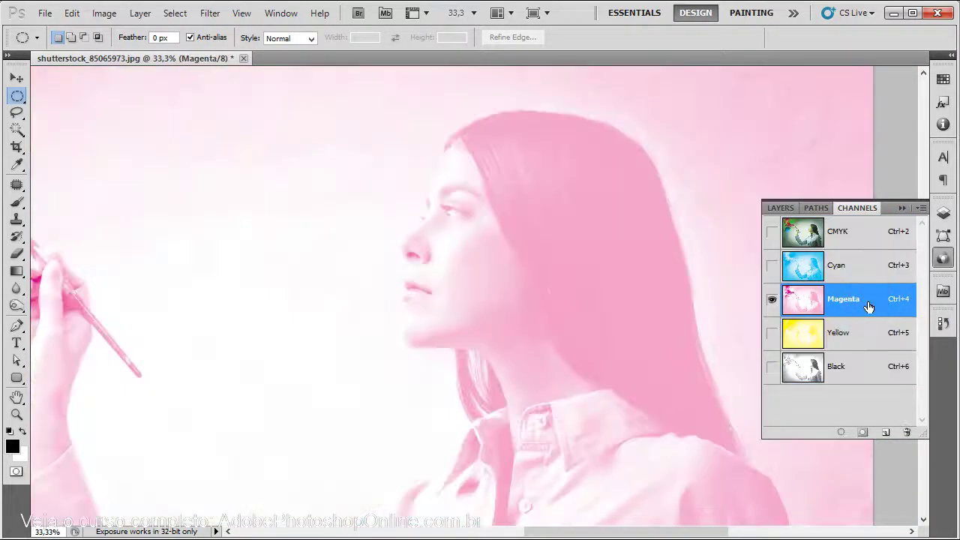
left_click(773, 233)
key("ctrl+l")
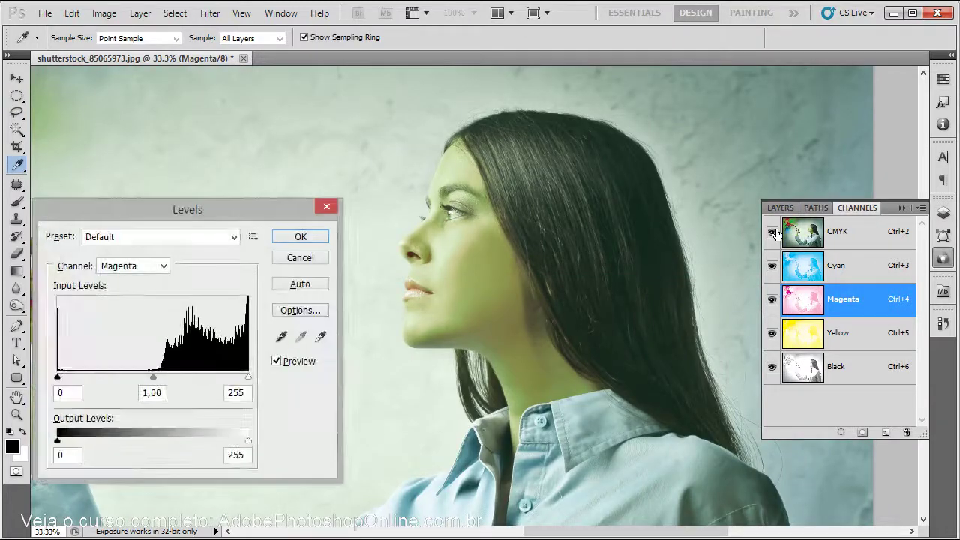
left_click_drag(234, 377, 224, 375)
left_click_drag(58, 377, 82, 376)
left_click_drag(150, 377, 183, 375)
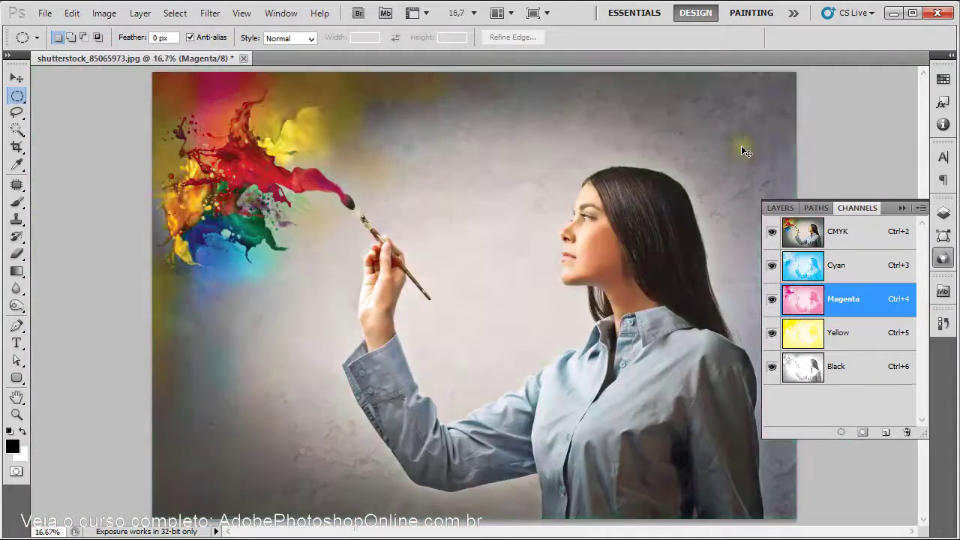
- Reselect the CMYK composite and convert the image to Grayscale mode, discarding the color information
left_click(859, 234)
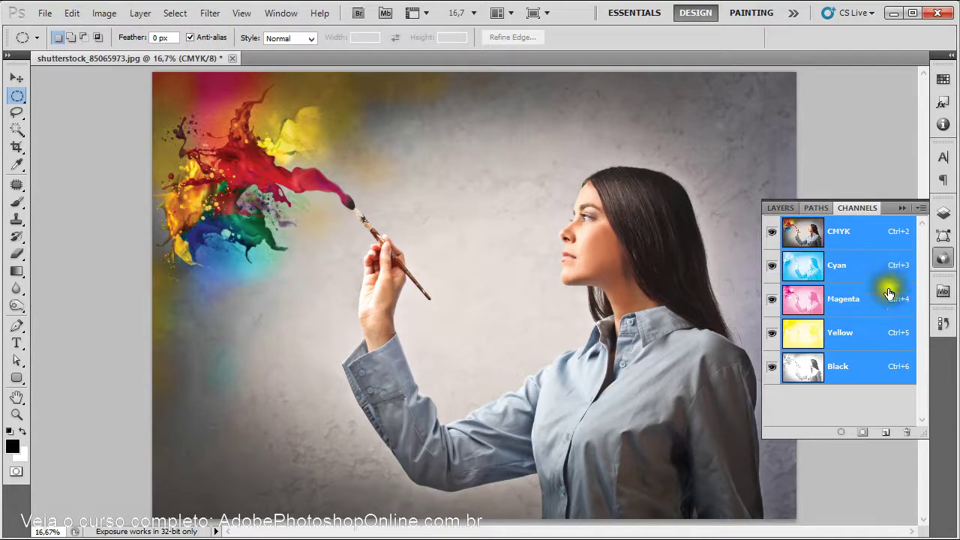
left_click(854, 267)
left_click(820, 225)
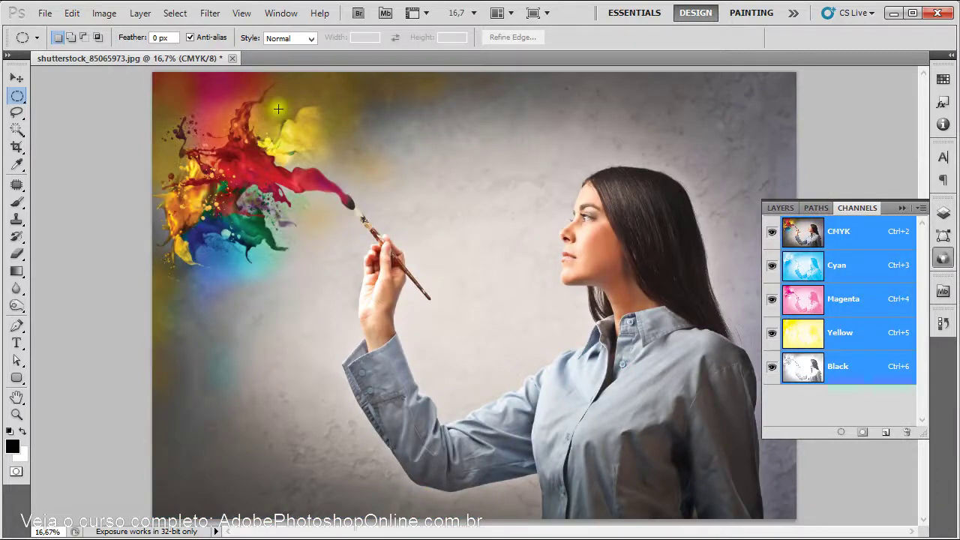
left_click(103, 13)
mouse_move(117, 30)
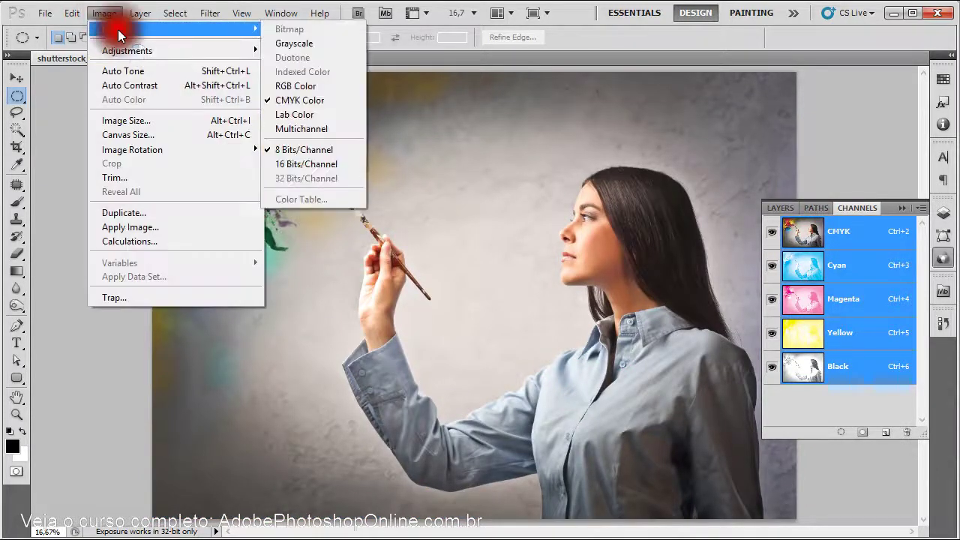
left_click(289, 45)
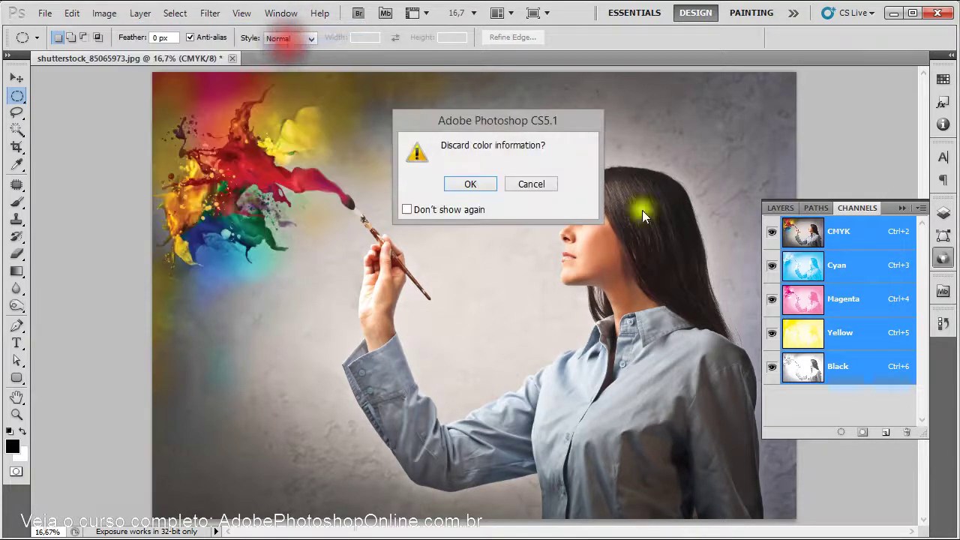
left_click(470, 183)
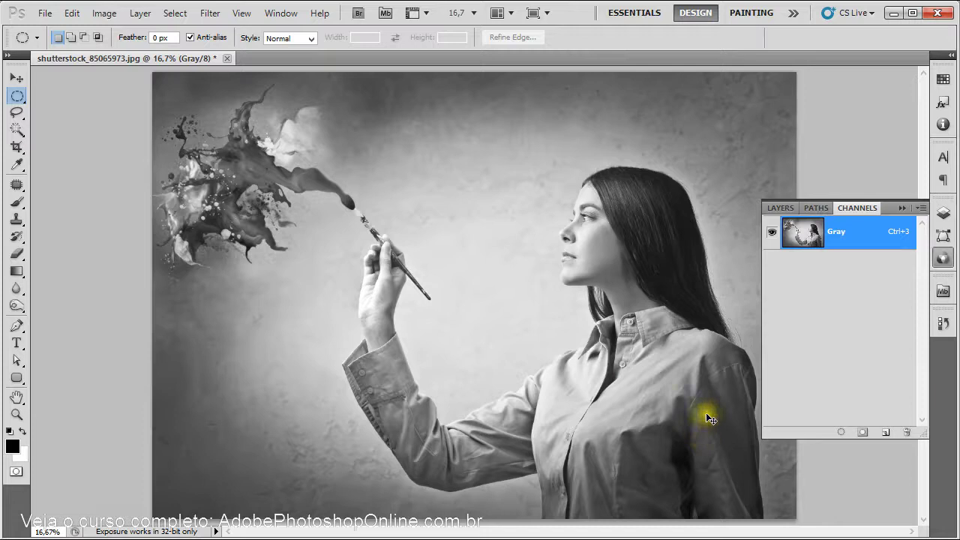
- Examine the grayscale image's individual pixels around the hairline, check the foreground color picker, and return to the full image
left_click_drag(581, 185, 731, 179)
left_click_drag(644, 391, 721, 225)
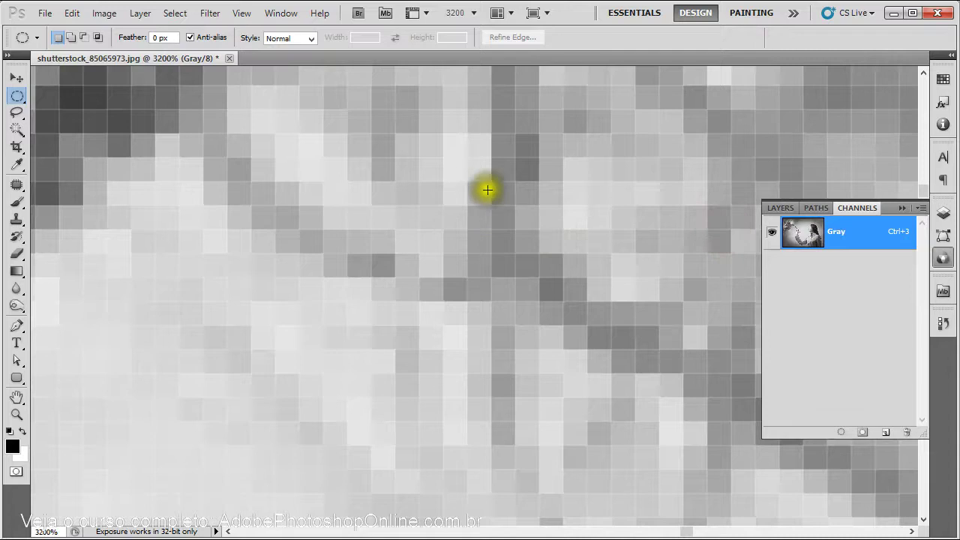
scroll(535, 334, "down", 8)
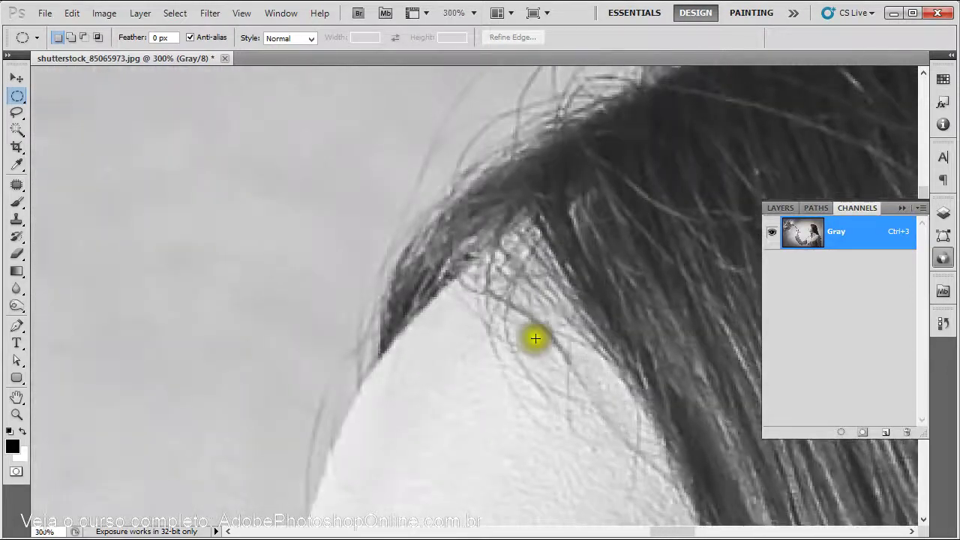
left_click(12, 446)
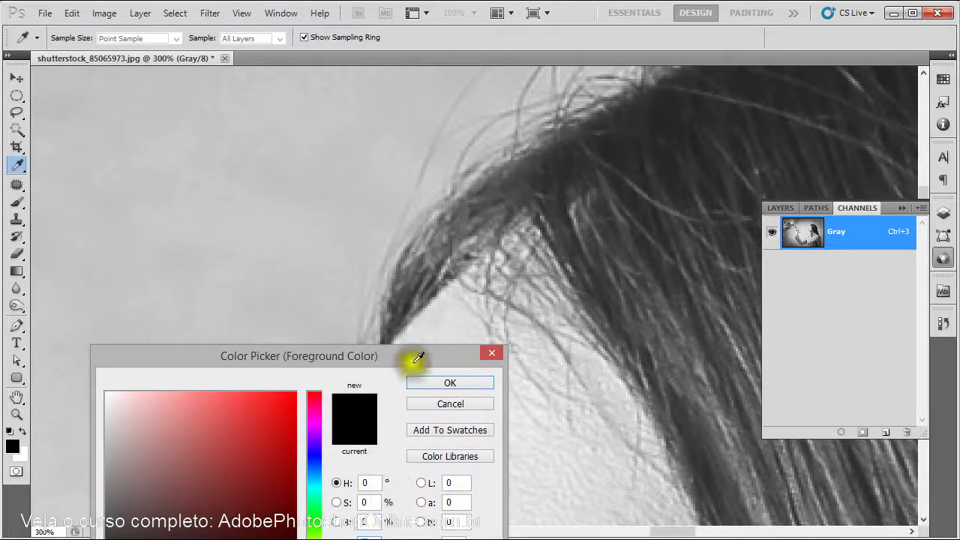
left_click_drag(397, 357, 410, 269)
left_click(483, 314)
scroll(483, 314, "down", 1)
scroll(483, 315, "down", 4)
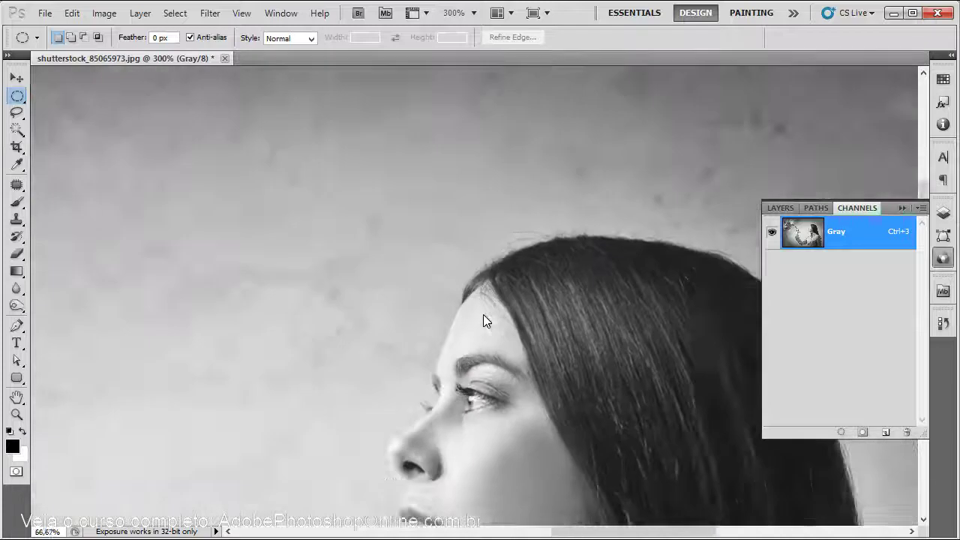
left_click_drag(483, 317, 550, 265)
scroll(549, 265, "down", 3)
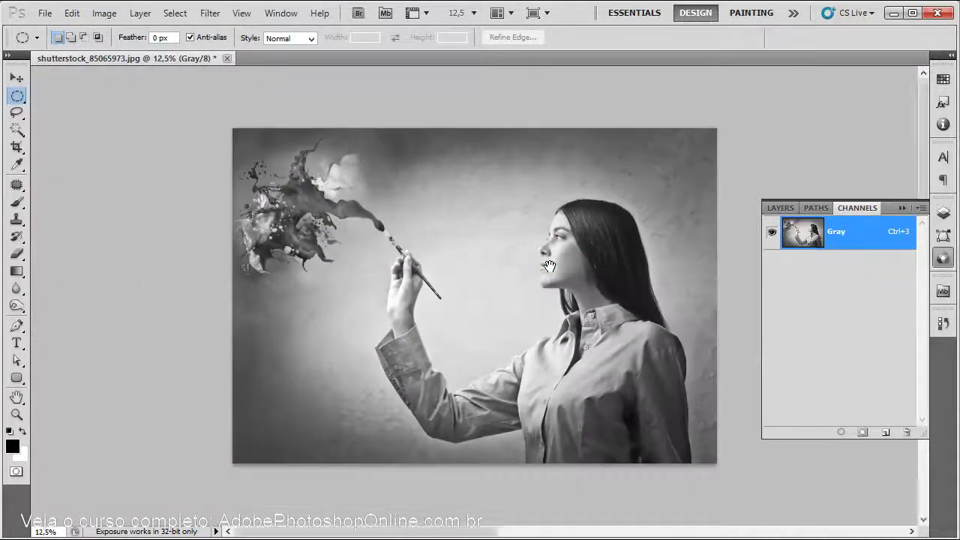
scroll(550, 266, "up", 1)
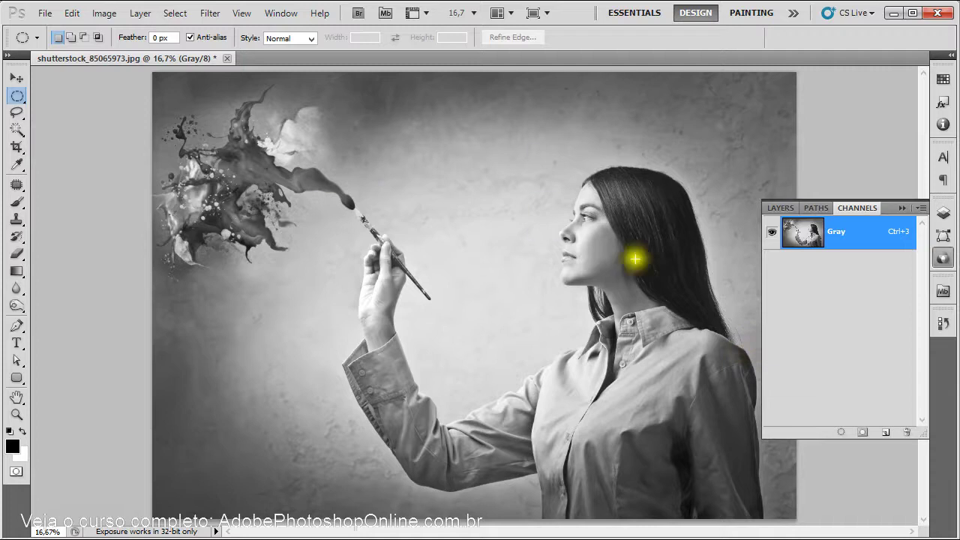
left_click(94, 16)
mouse_move(105, 28)
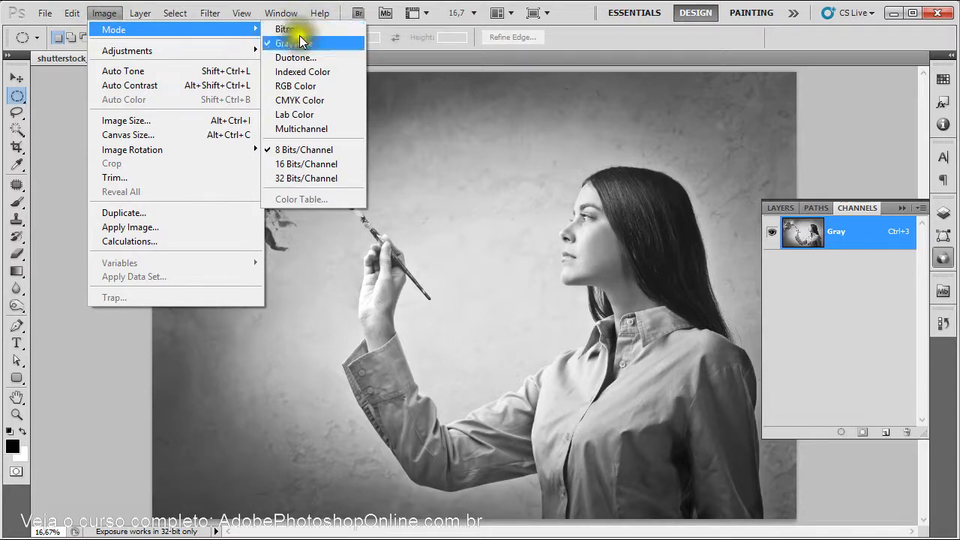
left_click(506, 183)
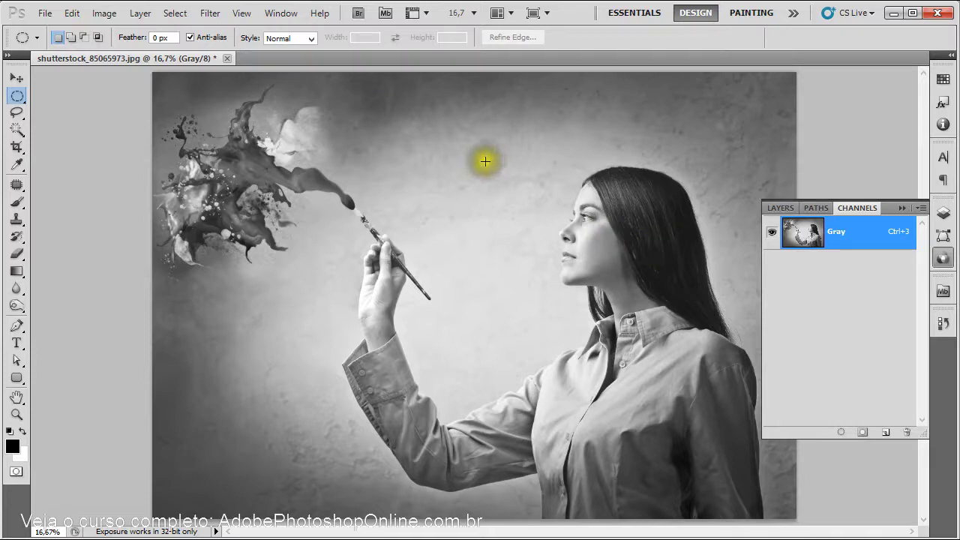
- Convert the grayscale image to Bitmap mode with an output of 300 pixels/inch and the Diffusion Dither method
left_click(107, 15)
mouse_move(113, 29)
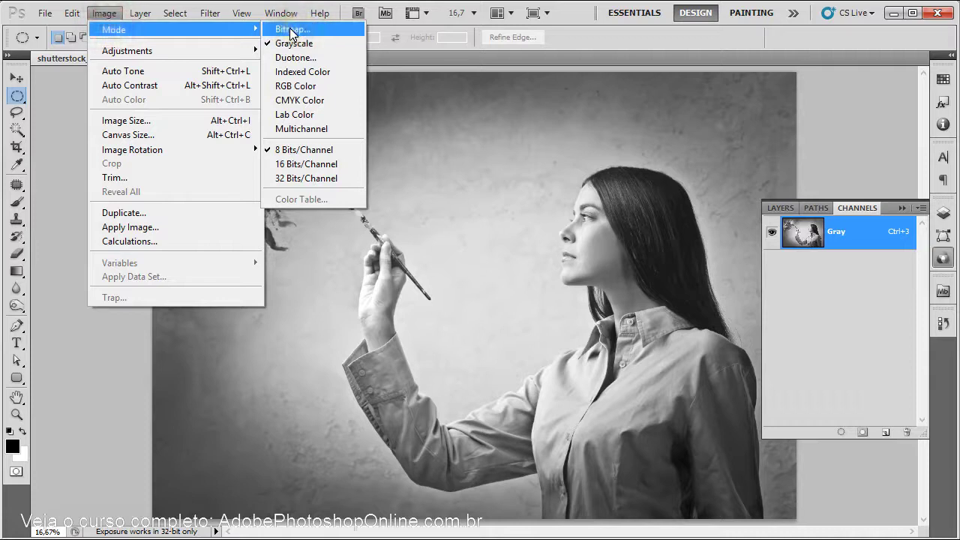
left_click(292, 30)
left_click_drag(469, 99, 510, 168)
double_click(453, 238)
left_click_drag(466, 176, 528, 301)
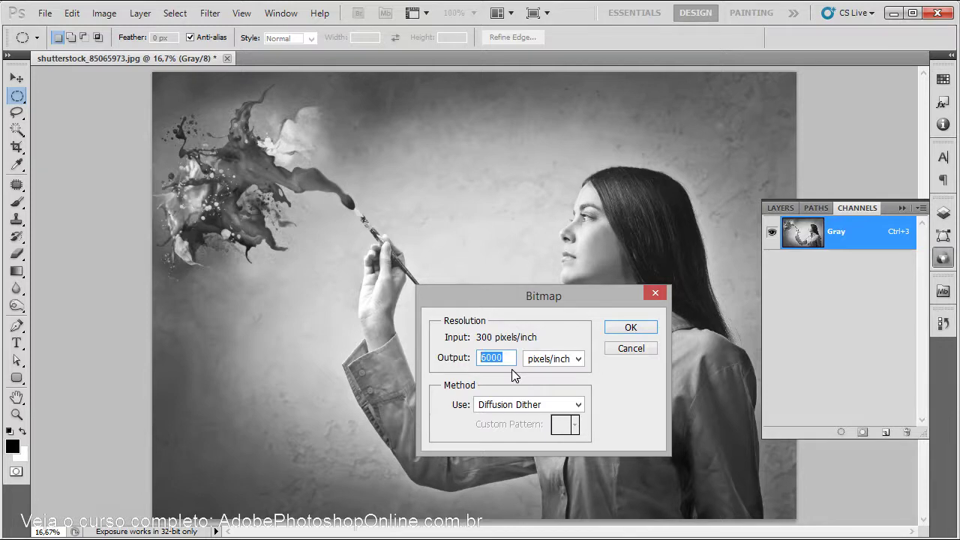
type("300")
key("Tab")
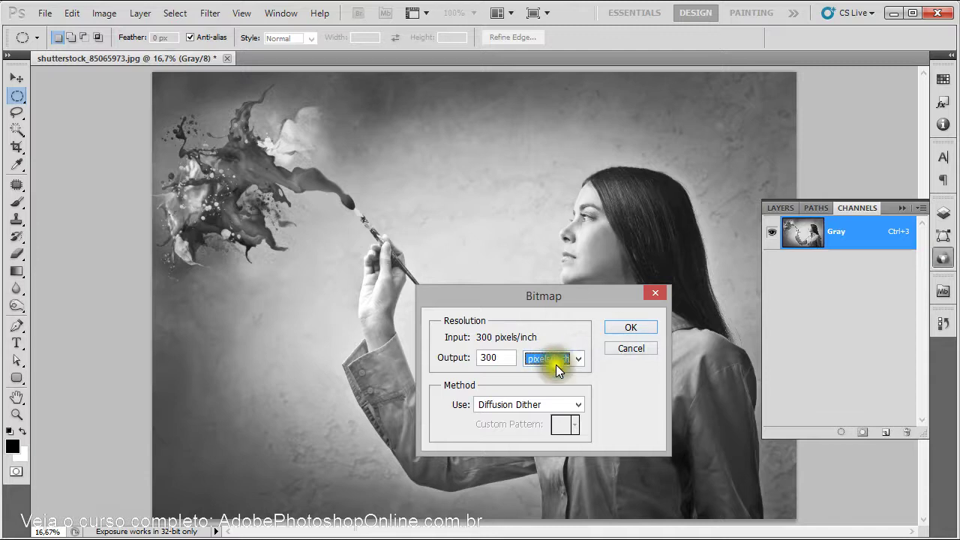
left_click(636, 327)
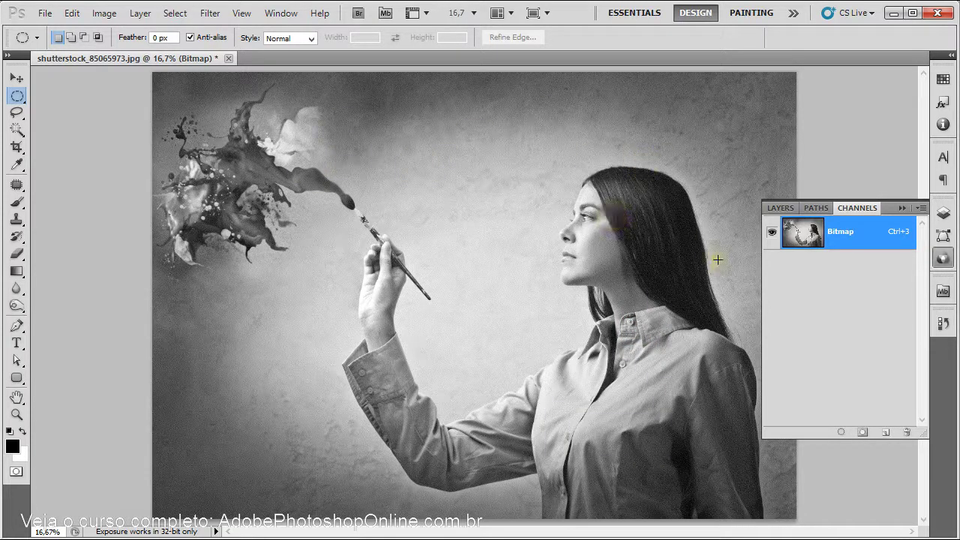
- Examine the bitmap's black-and-white dither pattern around the woman's eye up close and compare it with the whole picture
left_click_drag(641, 188, 686, 173)
left_click_drag(584, 255, 613, 256)
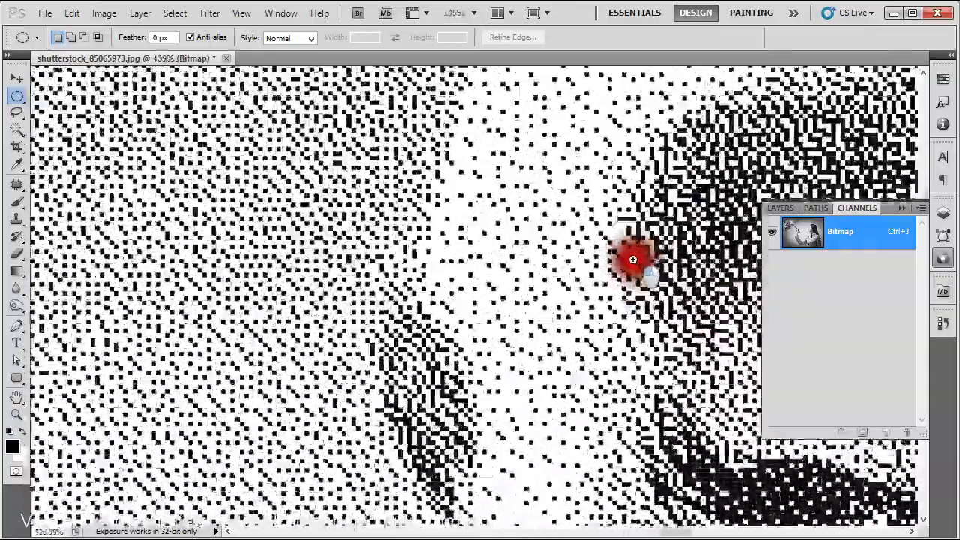
left_click_drag(632, 259, 643, 258)
left_click_drag(658, 305, 434, 401)
scroll(433, 401, "down", 5)
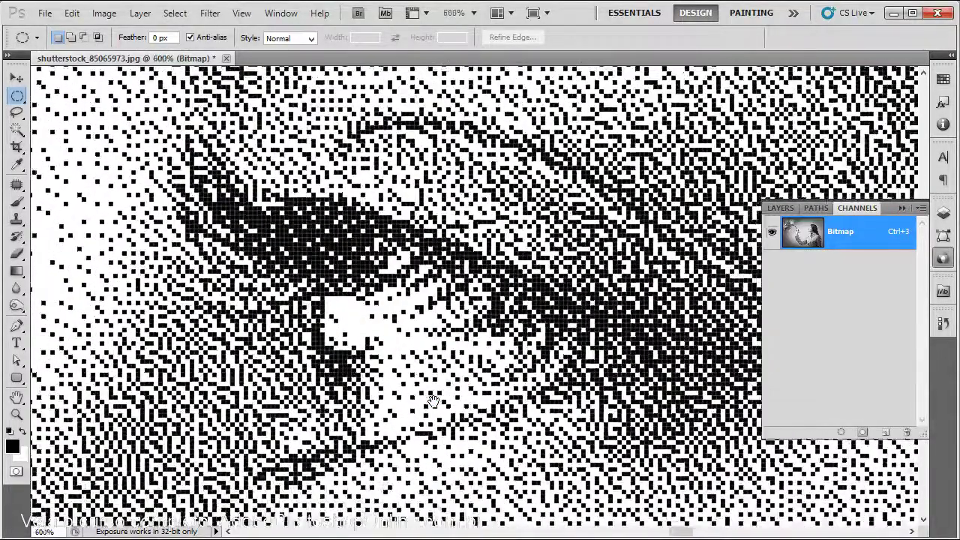
scroll(433, 401, "down", 3)
scroll(434, 401, "up", 2)
scroll(434, 402, "down", 3)
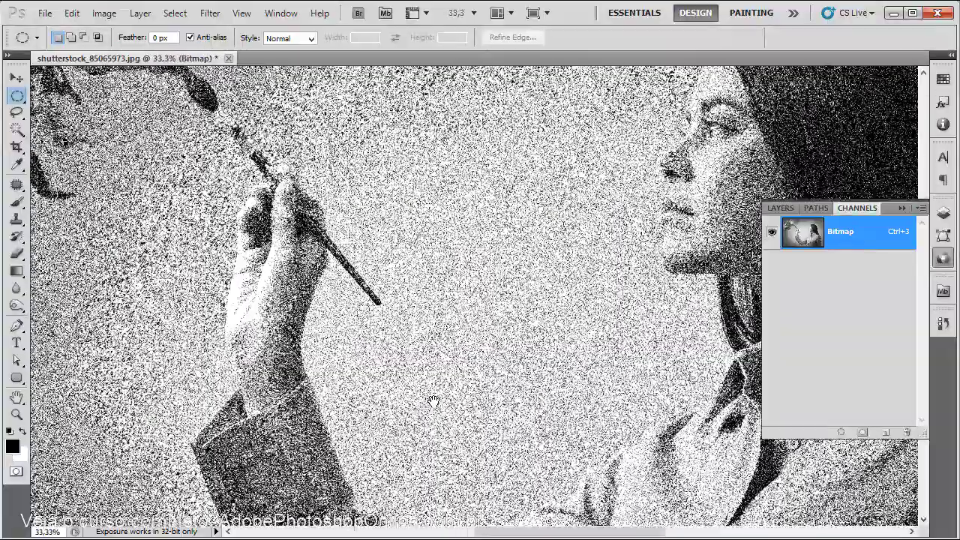
scroll(433, 401, "up", 1)
scroll(433, 401, "down", 3)
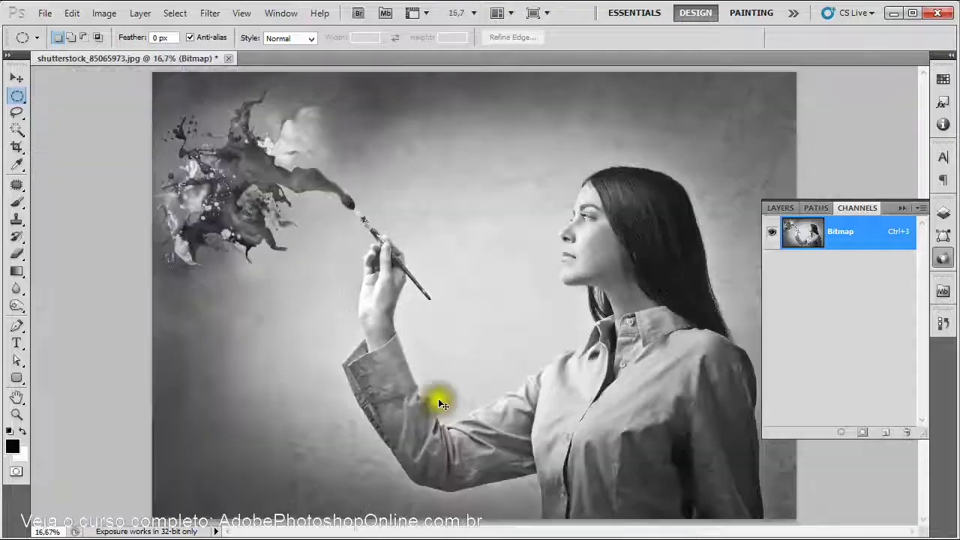
- Compare how the dithered face and hair look at several magnifications, and finish with the whole bitmap in view
left_click_drag(721, 201, 772, 191)
left_click_drag(255, 179, 380, 268)
key("ctrl+minus")
key("ctrl+minus")
key("ctrl+minus")
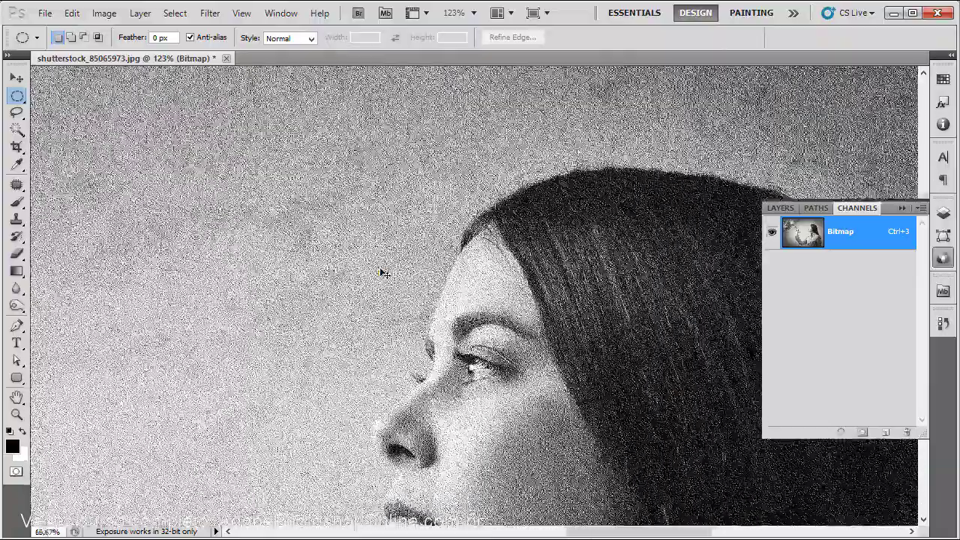
key("ctrl+minus")
key("ctrl+plus")
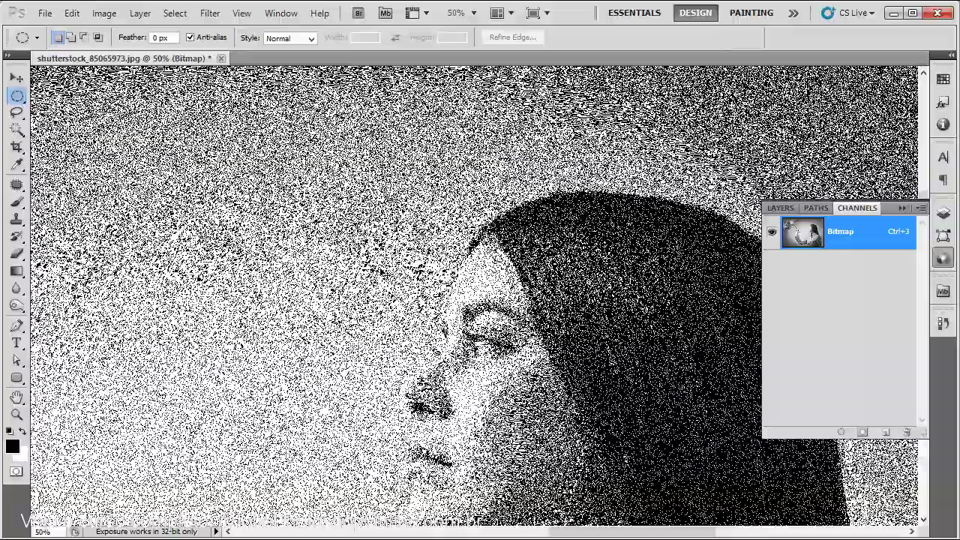
key("ctrl+plus")
key("ctrl+plus")
key("ctrl+plus")
key("ctrl+plus")
key("ctrl+plus")
key("ctrl+plus")
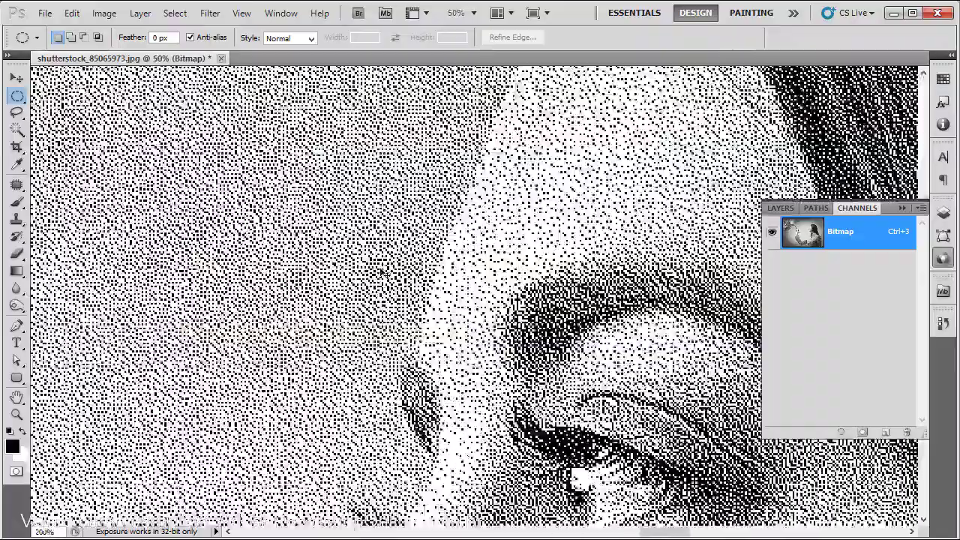
key("ctrl+0")
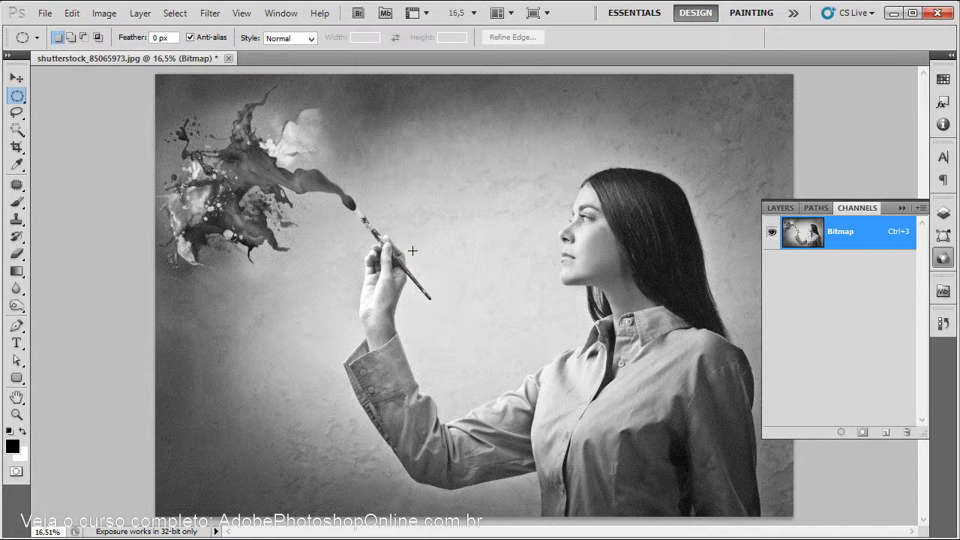
mouse_move(405, 150)
left_mouse_down()
mouse_move(435, 102)
mouse_move(493, 107)
mouse_move(548, 133)
mouse_move(364, 156)
mouse_move(381, 156)
mouse_move(369, 164)
mouse_move(381, 172)
left_mouse_up()
- Convert the bitmap back to Grayscale and then to RGB Color mode
left_click(105, 13)
mouse_move(125, 31)
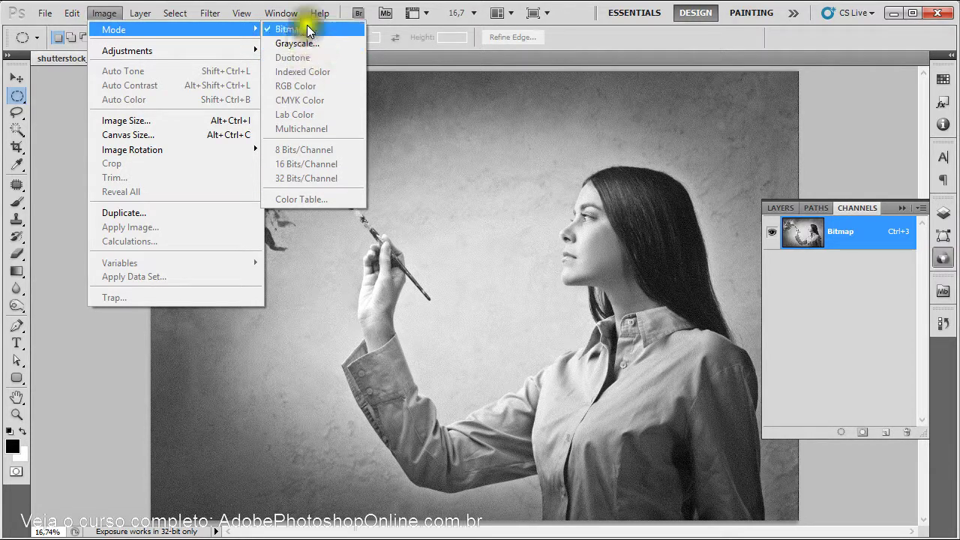
left_click(324, 41)
left_click(519, 160)
left_click(104, 13)
mouse_move(120, 31)
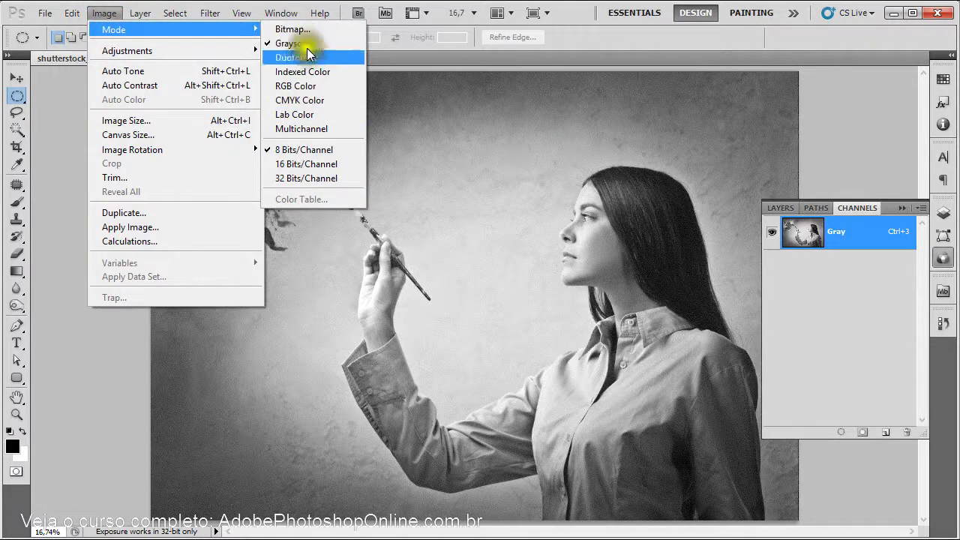
left_click(308, 87)
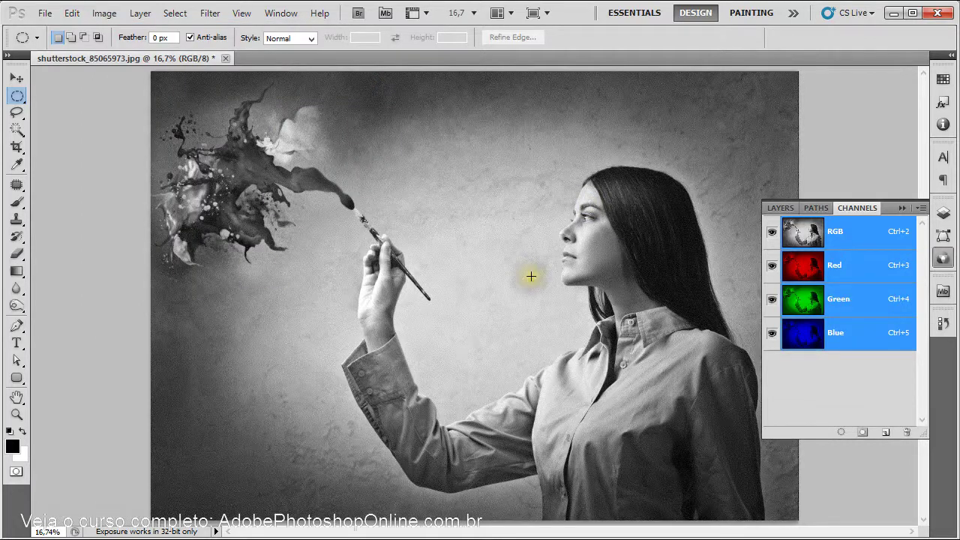
- Collapse the channels list, undo all the mode conversions back to the opened color image, and display the document's history
left_click(902, 208)
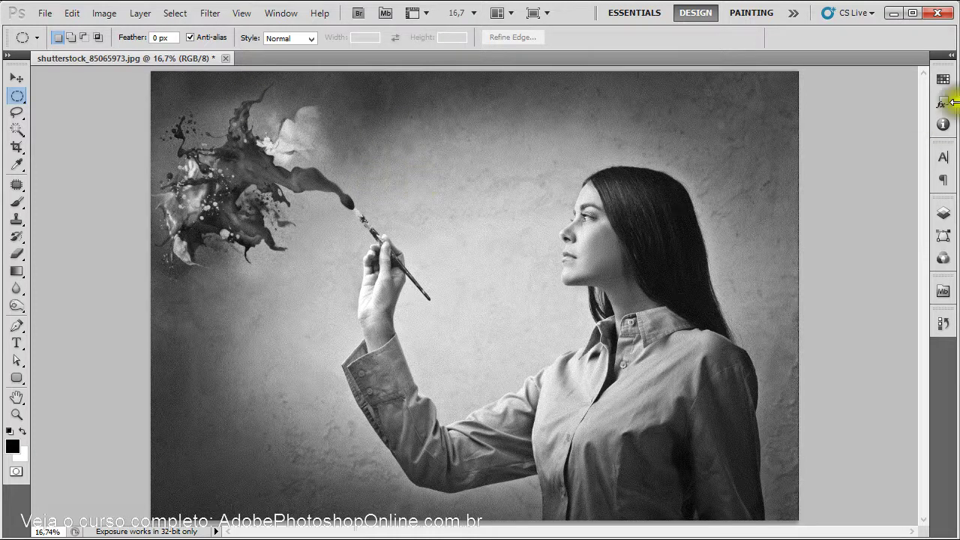
key("ctrl+alt+z")
key("ctrl+alt+z")
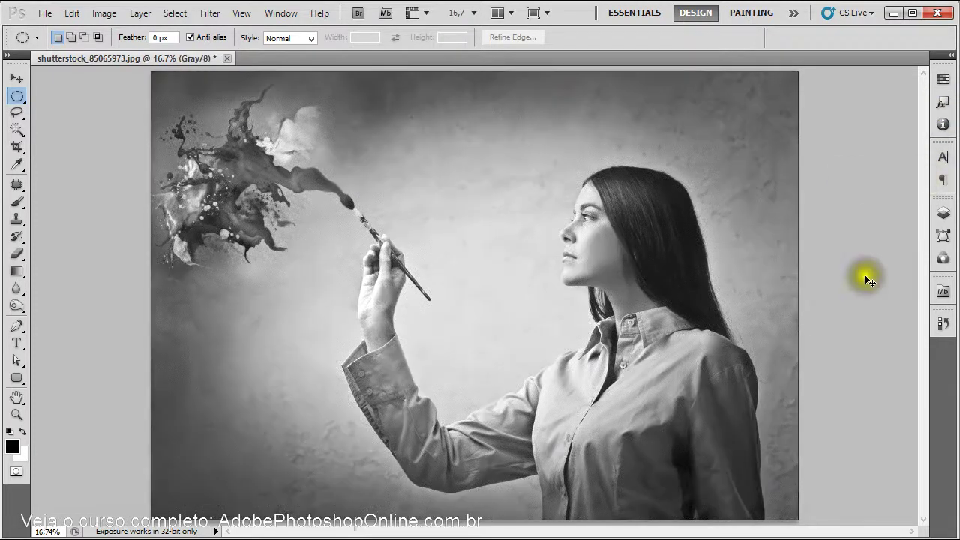
key("ctrl+alt+z")
key("ctrl+alt+z")
left_click(943, 323)
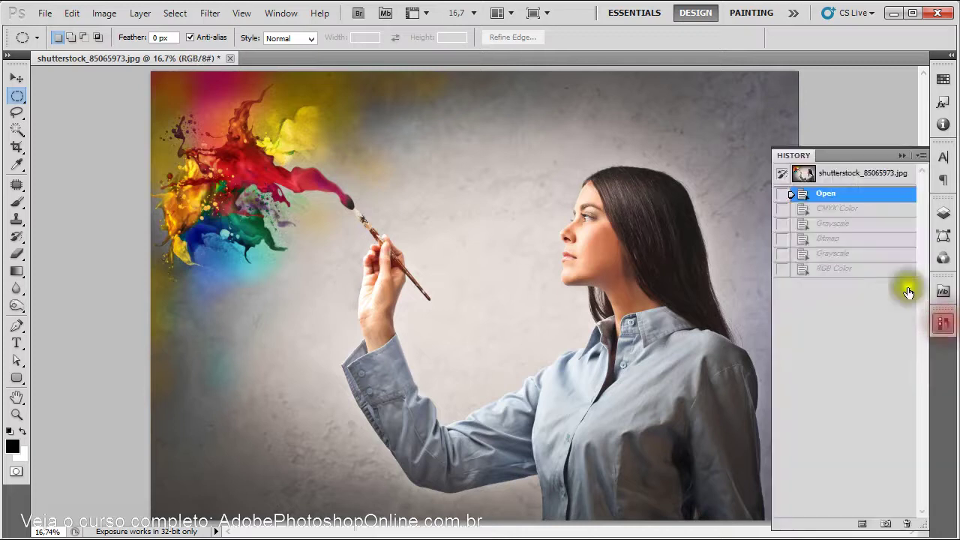
- Restore the document's opening snapshot from the history and collapse the history
left_click(853, 177)
left_click(901, 156)
- Open the Indexed Color conversion settings and highlight the number of colors
left_click(104, 12)
mouse_move(108, 29)
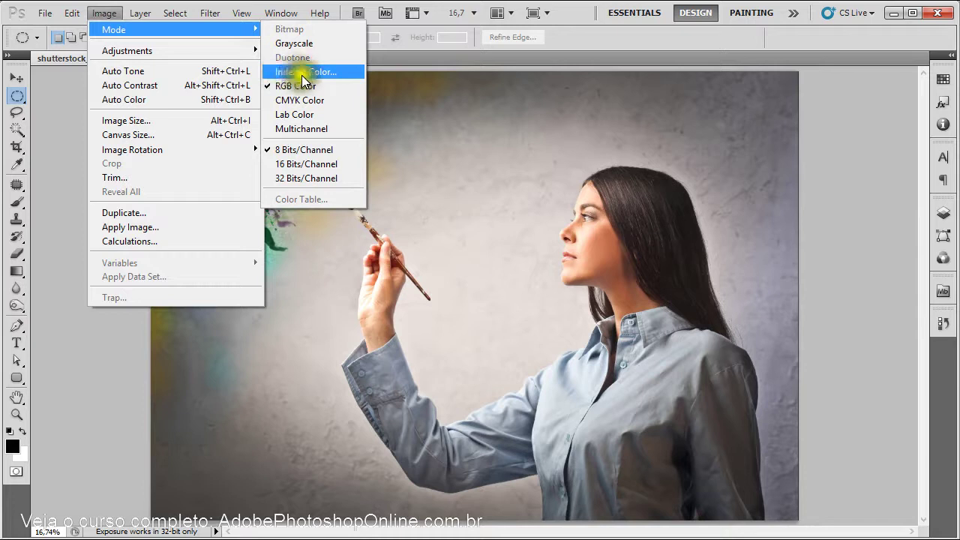
left_click(328, 72)
left_click_drag(351, 45, 293, 242)
left_click(426, 225)
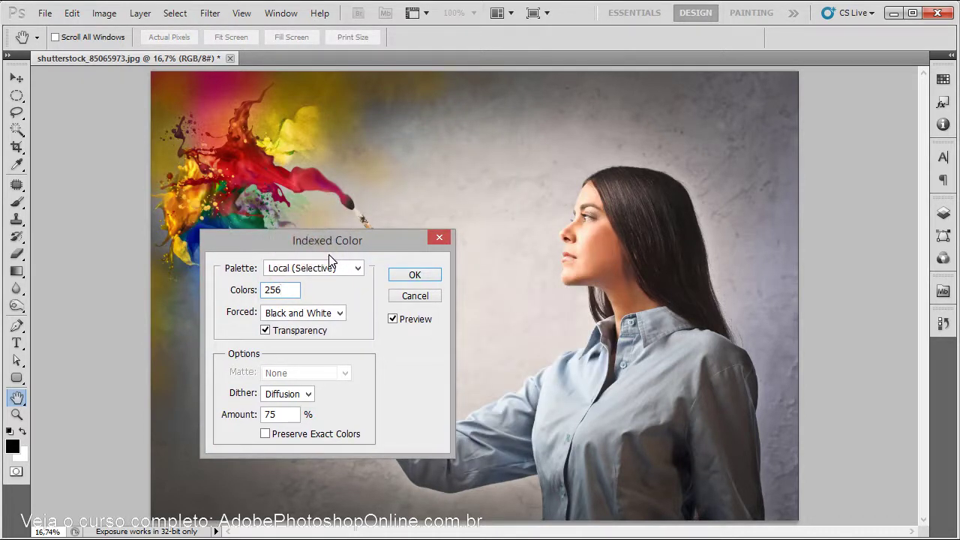
left_click_drag(332, 247, 366, 236)
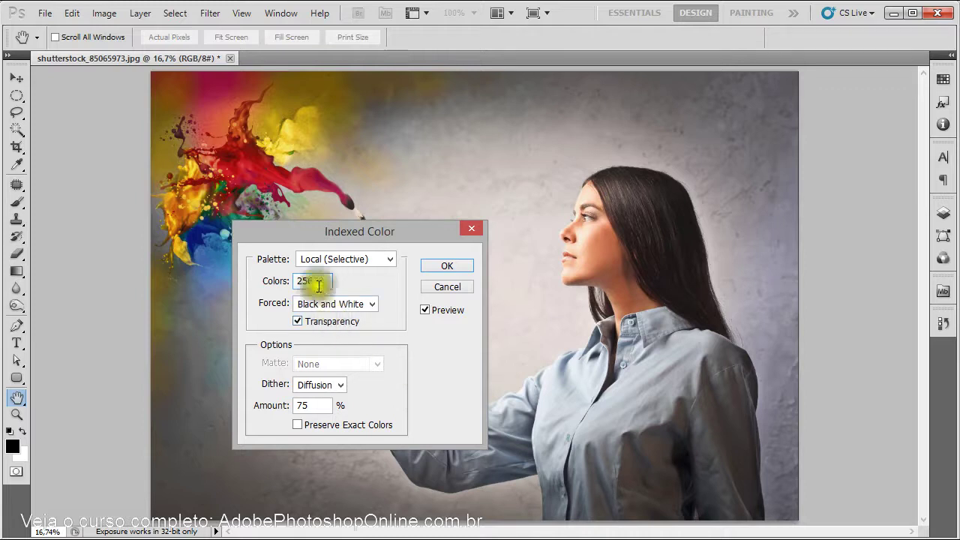
mouse_move(311, 237)
left_mouse_down()
mouse_move(328, 221)
mouse_move(311, 226)
left_mouse_up()
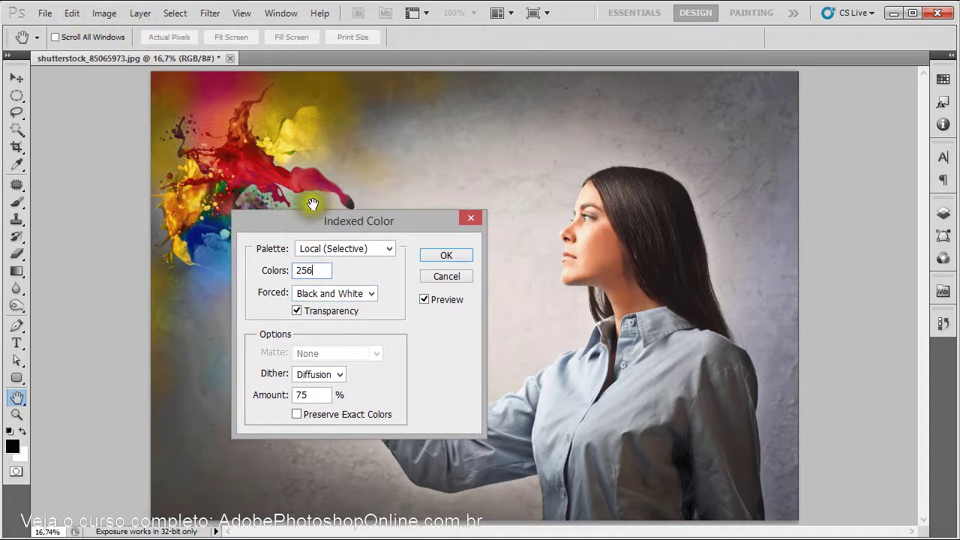
left_click_drag(318, 270, 291, 272)
left_click(302, 249)
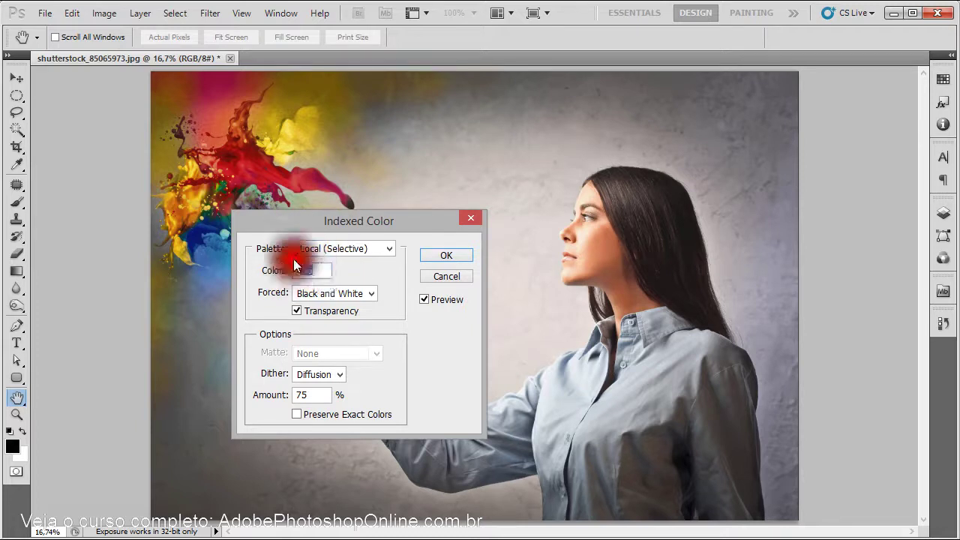
left_click(325, 249)
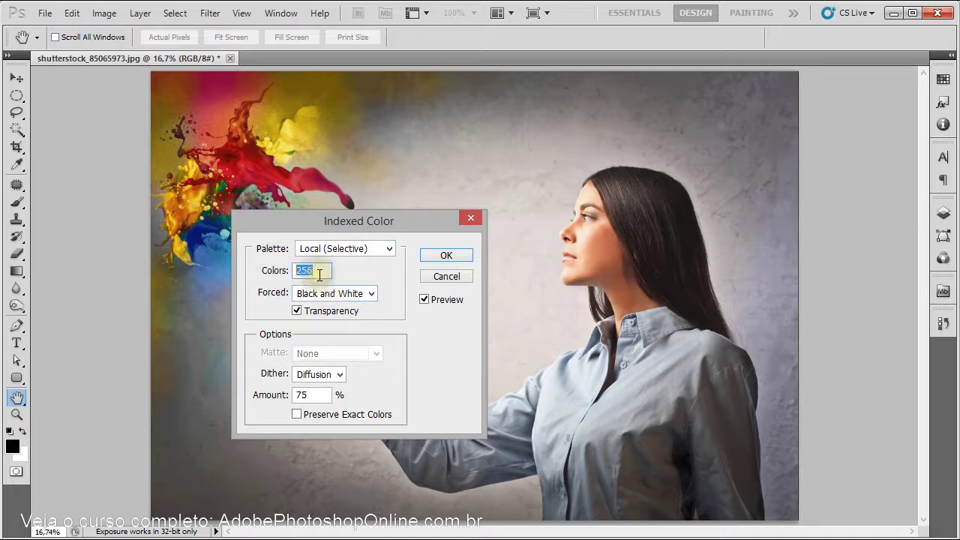
- Compare the woman's cheek with the 256-color Indexed Color preview off and on at up to 200% magnification
left_click_drag(622, 224, 728, 239)
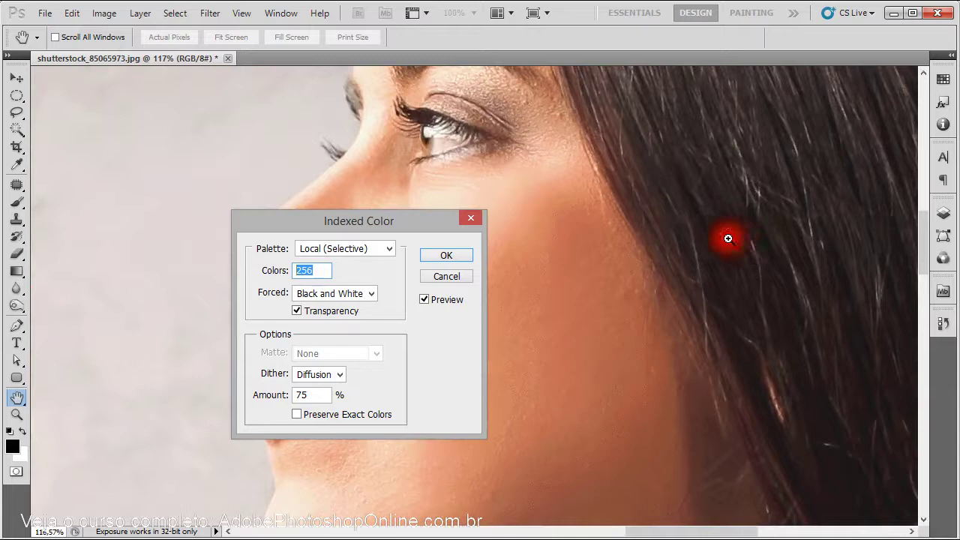
left_click(425, 299)
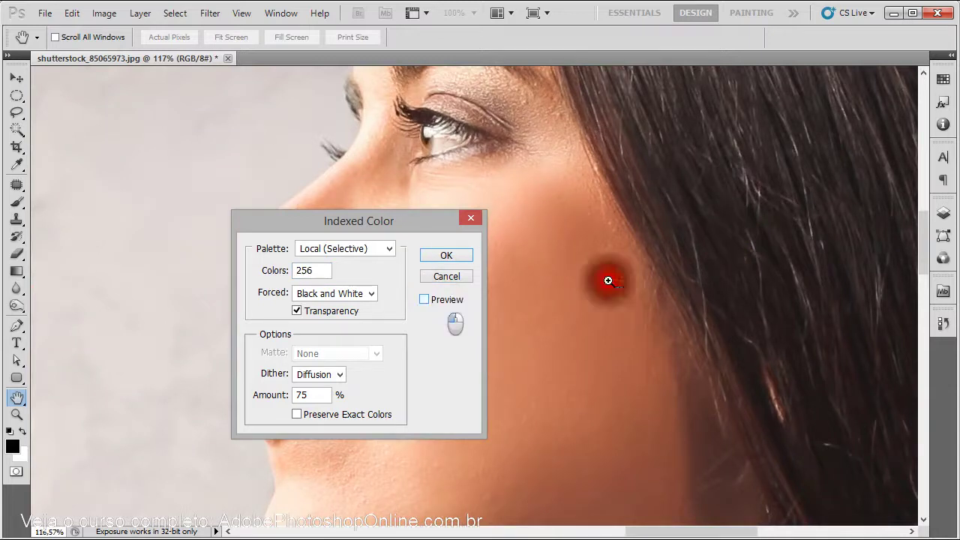
left_click(574, 266, "ctrl")
left_click(436, 303)
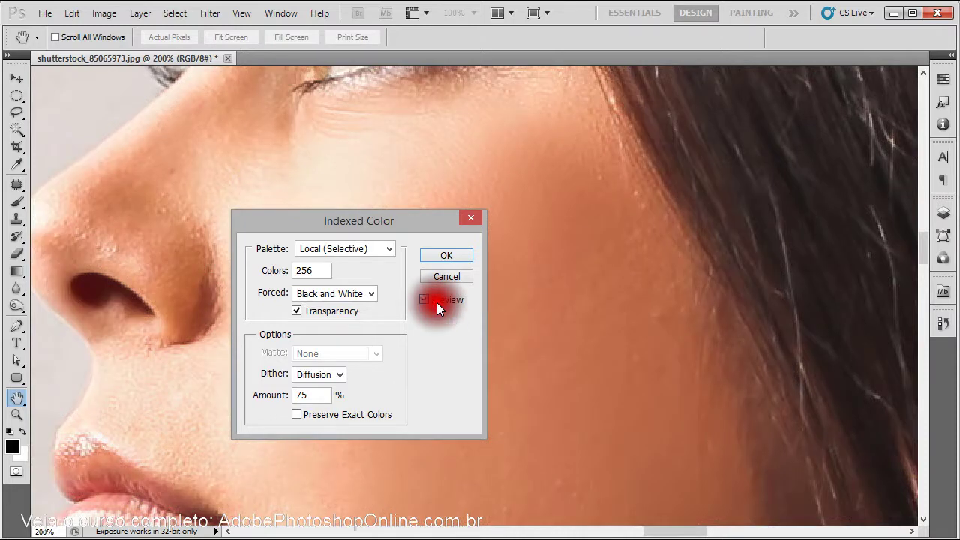
- Reduce the Indexed Color palette to 100 colors and preview the result on the woman's cheek
left_click(288, 270)
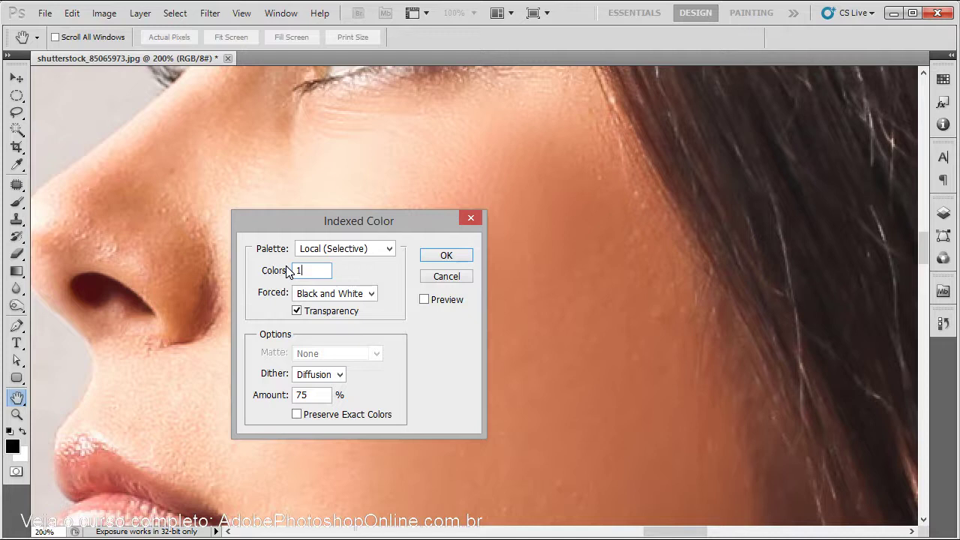
key("Tab")
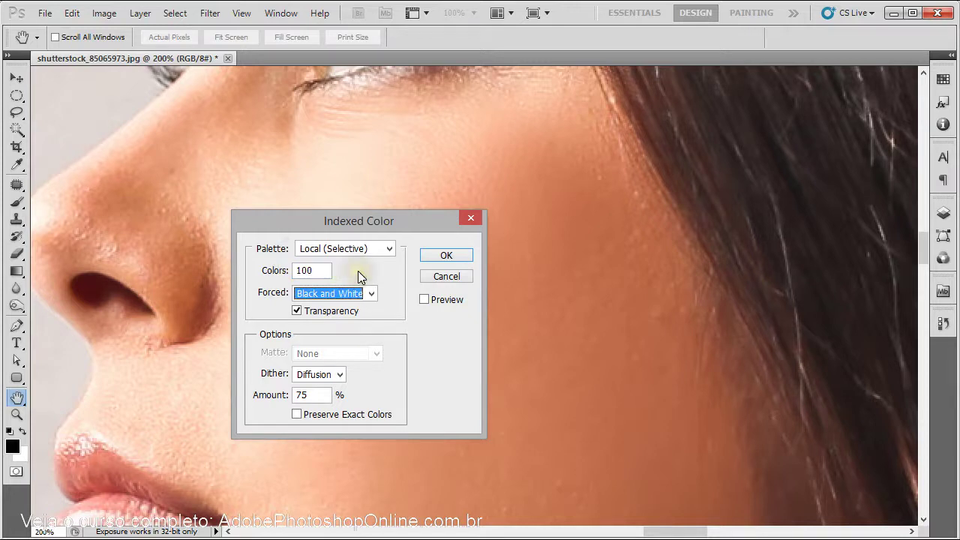
left_click_drag(409, 221, 322, 222)
left_click(353, 301)
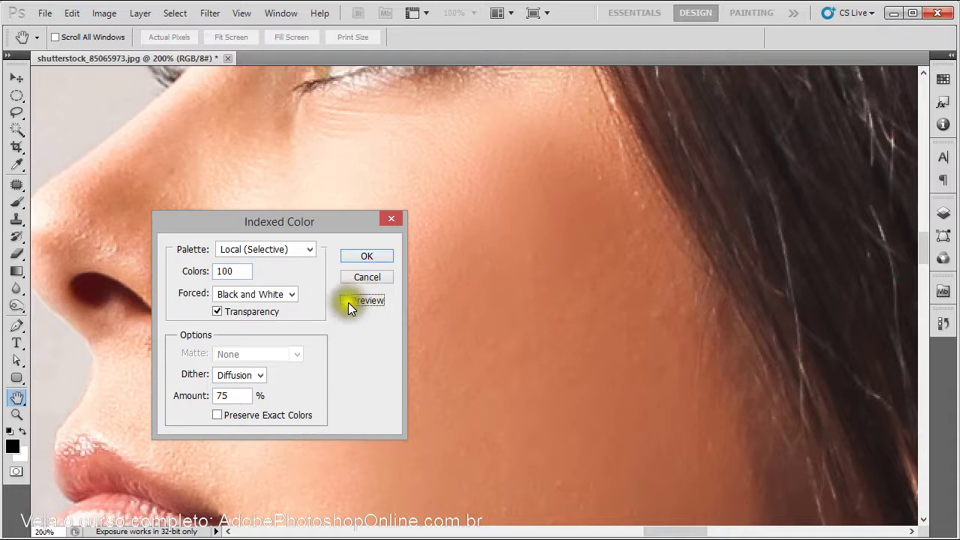
left_click(345, 301)
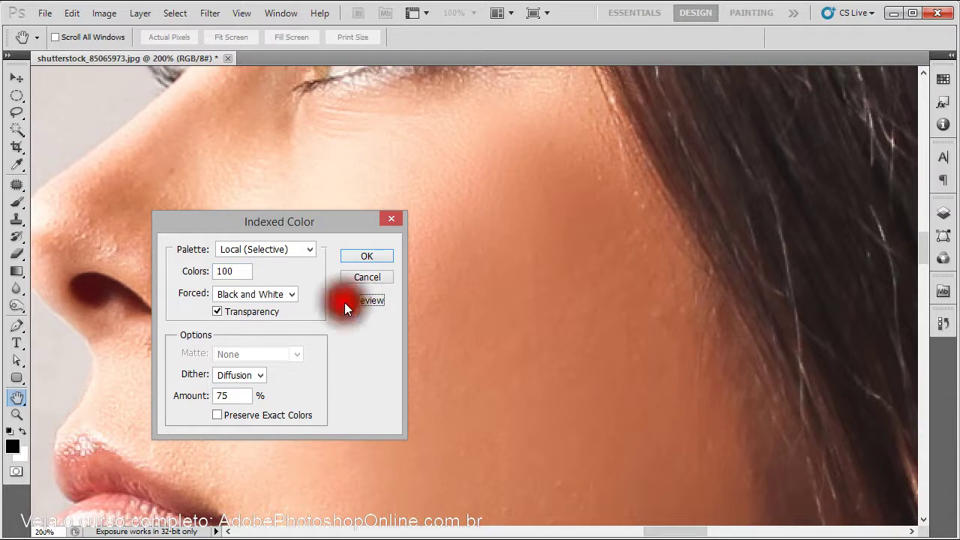
left_click_drag(291, 223, 302, 248)
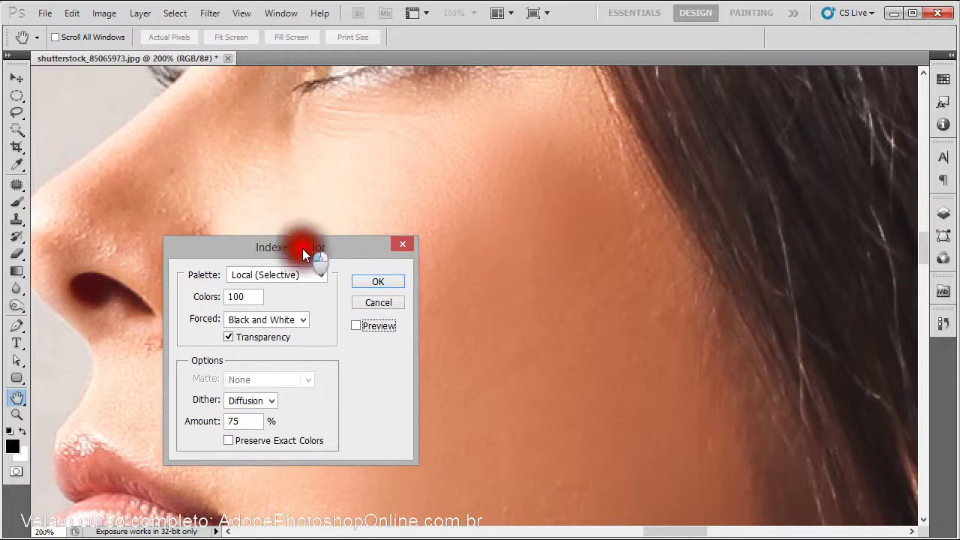
left_click(369, 329)
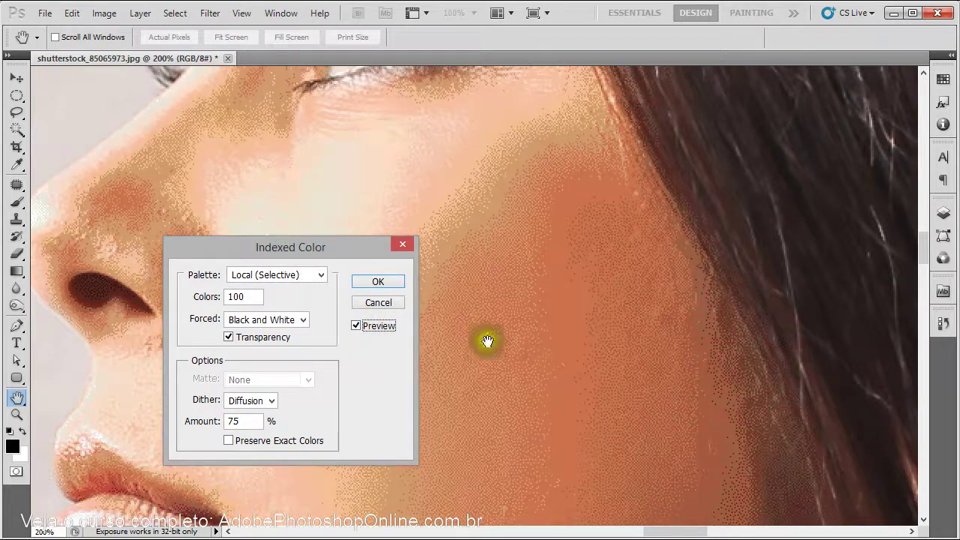
- Reduce the Indexed Color palette to 20 colors and preview the result around the woman's eye and cheek
mouse_move(536, 207)
left_mouse_down()
mouse_move(615, 285)
mouse_move(758, 239)
mouse_move(713, 143)
mouse_move(637, 274)
mouse_move(671, 212)
mouse_move(570, 350)
mouse_move(562, 215)
mouse_move(510, 312)
mouse_move(498, 300)
left_mouse_up()
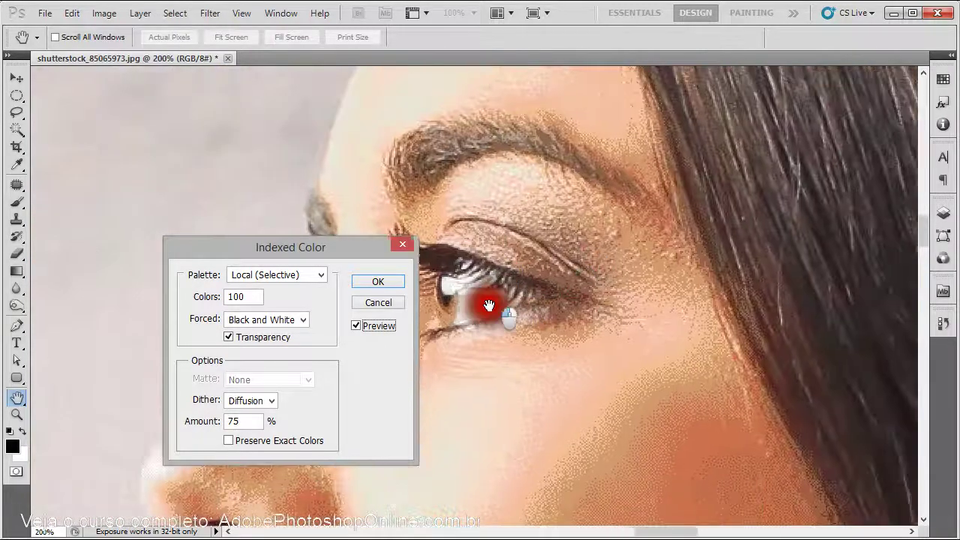
double_click(237, 297)
type("2")
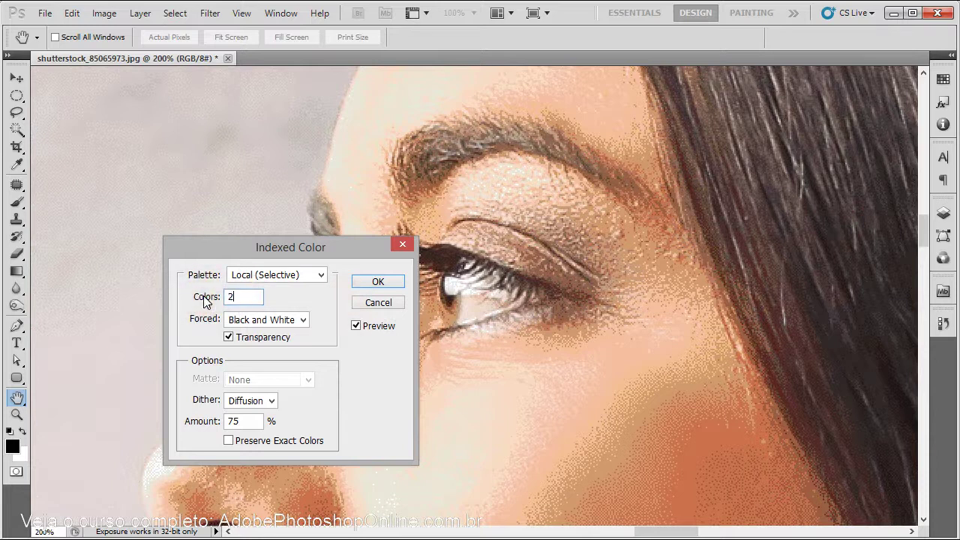
left_click(203, 294)
type("0")
left_click_drag(696, 448, 790, 473)
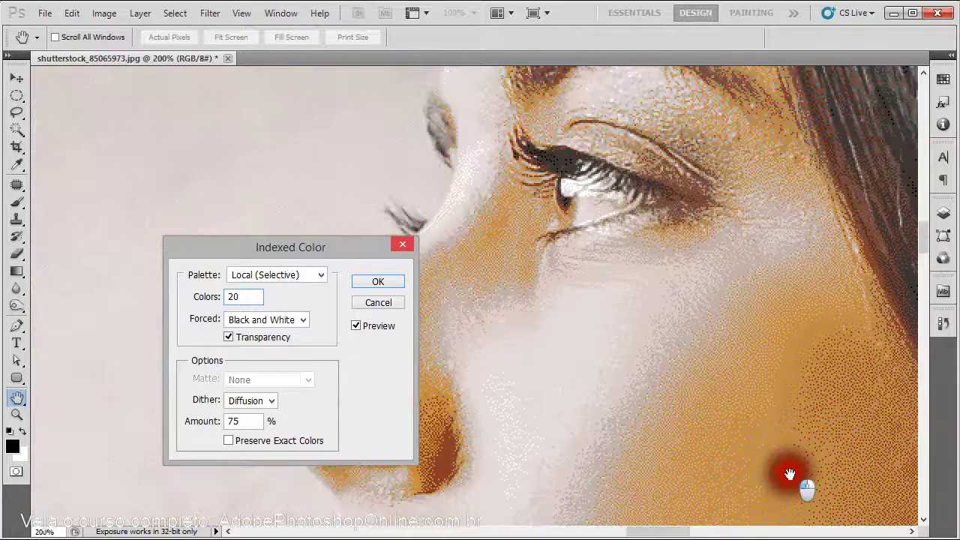
- Inspect the individual pixels of the cheek in the 20-color preview and accept the Indexed Color settings
left_click(662, 309, "alt")
left_click(677, 313, "ctrl")
left_click(748, 302, "ctrl")
left_click(754, 300, "ctrl")
left_click(562, 210, "ctrl")
left_click(613, 210, "ctrl")
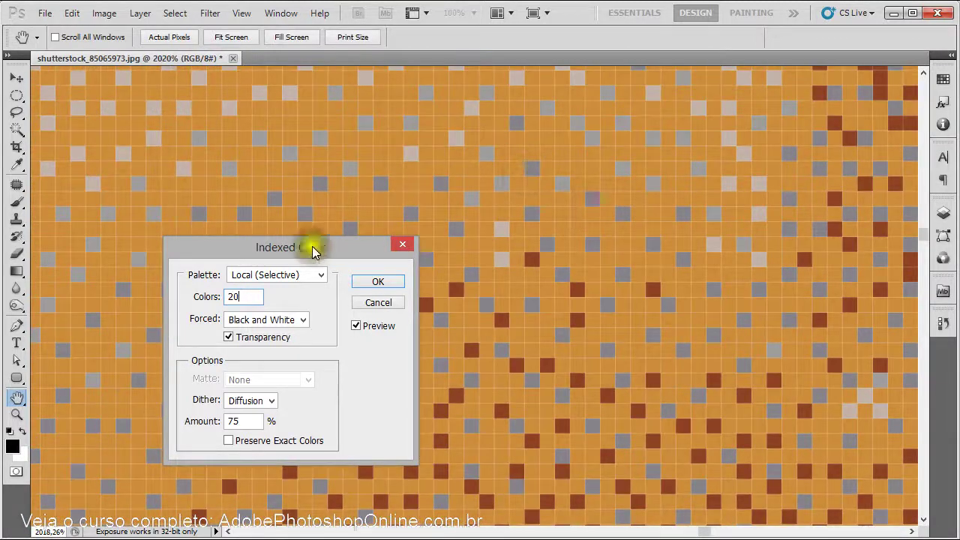
left_click(371, 282)
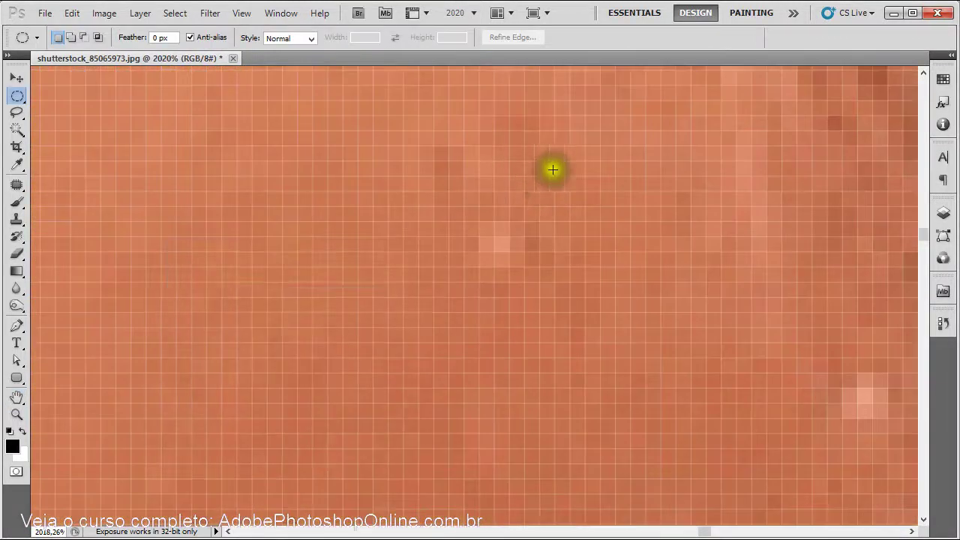
- Reopen the Indexed Color settings and preview the 256-color palette on the cheek and hair at 500% magnification
left_click(343, 209, "alt")
left_click(104, 13)
left_click(188, 30)
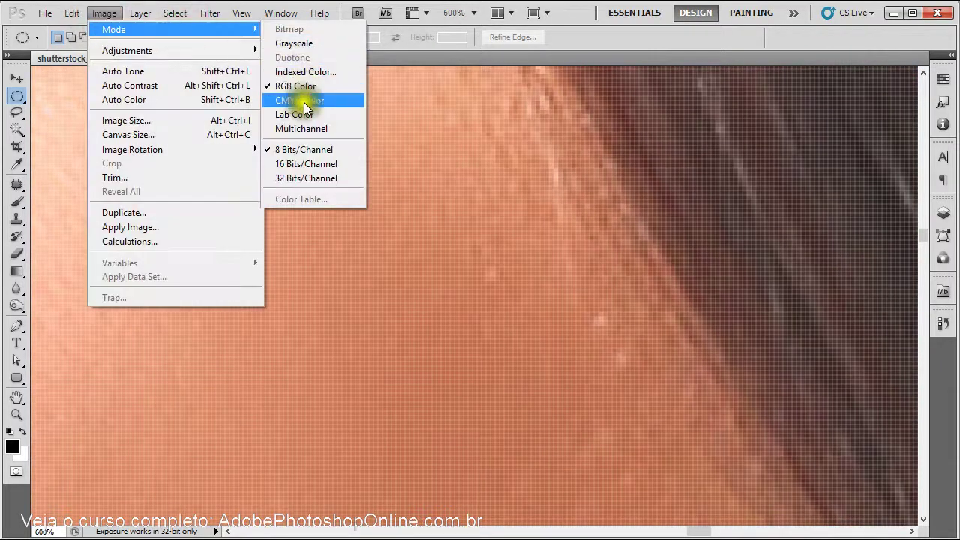
left_click(306, 72)
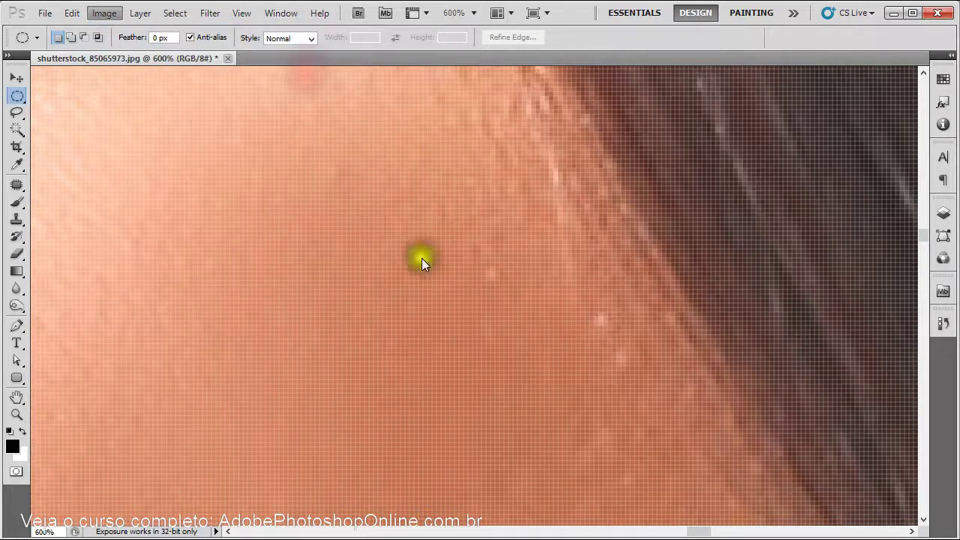
left_click_drag(344, 250, 267, 240)
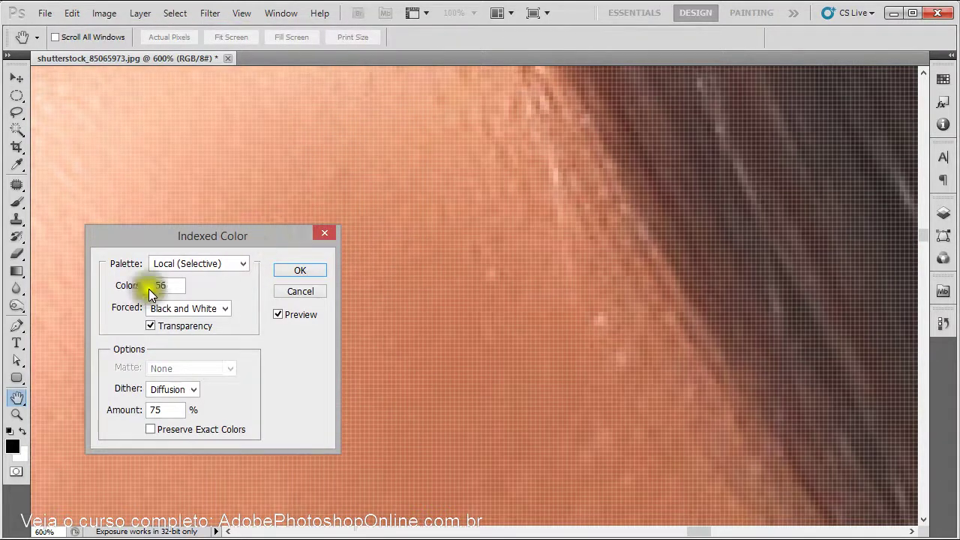
key("ctrl+minus")
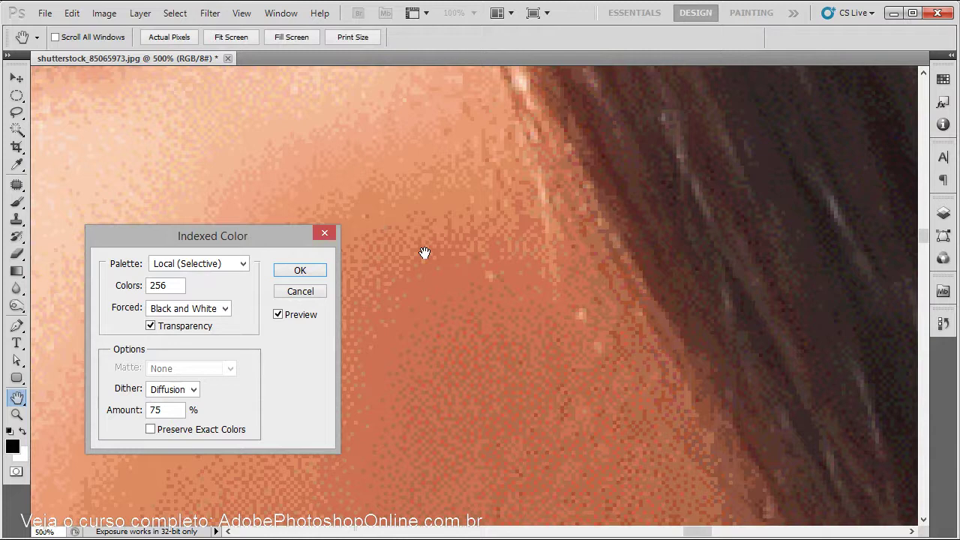
- Preview the image with a palette of 5 colors, and try a color count outside the permitted range
left_click(131, 285)
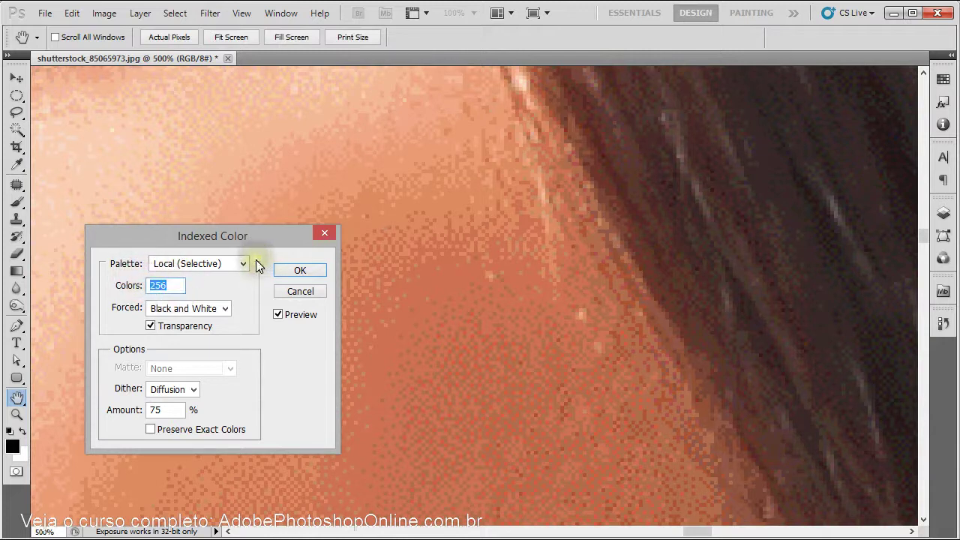
type("5")
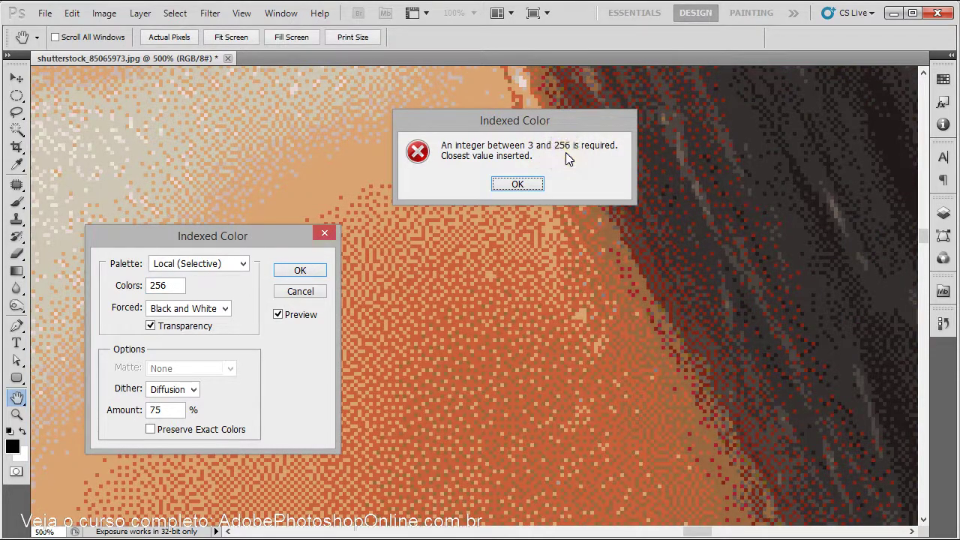
left_click(566, 159)
left_click(566, 155)
left_click(559, 160)
left_click(562, 155)
left_click(563, 155)
key("Return")
- Move the Indexed Color dialog off the cheek and cancel the conversion
left_click(221, 201)
left_click_drag(203, 236, 385, 208)
left_click_drag(495, 187, 629, 125)
left_click(668, 282)
left_click(480, 264)
- Examine the woman's face and hair at decreasing magnifications, finishing at 33.3%
key("ctrl+minus")
key("ctrl+minus")
key("ctrl+minus")
key("ctrl+minus")
key("ctrl+minus")
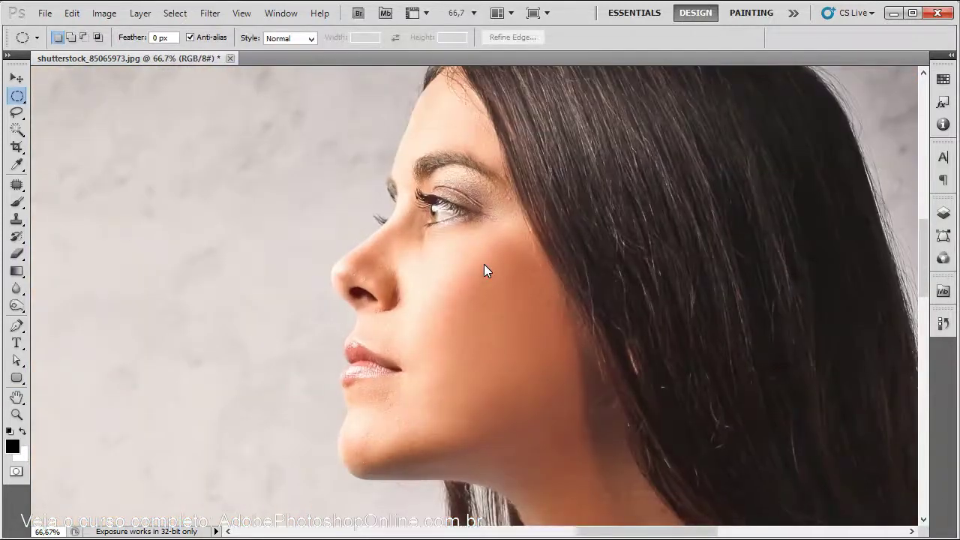
key("ctrl+plus")
key("ctrl+minus")
key("ctrl+minus")
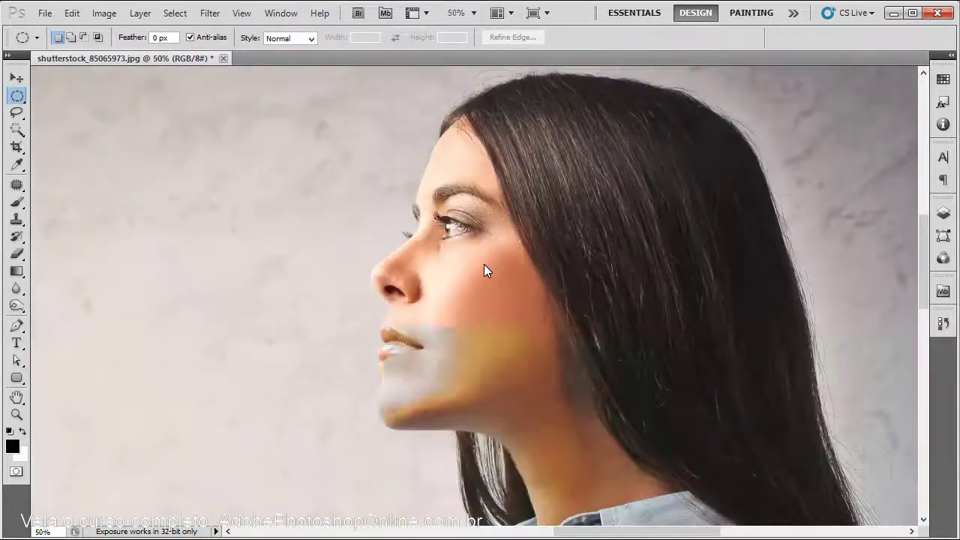
key("ctrl+minus")
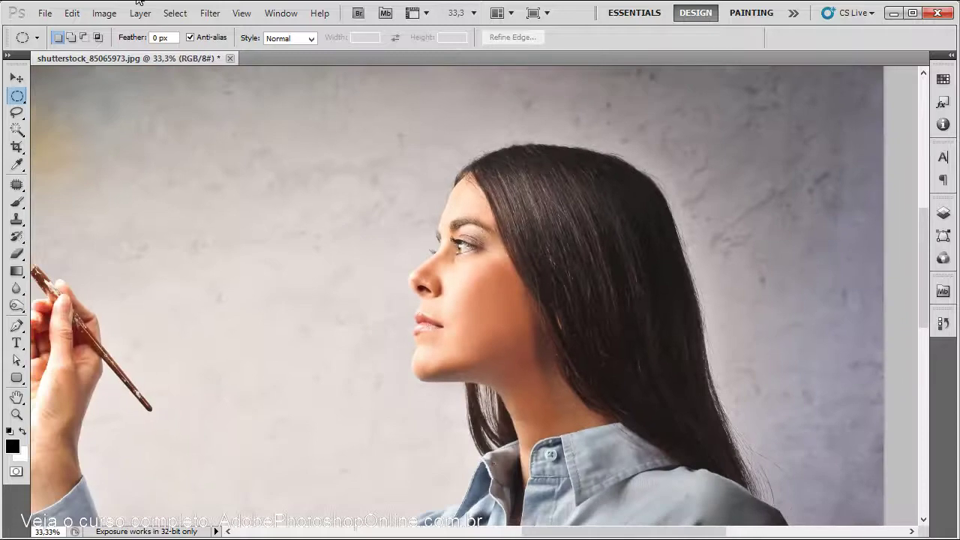
- Convert the image from RGB to Lab Color mode
left_click(104, 13)
mouse_move(120, 33)
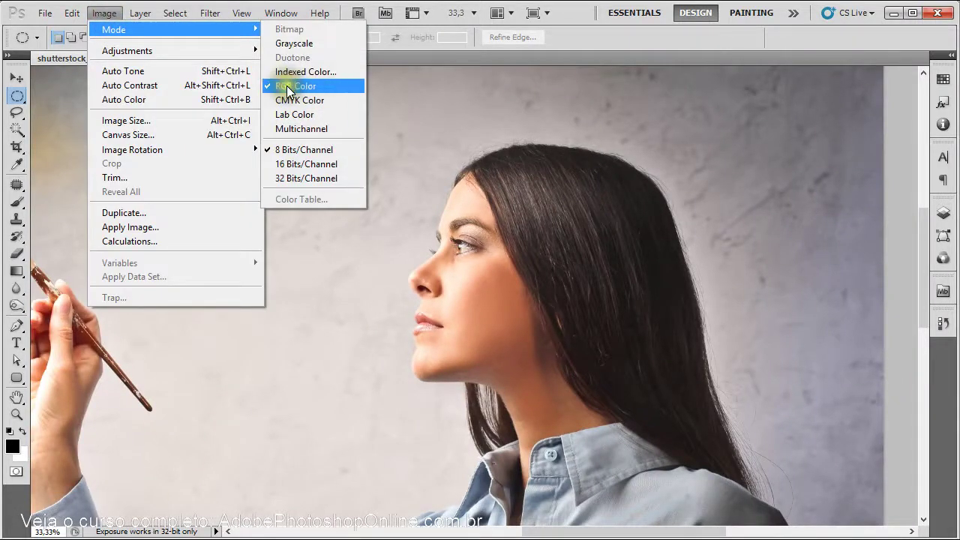
left_click(307, 120)
- Compare the whole picture in RGB and Lab by repeatedly undoing and redoing the mode conversion
key("ctrl+minus")
key("ctrl+minus")
key("ctrl+z")
key("ctrl+z")
key("ctrl+z")
key("ctrl+z")
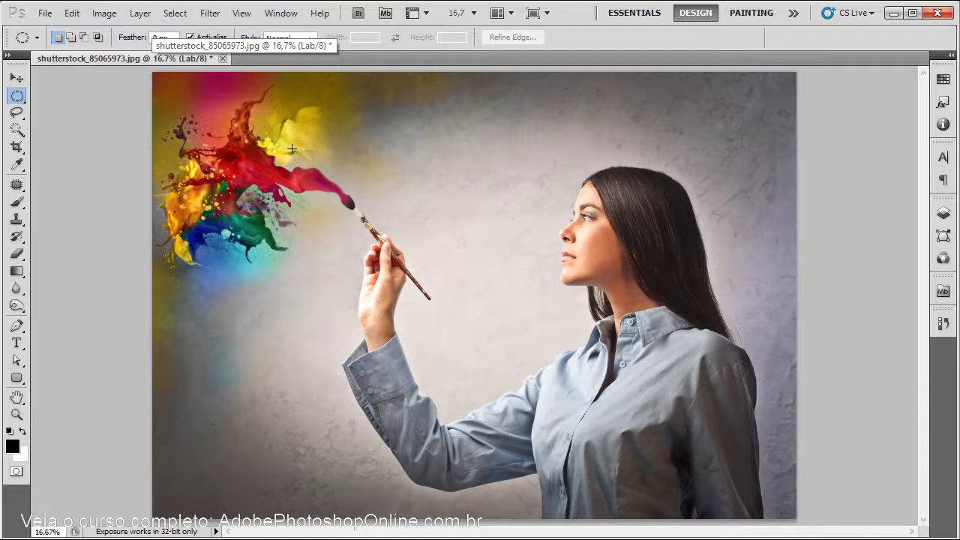
- Boost the Lab image's saturation to an extreme level with the Hue/Saturation adjustment
left_click(461, 133)
key("ctrl+u")
left_click_drag(458, 344, 552, 333)
left_click(604, 219)
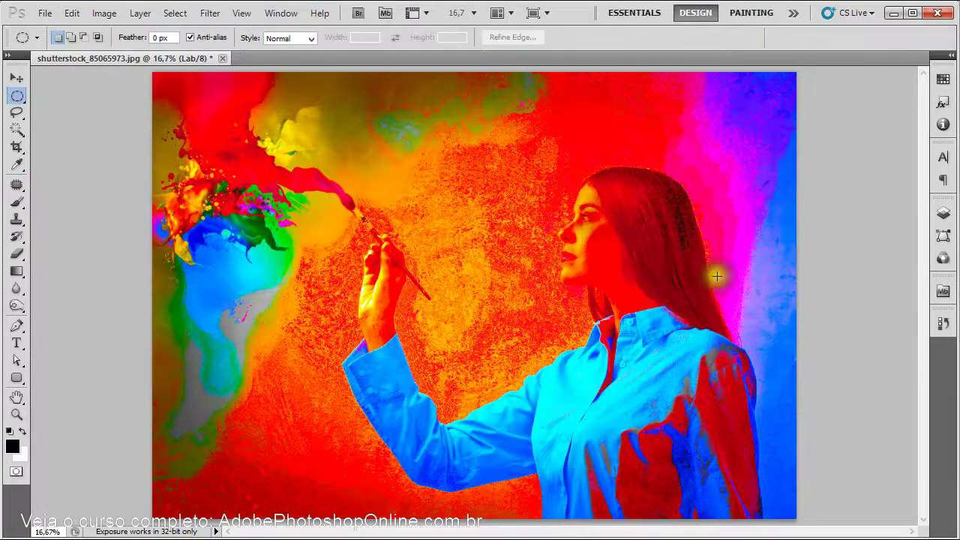
- Convert the oversaturated image to RGB Color, and undo the conversion to compare it with the Lab version up close
left_click(104, 12)
mouse_move(111, 28)
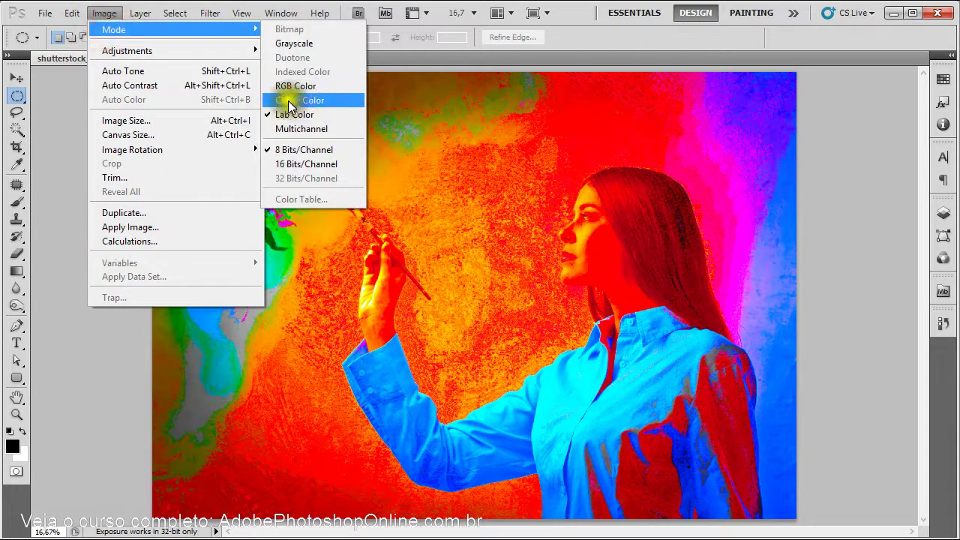
left_click(287, 89)
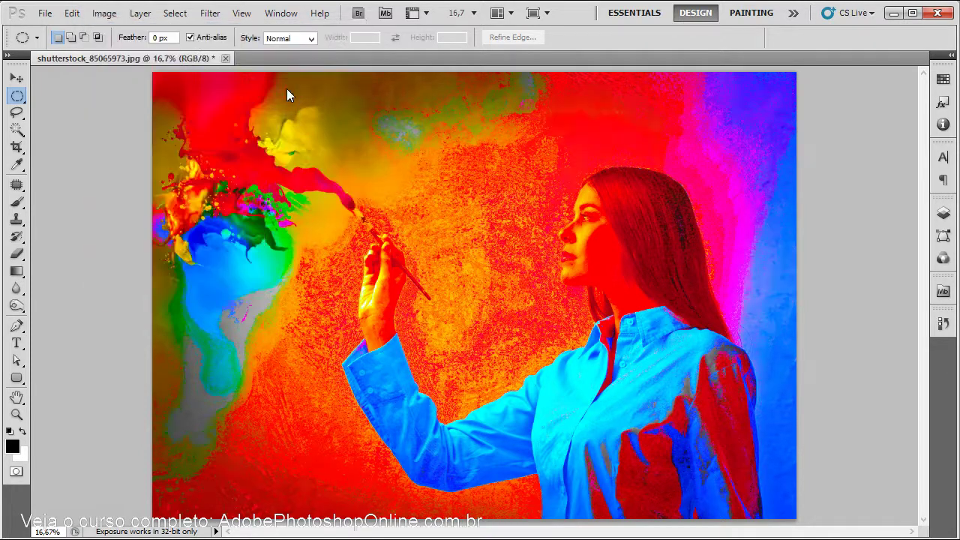
scroll(333, 155, "up", 2)
key("ctrl+z")
scroll(332, 155, "up", 2)
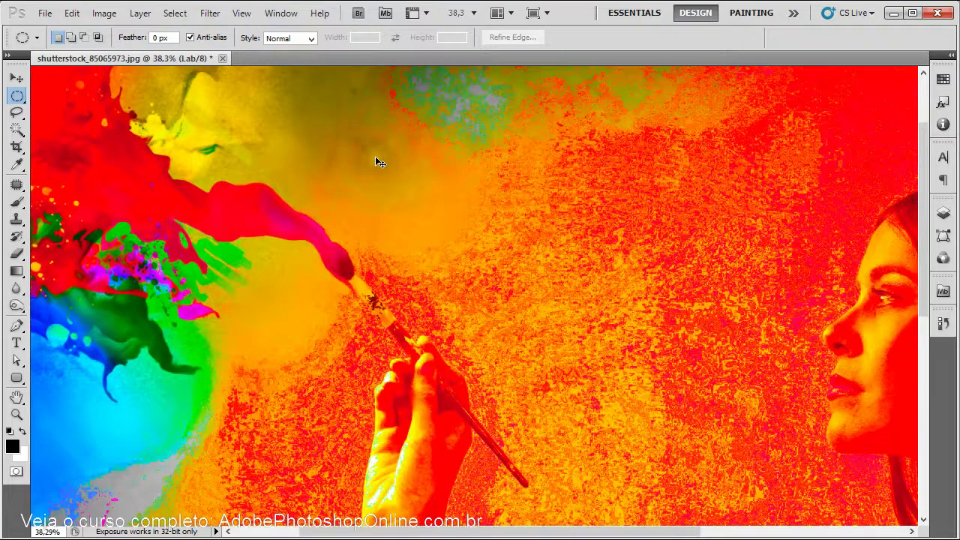
- Compare the oversaturated image in RGB and Lab once more, examining the woman's hair and the surrounding background
key("ctrl+z")
left_click_drag(719, 248, 214, 240)
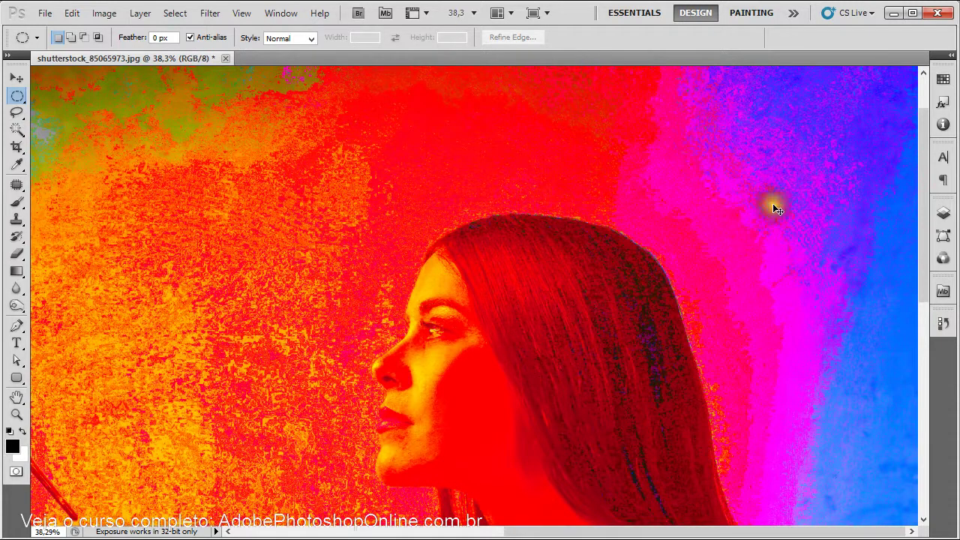
key("ctrl+minus")
key("ctrl+minus")
key("ctrl+minus")
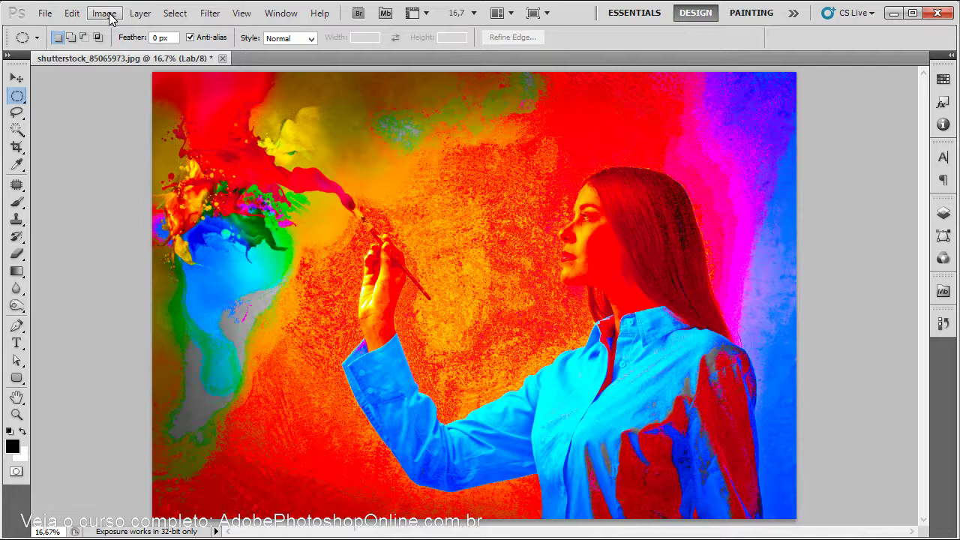
- Check which file formats are offered for saving the Lab image, and leave without saving
left_click(44, 13)
left_click(99, 229)
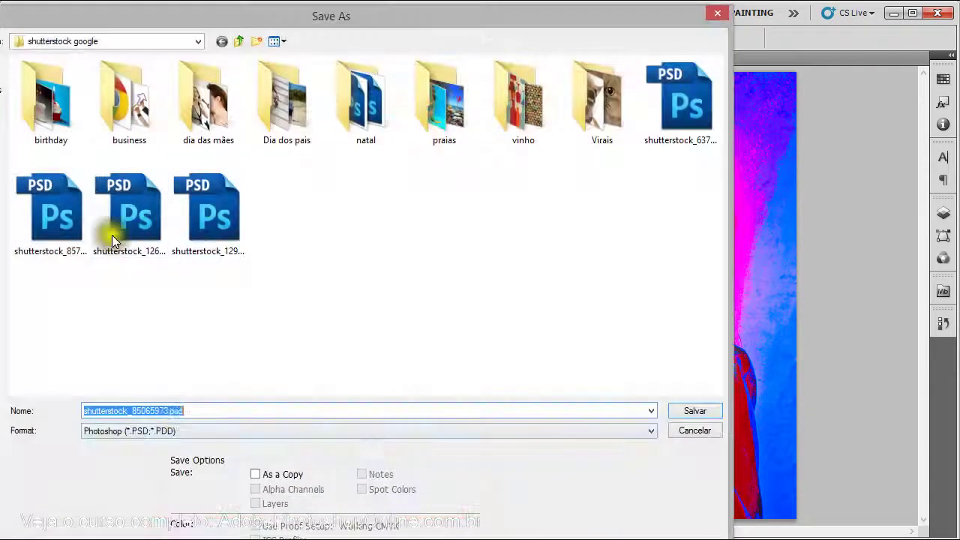
left_click(204, 432)
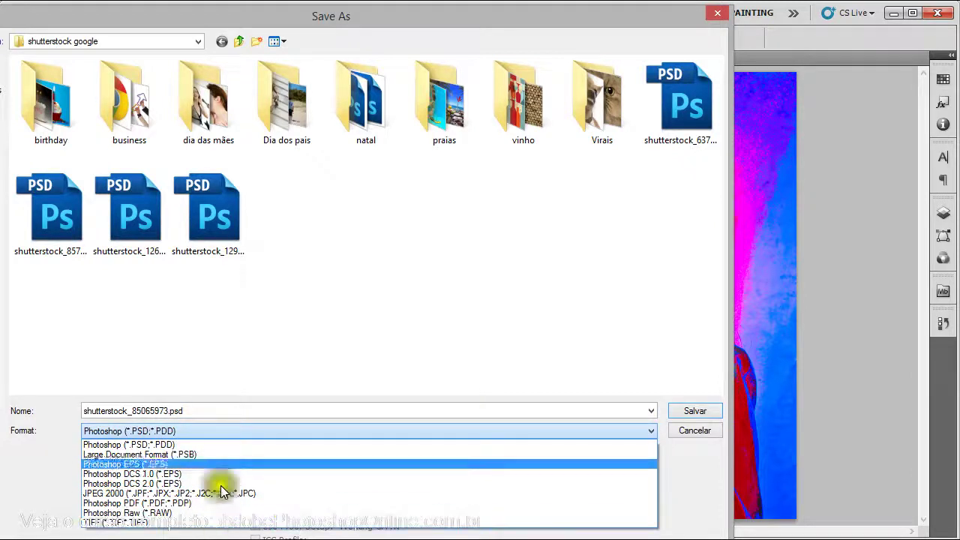
left_click(446, 9)
left_click_drag(445, 9, 540, 37)
left_click(314, 354)
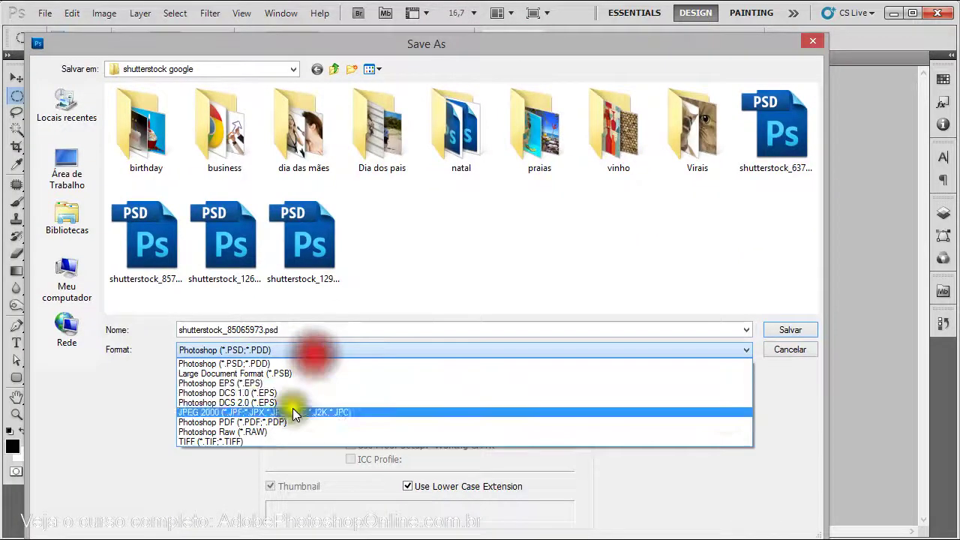
left_click(799, 349)
left_click(799, 350)
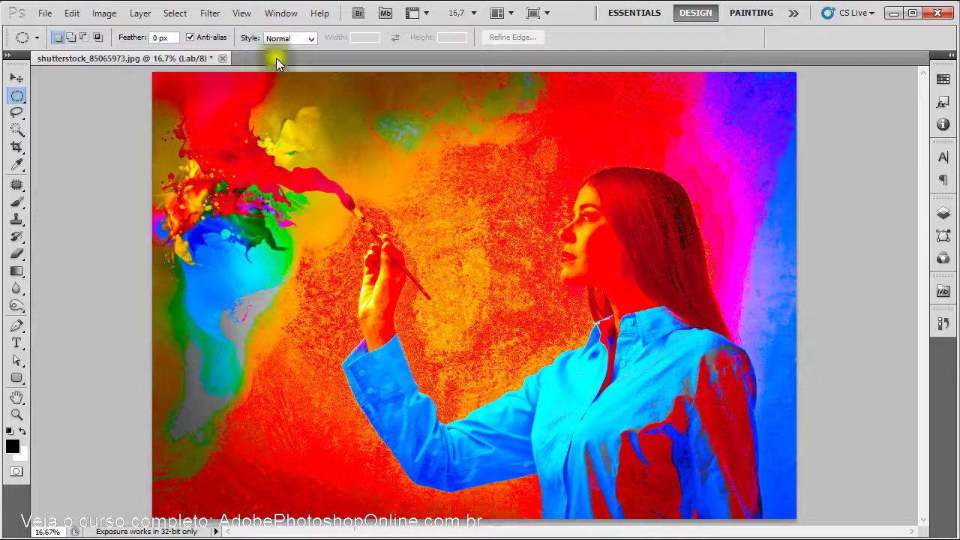
left_click(102, 13)
mouse_move(142, 15)
mouse_move(112, 15)
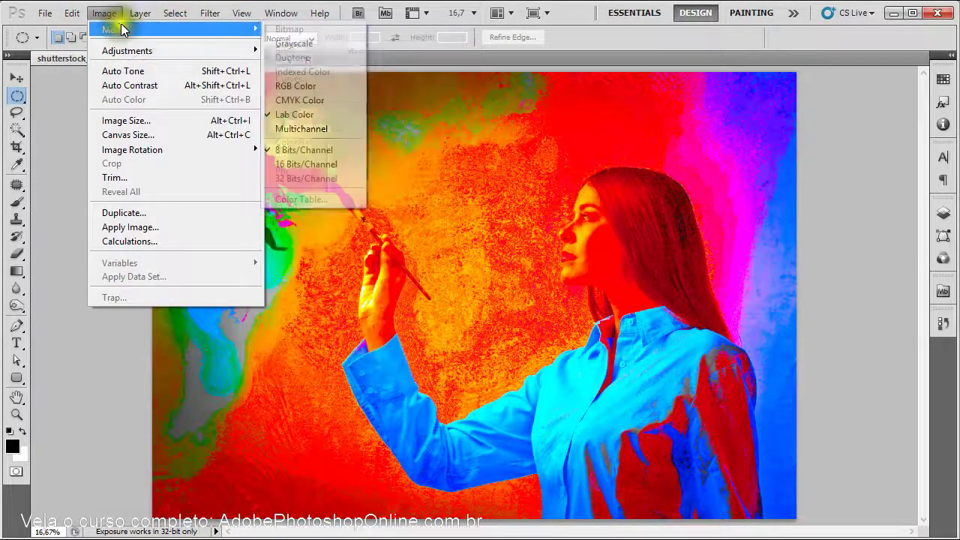
left_click(852, 197)
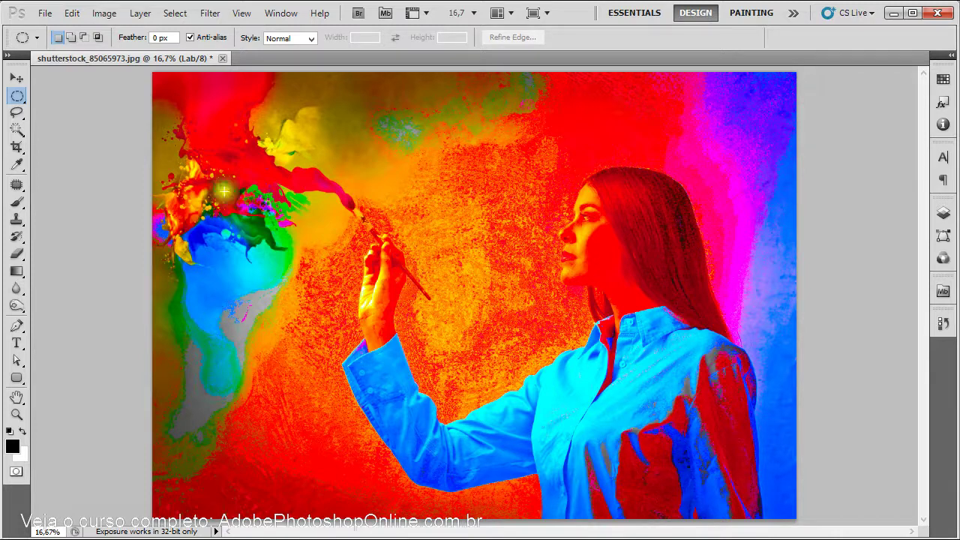
mouse_move(264, 128)
left_mouse_down()
mouse_move(332, 118)
mouse_move(275, 128)
left_mouse_up()
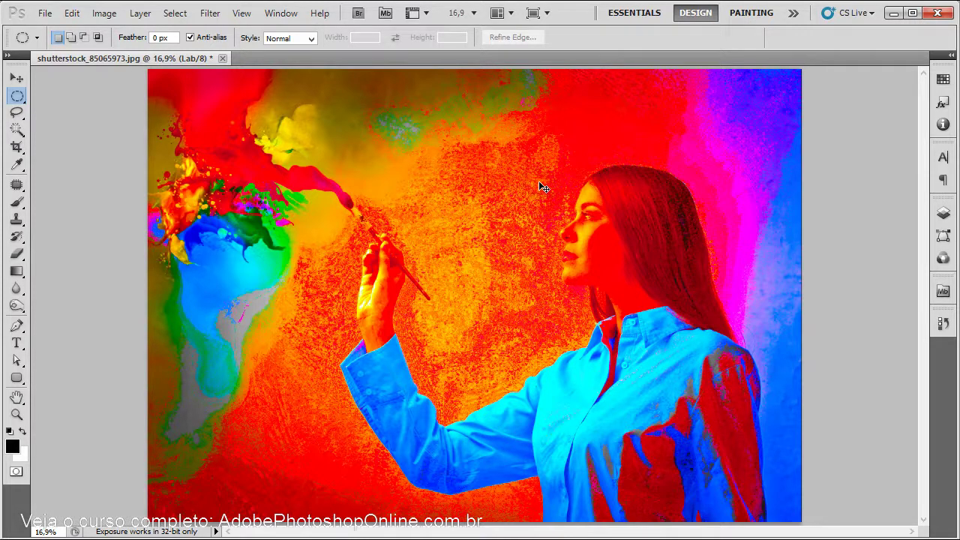
- Undo the extreme saturation boost and bring up the list of the Lab image's channels
key("ctrl+z")
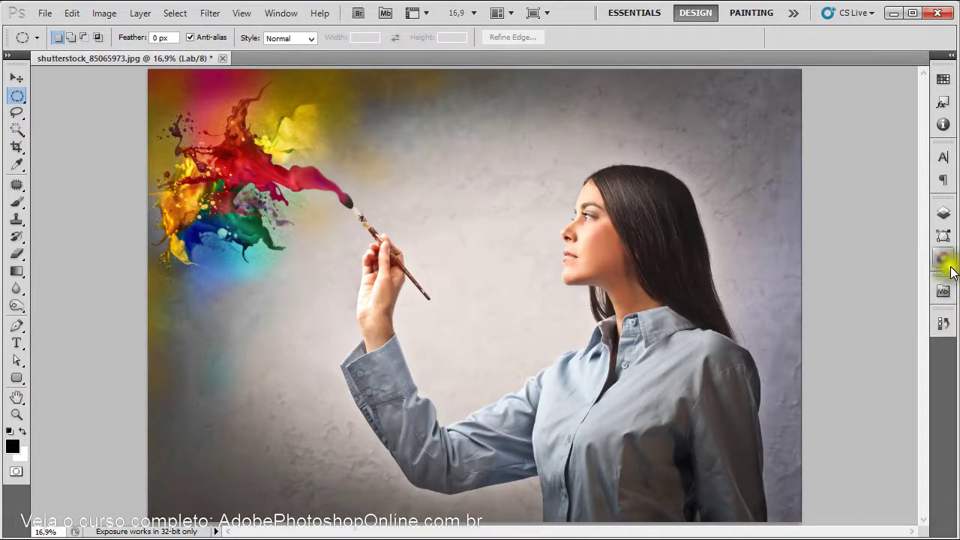
left_click(944, 213)
left_click(822, 208)
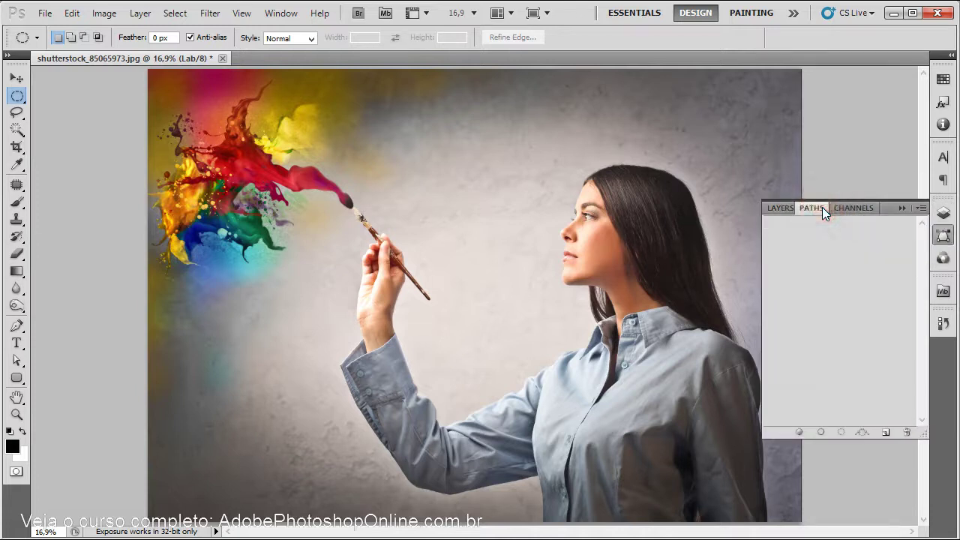
left_click(853, 208)
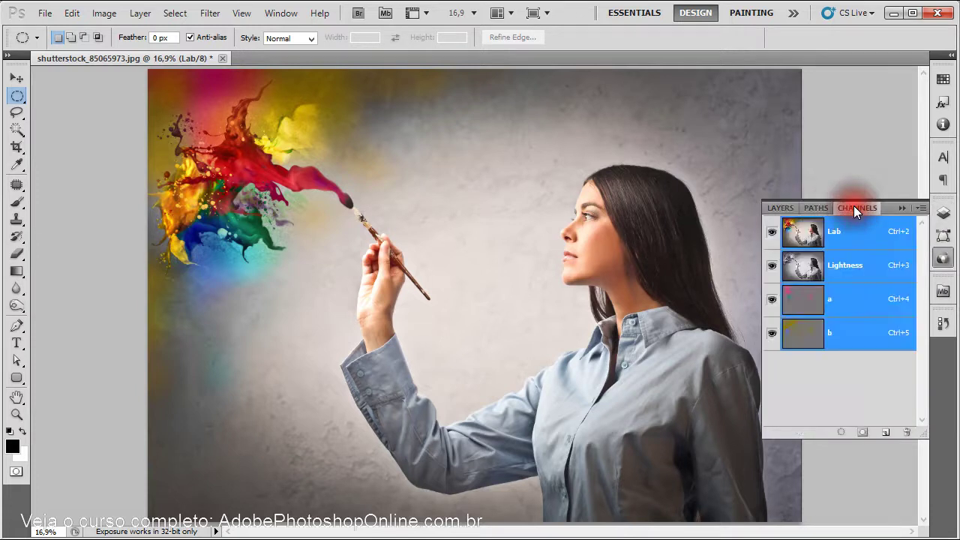
- View the Lightness, a and b channels of the Lab image one at a time
left_click(859, 270)
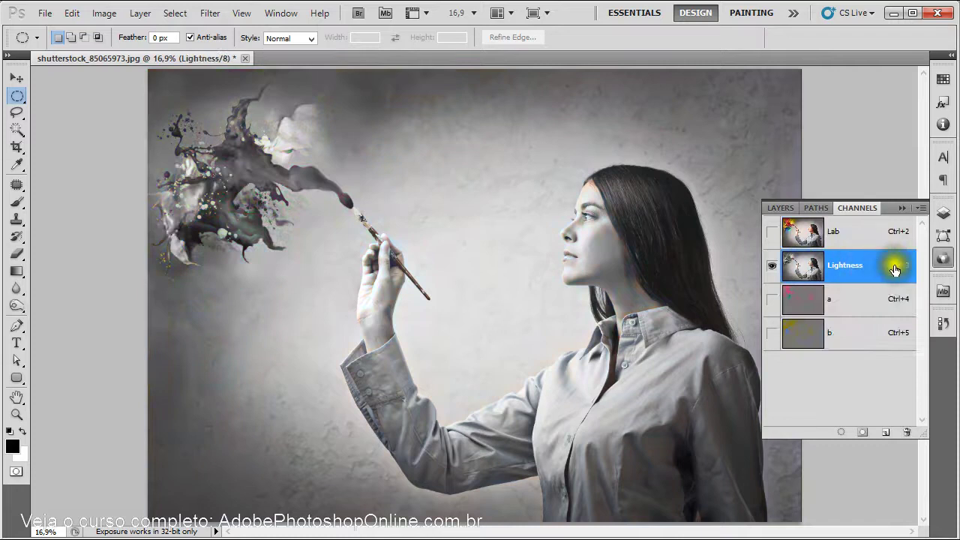
left_click(843, 300)
left_click(843, 332)
left_click(845, 275)
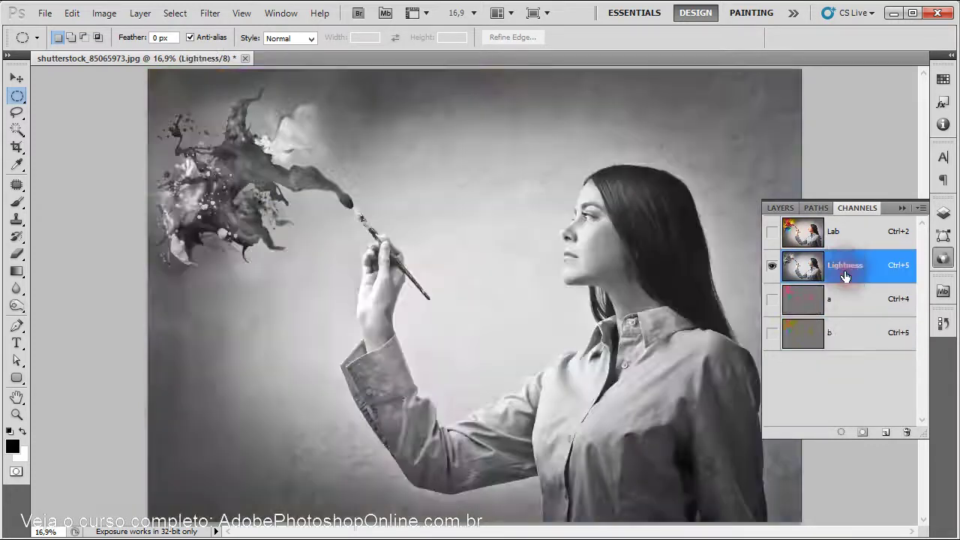
left_click(850, 300)
left_click(844, 301)
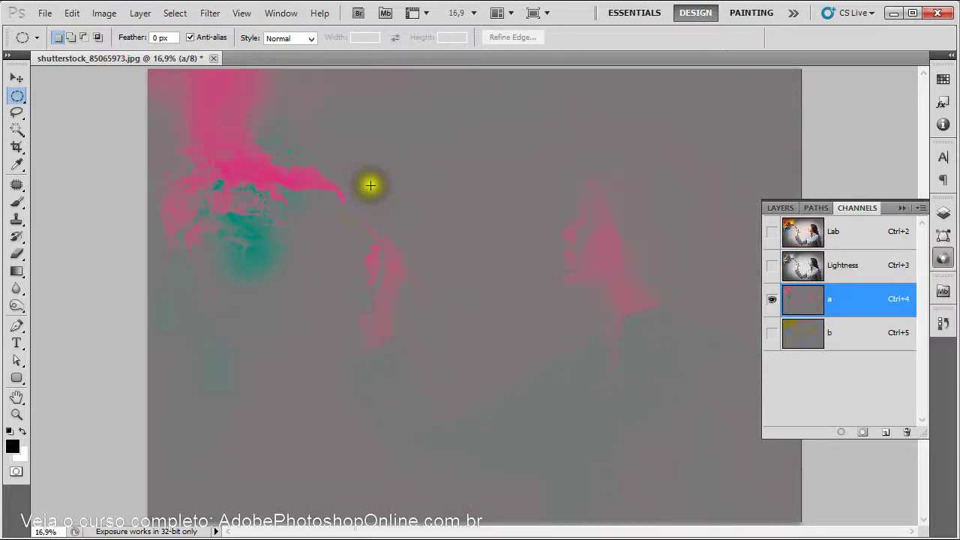
left_click(855, 336)
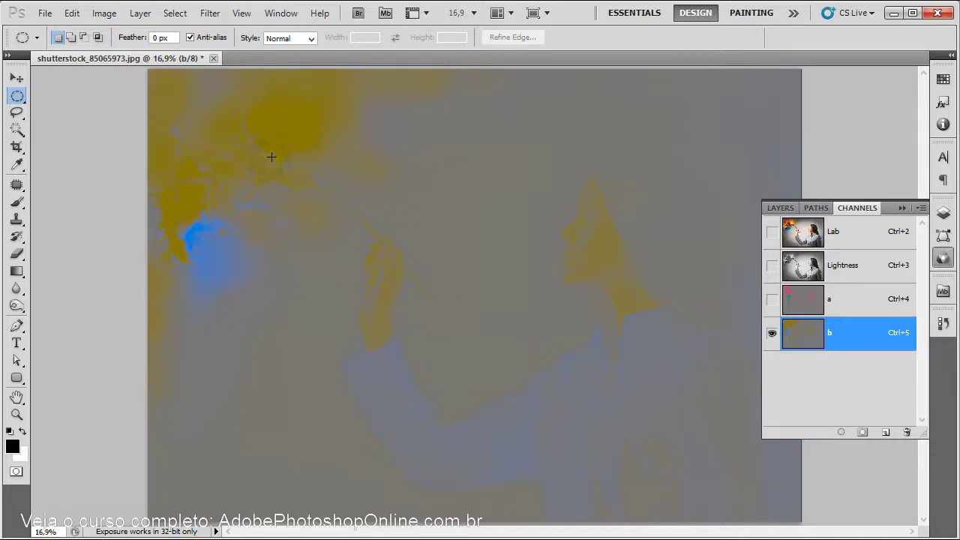
- Display the a and Lightness channels together with b, and make a the active channel
left_click(772, 300)
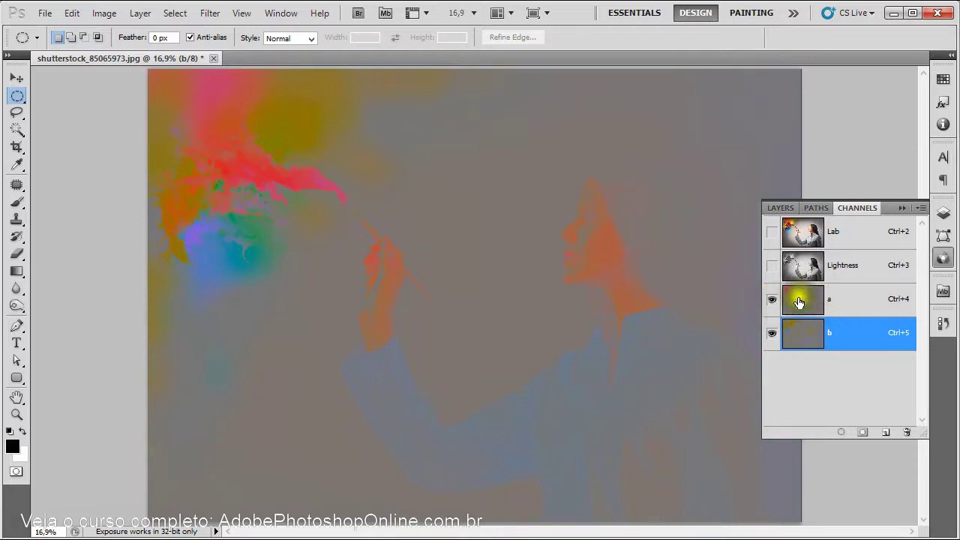
left_click(772, 268)
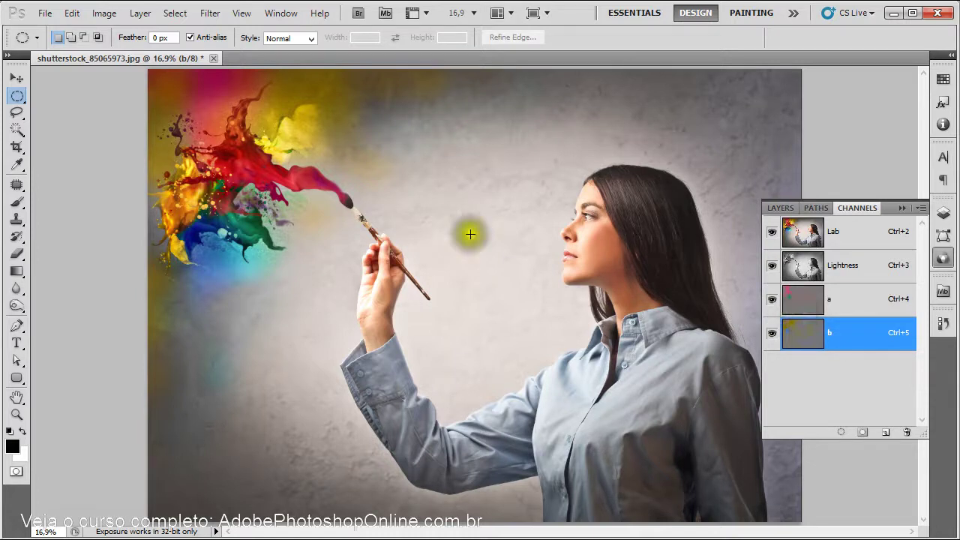
left_click(855, 298)
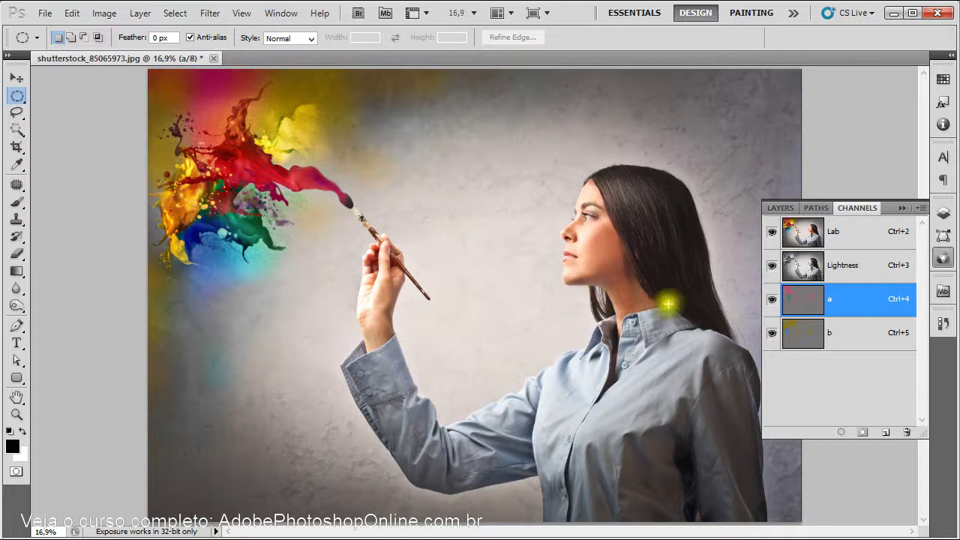
left_click_drag(617, 209, 630, 207)
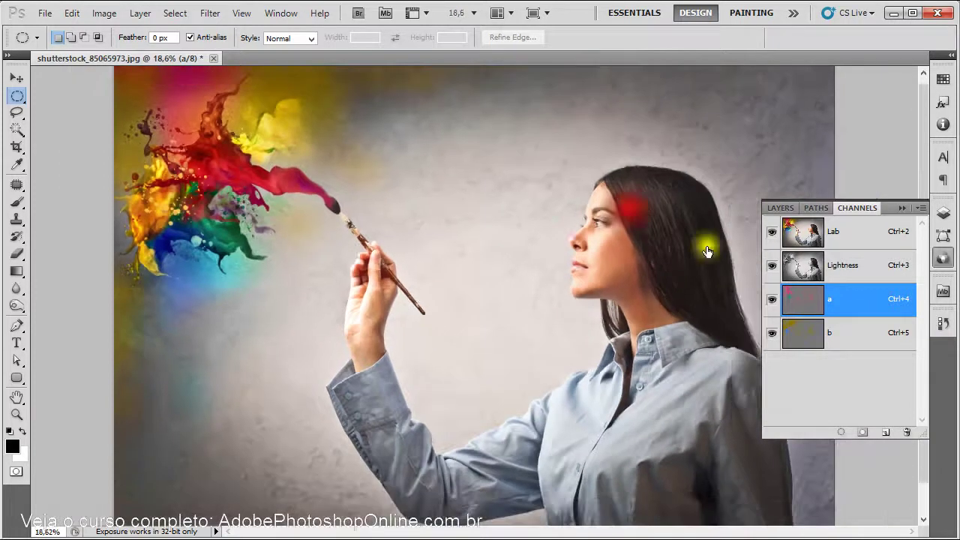
- Try inverting only the Lightness channel with all channels displayed, and undo the inversion
left_click(848, 258)
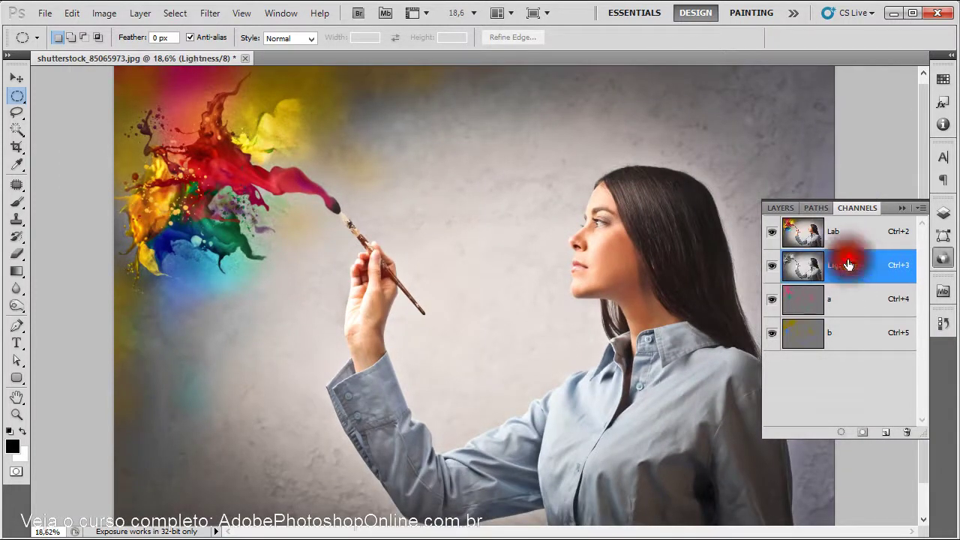
left_click_drag(670, 341, 634, 305)
left_click(681, 338)
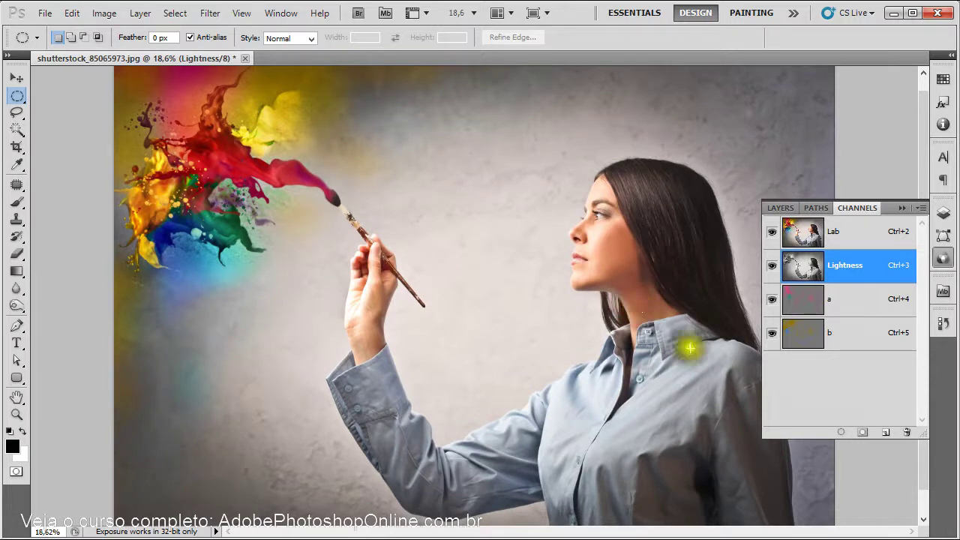
key("ctrl+i")
key("ctrl+z")
- Invert only the a channel and examine the effect on the full-colour image
left_click(857, 300)
key("ctrl+i")
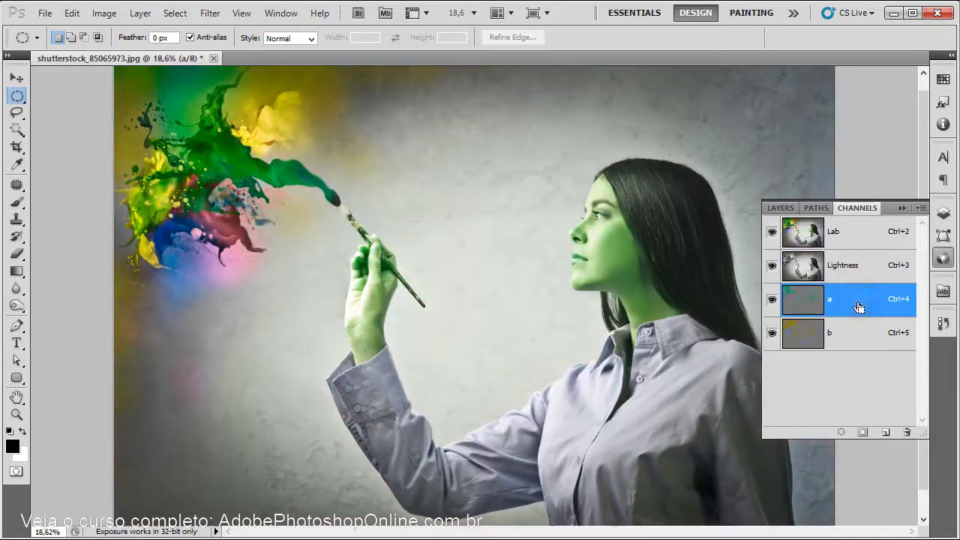
left_click_drag(684, 206, 545, 265)
key("ctrl+minus")
key("ctrl+minus")
key("ctrl+minus")
key("ctrl+minus")
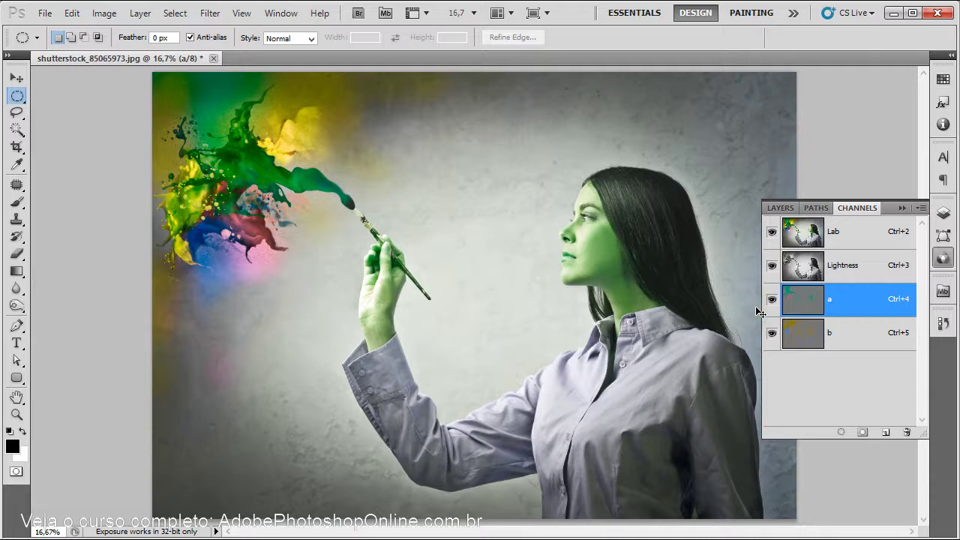
- Undo and redo the a channel's inversion repeatedly to compare both versions, leaving the channel in its original state
key("ctrl+z")
key("ctrl+z")
key("ctrl+z")
key("ctrl+z")
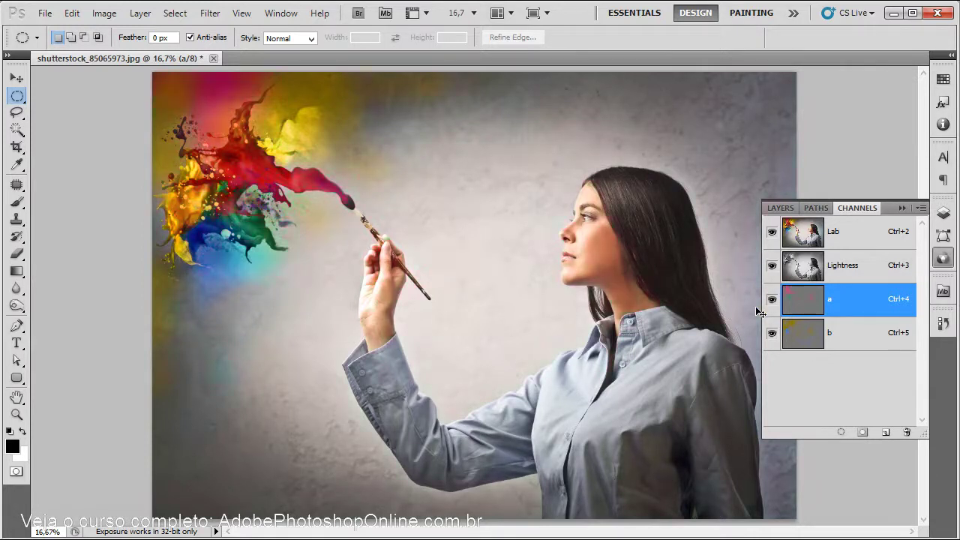
key("ctrl+z")
- Try inverting only the b channel, and invert it again to restore its colours
left_click(857, 343)
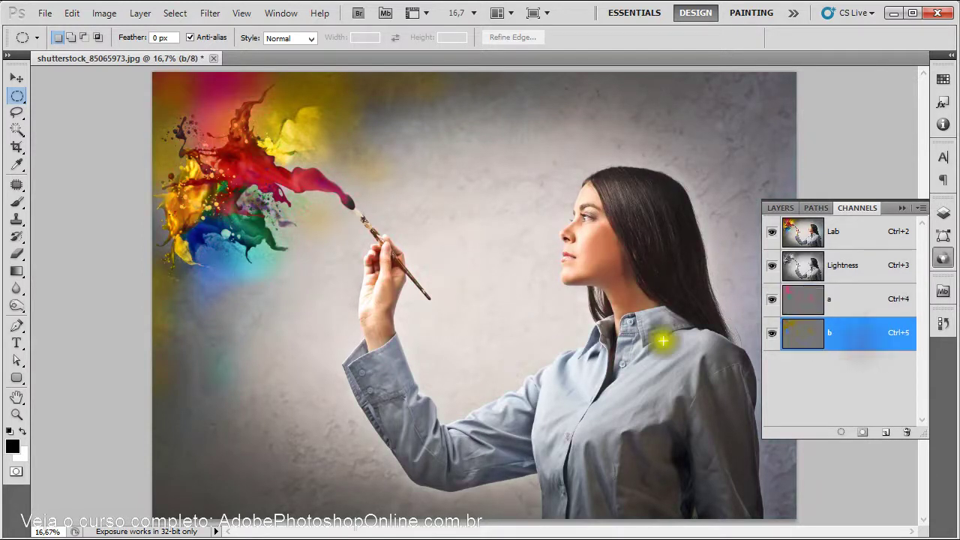
key("ctrl+i")
left_click_drag(612, 258, 594, 216)
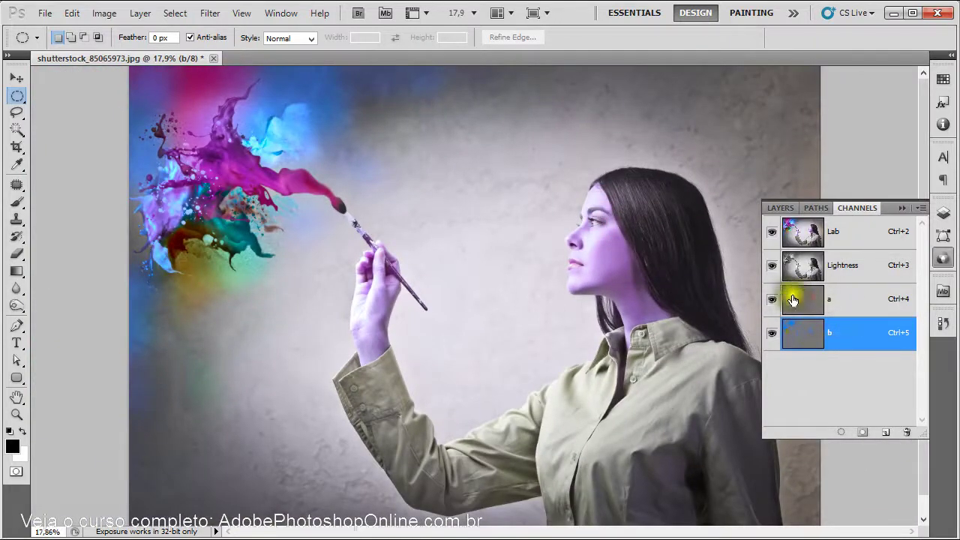
key("ctrl+i")
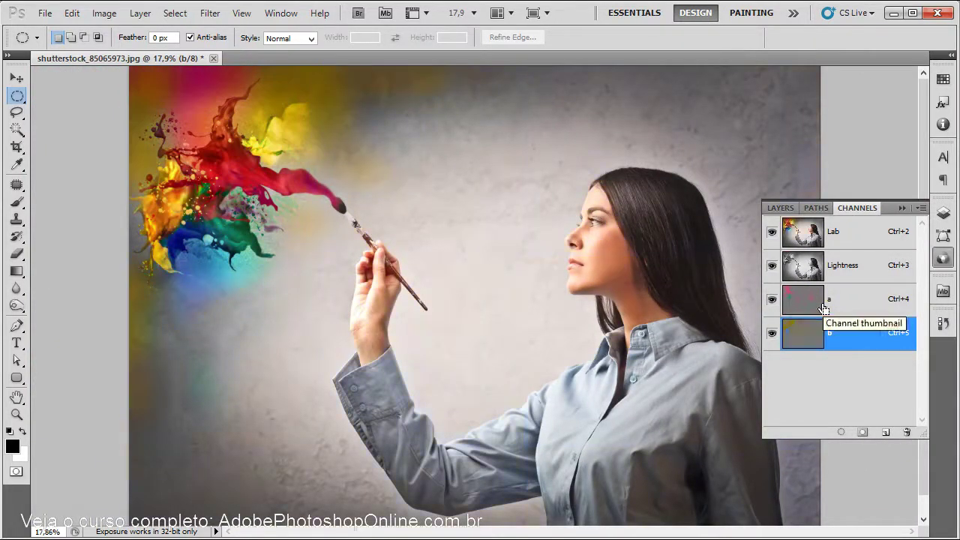
- Invert the Lightness channel to examine the reversed brightness, and invert it back
left_click(848, 271)
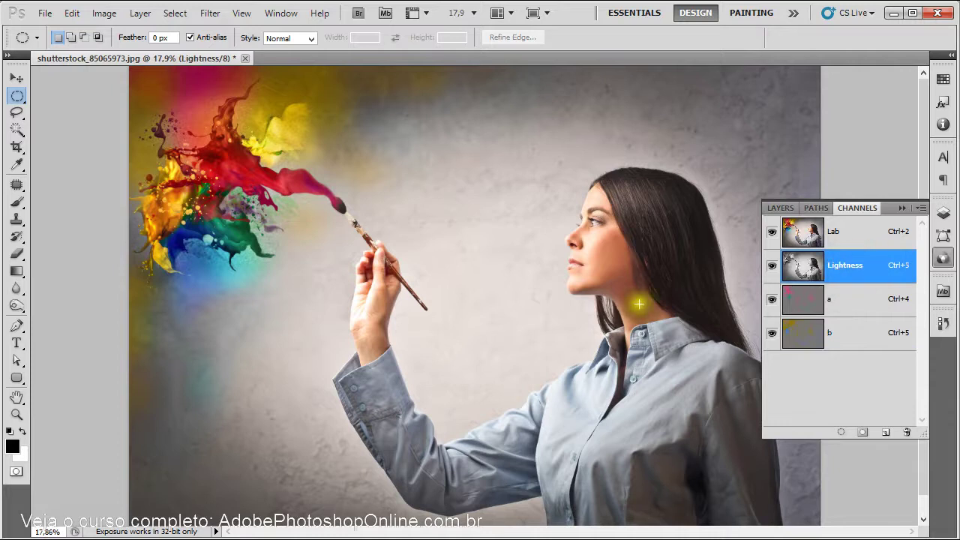
key("ctrl+i")
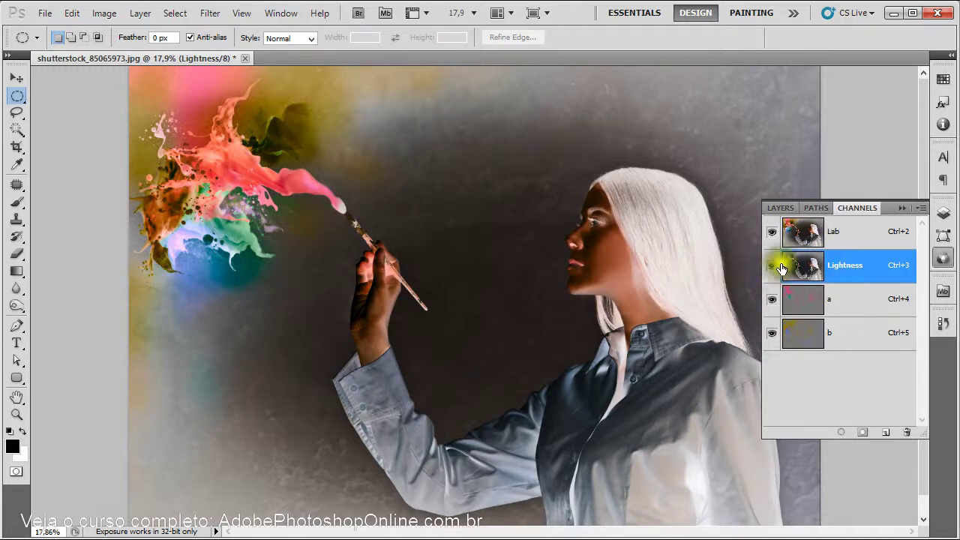
key("ctrl+i")
- Try inverting the composite Lab channel for a full negative, and undo the inversion
left_click(813, 231)
key("ctrl+i")
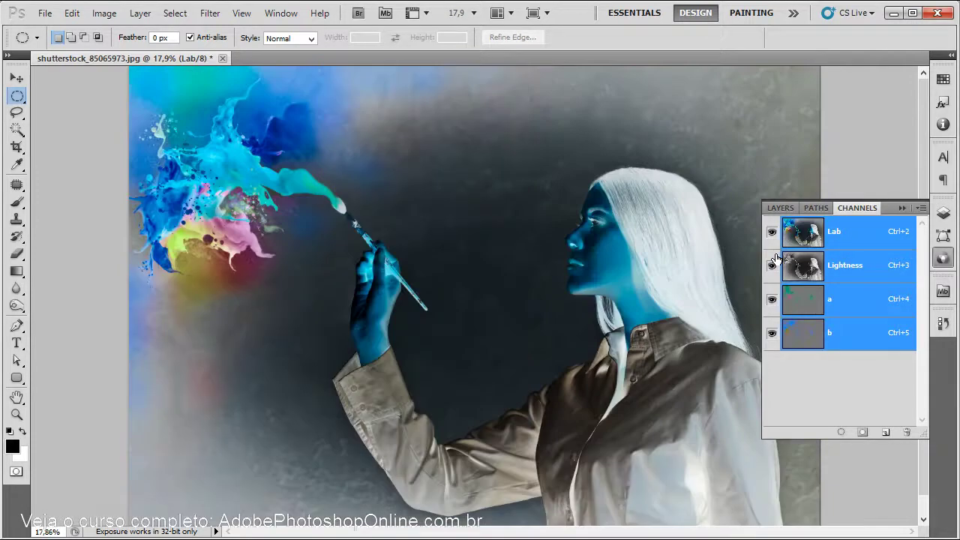
left_click(609, 218)
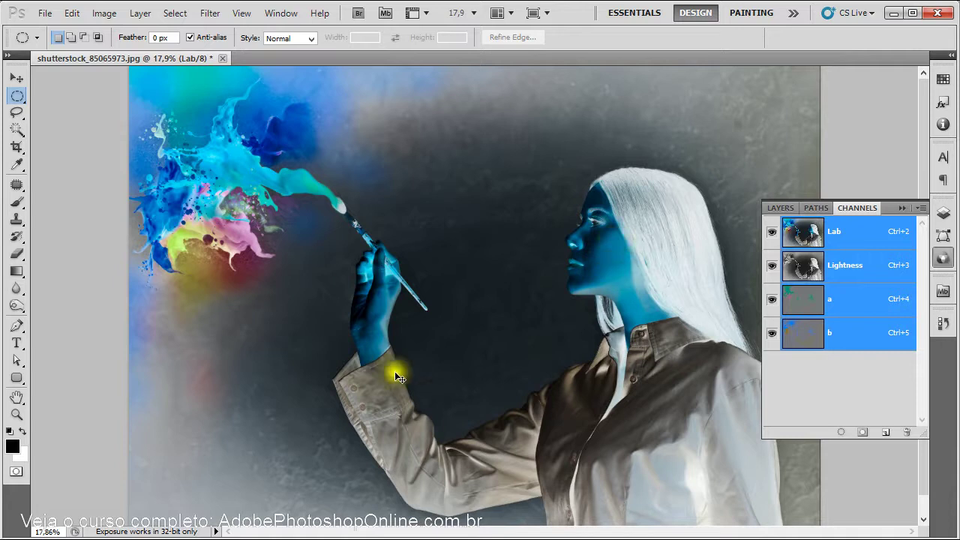
key("ctrl+z")
- Invert only the Lightness channel, reselect the composite Lab channel and examine the hair and face
left_click(855, 268)
left_click(682, 294)
key("ctrl+i")
left_click(817, 238)
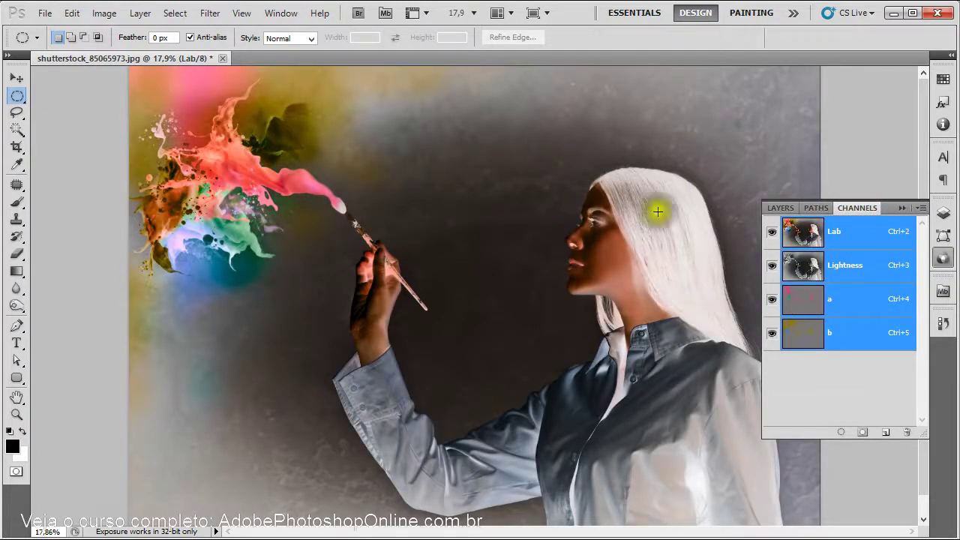
left_click_drag(638, 167, 718, 160)
left_click_drag(635, 248, 575, 232)
left_click_drag(574, 272, 550, 235)
key("ctrl+minus")
key("ctrl+minus")
key("ctrl+minus")
key("ctrl+minus")
key("ctrl+minus")
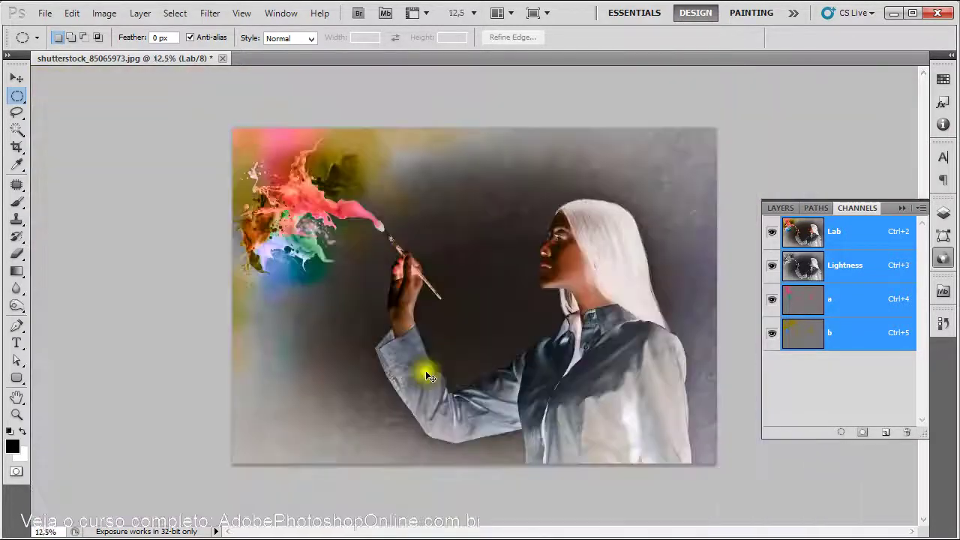
- Invert the a channel of the lightness-inverted image and reselect the composite Lab channel
left_click(486, 256)
left_click(854, 298)
key("ctrl+i")
left_click(855, 227)
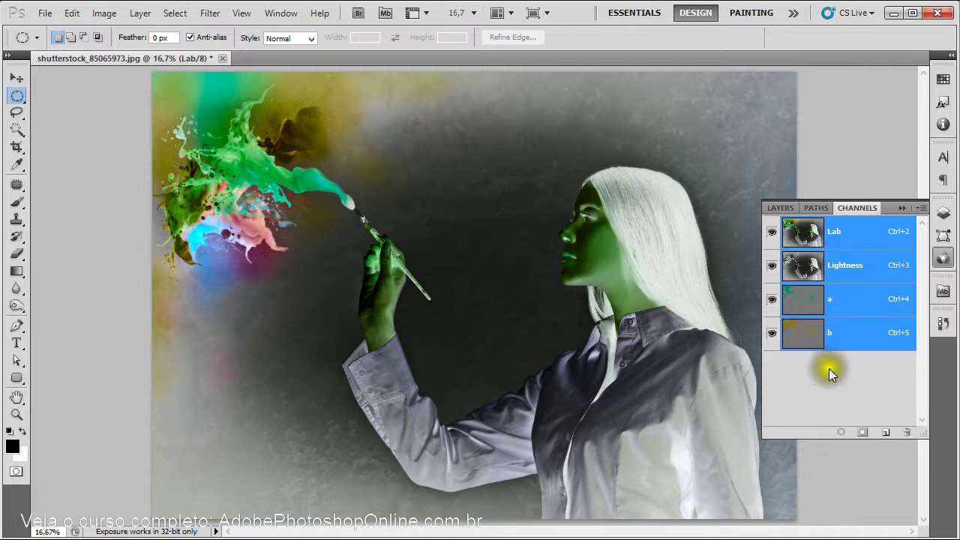
- Undo the inversions of the Lightness and a channels, and target the Lightness channel with all channels visible
key("ctrl+alt+z")
key("ctrl+alt+z")
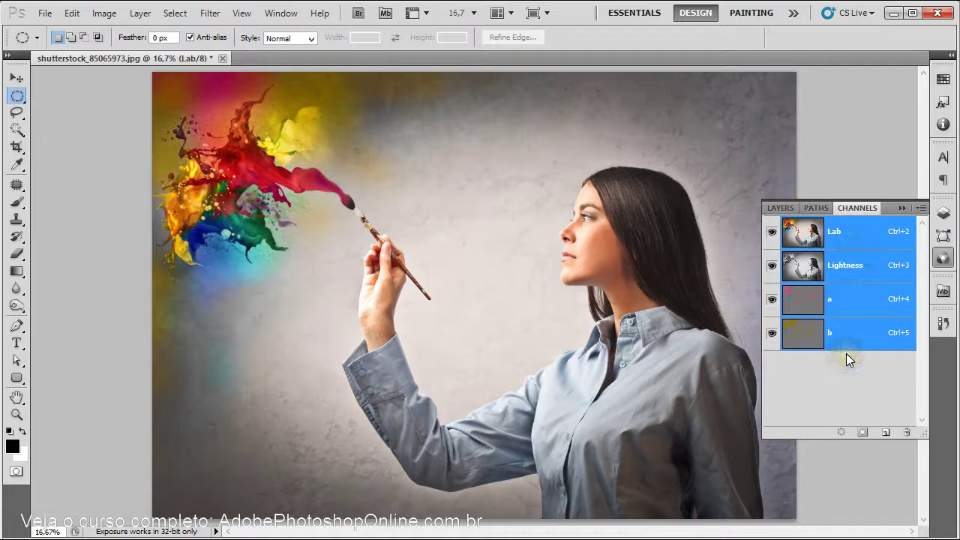
key("ctrl+3")
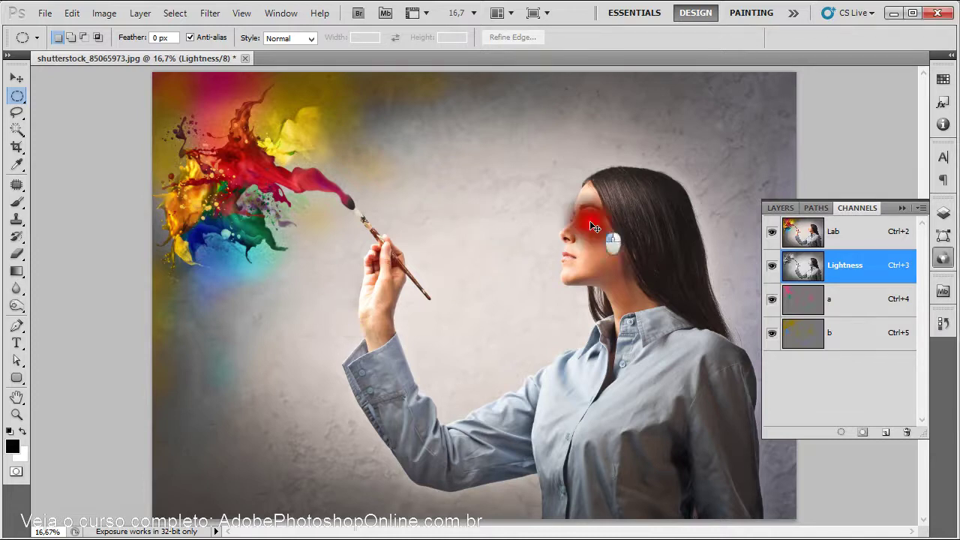
scroll(600, 225, "up", 1)
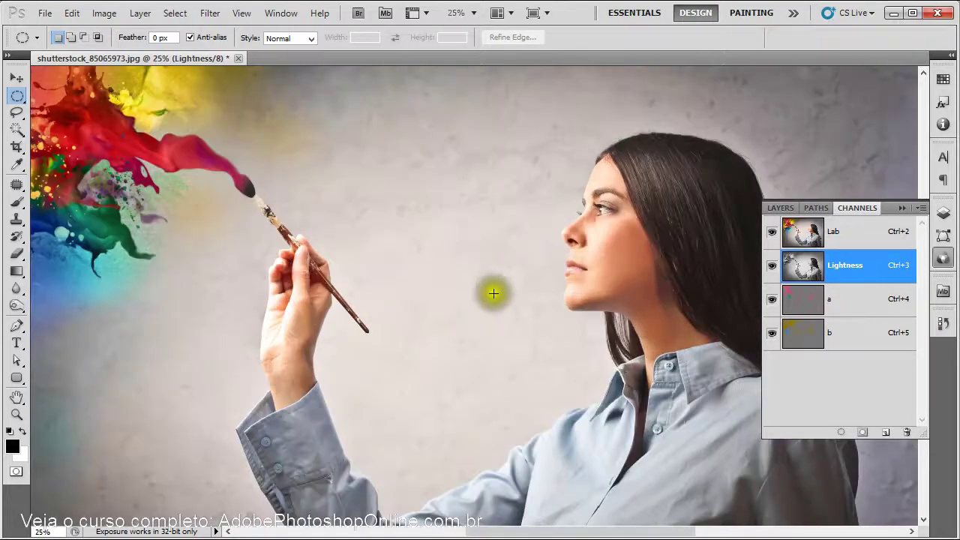
scroll(494, 293, "down", 1)
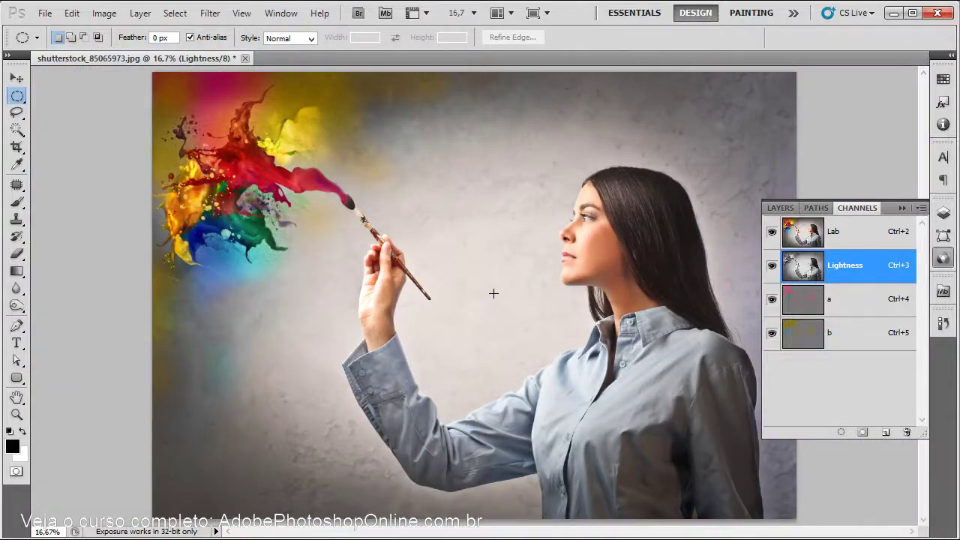
- Select only the a channel, show all the channels, and invert the a channel
left_click(853, 241)
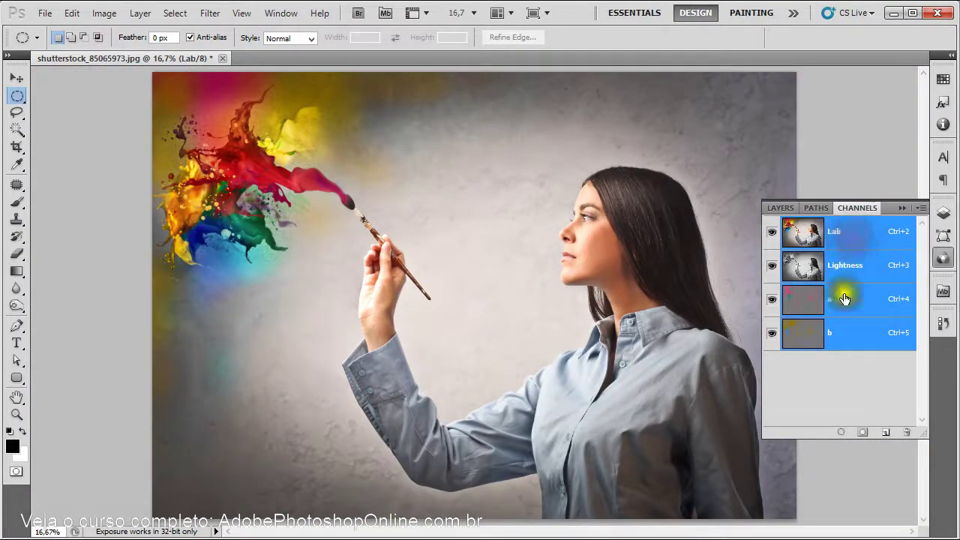
left_click(844, 302)
left_click(845, 231)
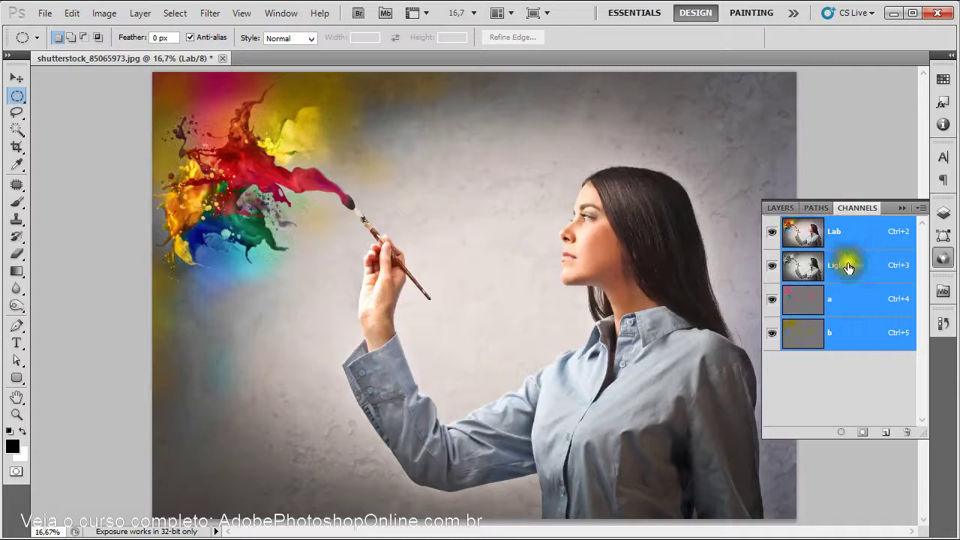
left_click(858, 302)
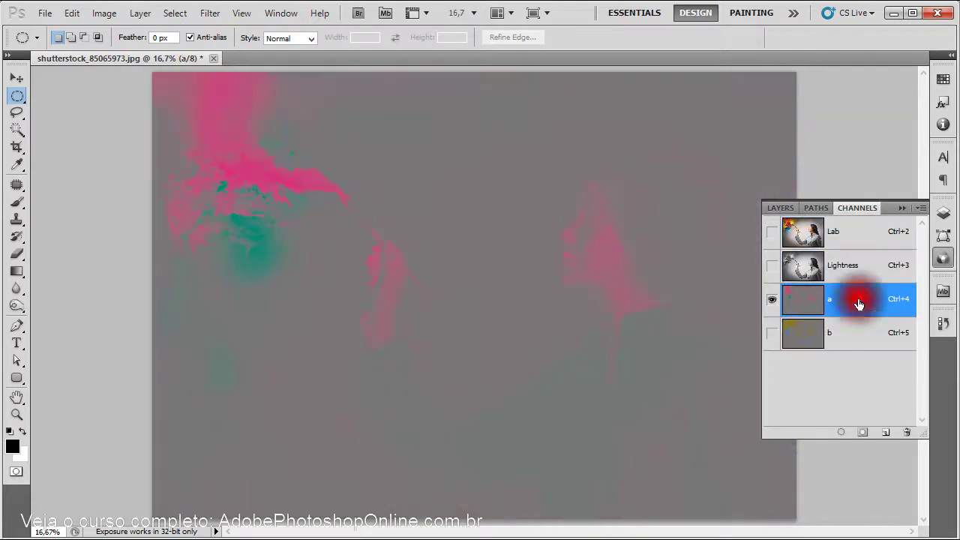
left_click(771, 232)
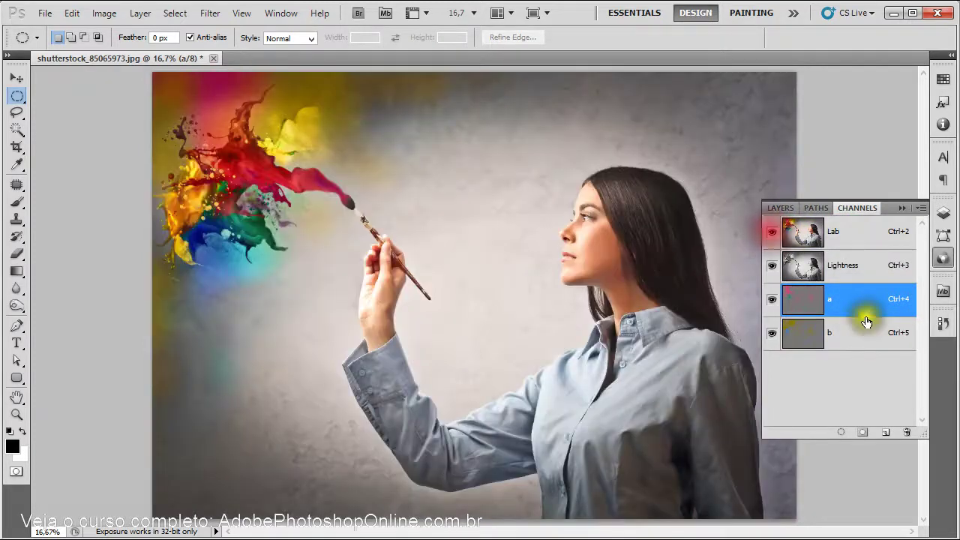
key("ctrl+i")
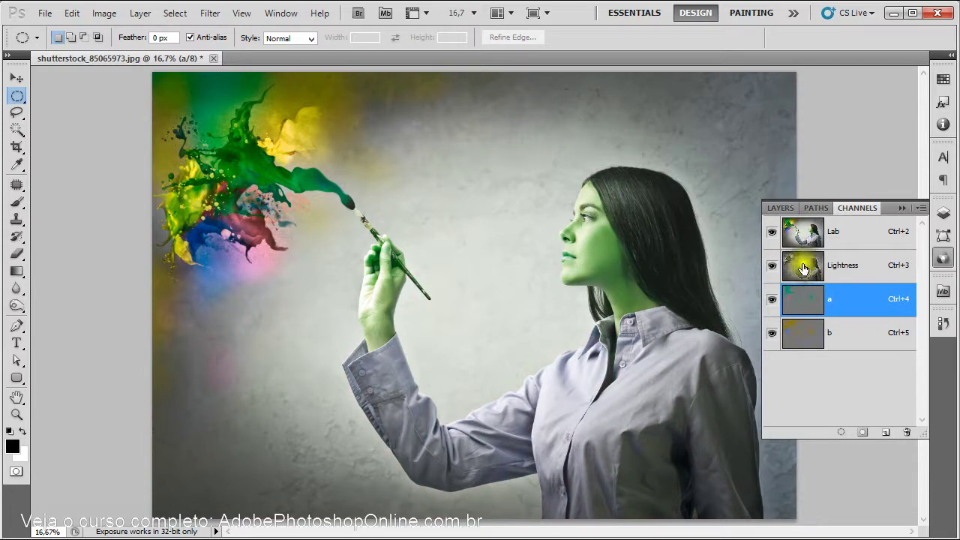
- Target the Lightness channel with all channels visible
left_click(857, 268)
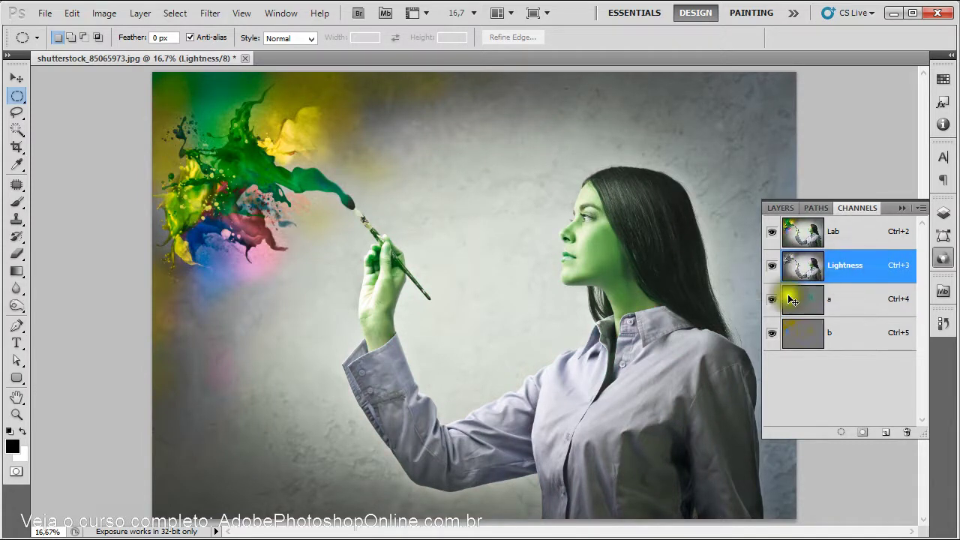
left_click(638, 217, "ctrl")
left_click(677, 224, "ctrl")
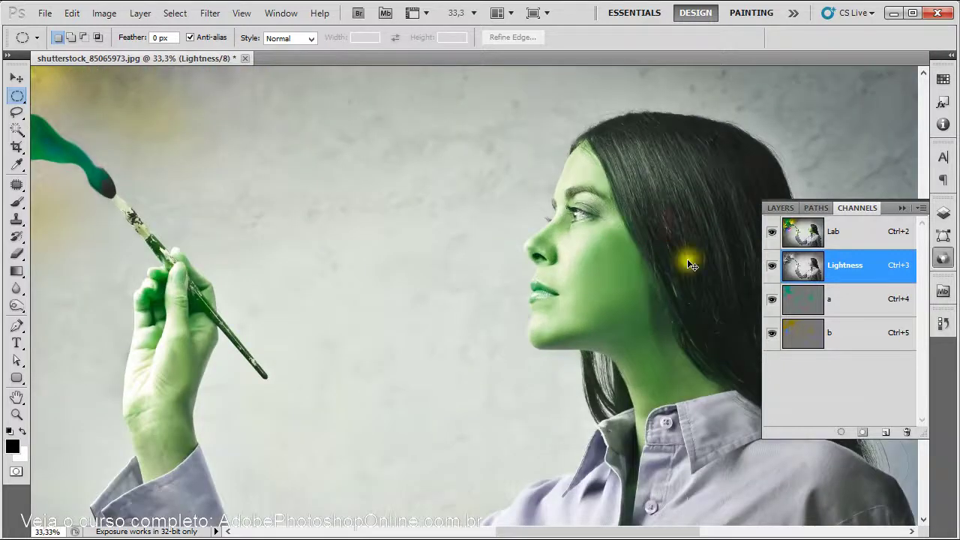
key("ctrl+m")
key("Escape")
- Try a Curves adjustment on the Lightness channel, bending the curve with points in the highlights and midtones
left_click(102, 13)
mouse_move(123, 51)
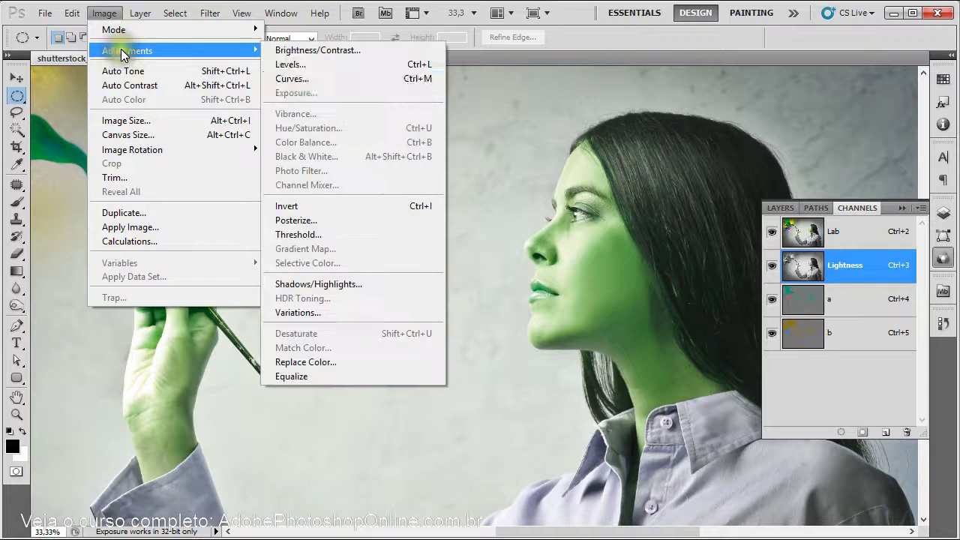
left_click(417, 79)
left_click_drag(279, 255, 297, 242)
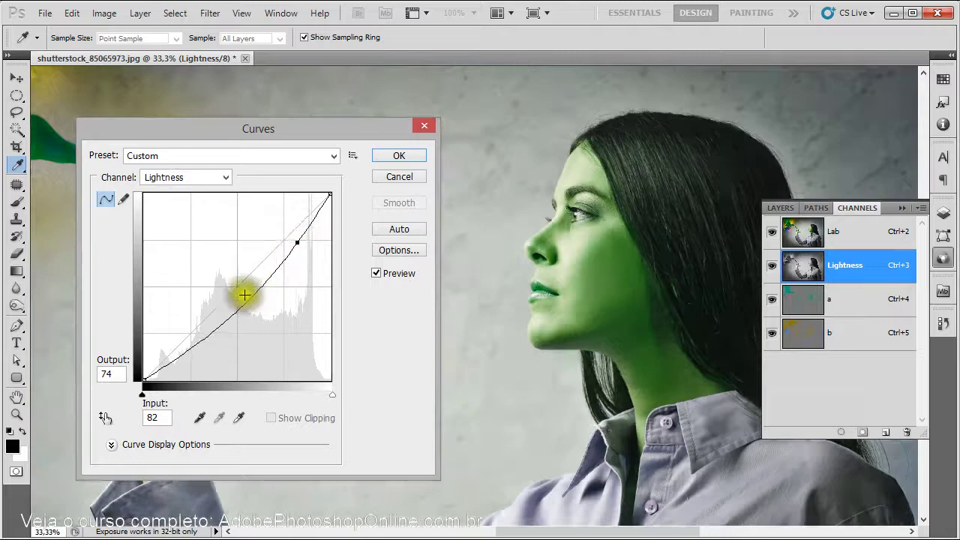
left_click_drag(202, 327, 194, 313)
left_click_drag(297, 242, 300, 251)
left_click_drag(264, 279, 261, 256)
left_click_drag(195, 313, 247, 273)
- Refine the Lightness curve's midtone and highlight points while checking the face up close, and apply the Curves adjustment
left_click_drag(622, 257, 659, 247)
left_click_drag(382, 129, 295, 132)
left_click_drag(173, 257, 186, 248)
left_click_drag(159, 280, 167, 276)
left_click_drag(213, 254, 223, 249)
mouse_move(123, 333)
left_mouse_down()
mouse_move(127, 317)
mouse_move(116, 317)
mouse_move(130, 324)
left_mouse_up()
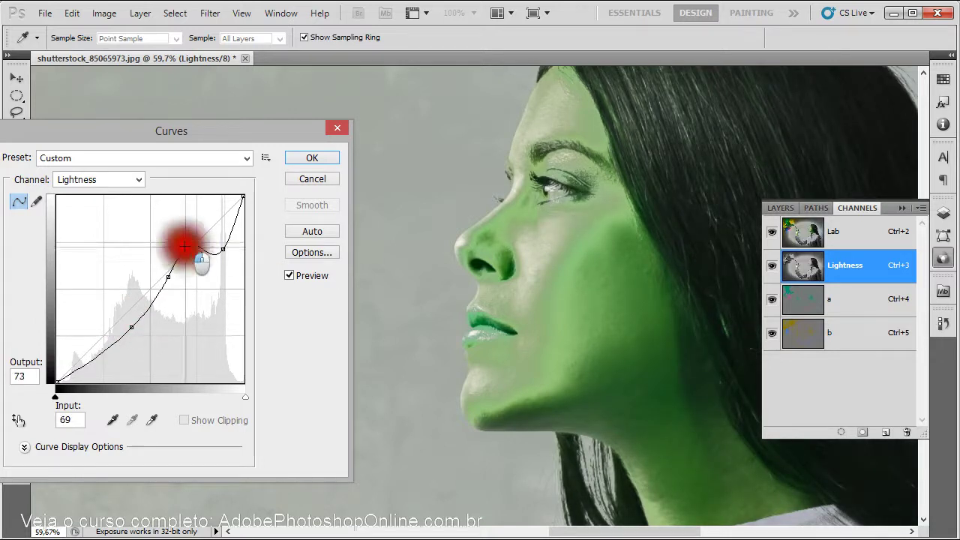
mouse_move(187, 246)
left_mouse_down()
mouse_move(178, 223)
mouse_move(185, 242)
left_mouse_up()
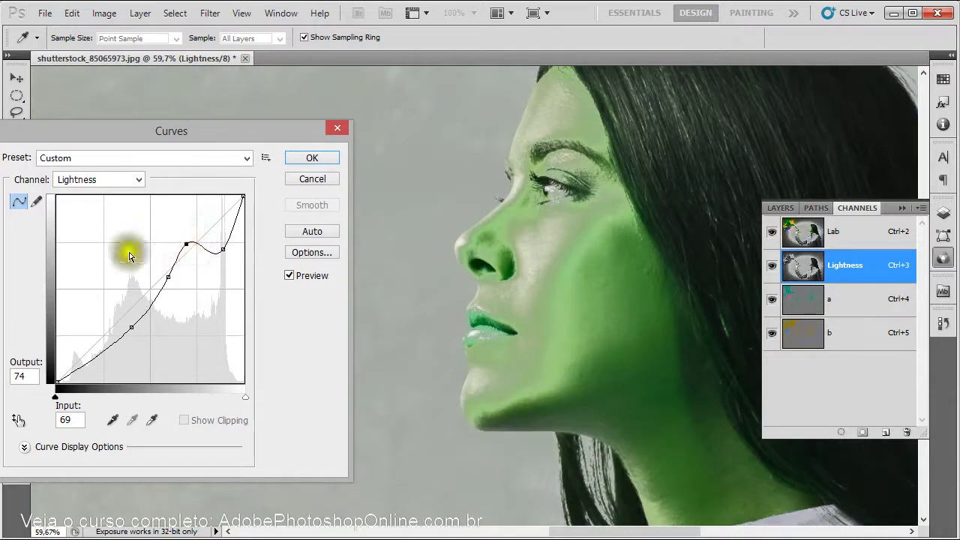
mouse_move(186, 247)
left_mouse_down()
mouse_move(179, 276)
mouse_move(140, 324)
mouse_move(129, 322)
mouse_move(183, 264)
mouse_move(223, 250)
mouse_move(222, 214)
mouse_move(221, 228)
mouse_move(188, 246)
left_mouse_up()
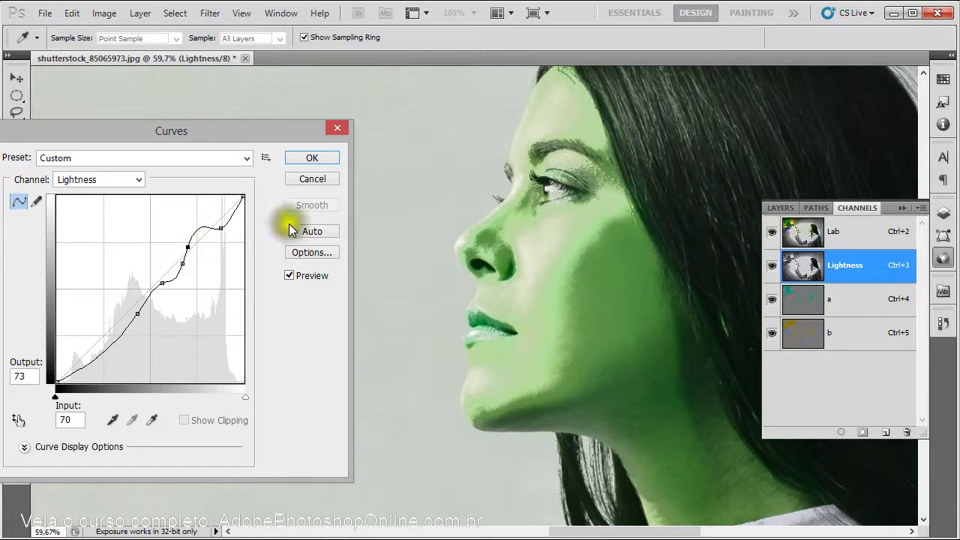
left_click_drag(281, 129, 258, 138)
left_click(288, 165)
- Examine the adjusted light and shadow on the face, hair and shirt, and undo the Curves adjustment
key("m")
key("ctrl+minus")
key("ctrl+minus")
key("ctrl+minus")
key("ctrl+minus")
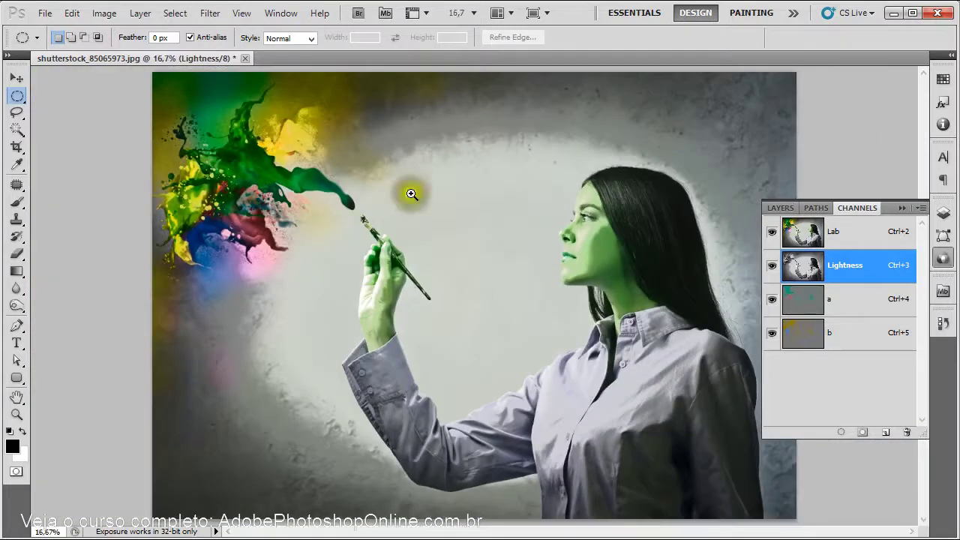
scroll(585, 206, "up", 4)
left_click_drag(707, 219, 732, 221)
left_click_drag(637, 360, 455, 114)
left_click_drag(614, 371, 430, 87)
left_click_drag(423, 350, 456, 163)
scroll(414, 149, "up", 1)
scroll(401, 321, "down", 3)
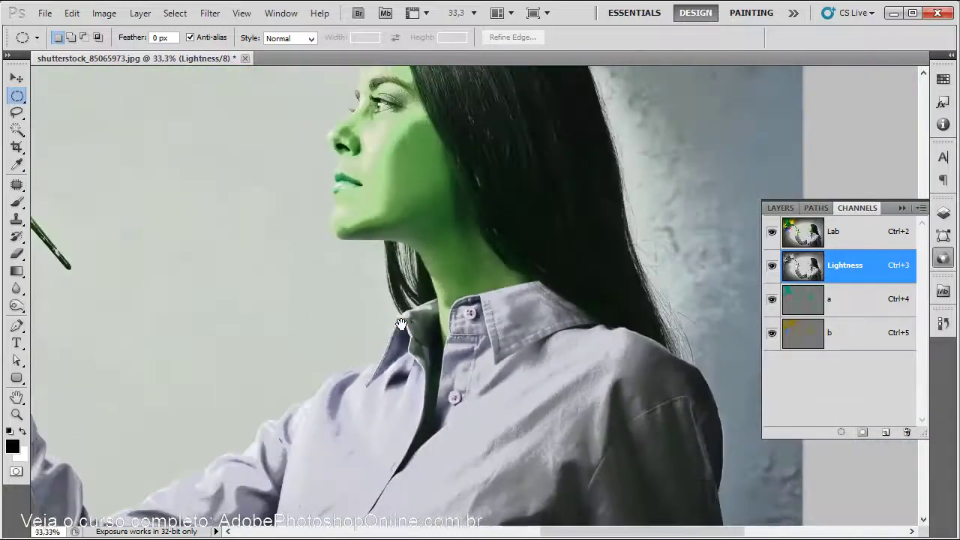
mouse_move(402, 323)
left_mouse_down()
mouse_move(428, 285)
mouse_move(475, 275)
mouse_move(535, 367)
left_mouse_up()
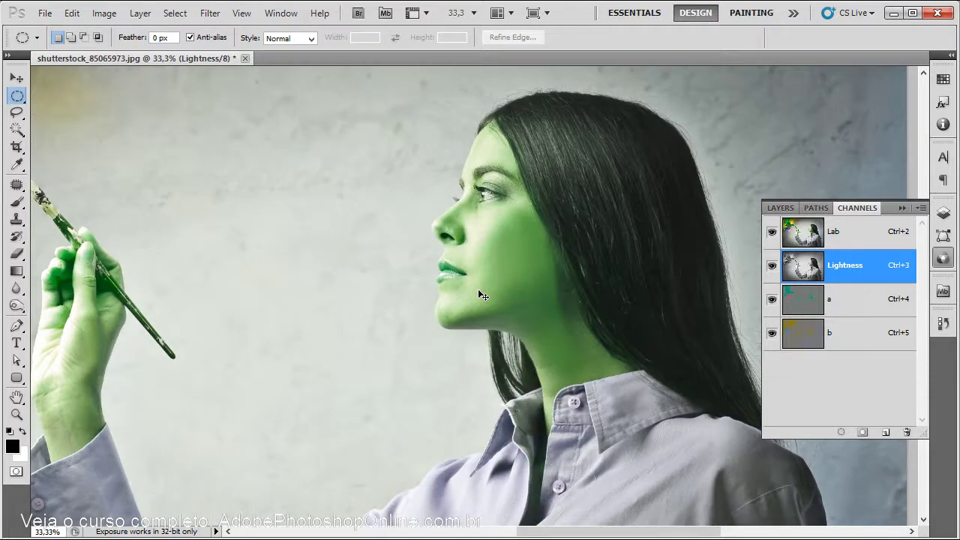
- Start a new Lightness Curves adjustment, darkening the midtones and highlights with a dip before the bright tones
key("ctrl+m")
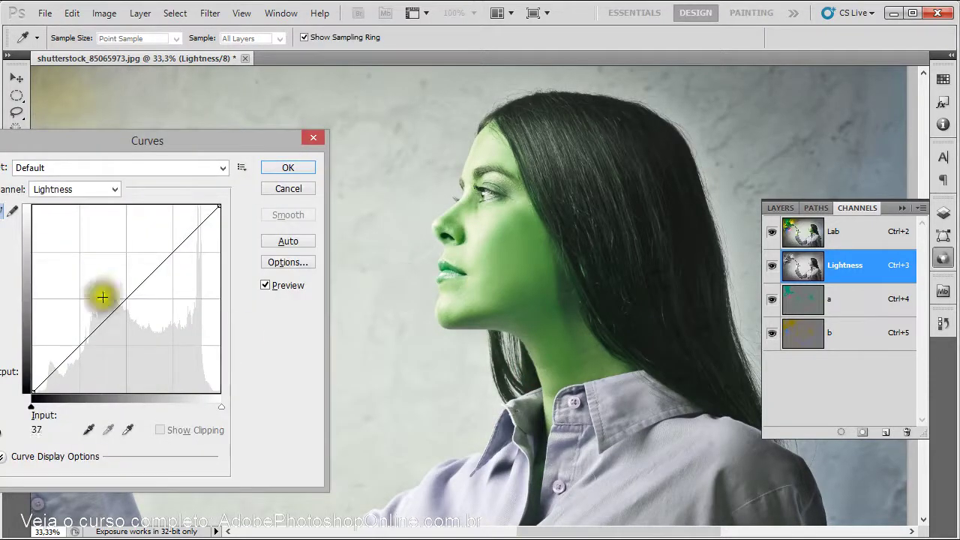
left_click(195, 242)
left_click_drag(195, 241, 195, 247)
left_click(157, 273)
left_click_drag(152, 276, 168, 243)
left_click_drag(139, 293, 138, 287)
left_click_drag(195, 245, 199, 255)
mouse_move(137, 287)
left_mouse_down()
mouse_move(135, 278)
mouse_move(150, 279)
left_mouse_up()
mouse_move(128, 328)
left_mouse_down()
mouse_move(108, 321)
mouse_move(120, 320)
left_mouse_up()
left_click_drag(169, 243, 173, 245)
left_click(150, 282)
left_click_drag(150, 282, 155, 285)
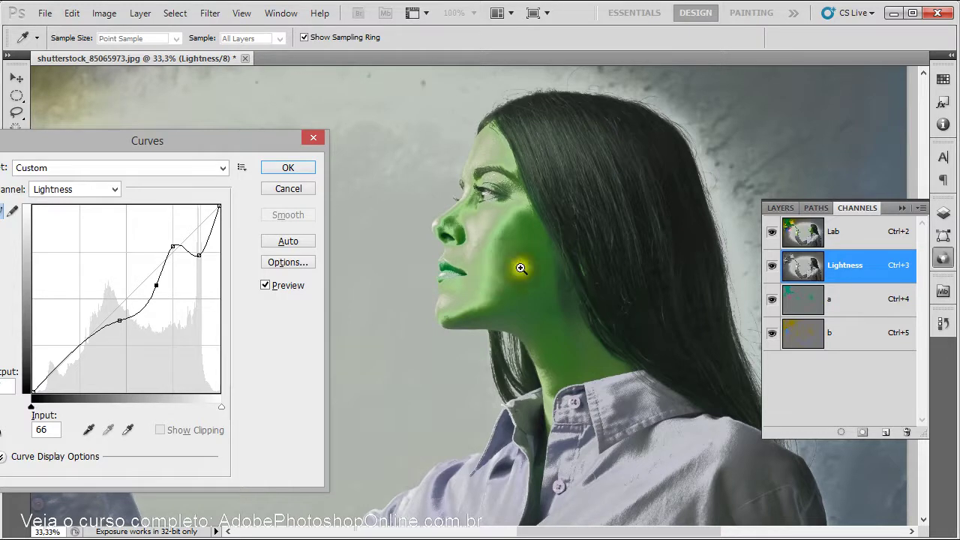
- Examine the curve's effect on the chin, neck and hair at up to 100% zoom
left_click(512, 306)
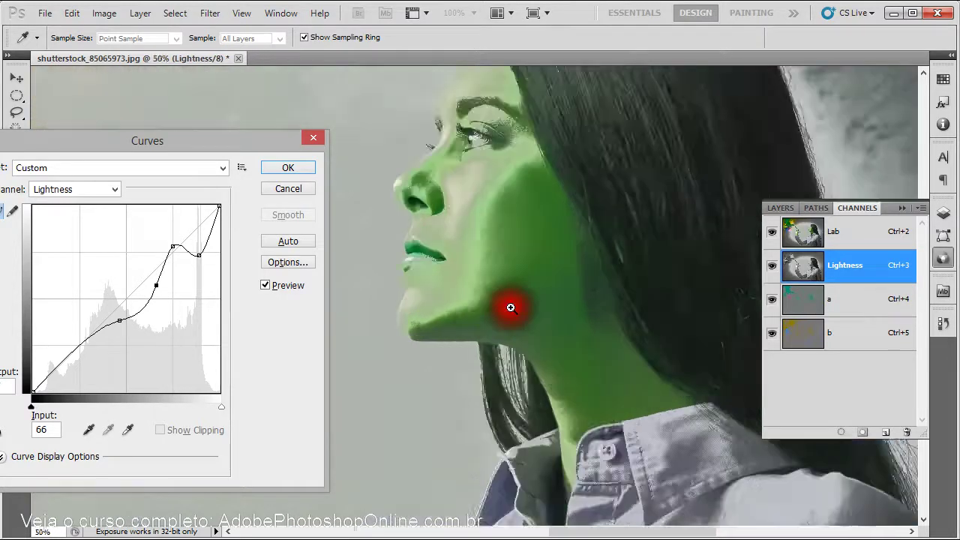
left_click(499, 310)
left_click_drag(510, 221, 509, 311)
left_click_drag(549, 267, 605, 154)
left_click(536, 212, "ctrl")
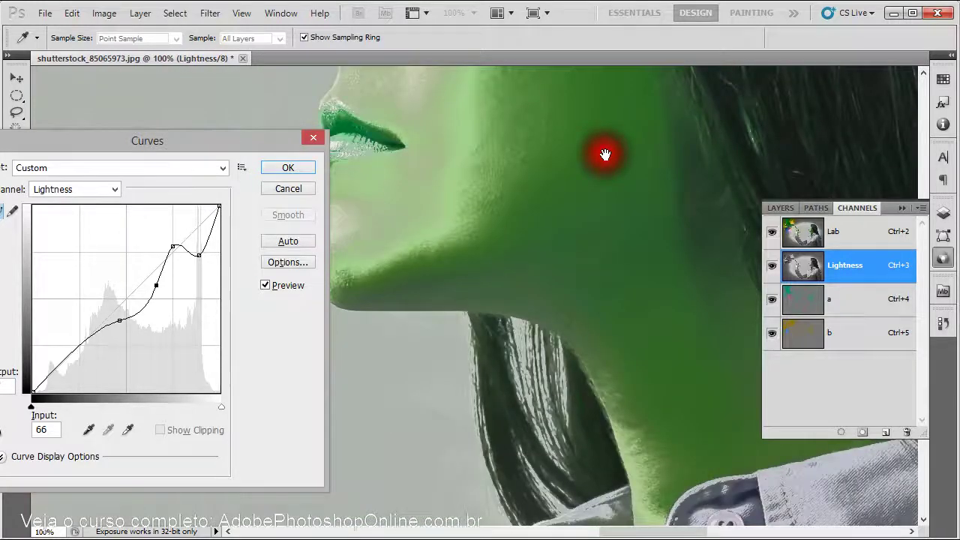
mouse_move(574, 240)
left_mouse_down()
mouse_move(553, 220)
mouse_move(604, 216)
mouse_move(572, 239)
mouse_move(578, 255)
left_mouse_up()
left_click(552, 220, "alt")
left_click(551, 222, "alt")
- Reshape the Lightness curve for stronger contrast, deepening the shadows, raising the highlights and placing a point at input 66, output 67
left_click_drag(154, 290, 155, 278)
left_click(199, 254)
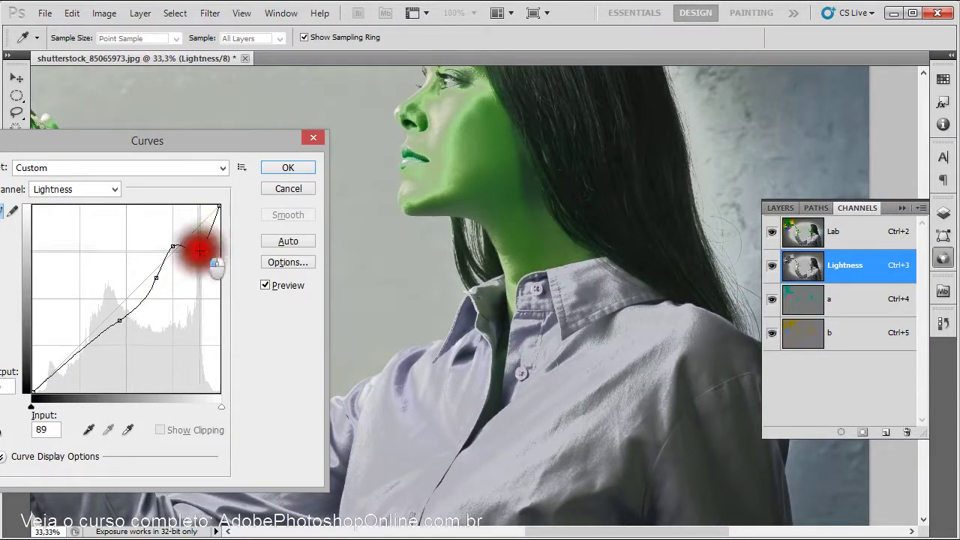
left_click_drag(155, 278, 158, 277)
left_click_drag(198, 249, 181, 262)
left_click_drag(158, 277, 161, 272)
left_click_drag(118, 324, 124, 318)
left_click_drag(162, 272, 156, 266)
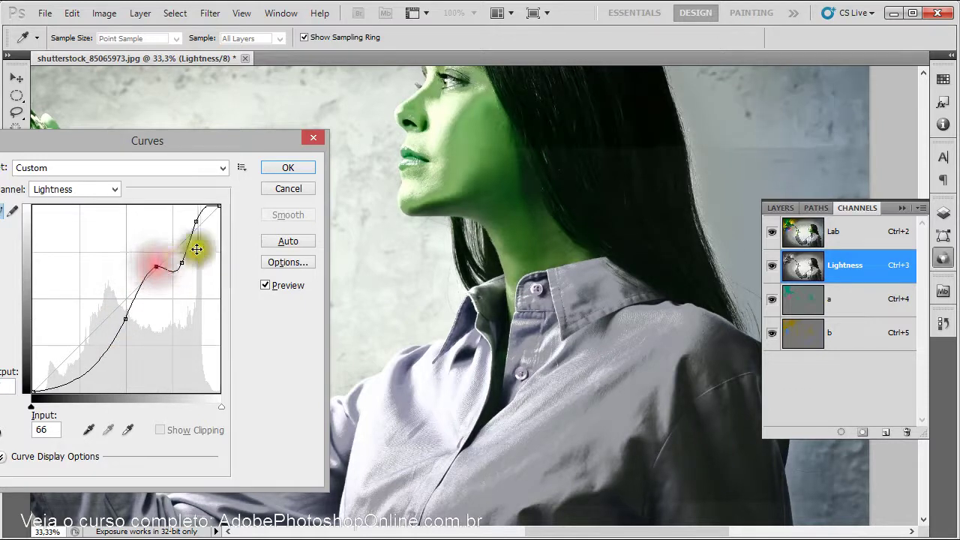
- Set the curve's lower midtone point to input 48, output 40, keep the black point at 0, and apply the curve
left_click_drag(243, 148, 282, 148)
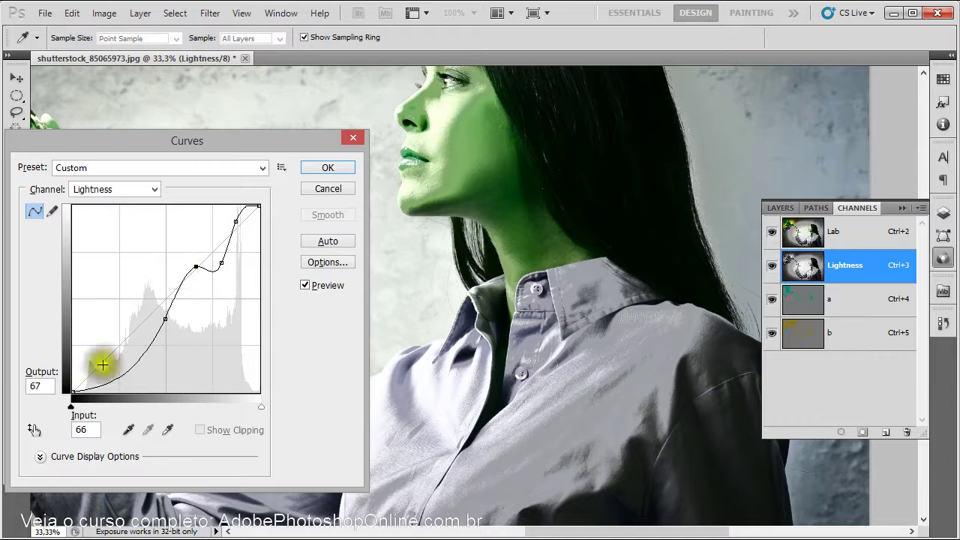
left_click(163, 318)
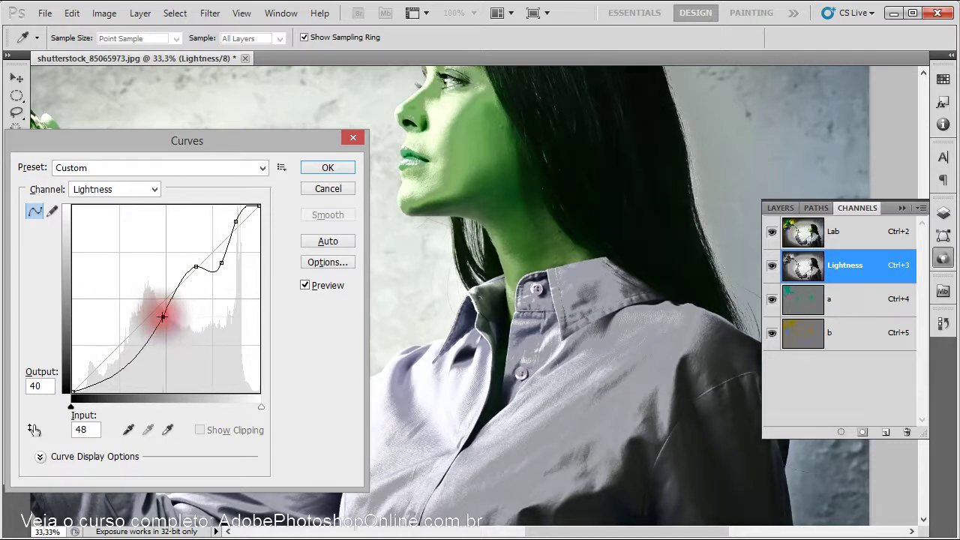
mouse_move(67, 395)
left_mouse_down()
mouse_move(72, 299)
mouse_move(62, 393)
left_mouse_up()
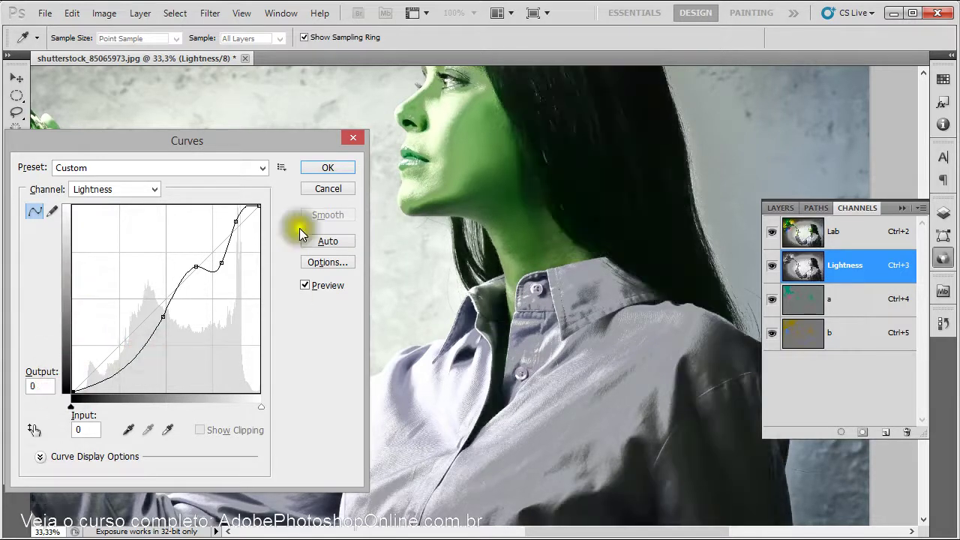
left_click(328, 171)
- Reselect the composite Lab channel and brighten the Lightness midtones with a Levels adjustment
left_click_drag(482, 187, 504, 242)
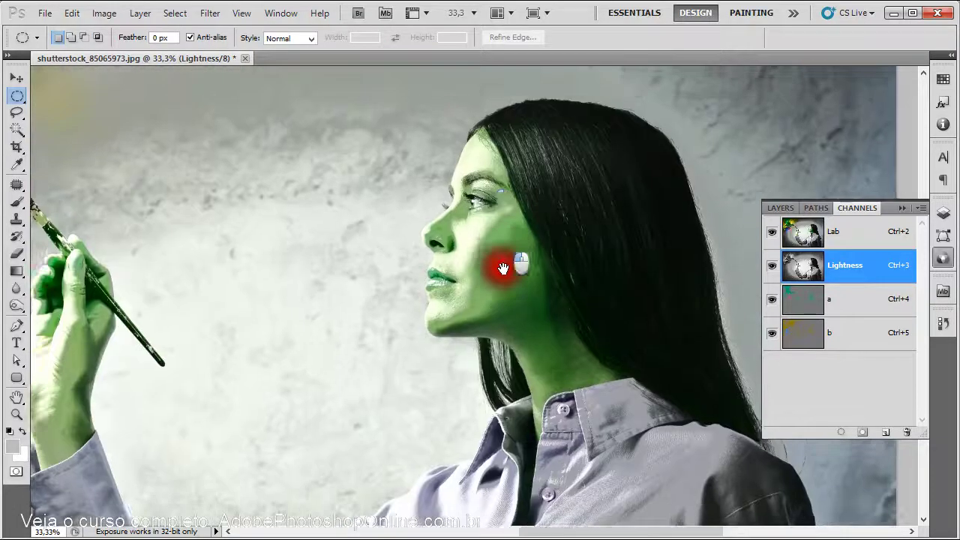
mouse_move(439, 325)
left_mouse_down()
mouse_move(558, 232)
mouse_move(422, 193)
mouse_move(516, 285)
mouse_move(420, 293)
mouse_move(467, 399)
mouse_move(532, 331)
left_mouse_up()
key("ctrl+minus")
left_click(842, 225)
key("ctrl+l")
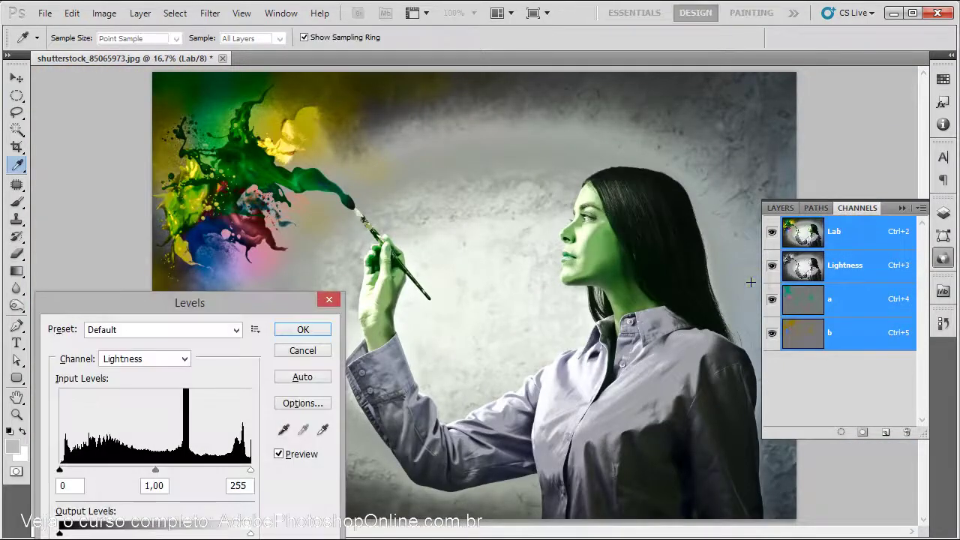
mouse_move(134, 468)
left_mouse_down()
mouse_move(108, 468)
mouse_move(119, 468)
left_mouse_up()
left_click(315, 331)
key("m")
- Check the brightened image up close, and convert it to RGB Color mode
left_click_drag(697, 231, 456, 170)
left_click(456, 170, "alt")
left_click(439, 225, "alt")
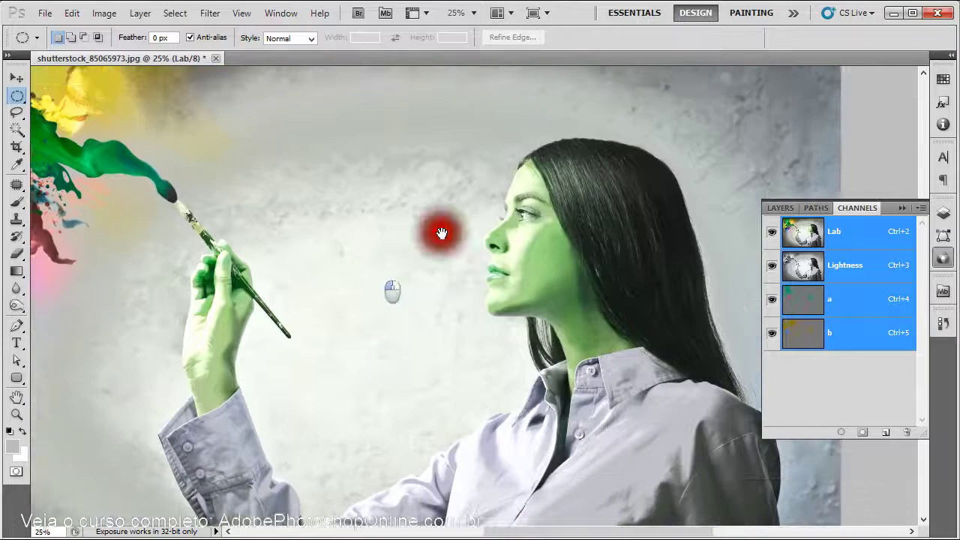
key("ctrl+plus")
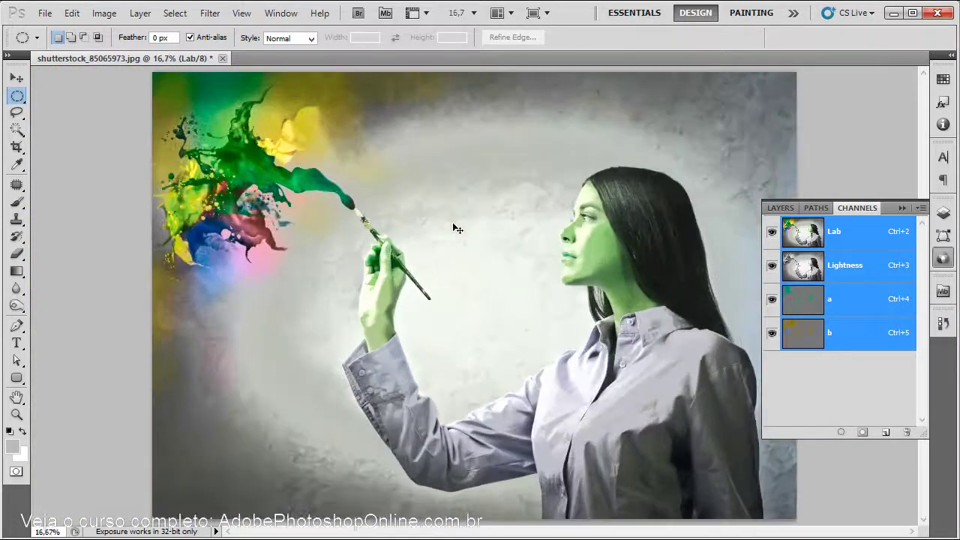
left_click(94, 15)
mouse_move(114, 31)
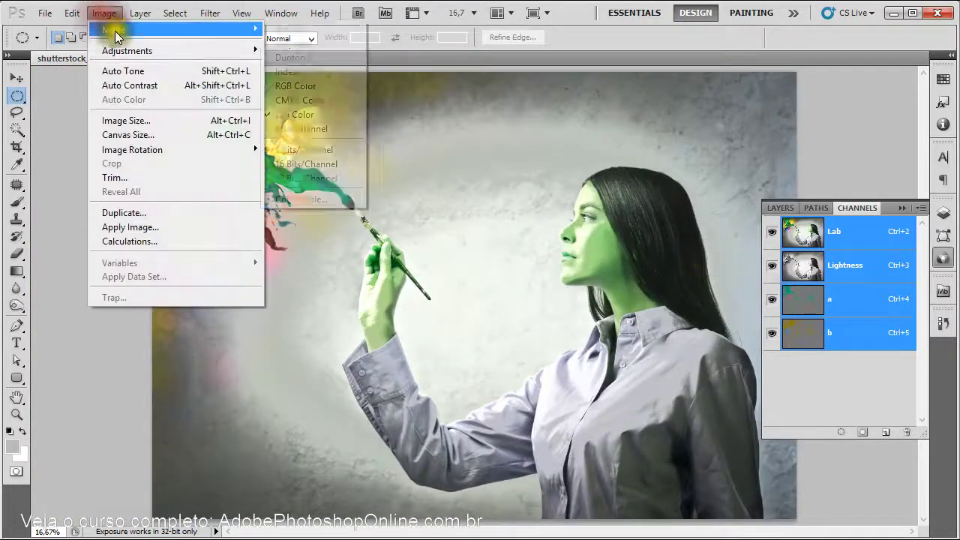
left_click(325, 85)
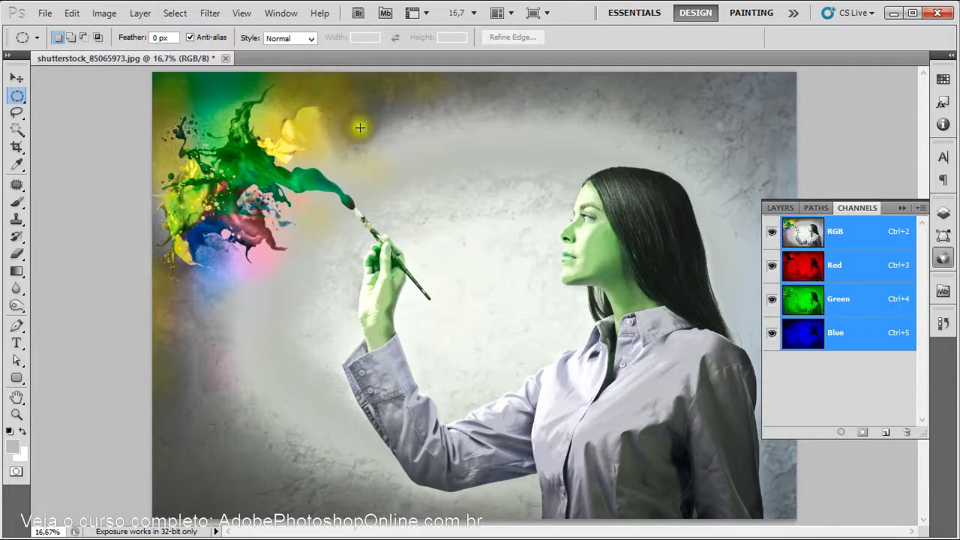
- Try converting the image to CMYK Color mode and undo the conversion
left_click(102, 13)
mouse_move(105, 29)
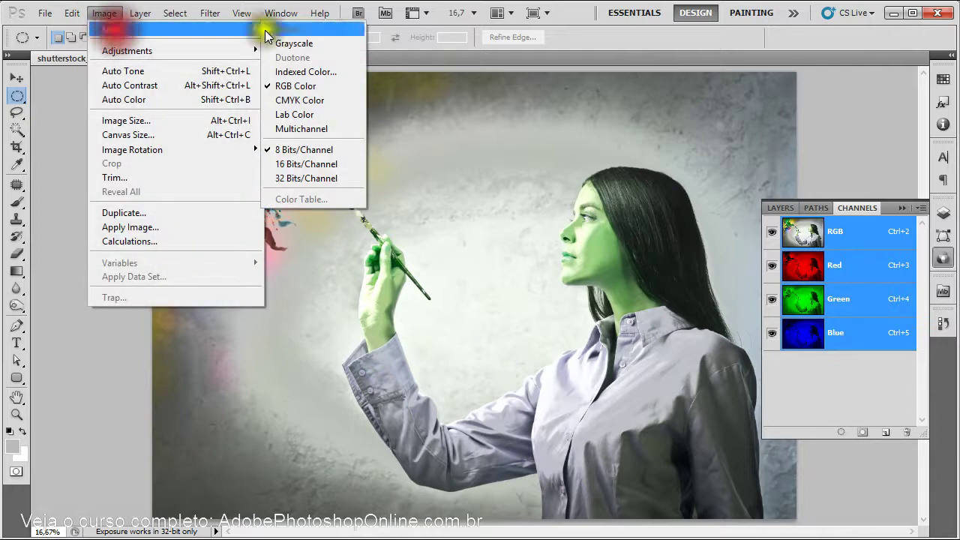
left_click(322, 99)
left_click(540, 202)
key("ctrl+z")
left_click(559, 196)
- Convert the image to Grayscale mode, discarding its color information
left_click(105, 14)
left_click(114, 15)
left_click(122, 15)
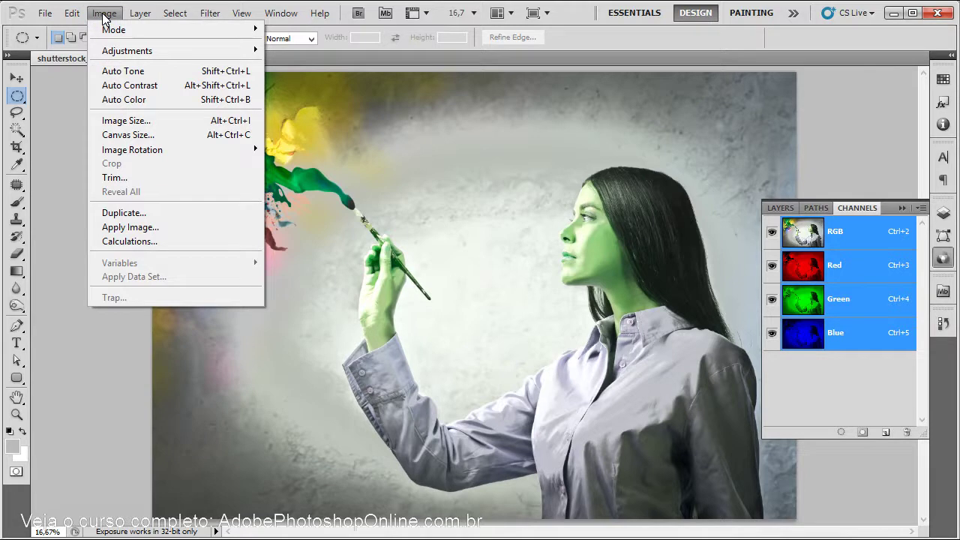
left_click(115, 30)
mouse_move(113, 30)
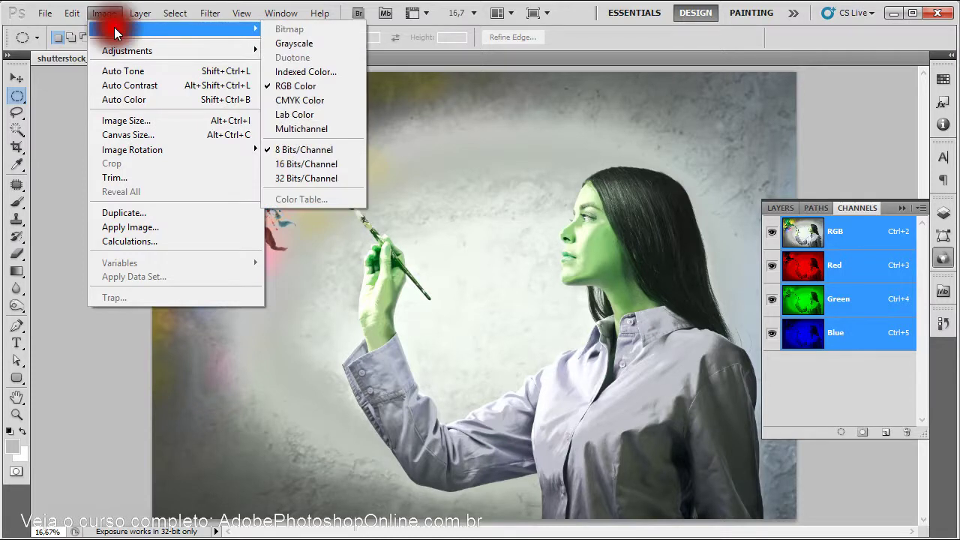
left_click(313, 43)
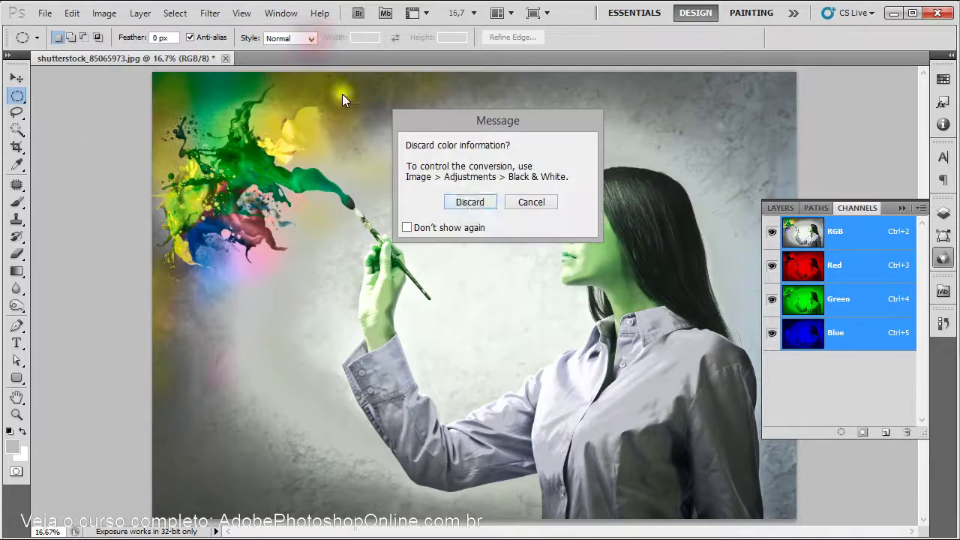
left_click(469, 201)
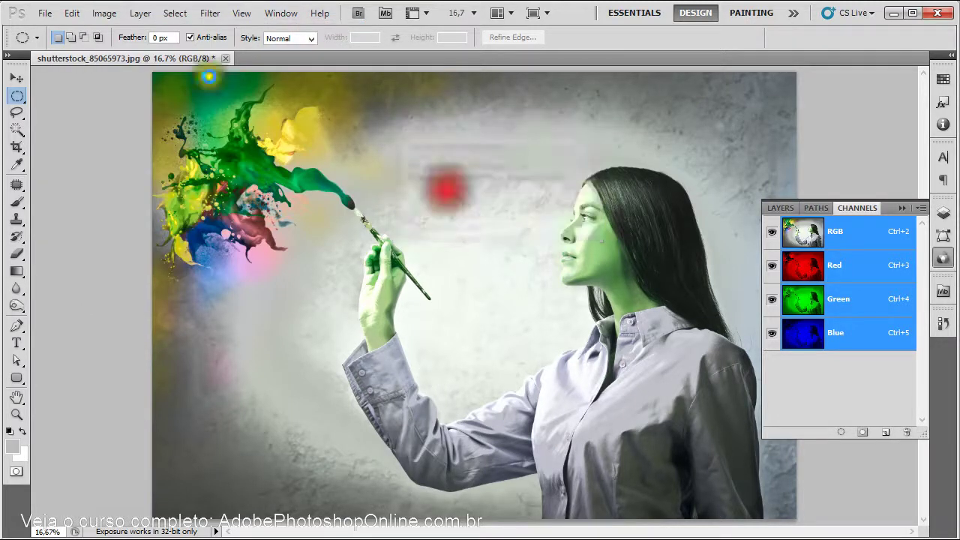
- Open the Duotone conversion settings for the grayscale image and check the PANTONE Yellow C ink in its color library
left_click(104, 13)
mouse_move(149, 32)
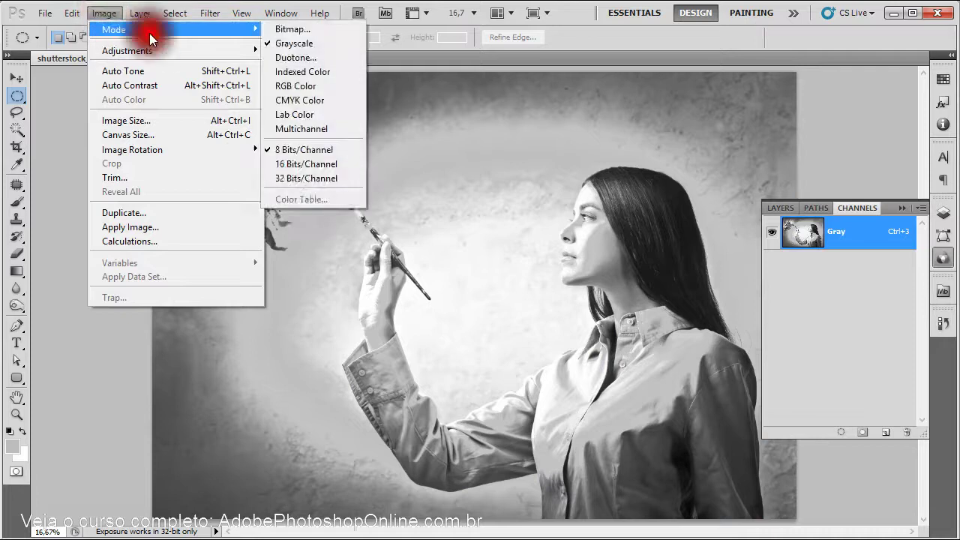
left_click(288, 57)
left_click_drag(162, 229, 197, 221)
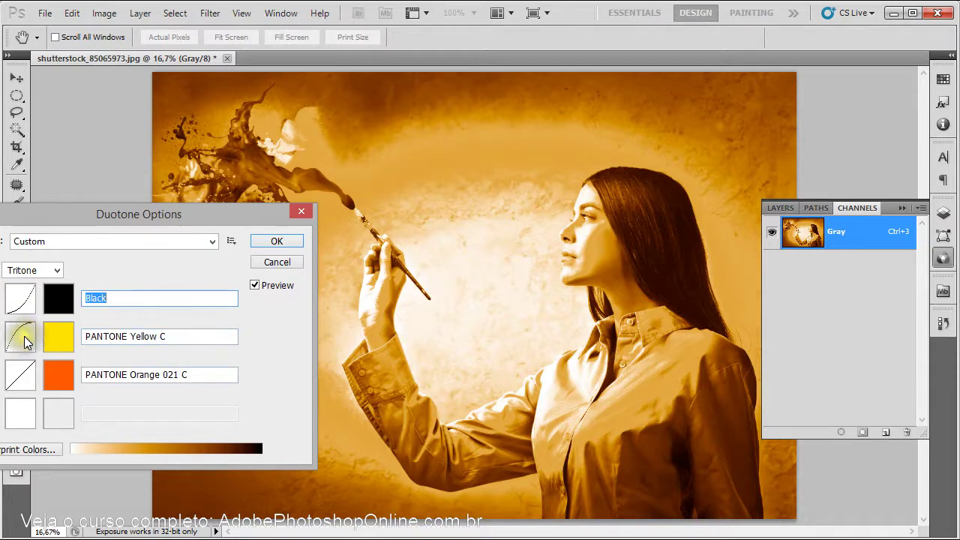
left_click(63, 337)
key("Return")
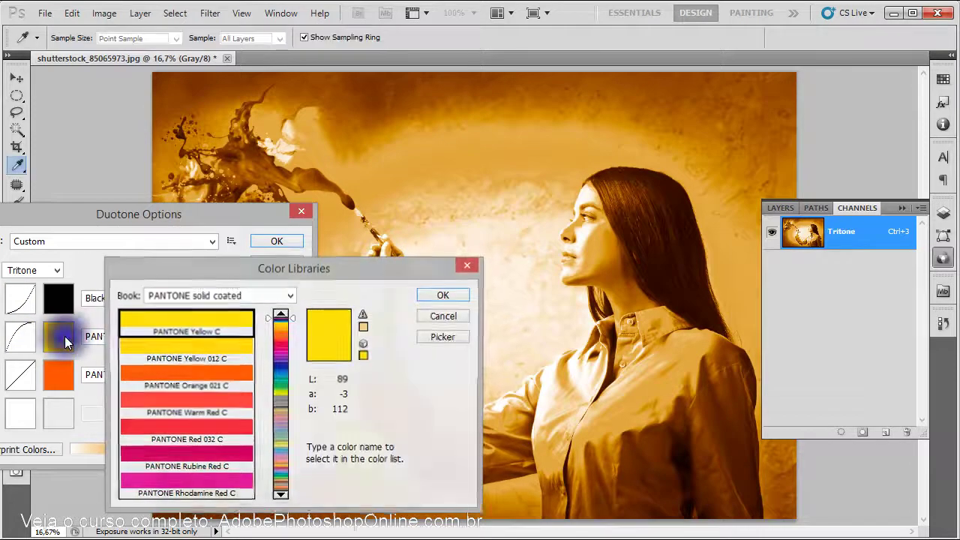
left_click(60, 343)
key("Return")
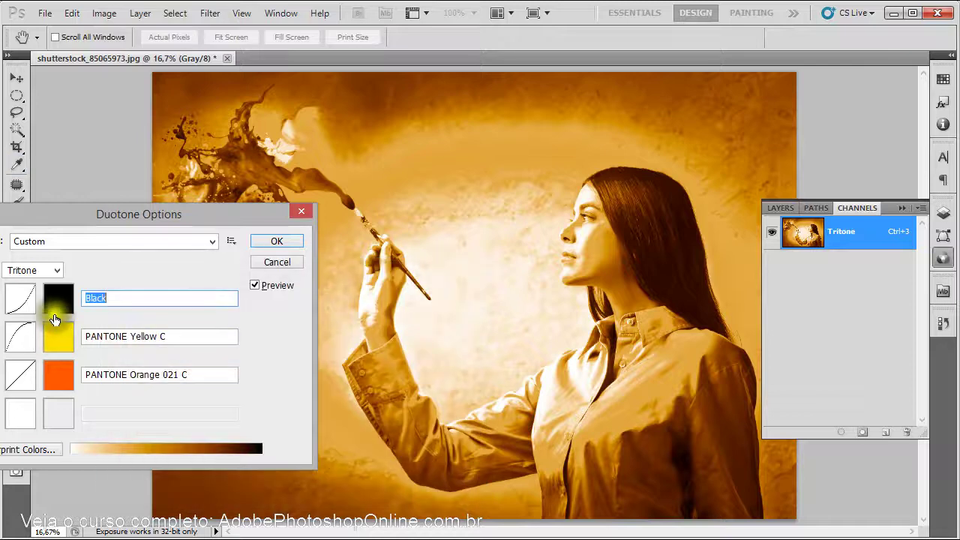
- Set the duotone type to Monotone and shape the Black ink curve with 26.3% at 30, 56.9% at 60 and 71.3% at 70
left_click(30, 286)
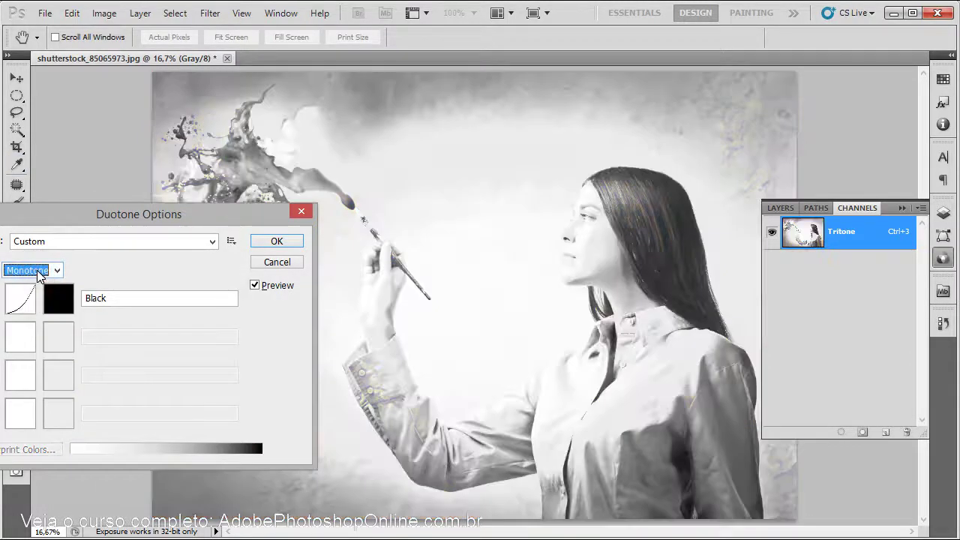
left_click(20, 298)
left_click_drag(772, 436, 670, 412)
left_click(670, 453)
left_click_drag(675, 499, 615, 517)
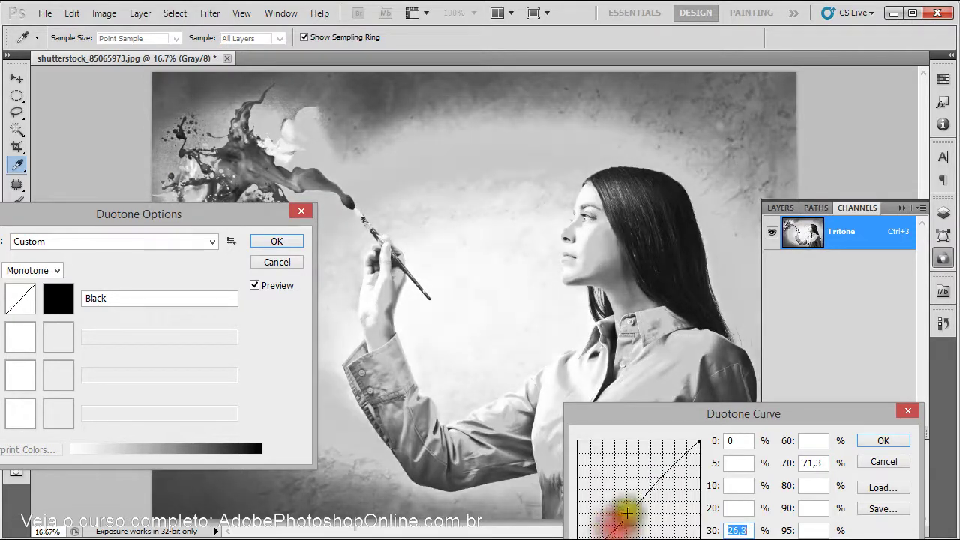
mouse_move(656, 484)
left_mouse_down()
mouse_move(643, 519)
mouse_move(645, 497)
mouse_move(654, 503)
left_mouse_up()
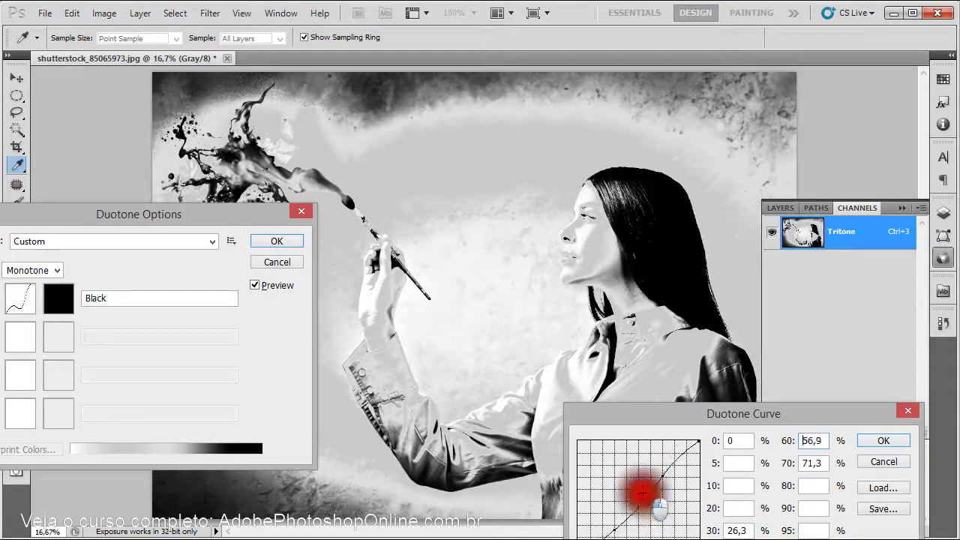
left_click(879, 440)
- Switch the type to Tritone and choose PANTONE Red 032 C as the second ink
left_click(51, 271)
left_click(33, 309)
left_click(60, 336)
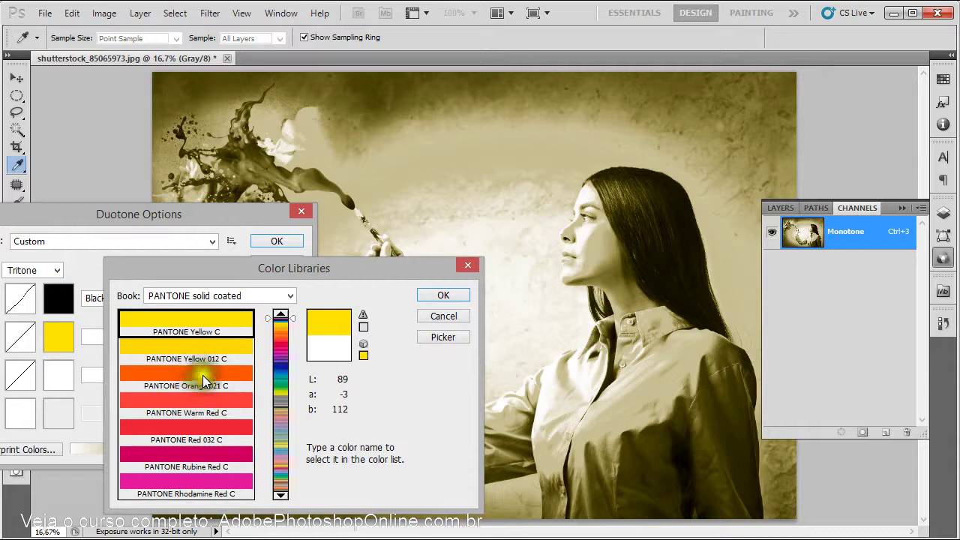
left_click(204, 429)
left_click(443, 295)
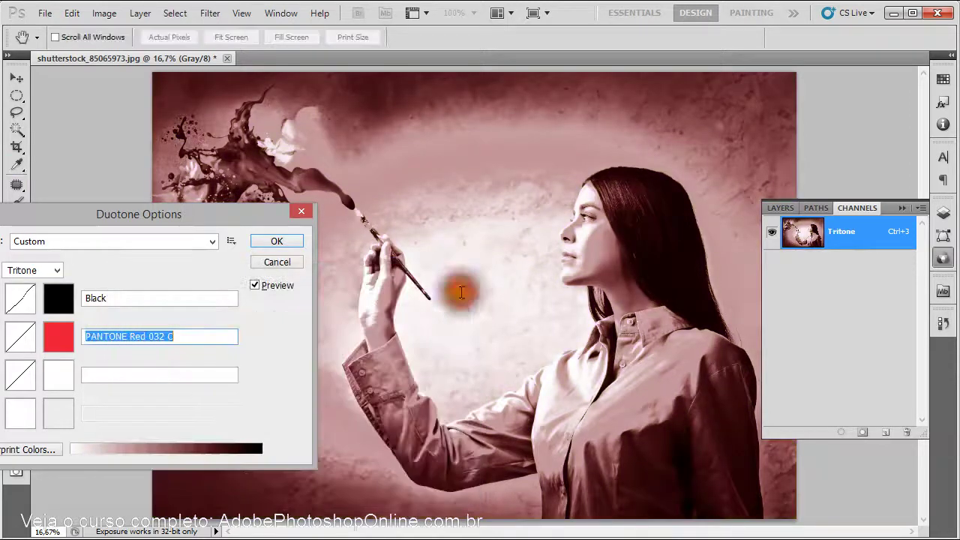
- Browse the color books for the third ink, then choose a bright green for it from the color picker instead
left_click(61, 368)
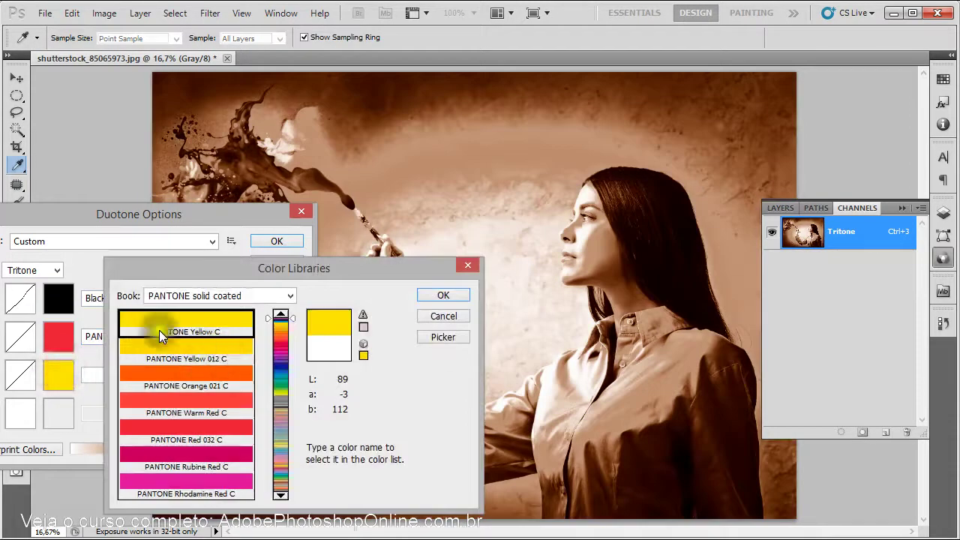
left_click(190, 296)
scroll(196, 330, "up", 5)
left_click(353, 293)
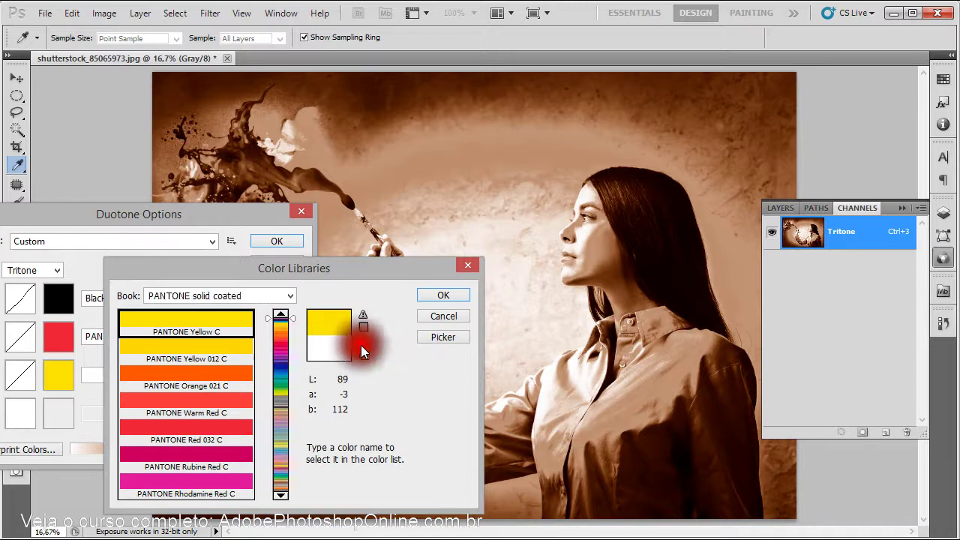
left_click(443, 337)
mouse_move(400, 277)
left_mouse_down()
mouse_move(440, 234)
mouse_move(368, 173)
left_mouse_up()
left_click_drag(304, 170, 317, 195)
left_click(257, 316)
left_click(317, 333)
left_click(300, 235)
left_click(452, 223)
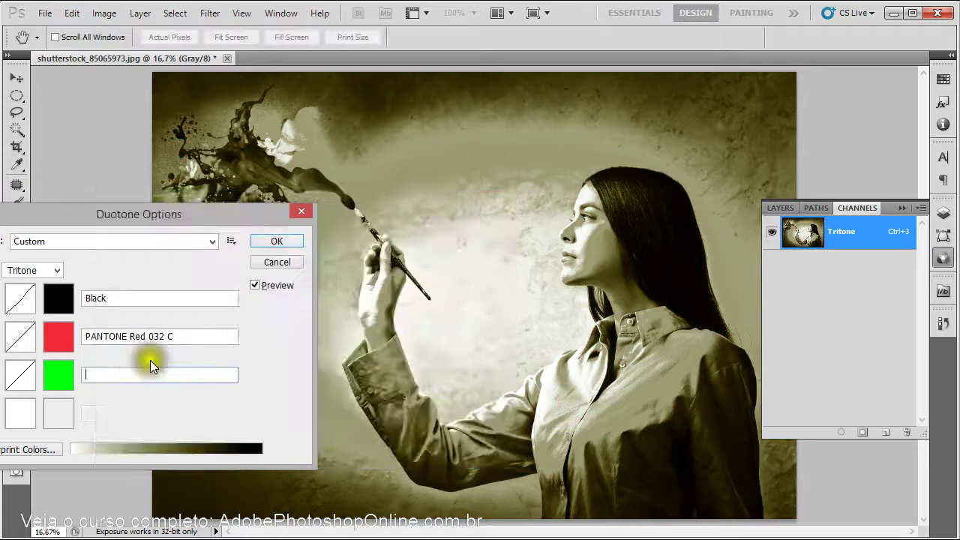
- Adjust the green ink's curve to 80% at 70 and 28.8% at 30, and accept it
left_click(26, 373)
left_click_drag(663, 477, 654, 465)
left_click_drag(628, 513, 616, 523)
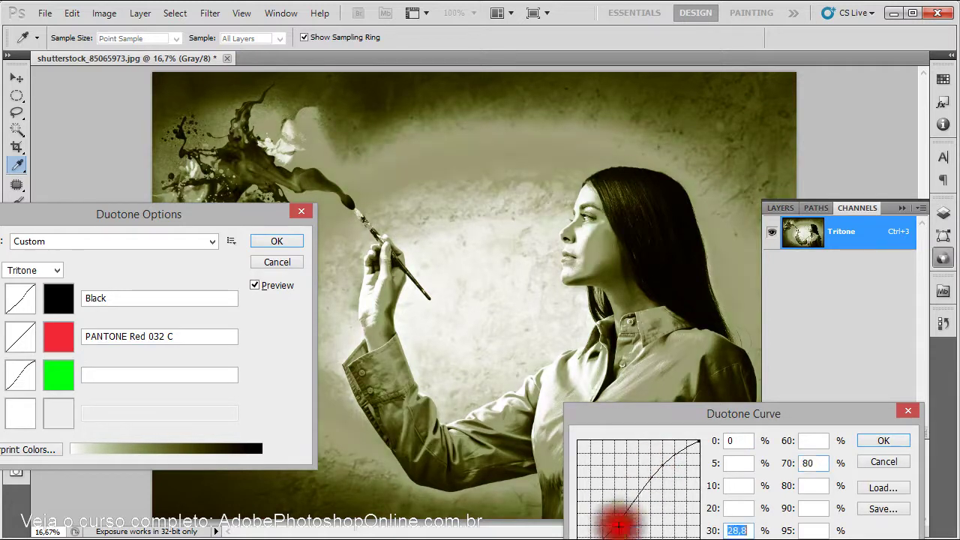
left_click(897, 441)
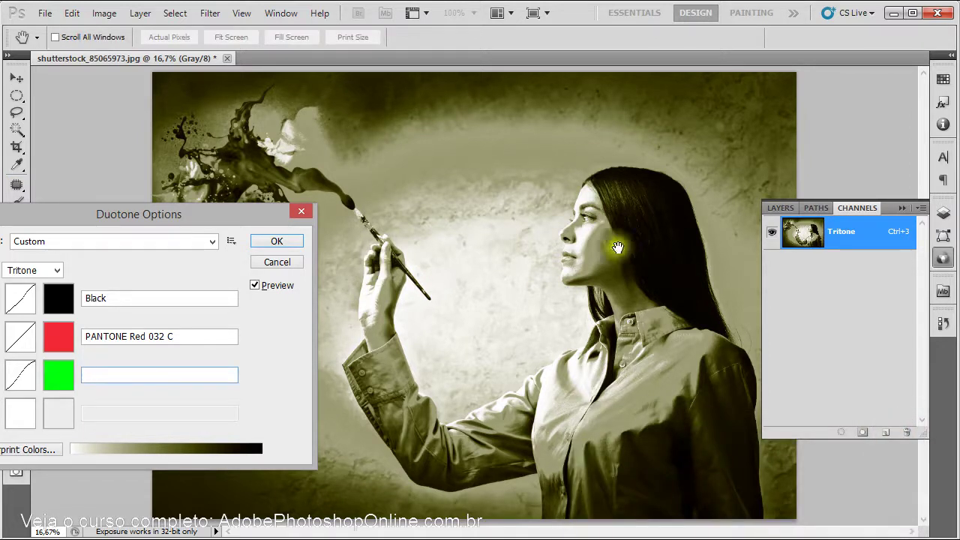
- Change the third ink to cyan and reshape its curve into a wave, raising the start and light tones and lowering the darker tones
left_click(59, 386)
left_click_drag(321, 286, 320, 327)
left_click(446, 226)
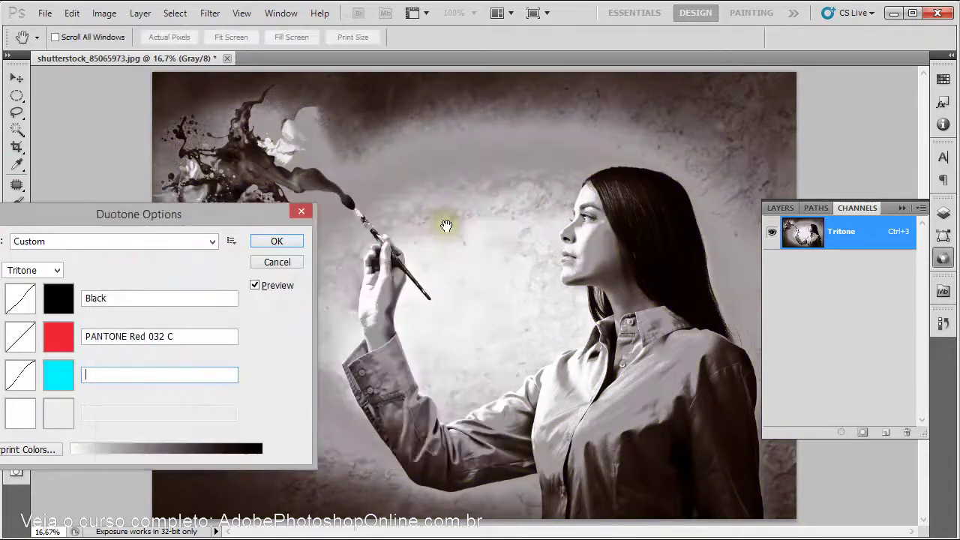
left_click(21, 375)
left_click_drag(673, 489, 675, 500)
mouse_move(613, 517)
left_mouse_down()
mouse_move(604, 476)
mouse_move(626, 488)
mouse_move(607, 487)
mouse_move(606, 457)
mouse_move(611, 477)
left_mouse_up()
left_click(574, 492)
left_click(875, 440)
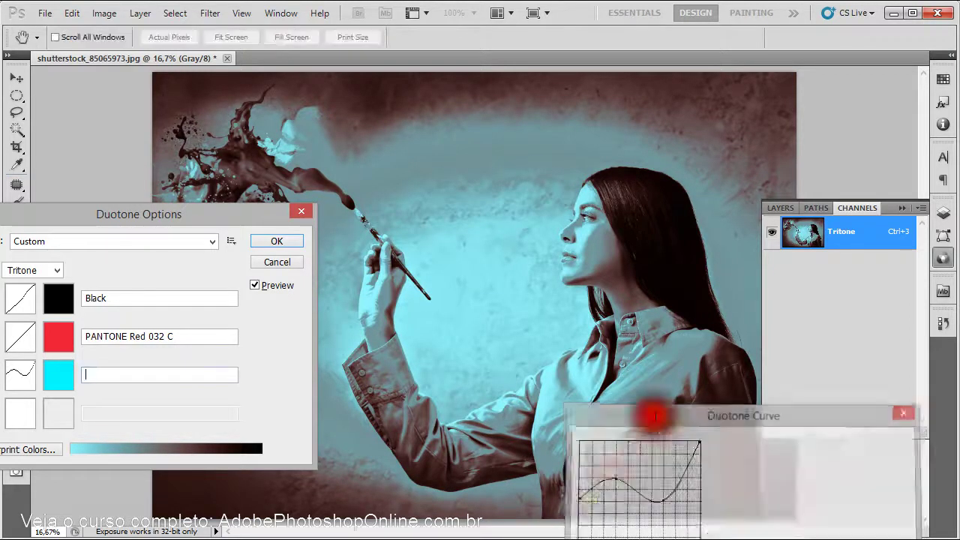
- Invert the red ink's curve so it starts at 100% and falls toward the shadows, with 53.1% at 70 and raised light tones
left_click(49, 336)
left_click(453, 225)
left_click(20, 336)
left_click_drag(699, 441, 582, 453)
left_click_drag(699, 488, 700, 538)
left_click_drag(578, 454, 576, 422)
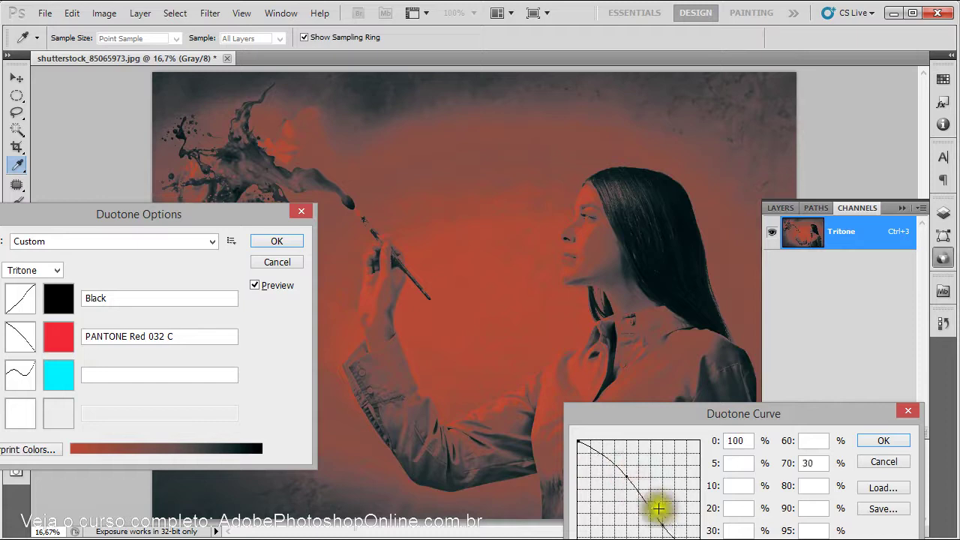
left_click(649, 487)
left_click_drag(663, 517, 626, 452)
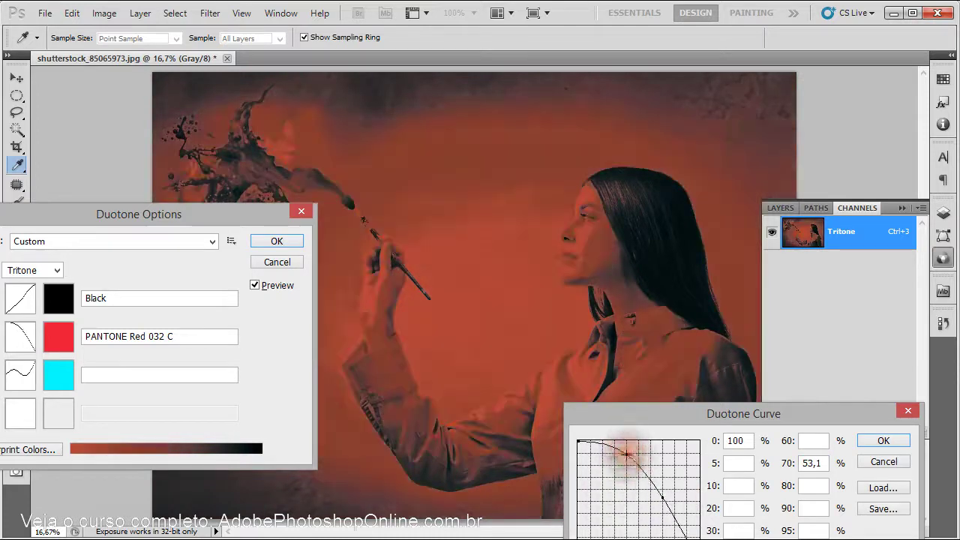
left_click(882, 440)
- Examine the woman's face and hair up close in the tritone preview
left_click(568, 349, "ctrl")
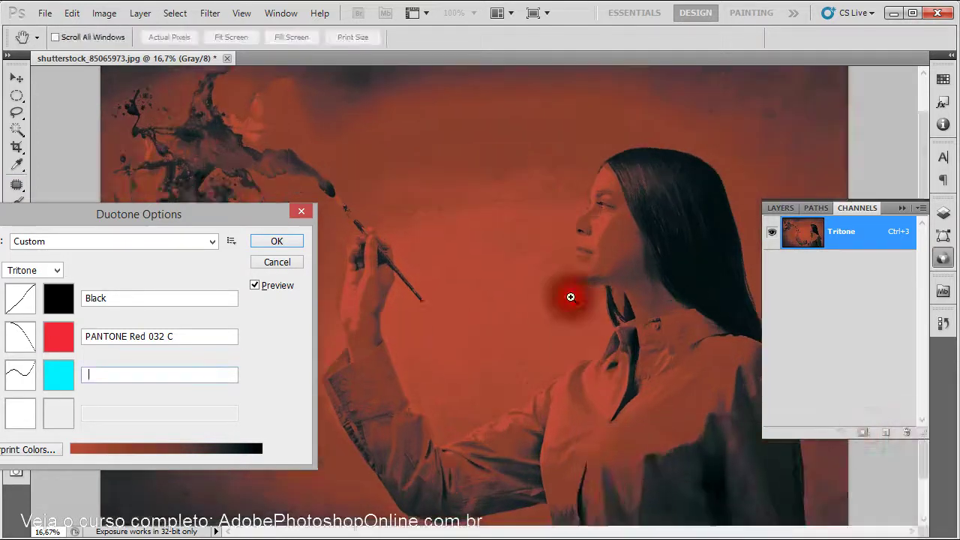
left_click(677, 205, "ctrl")
left_click(653, 179, "ctrl")
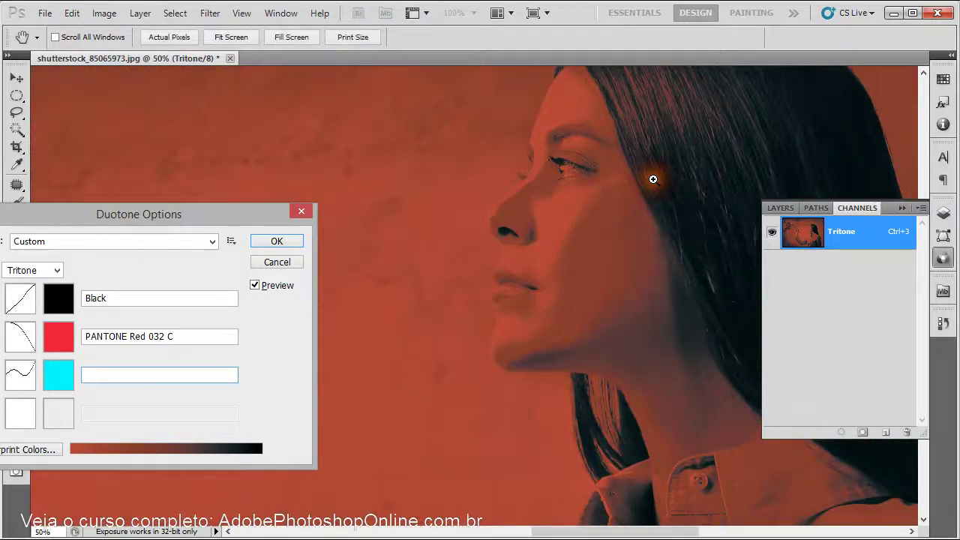
left_click(510, 326, "ctrl")
left_click_drag(510, 325, 521, 216)
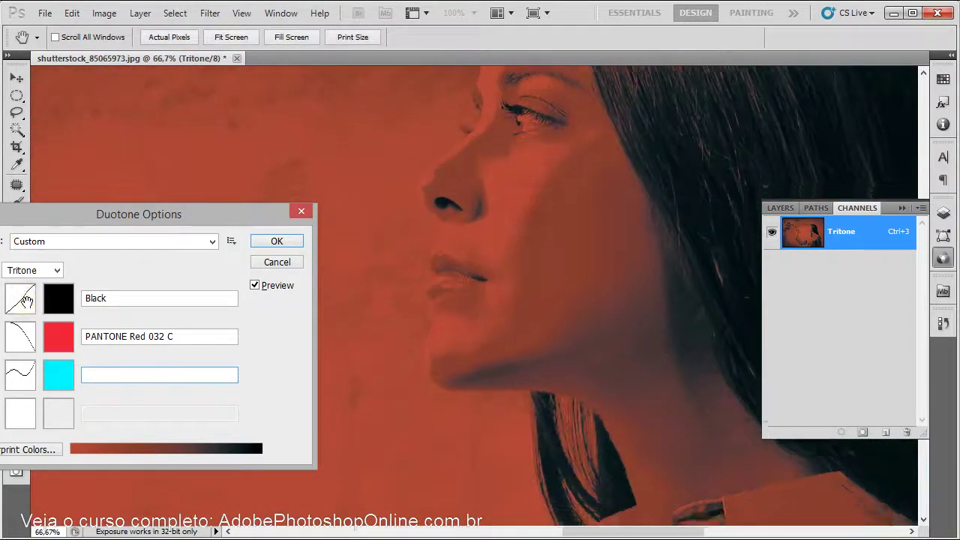
key("ctrl+minus")
key("ctrl+minus")
left_click_drag(450, 275, 561, 210)
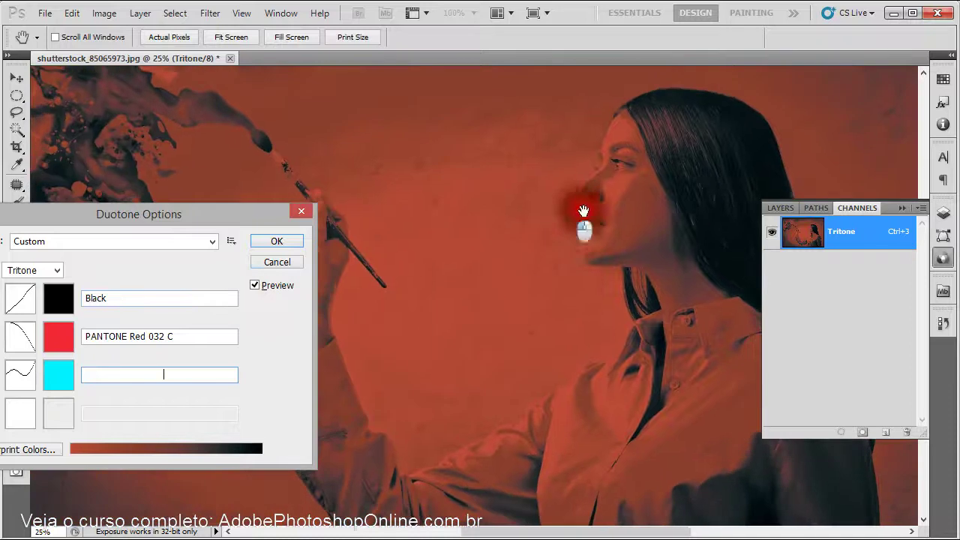
- Name the third ink azul and apply the tritone to the image
left_click(277, 241)
left_click(499, 184)
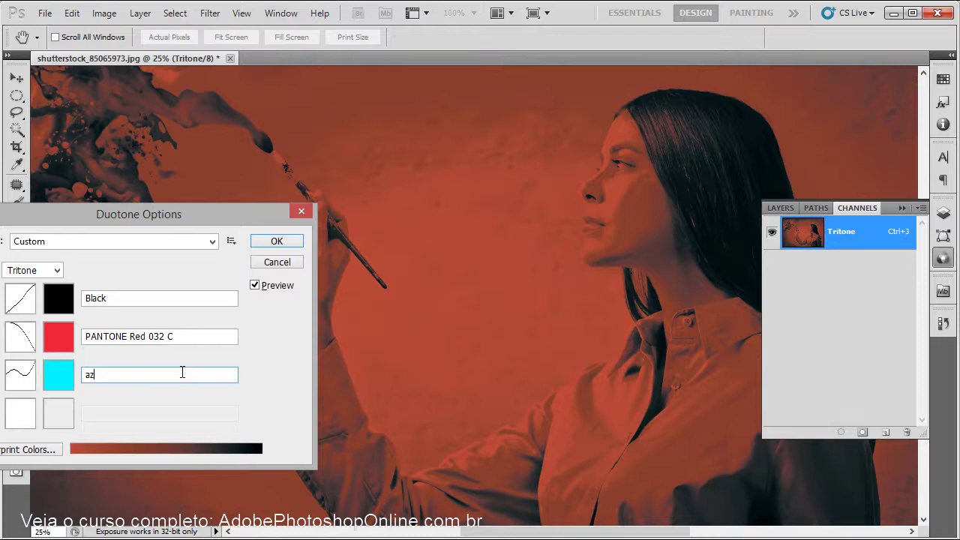
key("Return")
key("ctrl+minus")
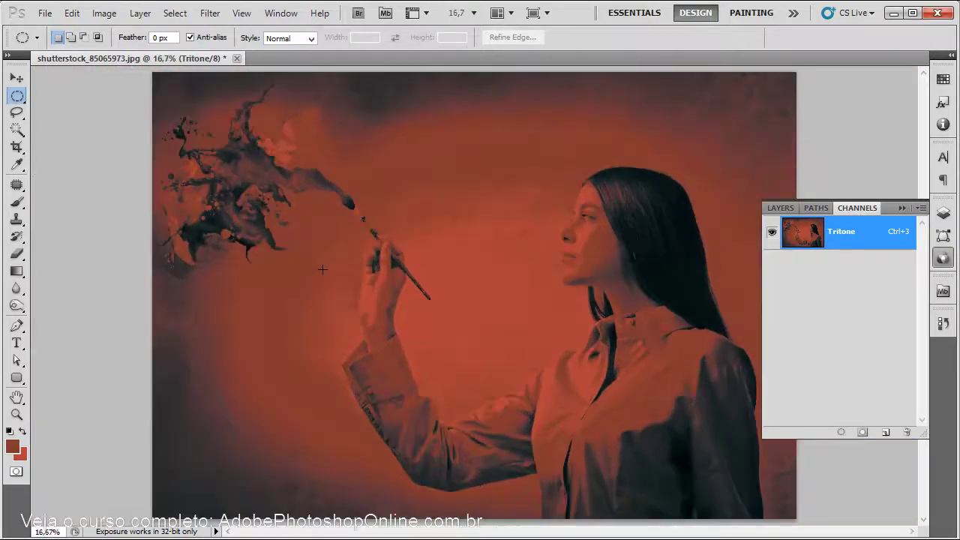
- Try moving the input white point and output black point in Levels on the tritone image, returning both to their limits
key("ctrl+l")
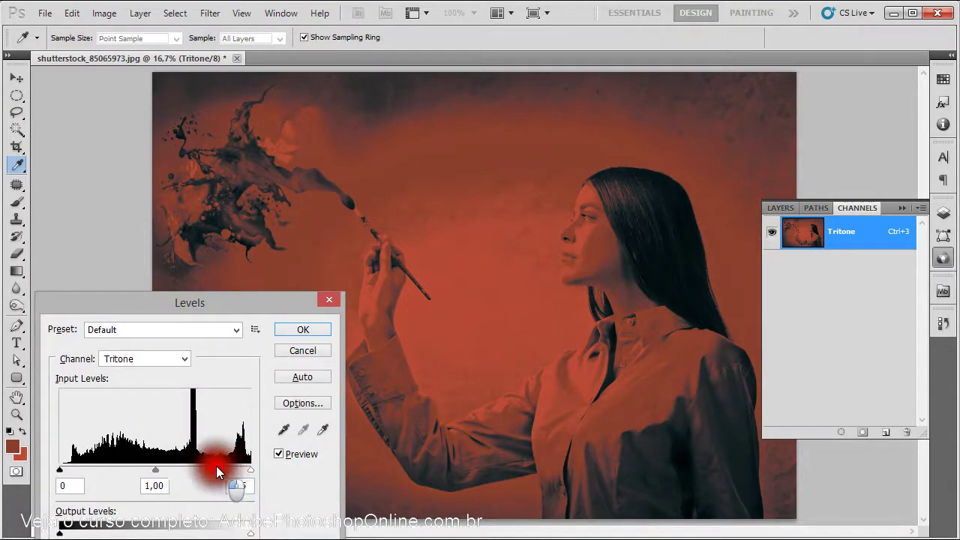
mouse_move(251, 470)
left_mouse_down()
mouse_move(186, 468)
mouse_move(259, 461)
mouse_move(122, 476)
mouse_move(254, 471)
left_mouse_up()
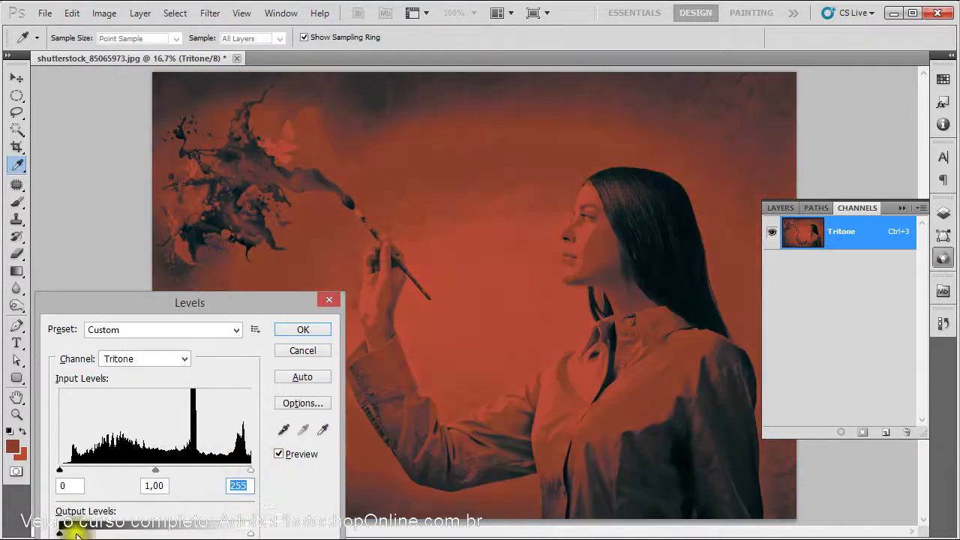
left_click_drag(61, 534, 19, 517)
left_click(303, 329)
- Reopen the Duotone settings, change the type from Tritone to Duotone, and apply it to the image
left_click(648, 188, "ctrl")
left_click_drag(617, 164, 430, 248)
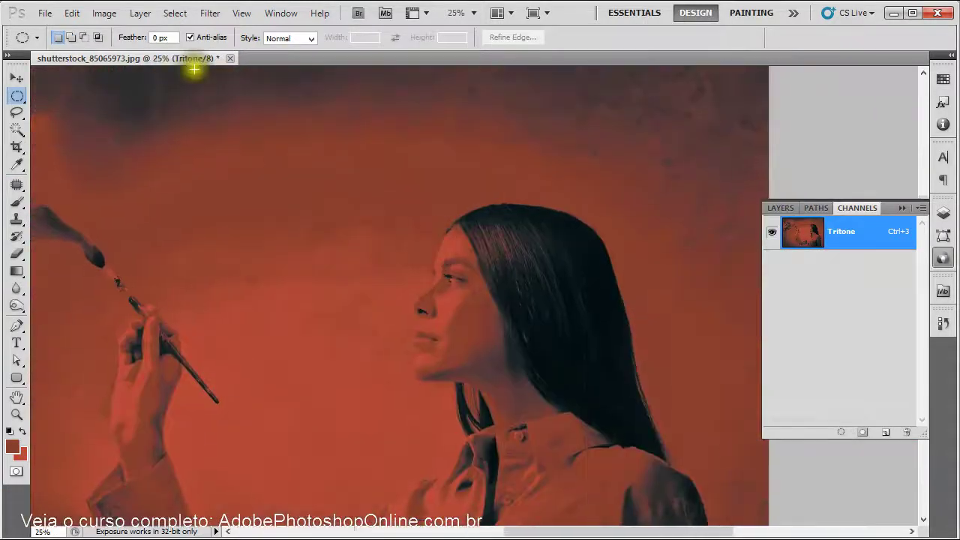
left_click(116, 14)
mouse_move(114, 31)
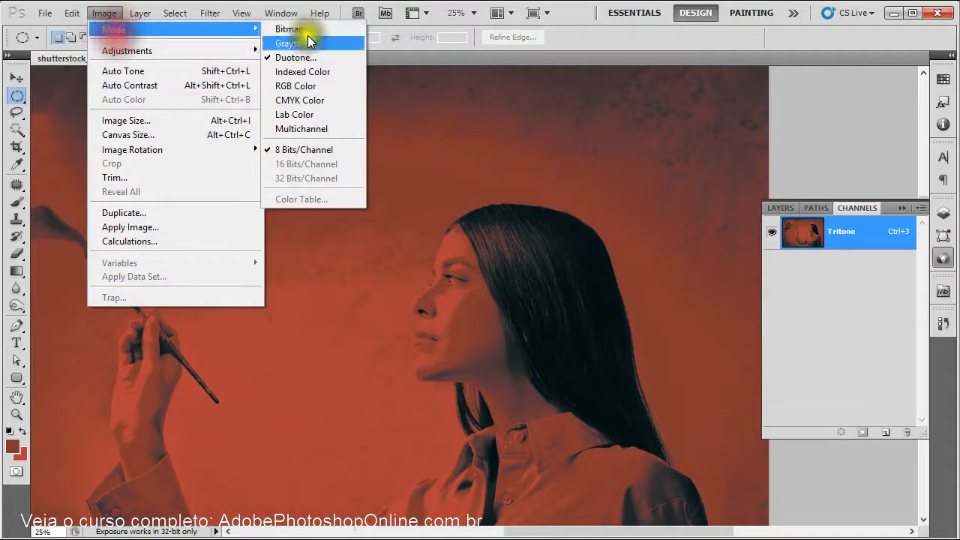
left_click(319, 58)
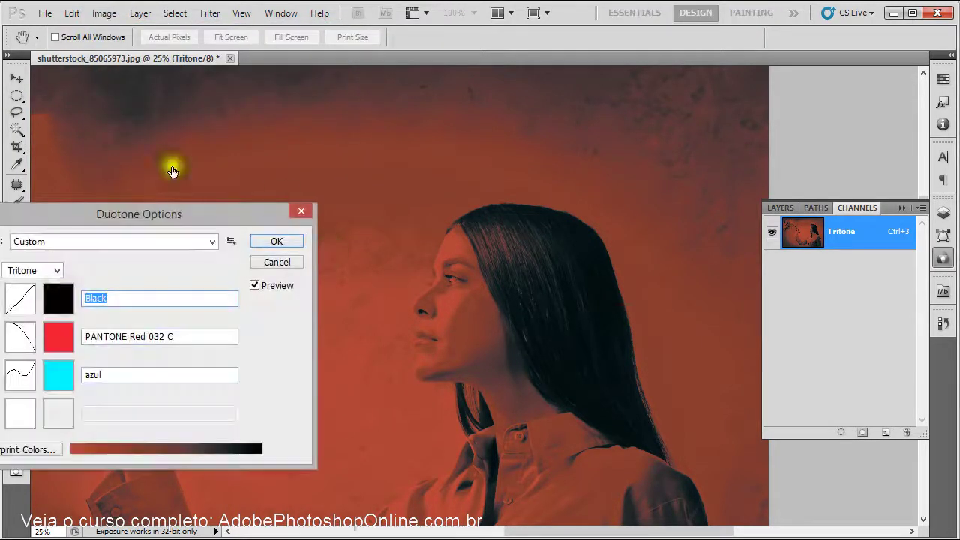
left_click(40, 272)
left_click(39, 295)
left_click(277, 241)
left_click_drag(310, 272, 460, 172)
key("ctrl+minus")
key("ctrl+plus")
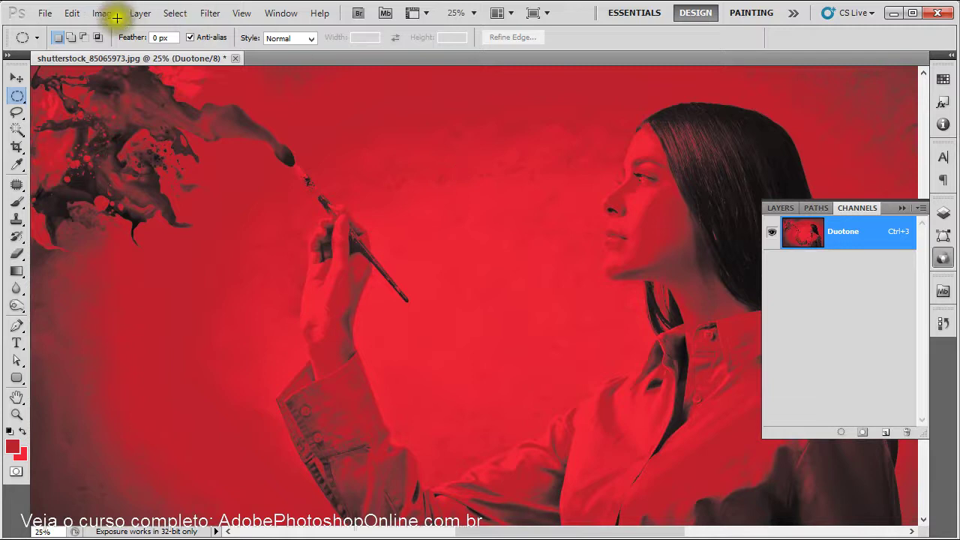
- Create a new alpha channel beside the Duotone channel and delete it again
left_click(813, 208)
left_click(857, 208)
left_click(804, 238)
left_click(807, 235)
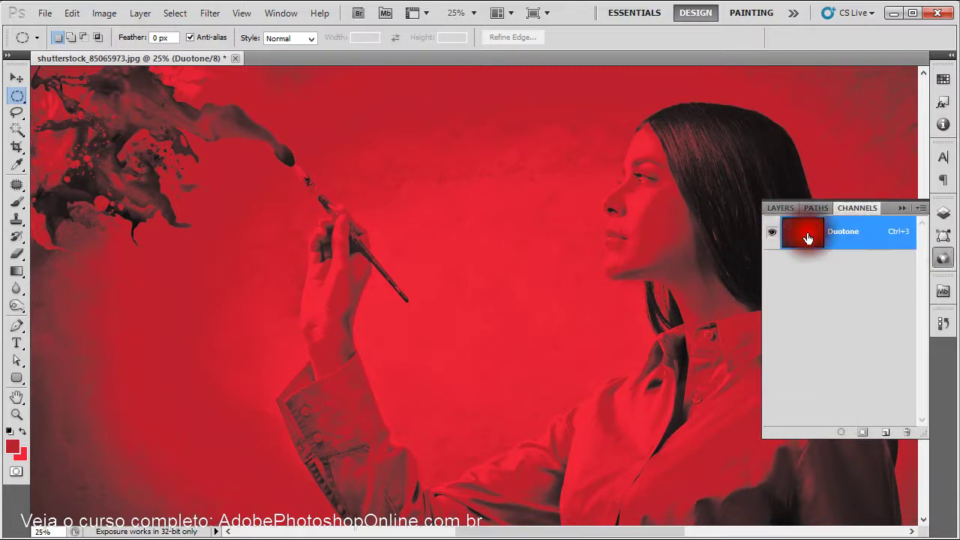
left_click(869, 275)
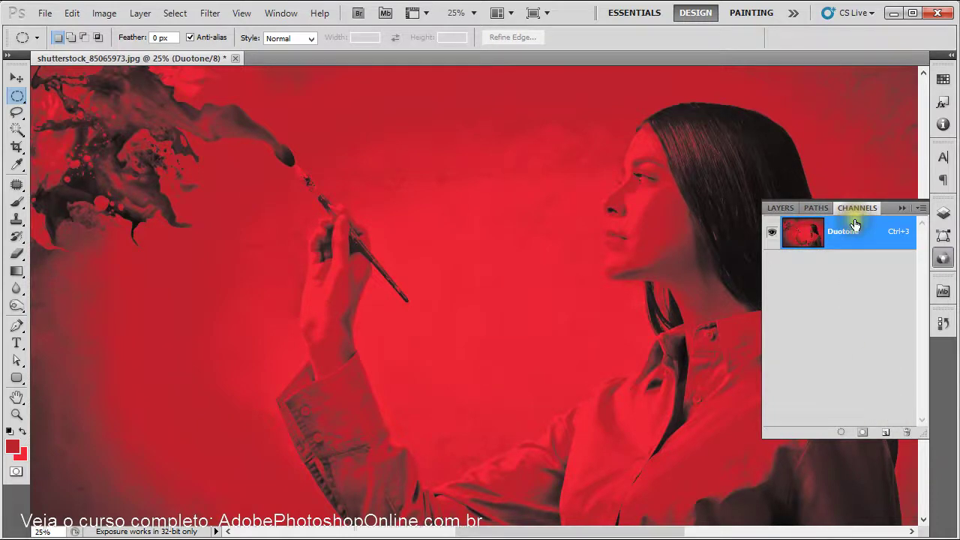
left_click(885, 432)
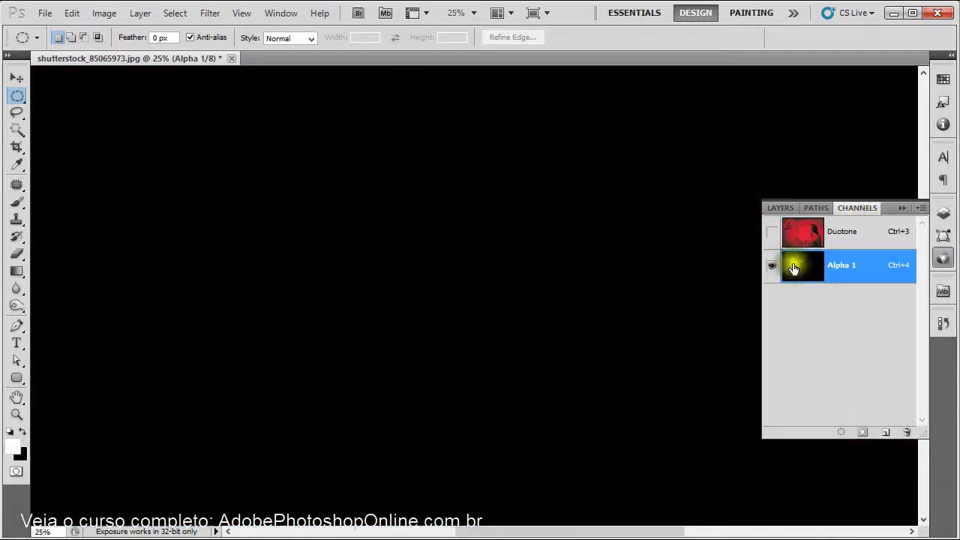
left_click(903, 432)
left_click(472, 182)
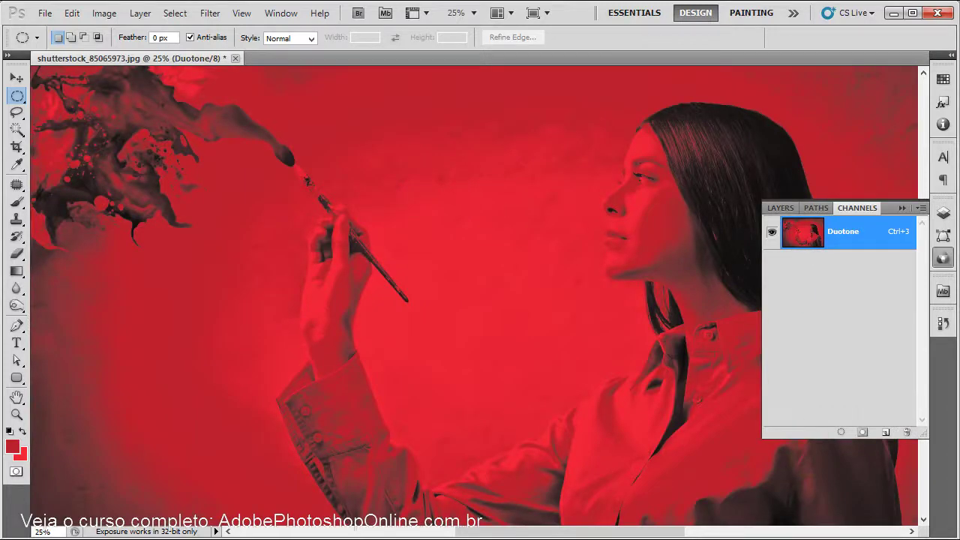
- Change the duotone's second ink to PANTONE Yellow C and apply it to the image
left_click(98, 13)
mouse_move(119, 25)
left_click(314, 57)
left_click_drag(214, 207, 353, 215)
left_click(214, 339)
left_click(222, 301)
left_click(434, 225)
left_click(210, 343)
left_click(210, 255)
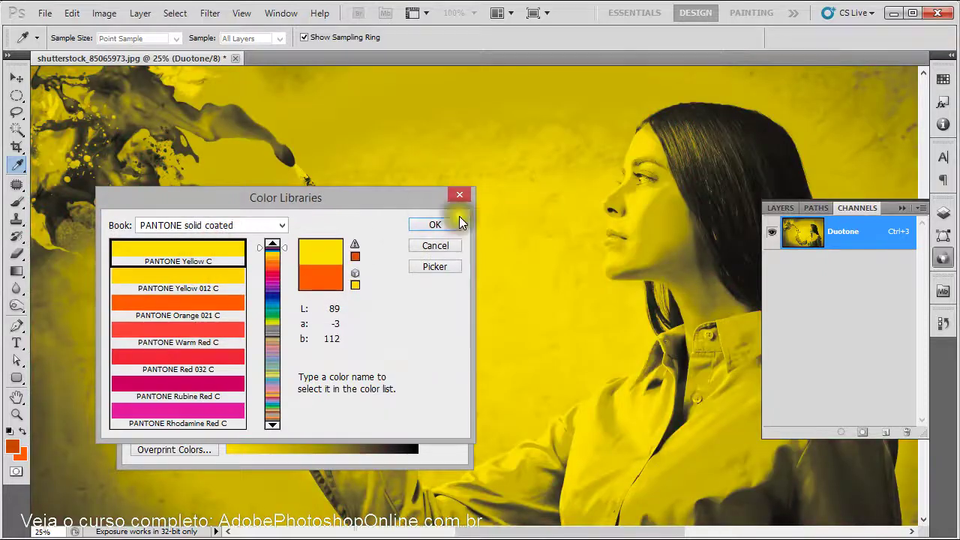
left_click(453, 223)
left_click(446, 243)
- Revert the image to its original full-color RGB state as first opened
key("m")
left_click_drag(569, 220, 453, 296)
key("ctrl+minus")
key("ctrl+minus")
key("ctrl+minus")
key("ctrl+minus")
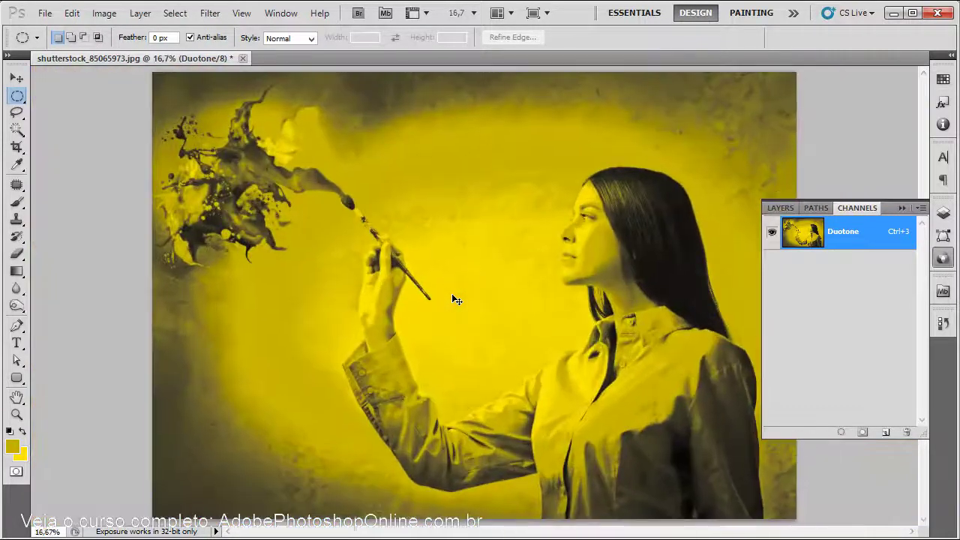
left_click(105, 15)
left_click(115, 14)
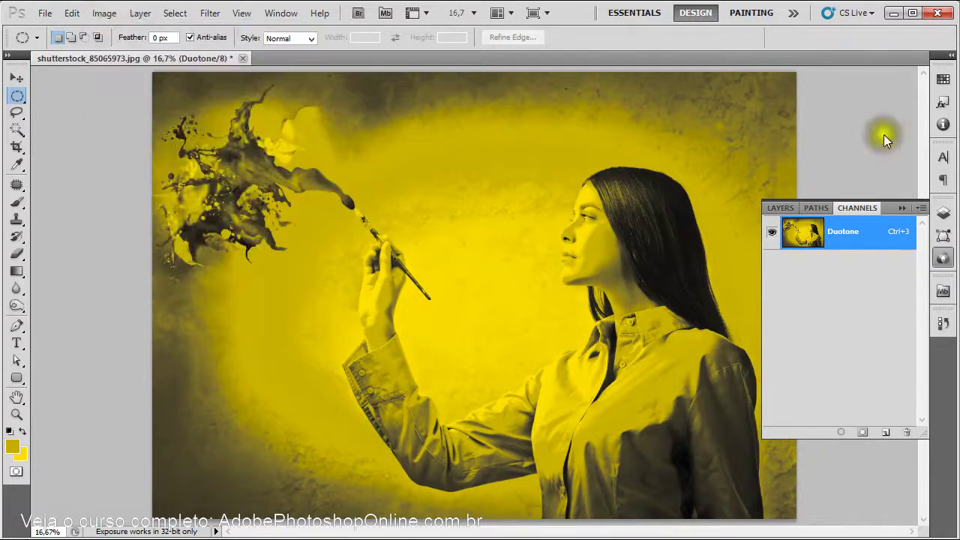
left_click(943, 323)
left_click(848, 174)
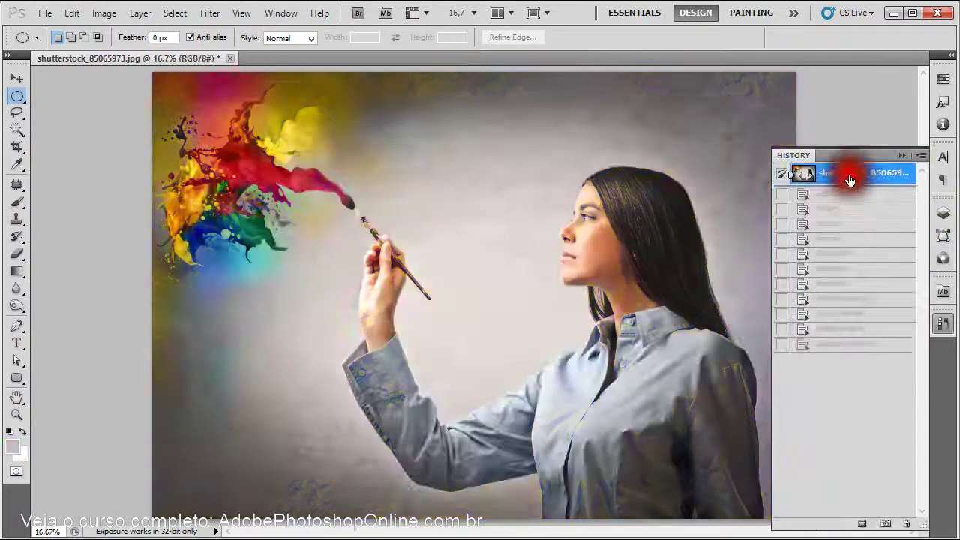
left_click(902, 156)
- Open Hue/Saturation and try shifting the Master hue in both directions, ending at -2
key("ctrl+u")
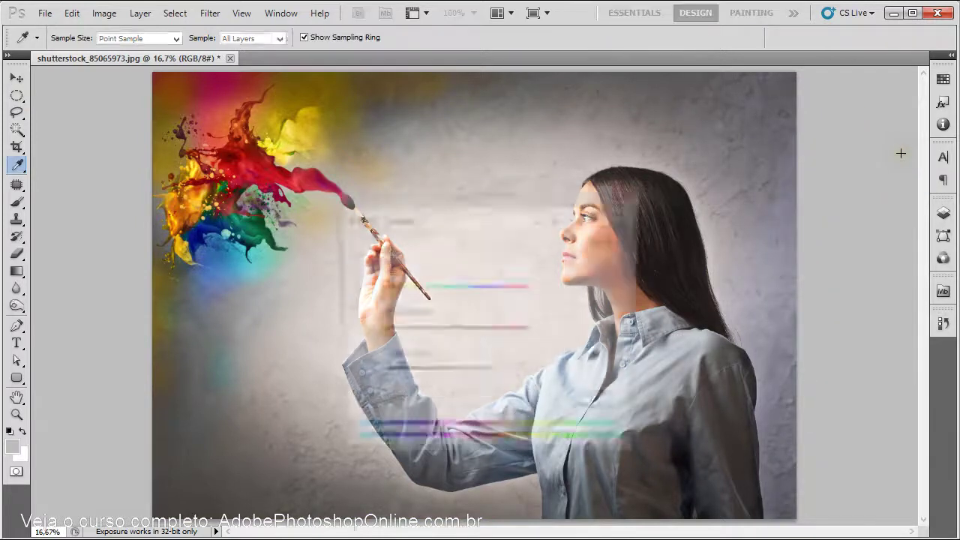
left_click_drag(492, 192, 194, 191)
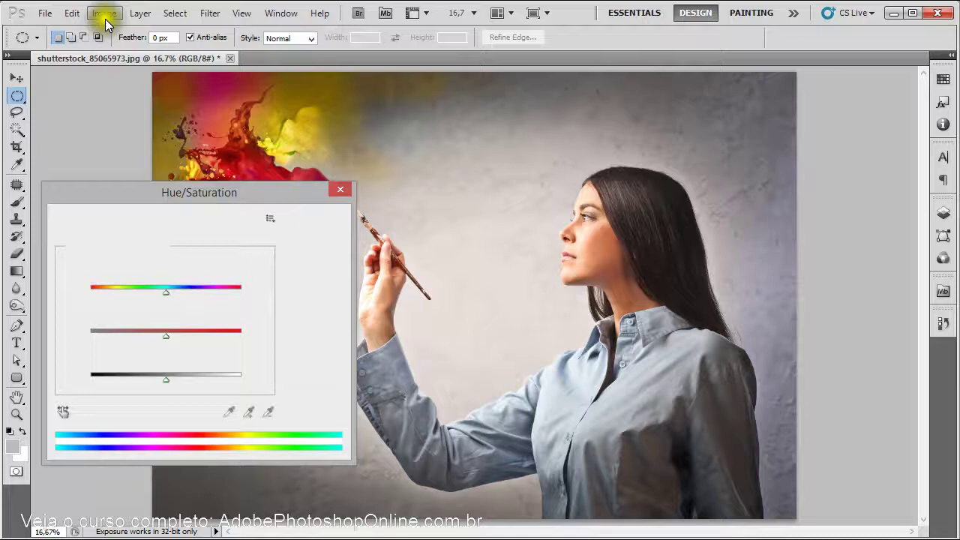
left_click(97, 13)
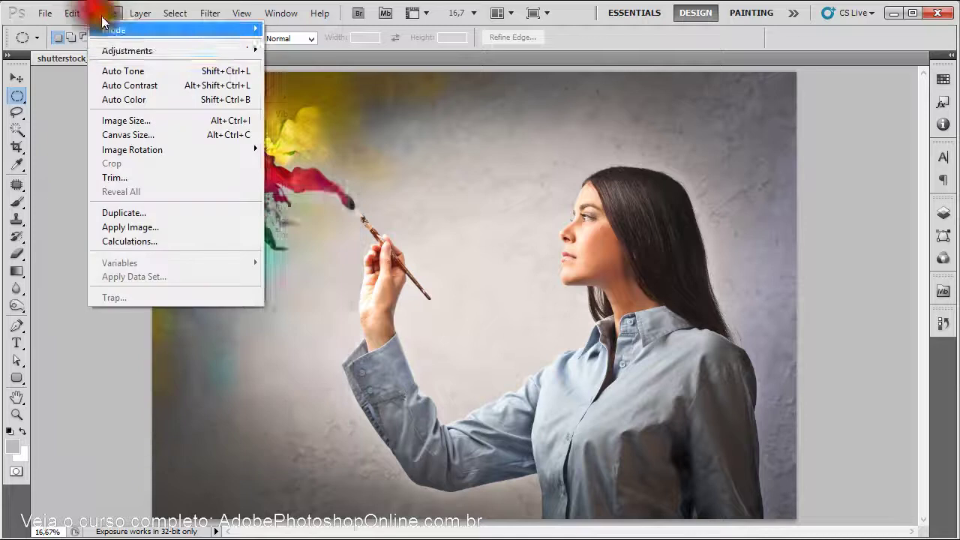
mouse_move(119, 51)
left_click(318, 127)
left_click_drag(288, 189, 269, 168)
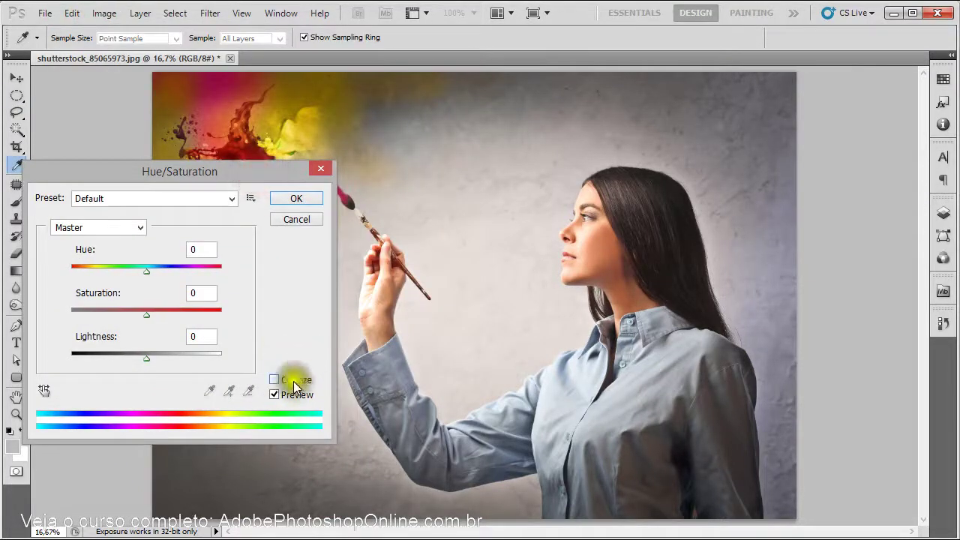
left_click_drag(143, 269, 194, 266)
left_click_drag(123, 276, 145, 273)
left_click_drag(237, 173, 246, 237)
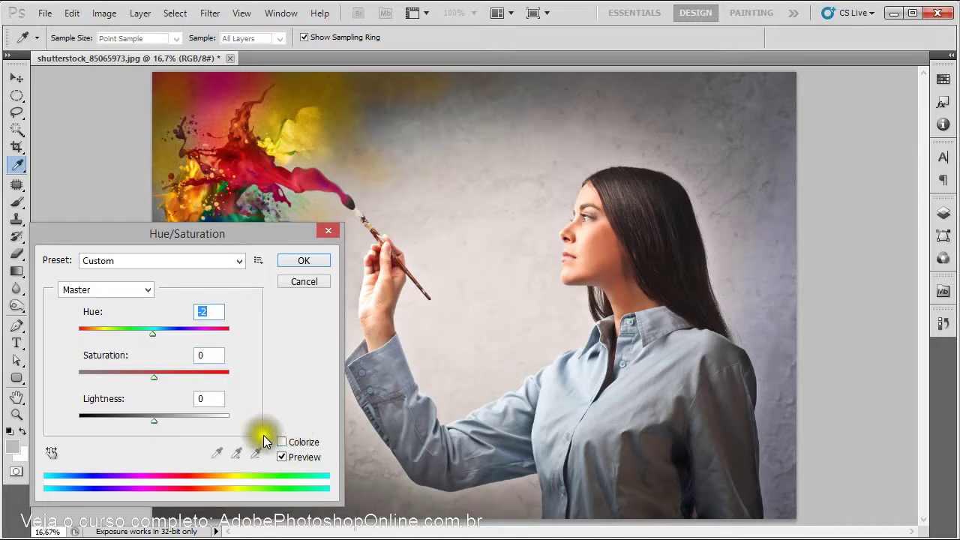
- Turn on Colorize, tint the whole image orange with raised saturation, and apply the adjustment
left_click(282, 443)
left_click(154, 374)
left_click_drag(164, 381, 185, 375)
left_click_drag(154, 330, 90, 329)
left_click(315, 260)
- Examine the orange-tinted portrait up close and undo the Hue/Saturation adjustment
key("m")
left_click(709, 260, "ctrl")
left_click(709, 260, "ctrl+alt")
left_click(669, 157, "ctrl")
left_click(602, 161, "ctrl+alt")
left_click(591, 167, "ctrl")
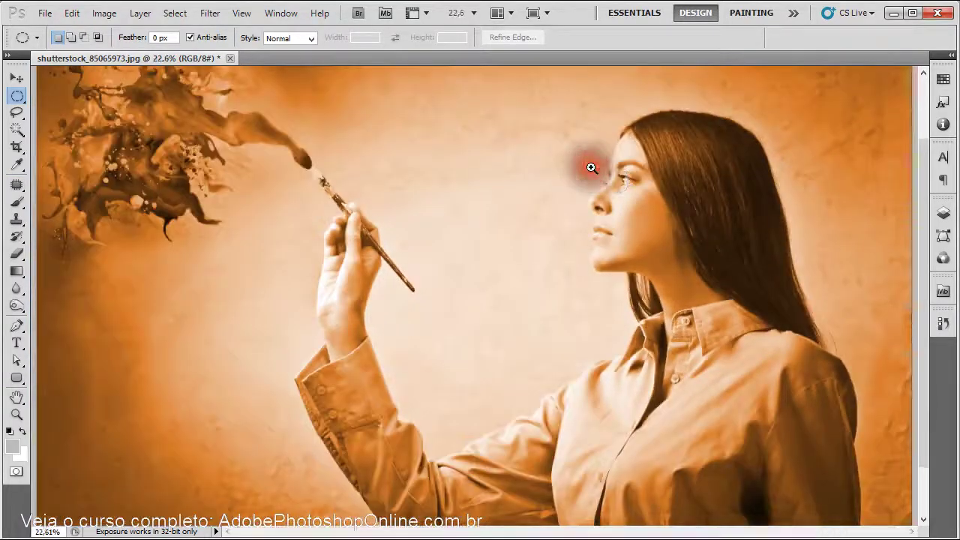
key("ctrl+z")
- Convert the image to Grayscale, discarding its color, and apply a Duotone with Black and PANTONE Yellow C inks
left_click(109, 12)
mouse_move(165, 29)
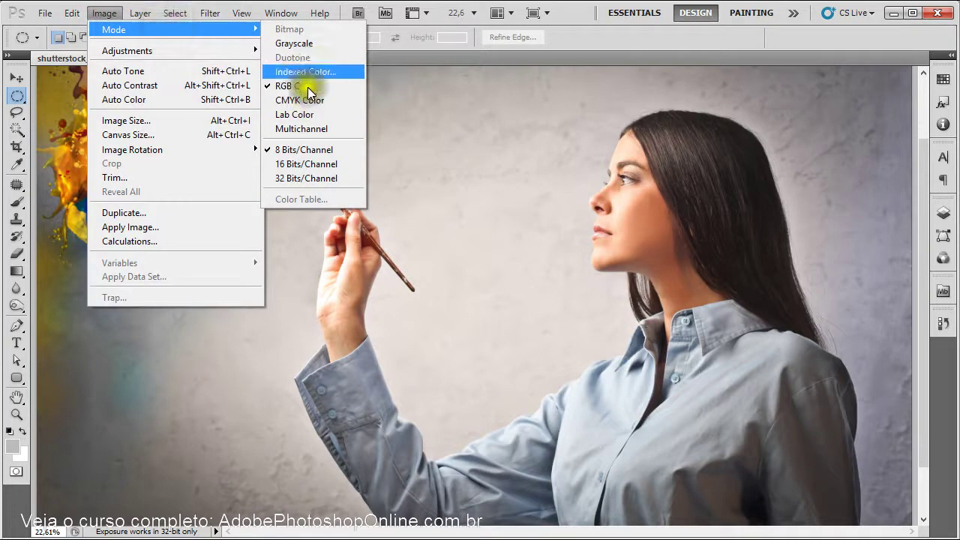
left_click(303, 43)
left_click(458, 199)
left_click(109, 12)
mouse_move(187, 30)
left_click(290, 36)
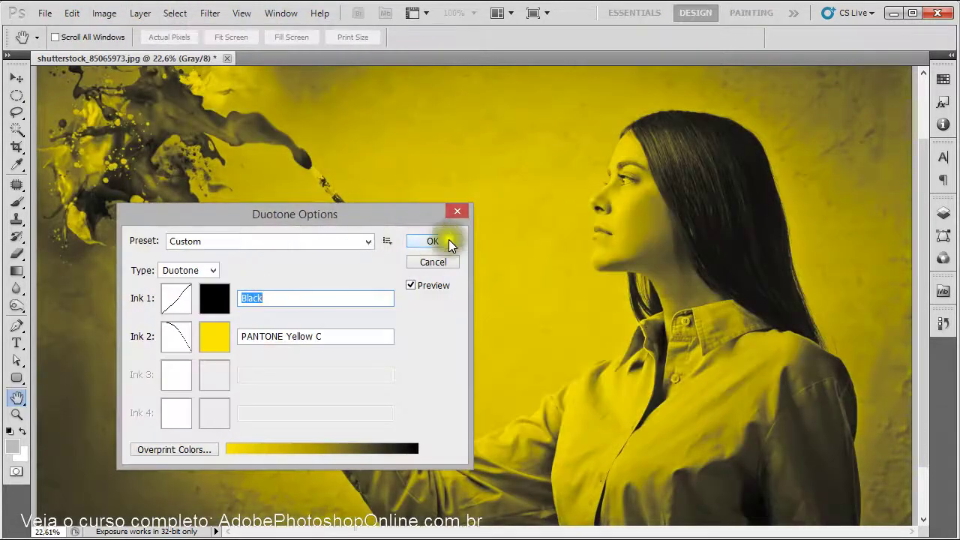
left_click(448, 240)
- Change the duotone's first ink from black to bright red, name it vermelho, and apply it
scroll(694, 178, "up", 5)
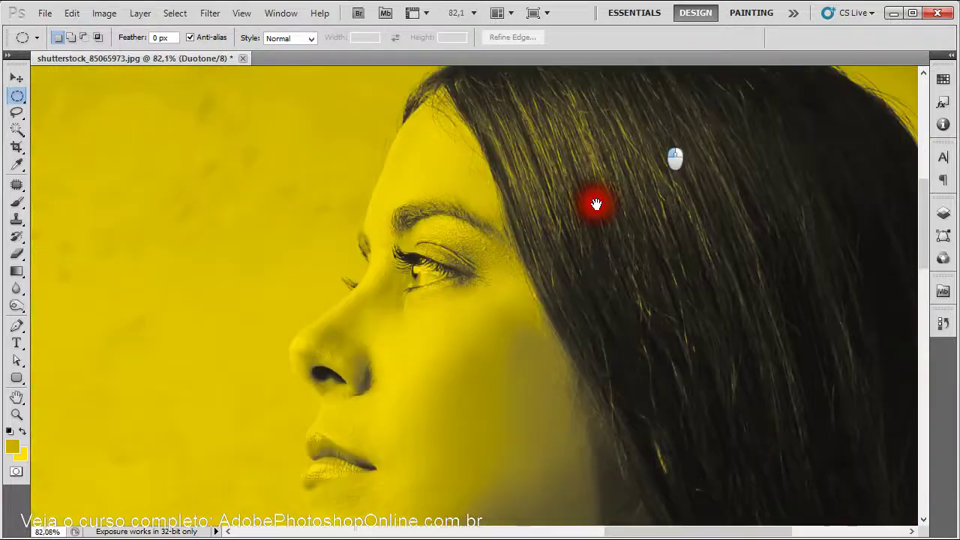
scroll(550, 259, "down", 4)
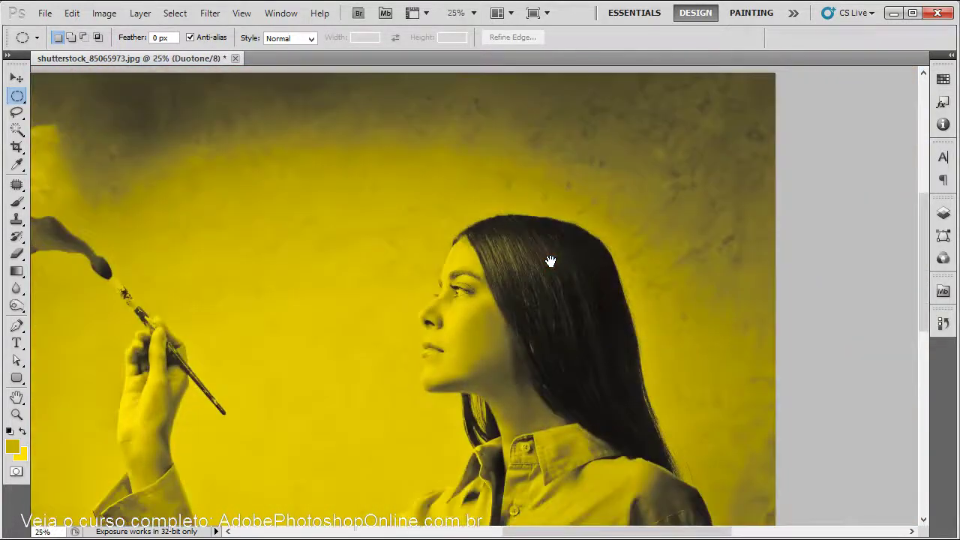
mouse_move(551, 259)
left_mouse_down()
mouse_move(499, 171)
mouse_move(512, 156)
left_mouse_up()
scroll(463, 199, "down", 1)
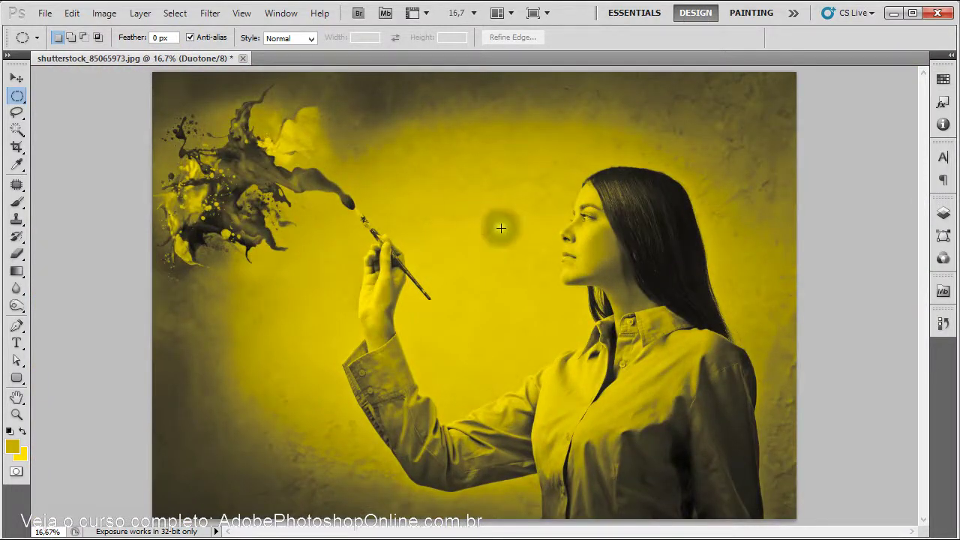
left_click(111, 14)
mouse_move(114, 29)
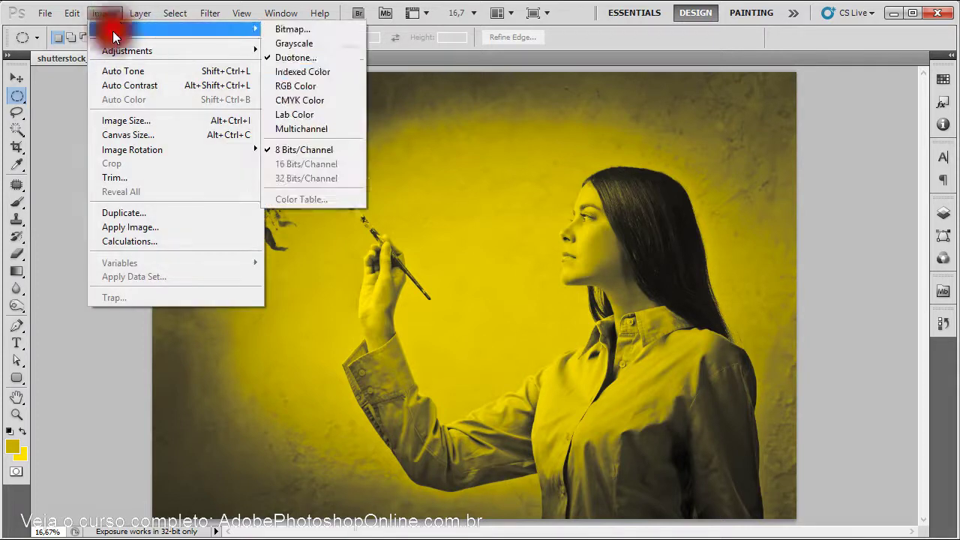
left_click(330, 57)
left_click(215, 317)
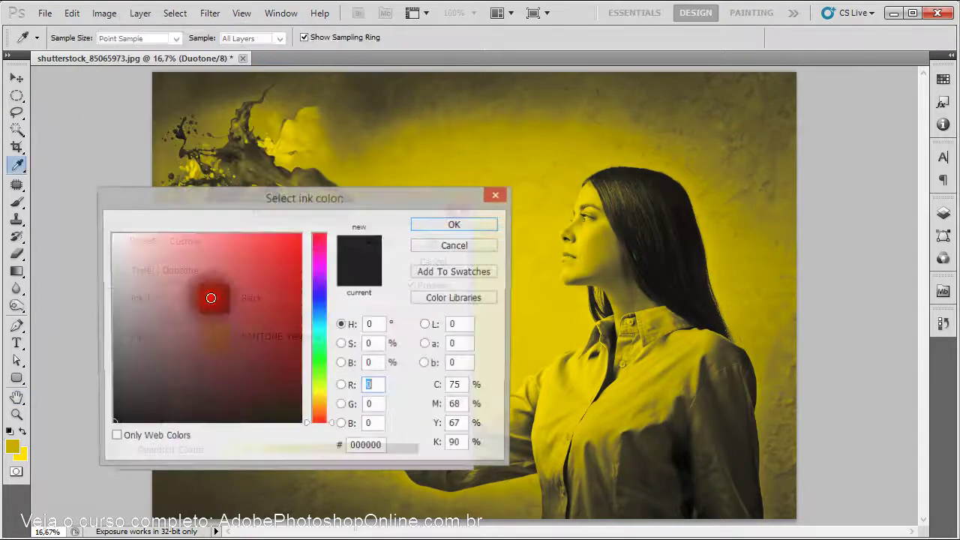
left_click_drag(269, 255, 317, 208)
left_click(450, 227)
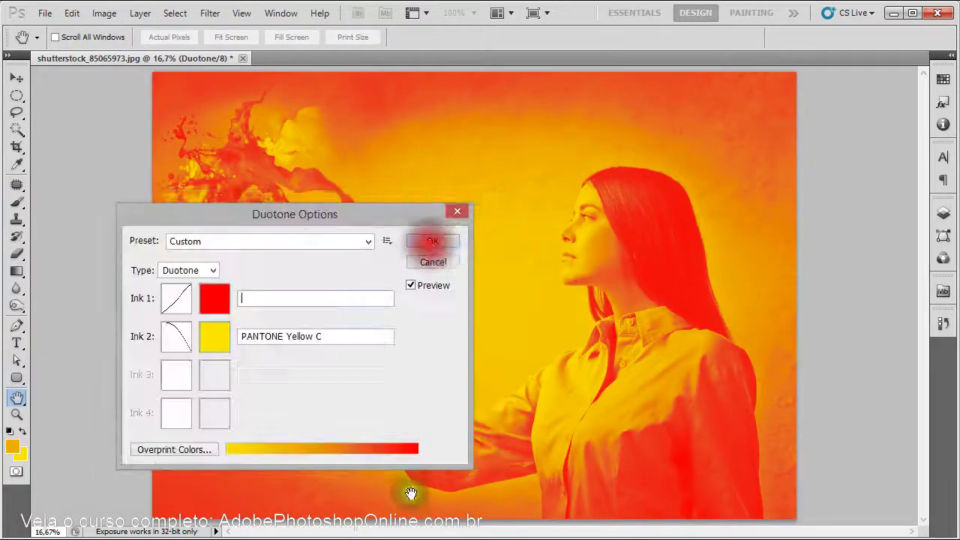
left_click(433, 241)
left_click(513, 183)
type("vermelh")
type("o")
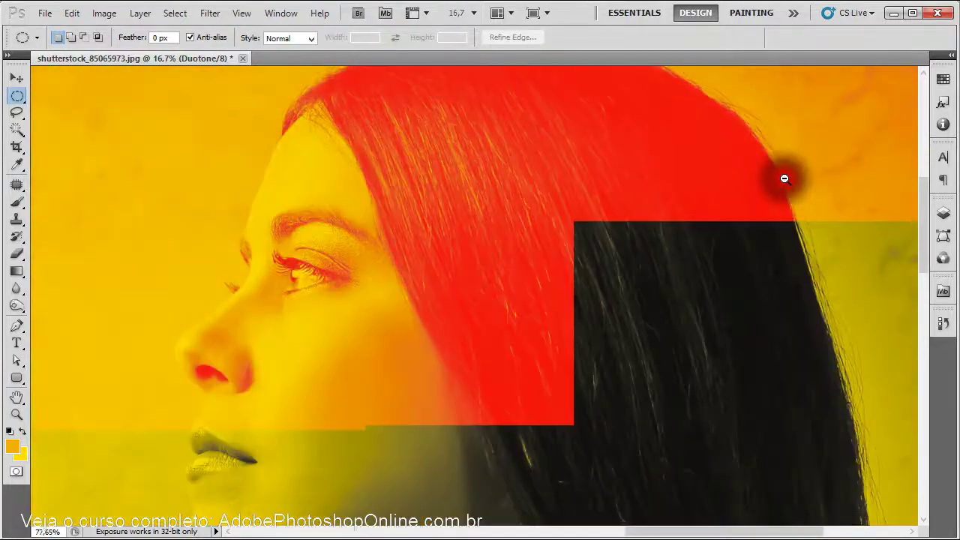
- Return the image to its opening state in the history, discarding the Grayscale and Duotone changes
left_click(488, 223, "ctrl+alt")
left_click(488, 223, "ctrl+alt")
left_click(489, 223, "ctrl+alt")
left_click(488, 223, "ctrl+alt")
left_click(488, 223, "ctrl+alt")
left_click_drag(488, 223, 445, 263)
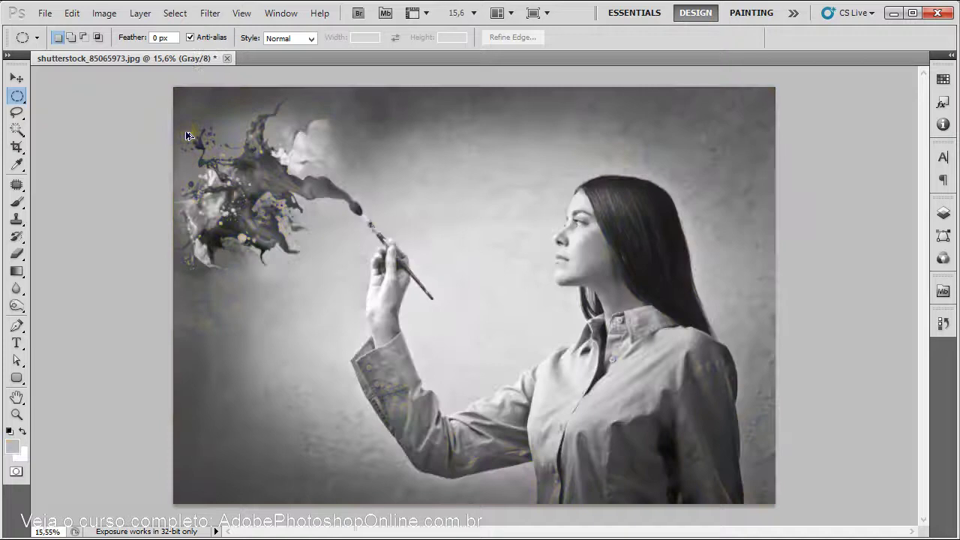
left_click(943, 322)
left_click(821, 174)
- Convert the RGB image to Indexed Color mode and accept the conversion settings
left_click(98, 13)
mouse_move(123, 29)
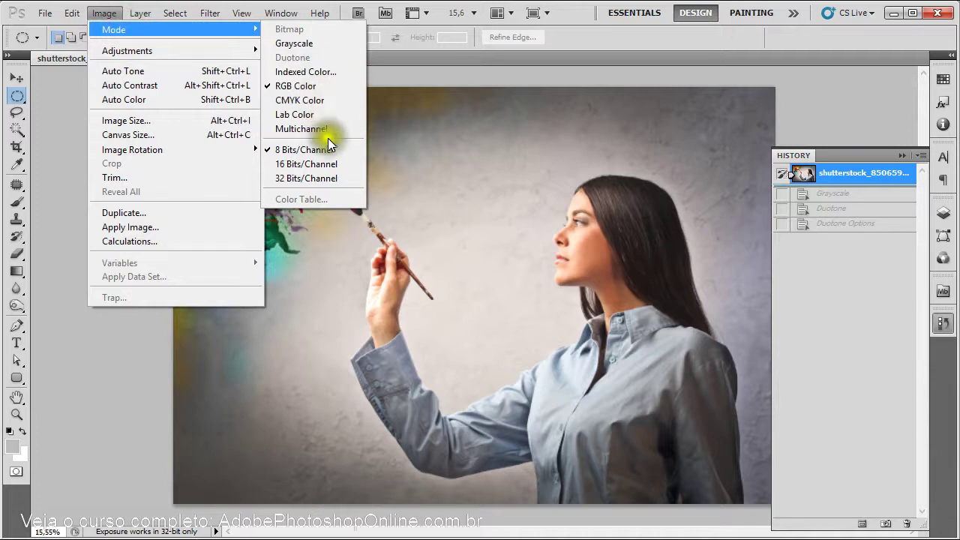
left_click(291, 73)
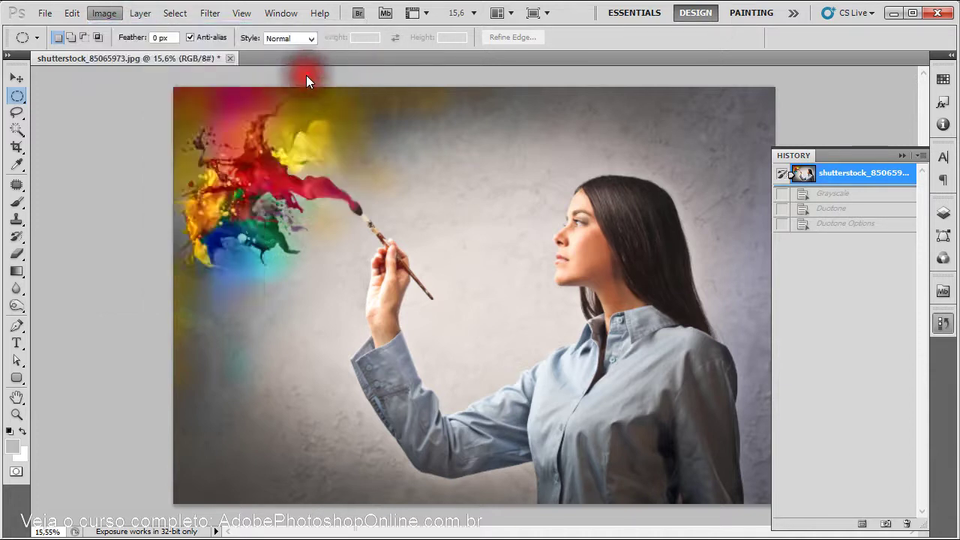
left_click(472, 244)
- Open the indexed image's Color Table and look at the available table choices
left_click_drag(594, 223, 628, 221)
left_click(106, 13)
mouse_move(113, 30)
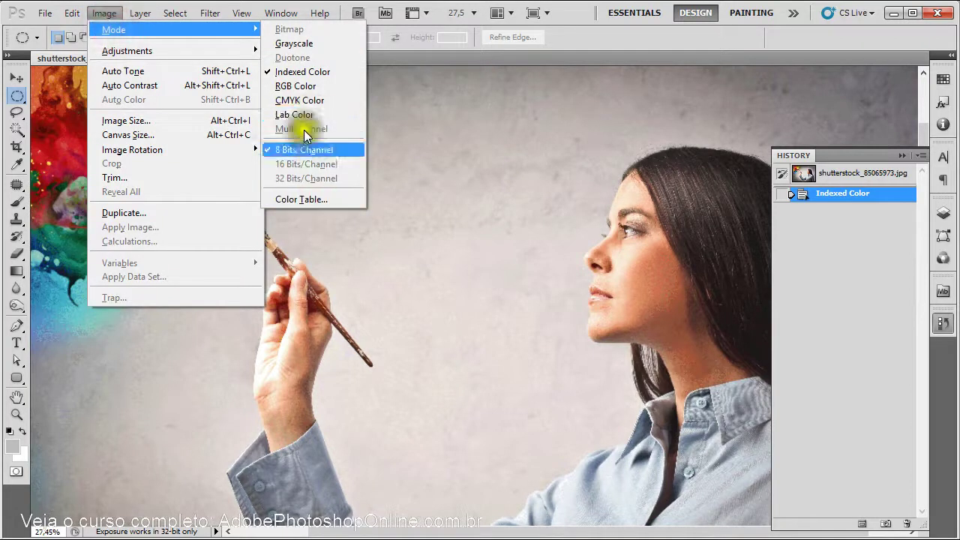
left_click(330, 199)
left_click_drag(518, 208, 355, 181)
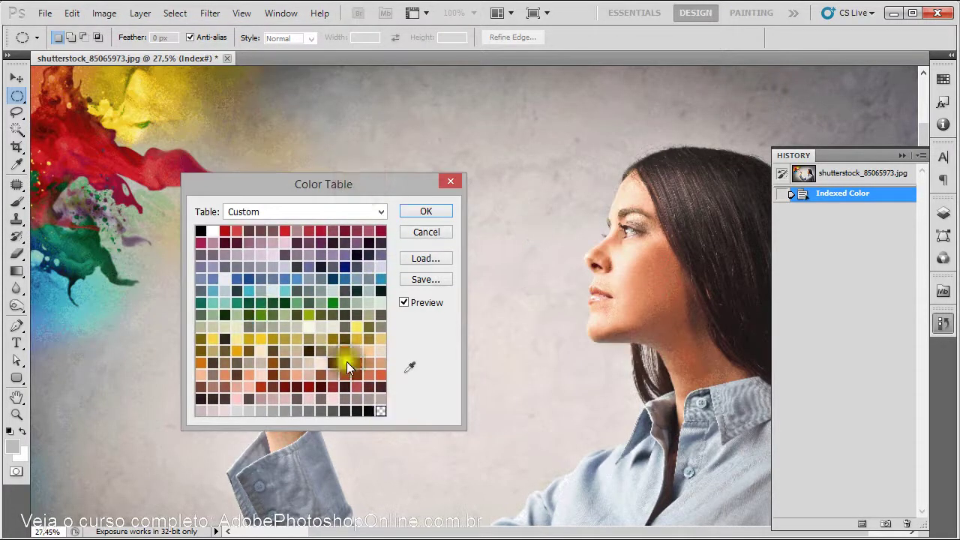
left_click(292, 212)
left_click(293, 214)
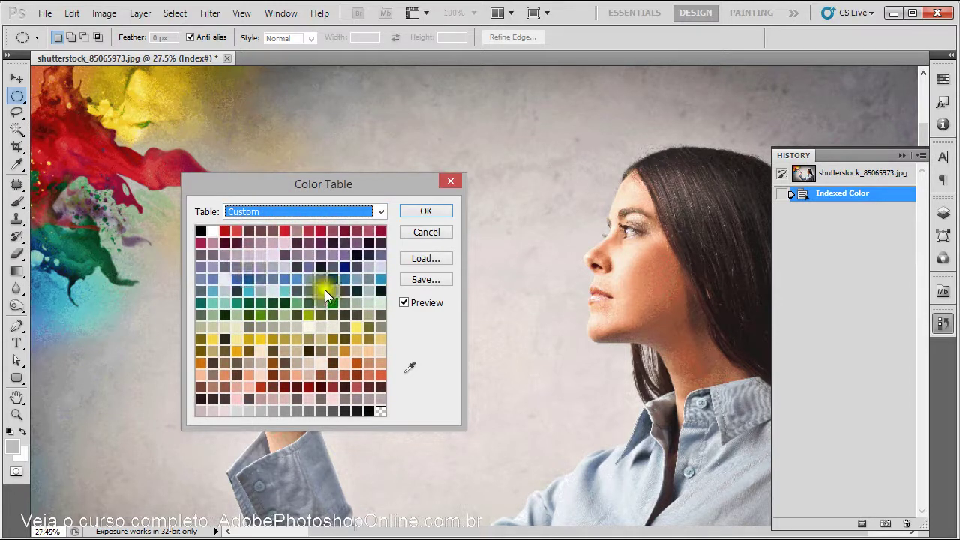
- Try replacing a large range of middle swatches in the Color Table with turquoise 41b1c5, and cancel the change
left_click(251, 295)
left_click_drag(293, 328, 304, 387)
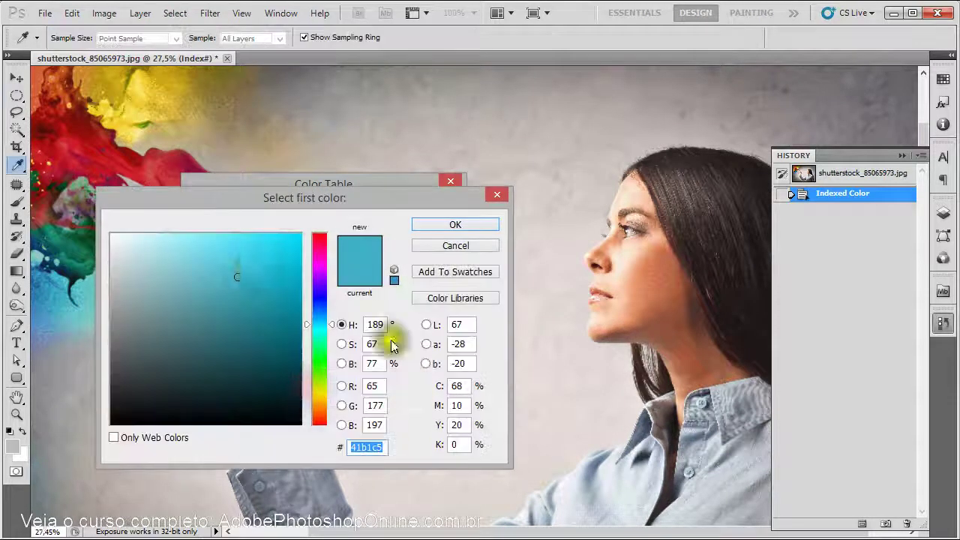
left_click(461, 227)
left_click(441, 225)
mouse_move(383, 185)
left_mouse_down()
mouse_move(247, 311)
mouse_move(247, 322)
mouse_move(389, 177)
left_mouse_up()
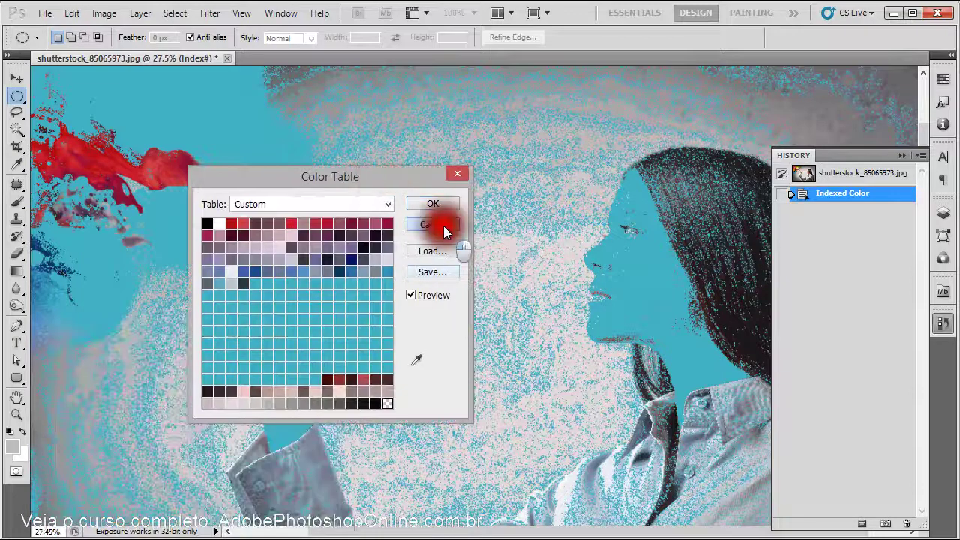
left_click_drag(330, 171, 299, 182)
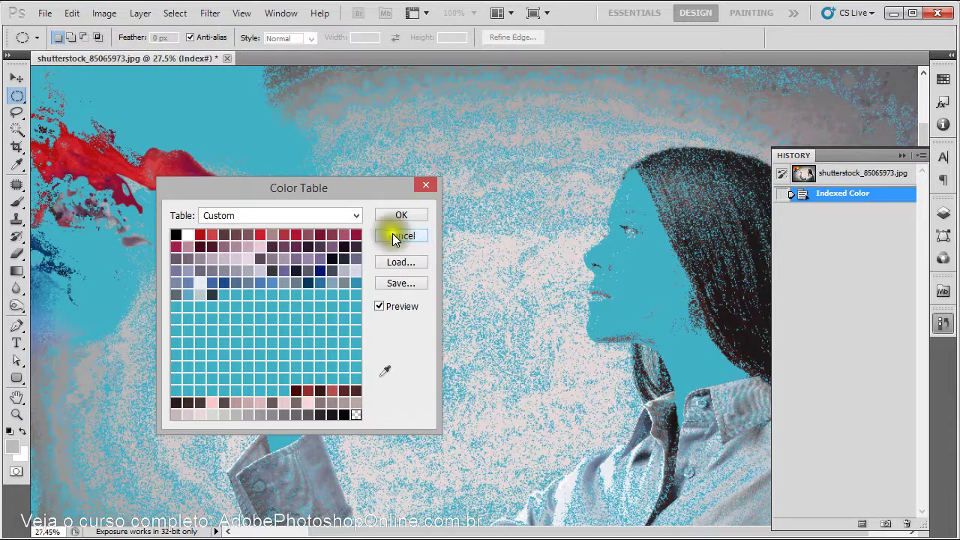
left_click(396, 239)
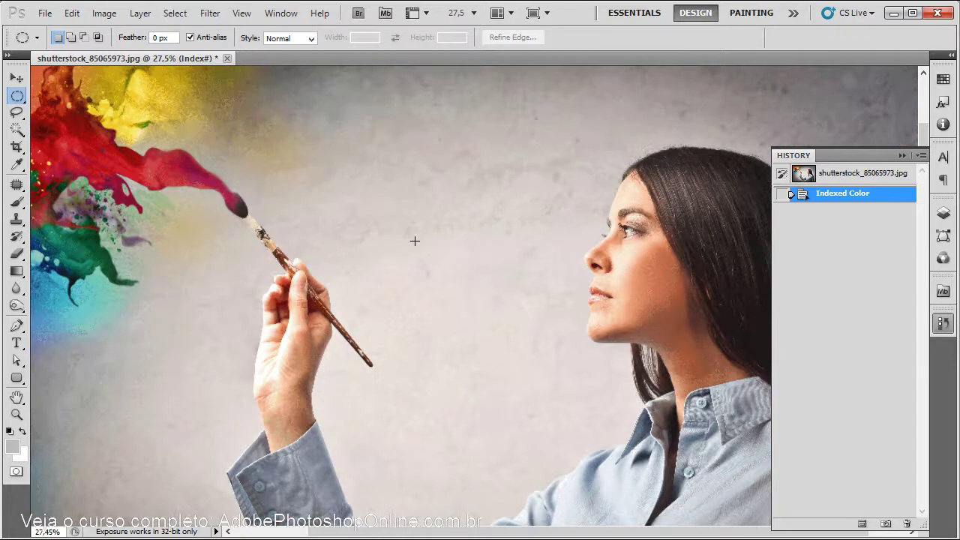
- Reopen the Color Table to view the image's indexed colors and close it without changes
left_click(104, 13)
mouse_move(119, 50)
mouse_move(248, 30)
left_click(318, 198)
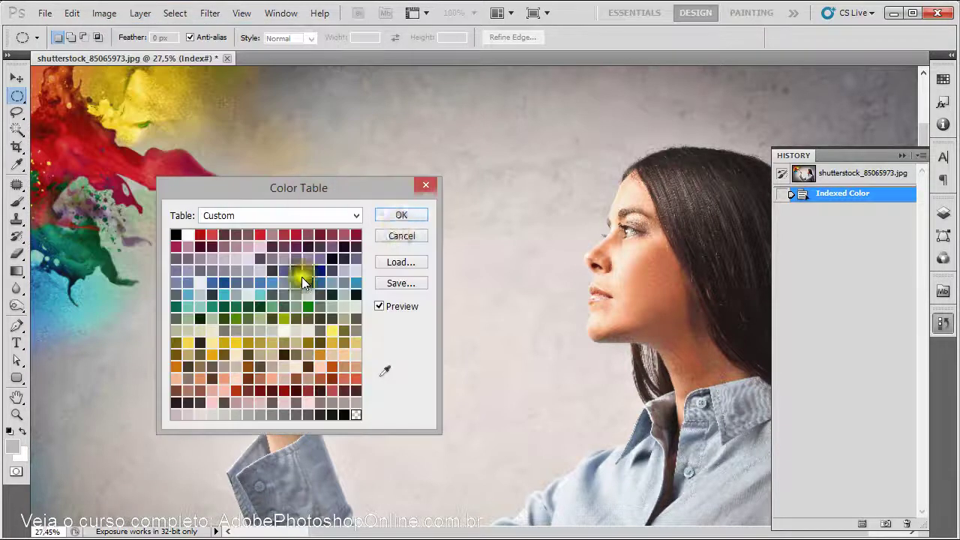
left_click(400, 234)
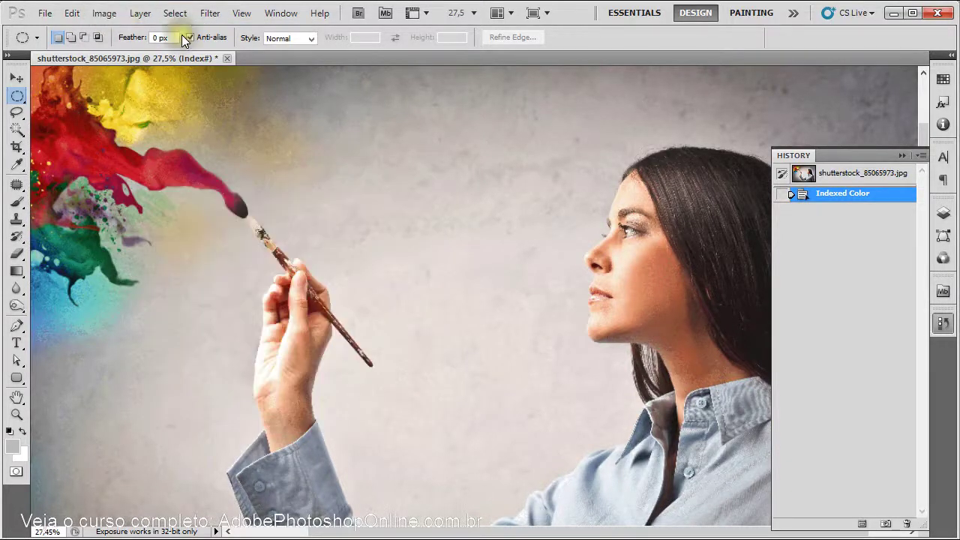
- Return to the original RGB state, check the number of colors in the Indexed Color conversion settings, and restore the indexed state
left_click(847, 173)
left_click(104, 13)
mouse_move(108, 30)
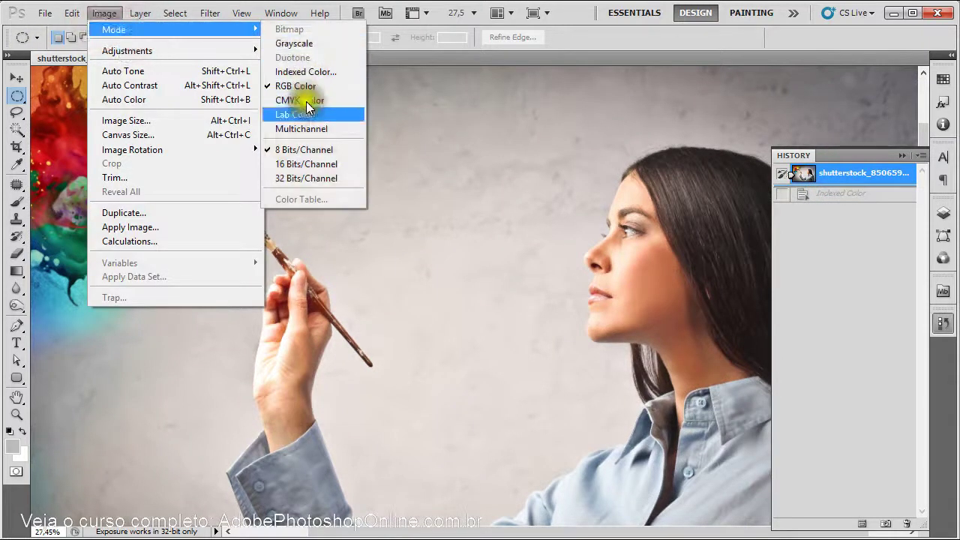
left_click(304, 71)
double_click(341, 257)
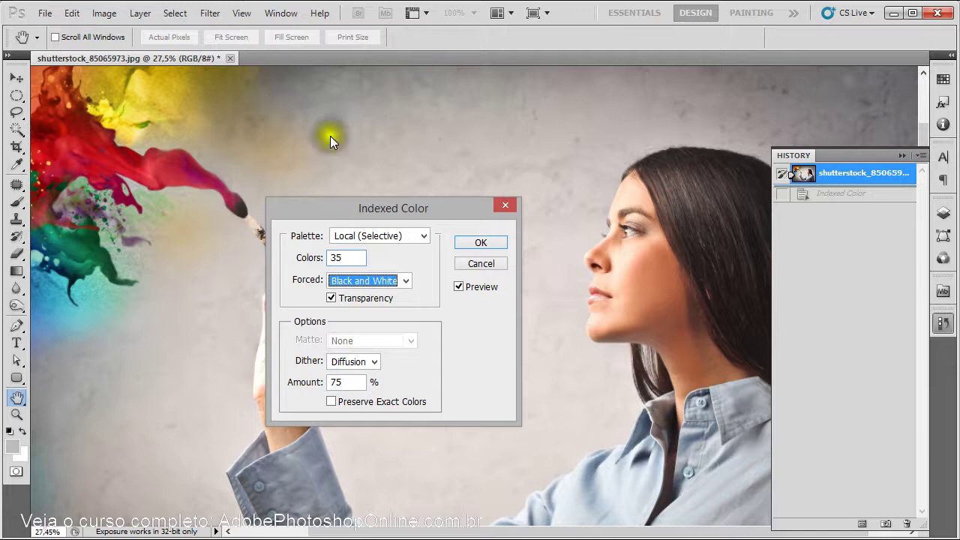
left_click(480, 242)
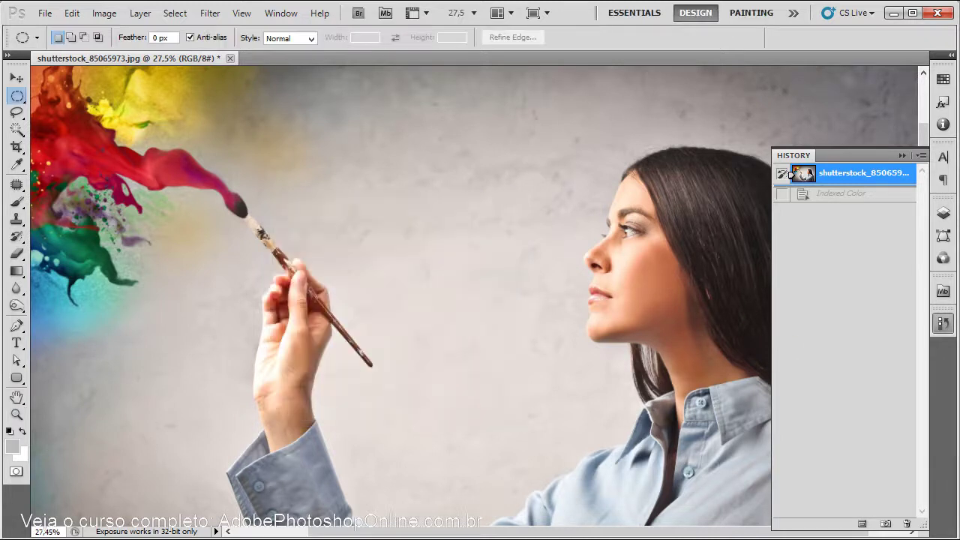
left_click(789, 193)
- Reopen the indexed image's Color Table and try making a skin tone beside the cheek transparent with the eyedropper
left_click_drag(687, 256, 425, 242)
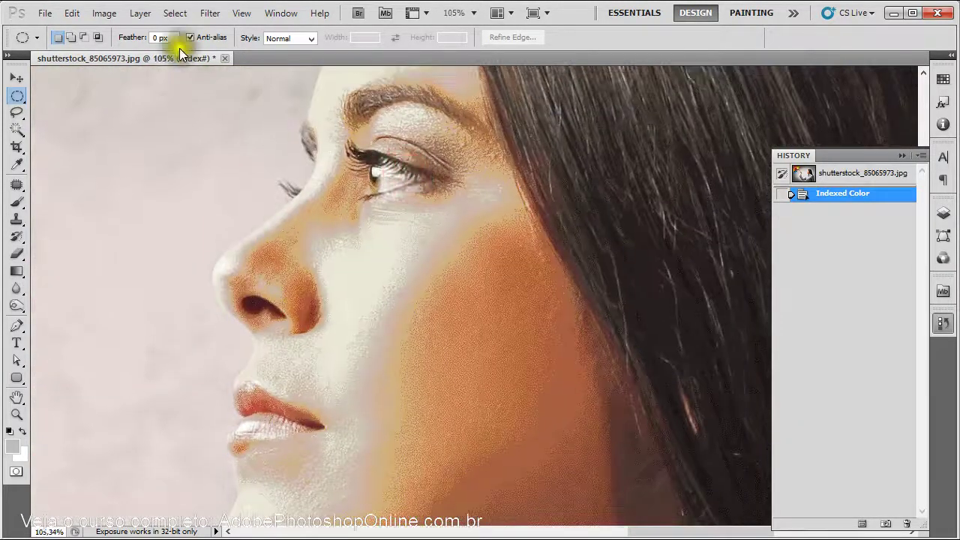
left_click(101, 13)
left_click(203, 28)
left_click(323, 198)
left_click_drag(350, 187, 247, 183)
left_click(282, 367)
left_click_drag(400, 262, 441, 243)
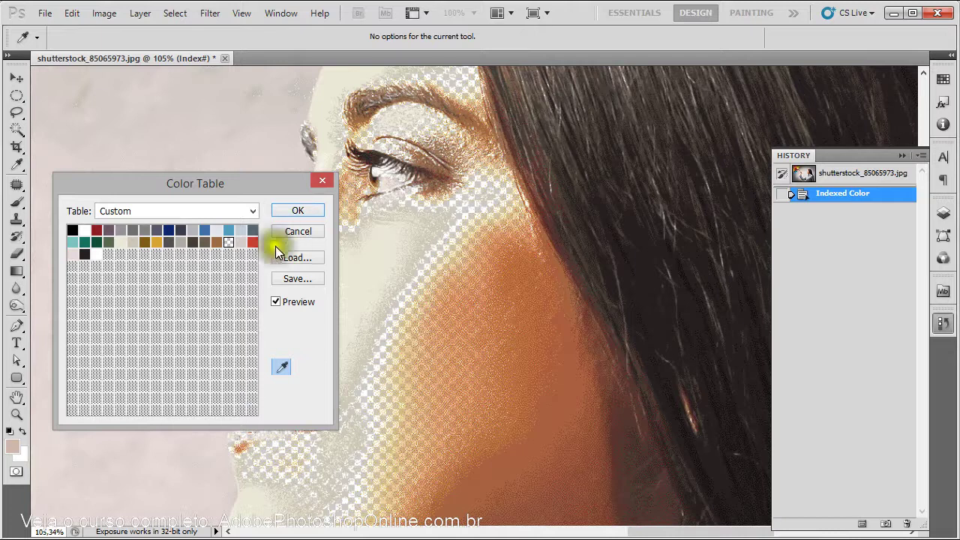
- Reactivate the Color Table eyedropper and try making the light beige of the cheek under the eye transparent
left_click(286, 374)
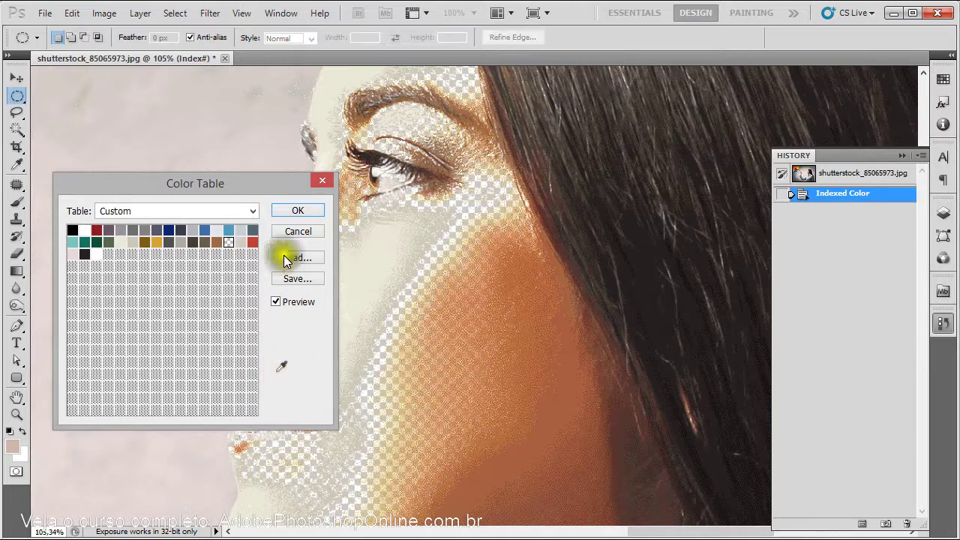
left_click(435, 217)
left_click(282, 365)
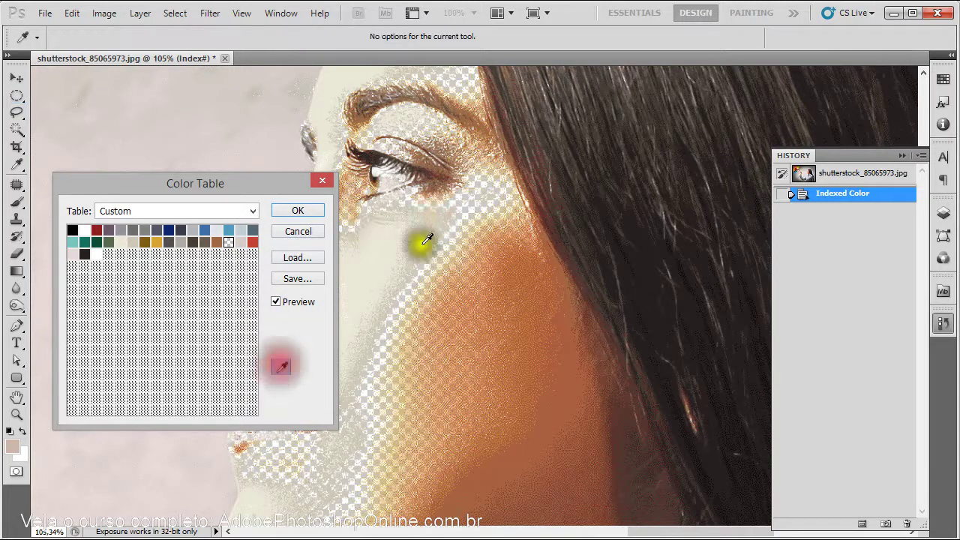
left_click(407, 219)
left_click(397, 236)
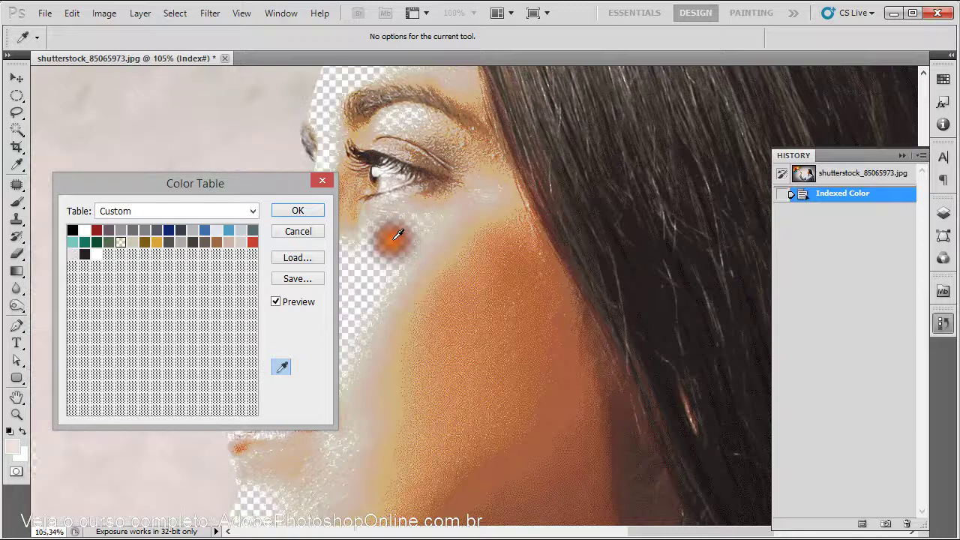
- Try making individual colors of the background, forehead, cheek, eye area and hair transparent with the Color Table eyedropper
left_click(289, 91)
left_click(248, 114)
left_click(438, 84)
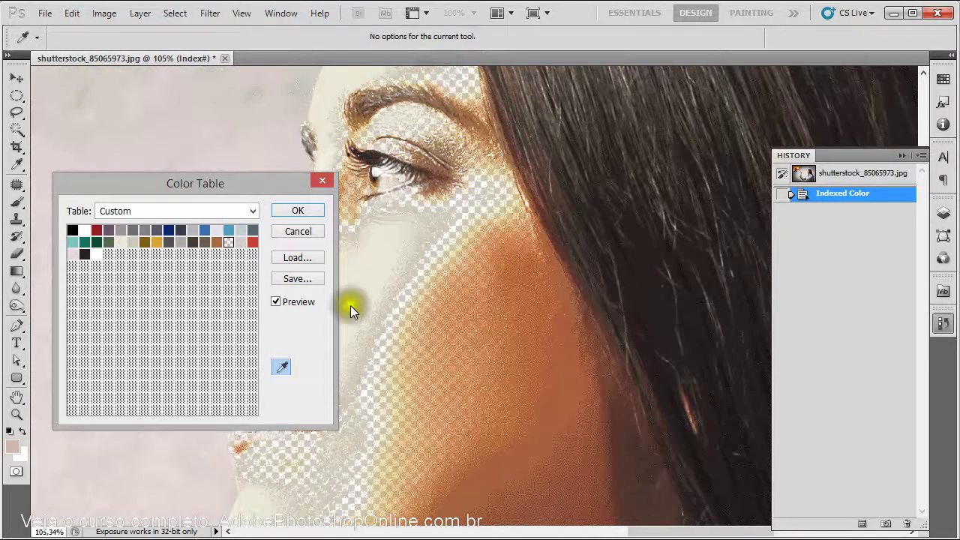
left_click(424, 338)
left_click(533, 368)
left_click(488, 337)
left_click(405, 224)
left_click(396, 135)
left_click(552, 154)
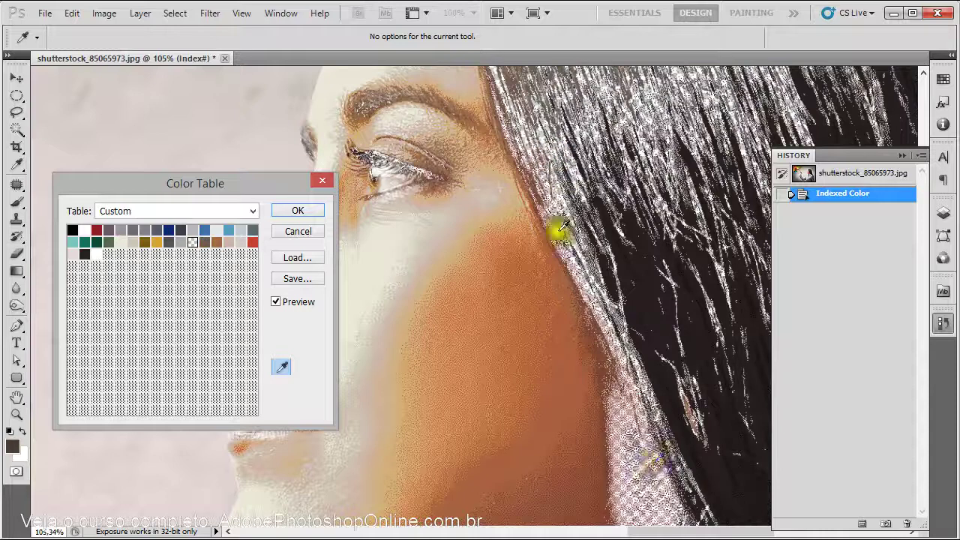
- Try making background, nose and cheek colors and an unused table swatch transparent, and cancel the Color Table changes
left_click(257, 133)
left_click_drag(226, 186, 531, 193)
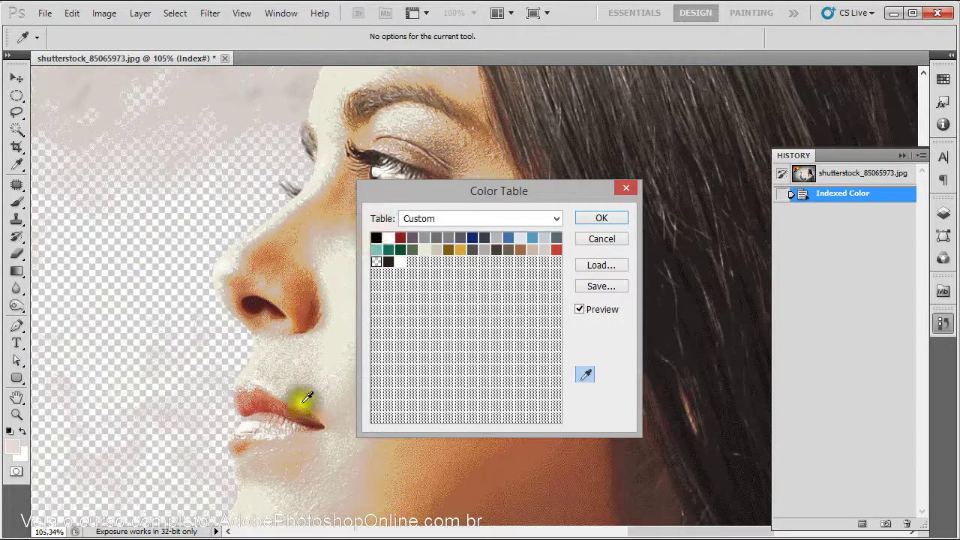
left_click(216, 233)
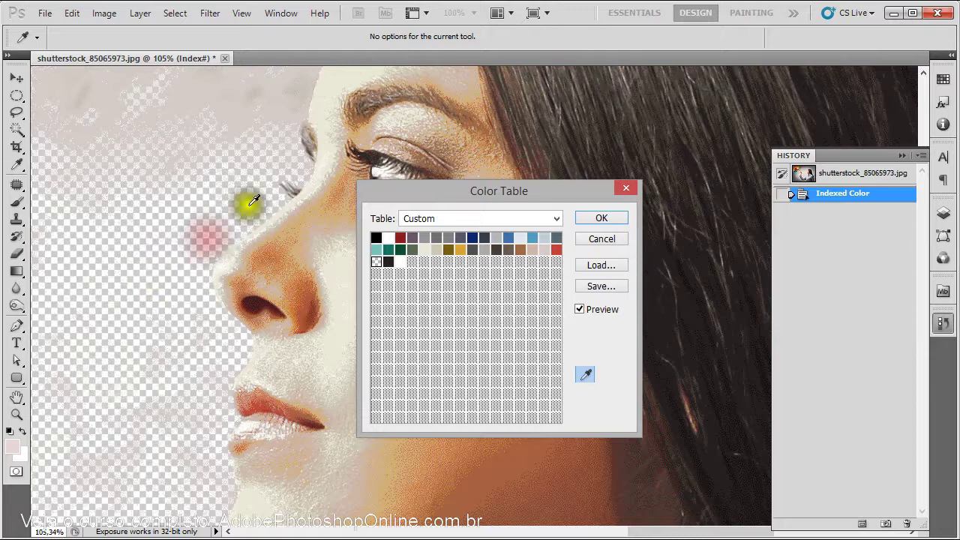
left_click(272, 242)
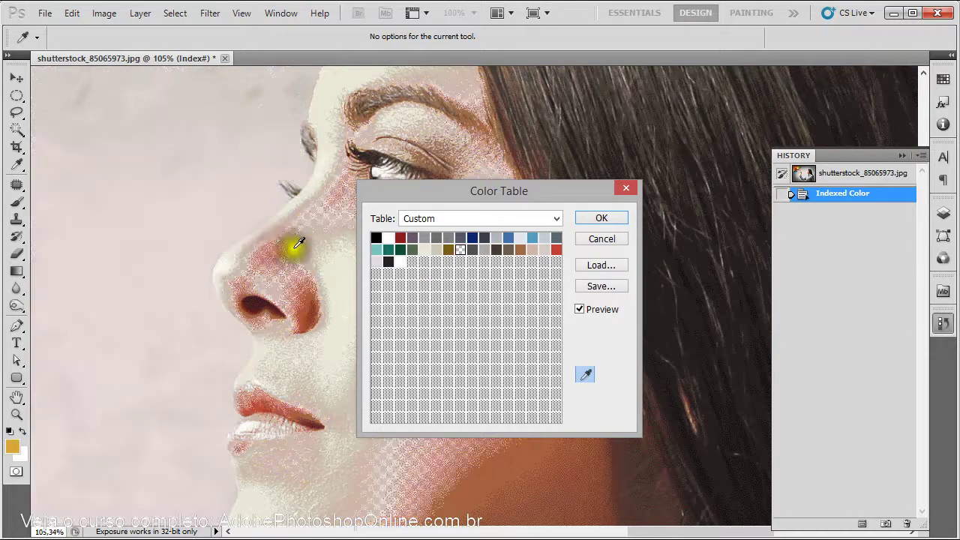
left_click(321, 232)
left_click(328, 249)
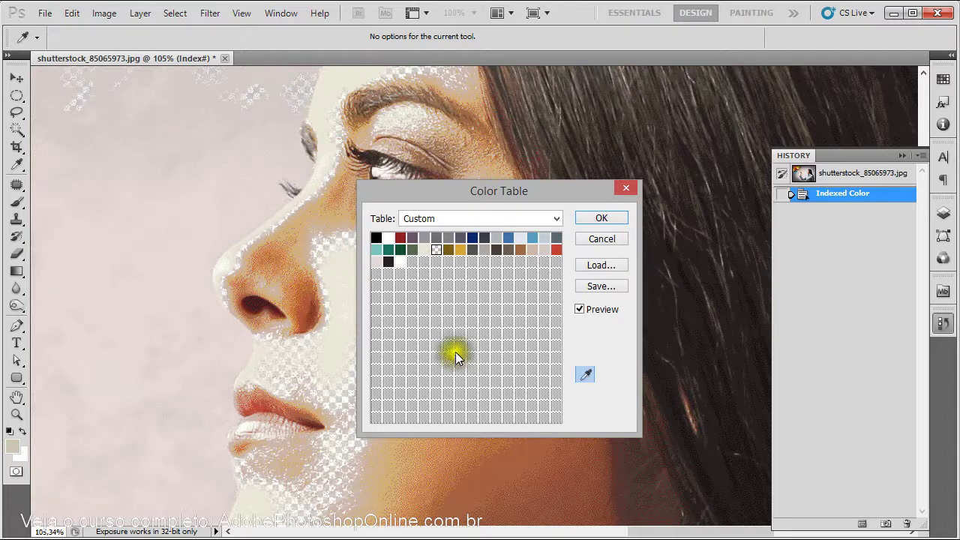
left_click(450, 276)
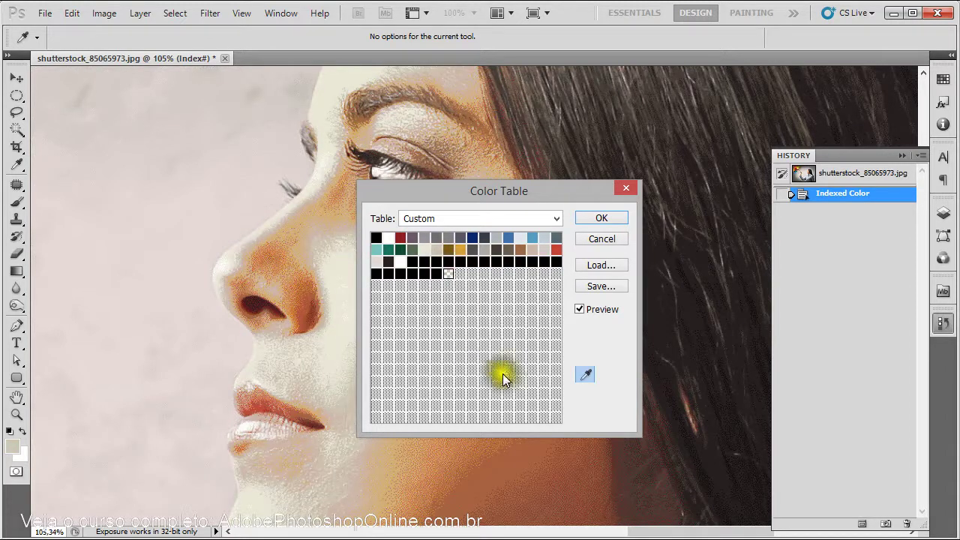
left_click(613, 240)
- Reopen the Color Table, try recoloring a single grey swatch to magenta with RGB 195, 76, 195, and cancel the color choice
left_click(103, 12)
mouse_move(112, 29)
left_click(322, 195)
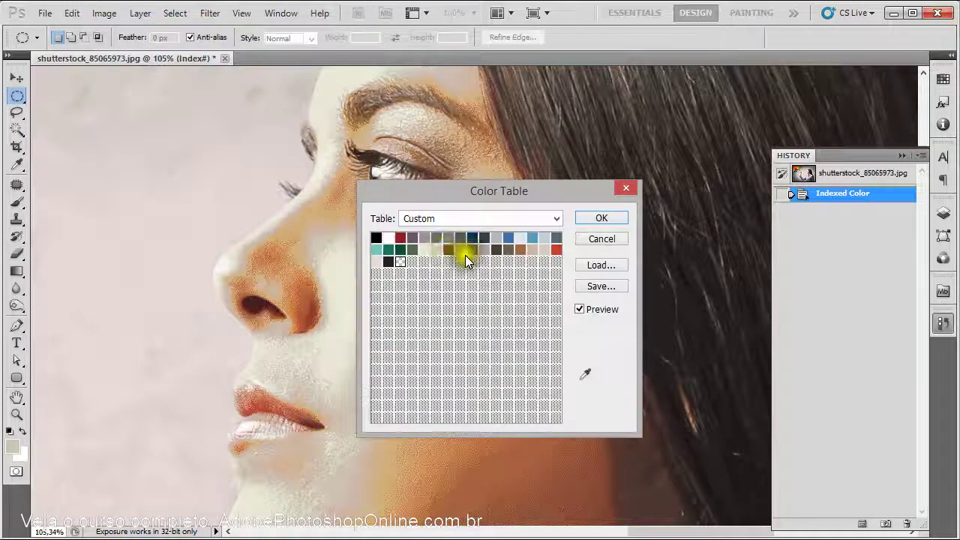
left_click_drag(448, 193, 560, 267)
left_click(537, 312)
left_click_drag(391, 196, 664, 306)
left_click_drag(436, 417, 413, 373)
left_click(411, 369)
left_click_drag(494, 405, 500, 390)
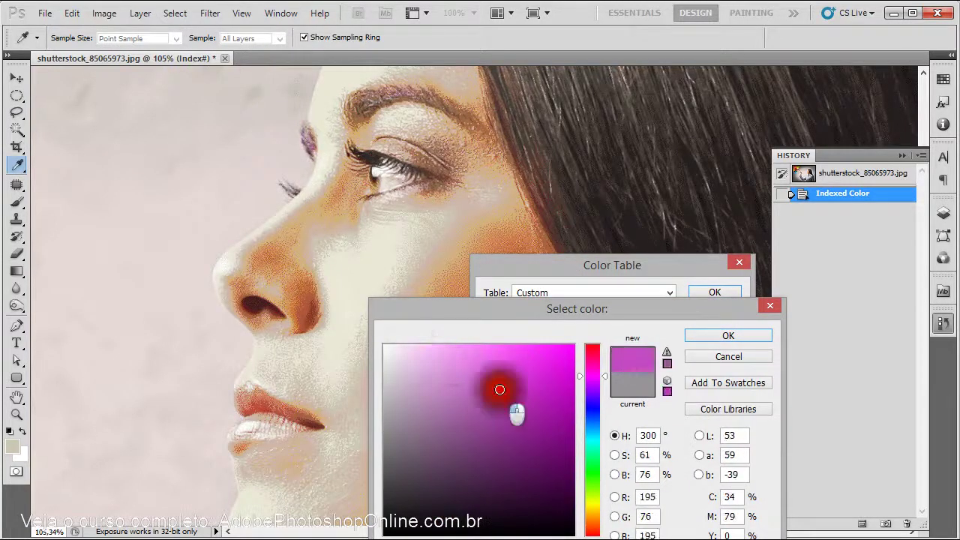
left_click(743, 361)
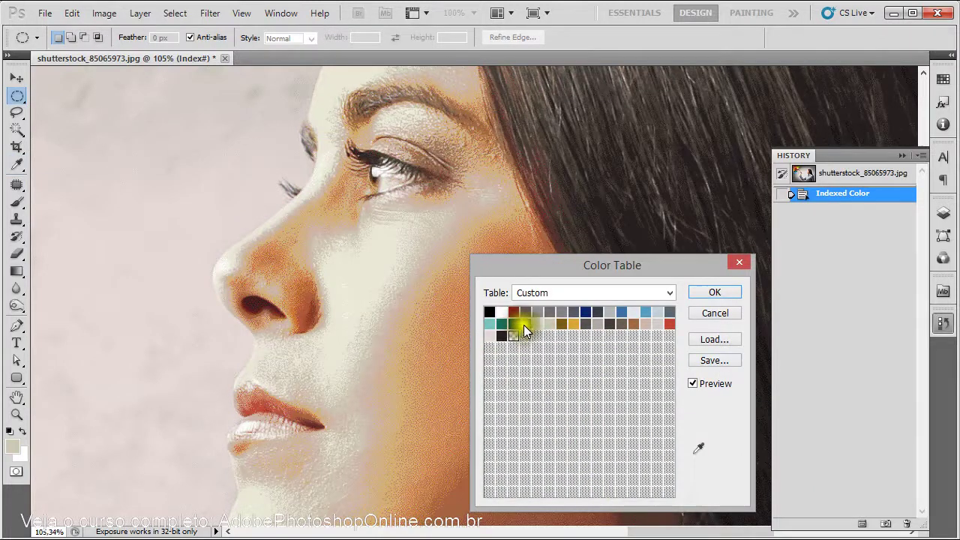
- Select a range of swatches from the light beige one and try a strong yellow first color with hue 54, saturation 99, brightness 88
left_click(549, 325)
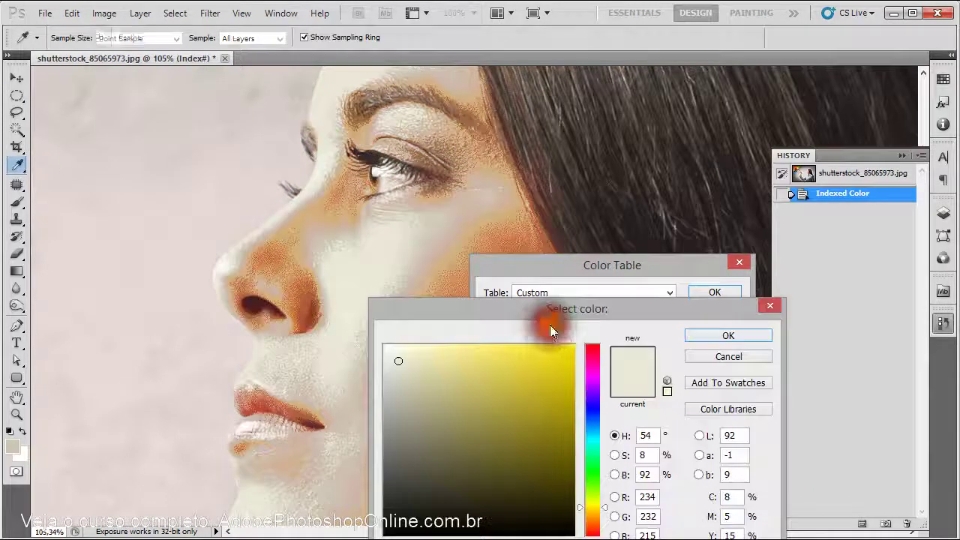
key("Escape")
left_click(544, 325)
key("Escape")
left_click(553, 324)
mouse_move(553, 324)
left_mouse_down()
mouse_move(537, 322)
mouse_move(539, 310)
mouse_move(535, 320)
mouse_move(644, 313)
left_mouse_up()
left_click_drag(528, 373, 672, 370)
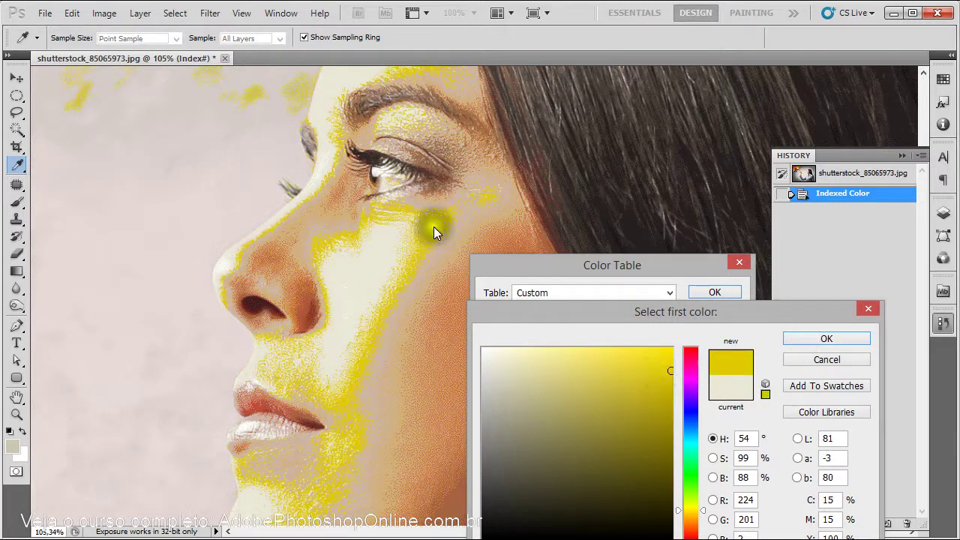
- Try other shades for the range's first color, and cancel both the color choice and the Color Table changes
left_click_drag(609, 353, 612, 377)
mouse_move(531, 378)
left_mouse_down()
mouse_move(563, 380)
mouse_move(531, 377)
left_mouse_up()
left_click(546, 365)
left_click_drag(704, 512, 707, 515)
left_click(846, 356)
left_click(711, 312)
- Undo the Indexed Color conversion to restore the image to RGB
key("ctrl+1")
key("ctrl+minus")
key("ctrl+minus")
key("ctrl+minus")
key("ctrl+minus")
key("ctrl+z")
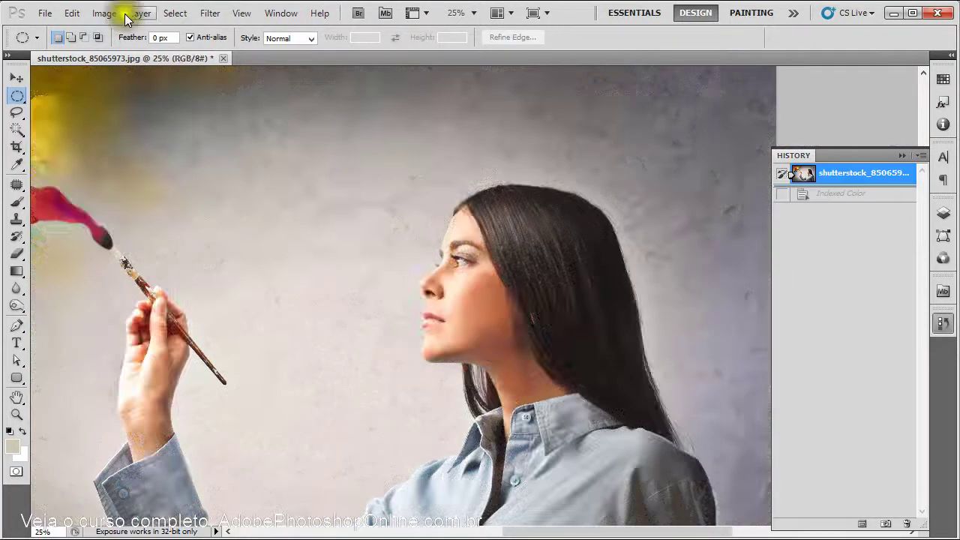
- Check the RGB image's color mode and bit-depth options, choosing 8 Bits/Channel
left_click(99, 12)
mouse_move(114, 32)
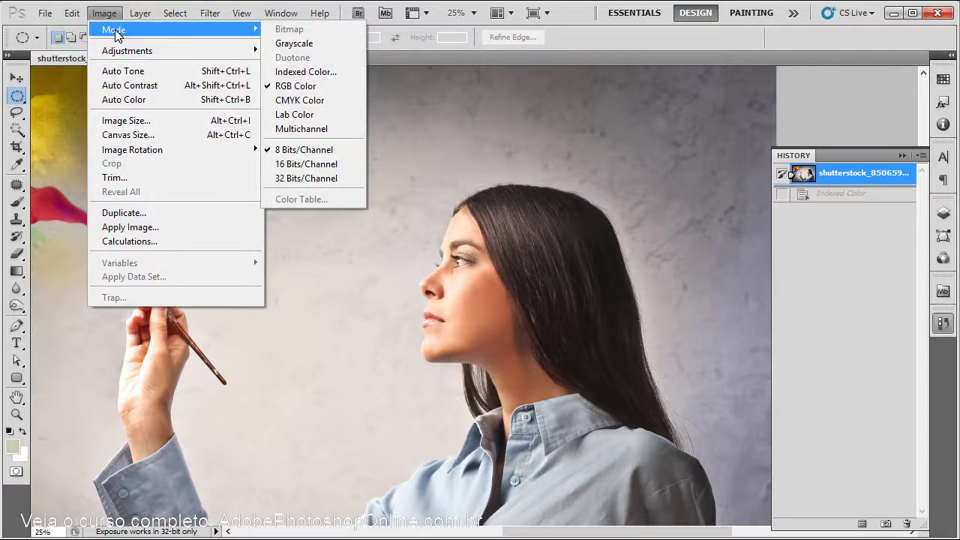
left_click(294, 150)
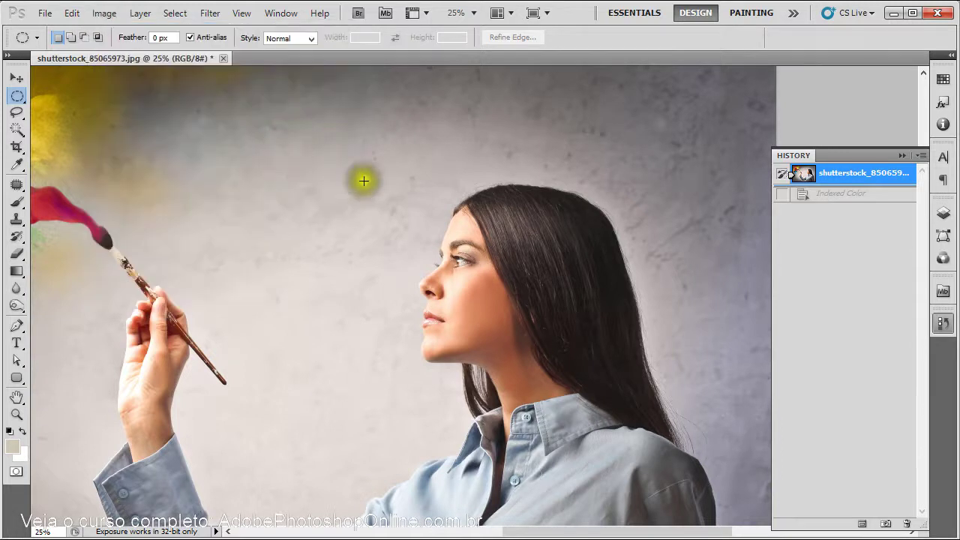
left_click_drag(444, 369, 502, 291)
- Convert the RGB image to 16 Bits/Channel
left_click(99, 13)
mouse_move(149, 48)
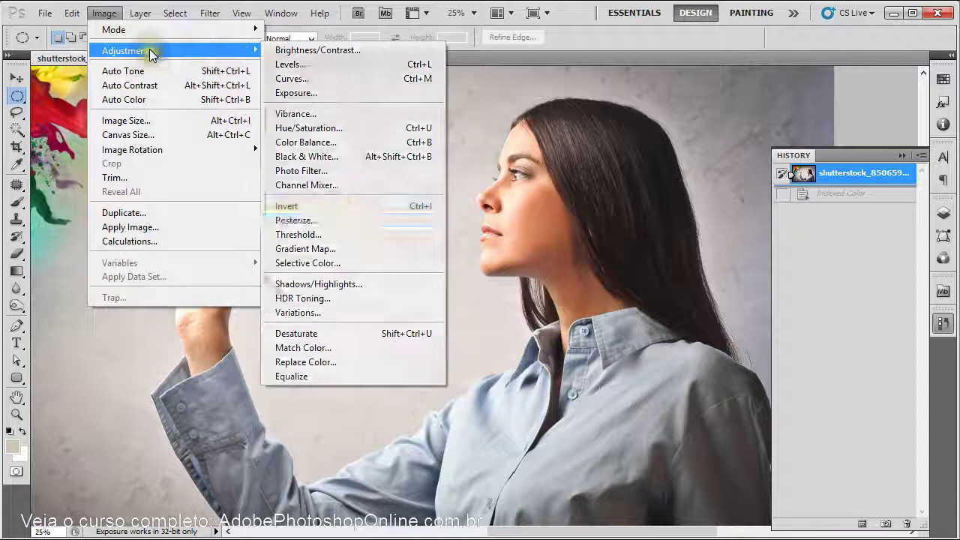
left_click(183, 38)
left_click(102, 13)
left_click(145, 34)
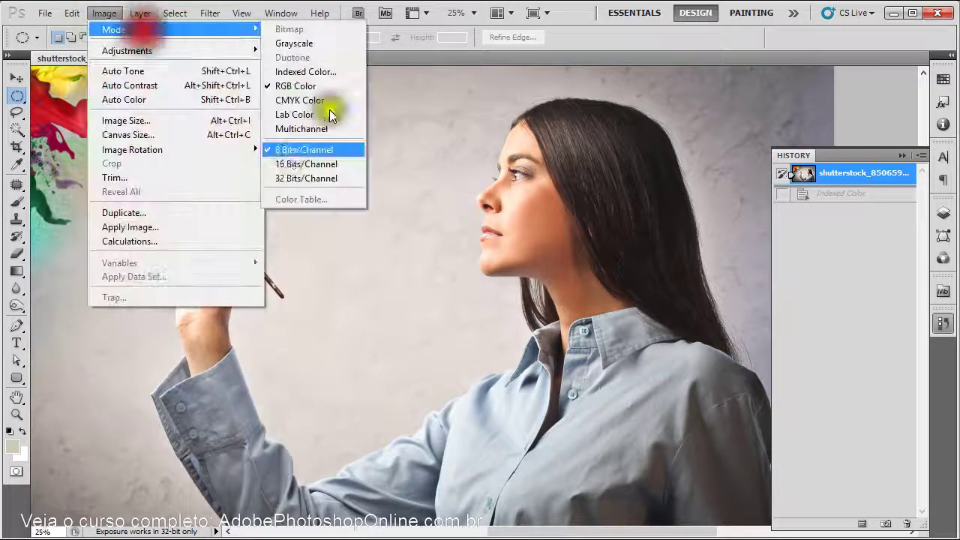
left_click(314, 164)
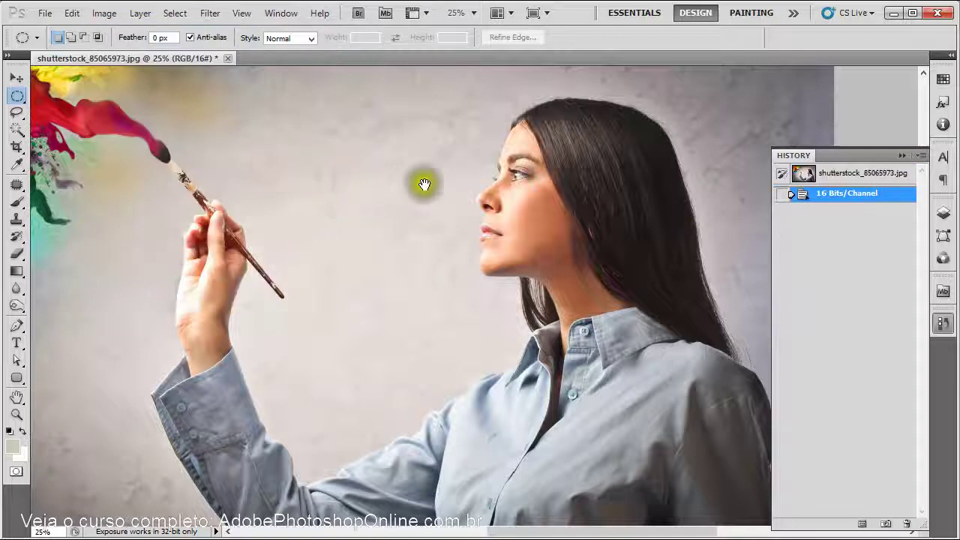
- Examine the 16-bit image and check which color modes and bit depths are available for it, including 32 Bits/Channel
left_click_drag(424, 184, 370, 204)
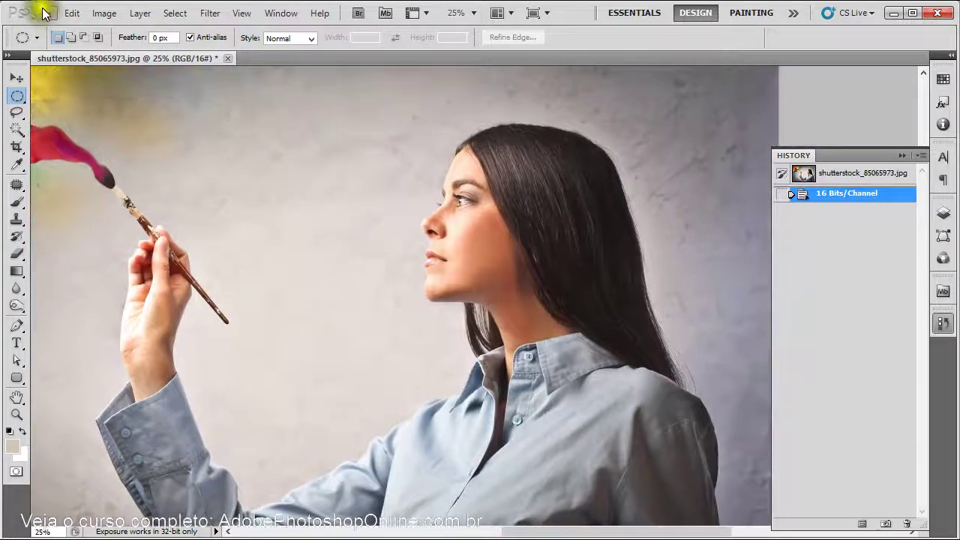
left_click_drag(474, 210, 405, 129)
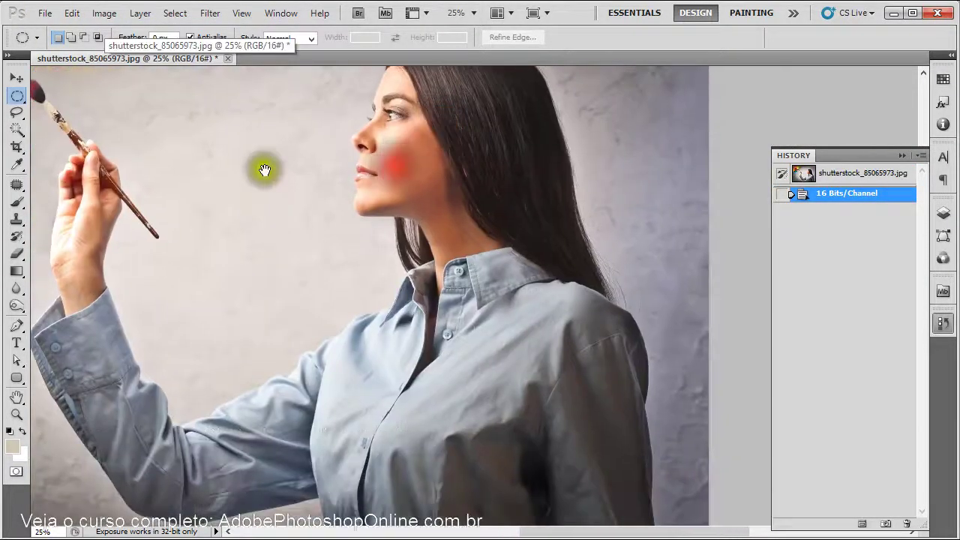
mouse_move(264, 170)
left_mouse_down()
mouse_move(338, 229)
mouse_move(400, 345)
mouse_move(382, 258)
mouse_move(359, 261)
left_mouse_up()
left_click(111, 13)
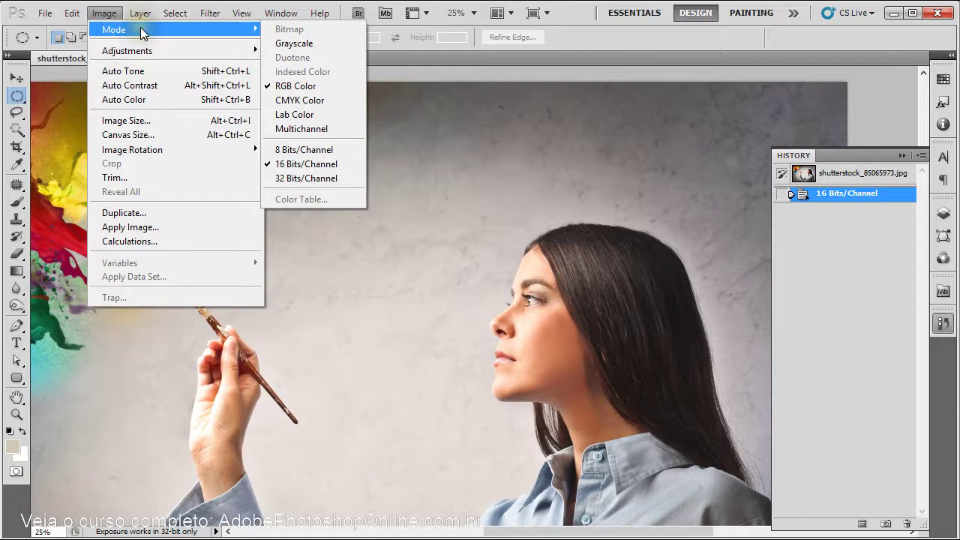
left_click_drag(600, 274, 582, 186)
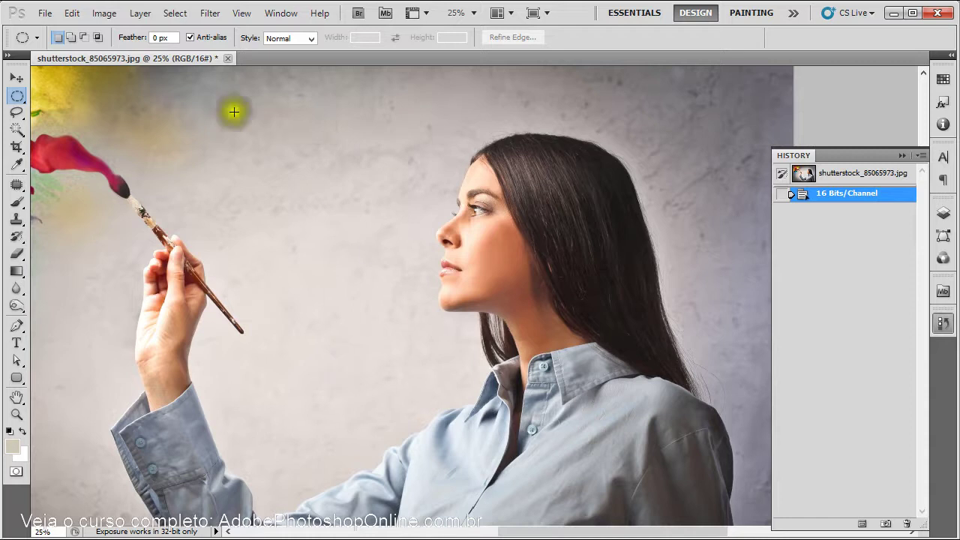
left_click(102, 13)
mouse_move(112, 29)
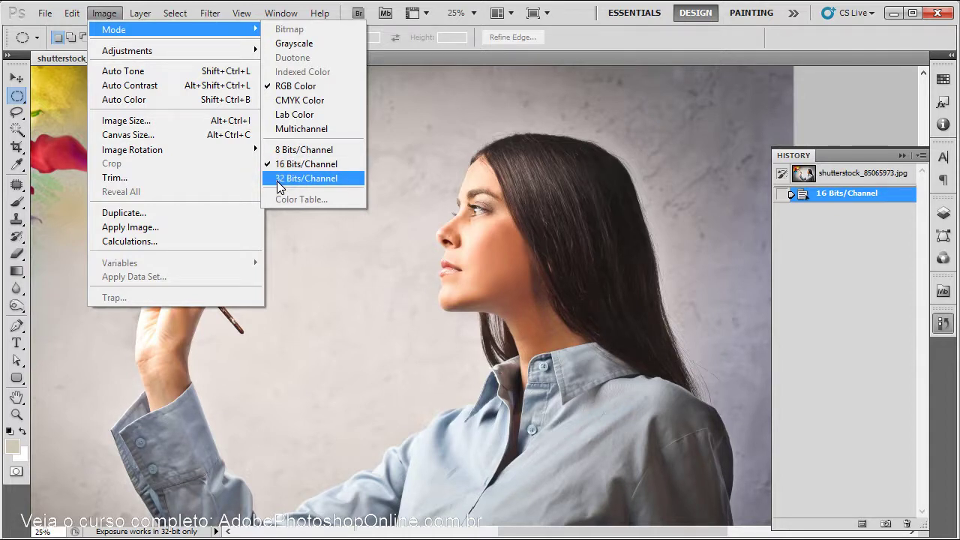
left_click(320, 186)
left_click(320, 185)
left_click(449, 259)
left_click(563, 262)
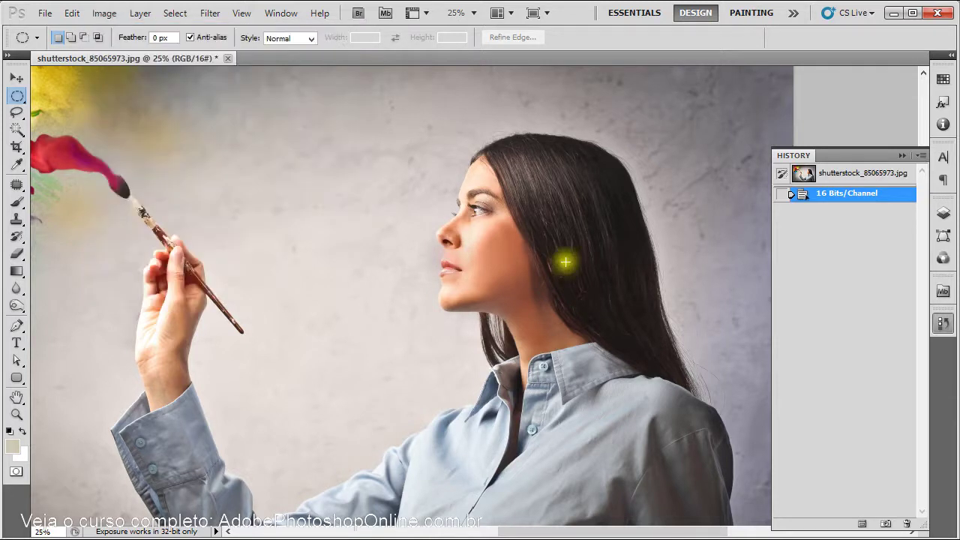
- Zoom out to 16.7% to show the whole image and collapse the expanded document history
key("ctrl+minus")
key("ctrl+minus")
key("ctrl+plus")
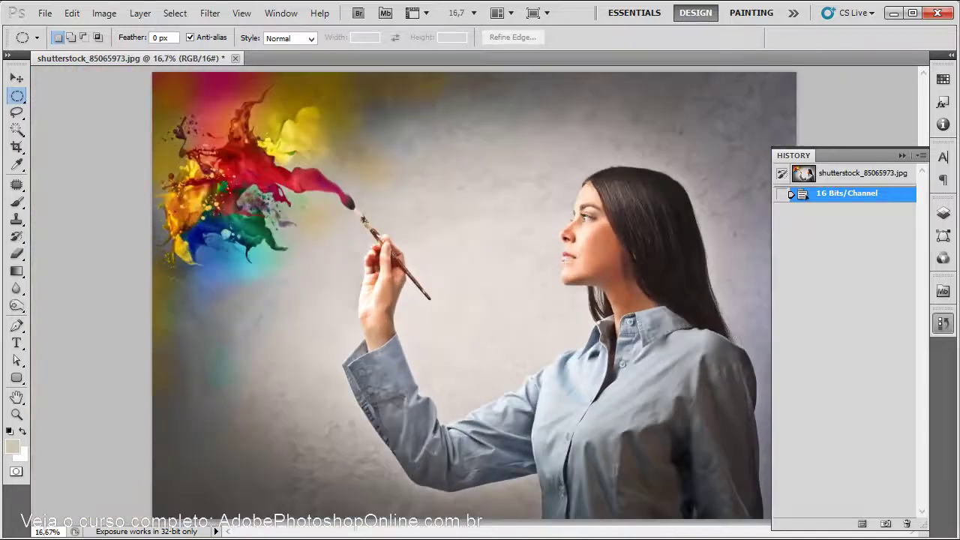
key("ctrl+minus")
key("ctrl+plus")
left_click(570, 254)
left_click(901, 156)
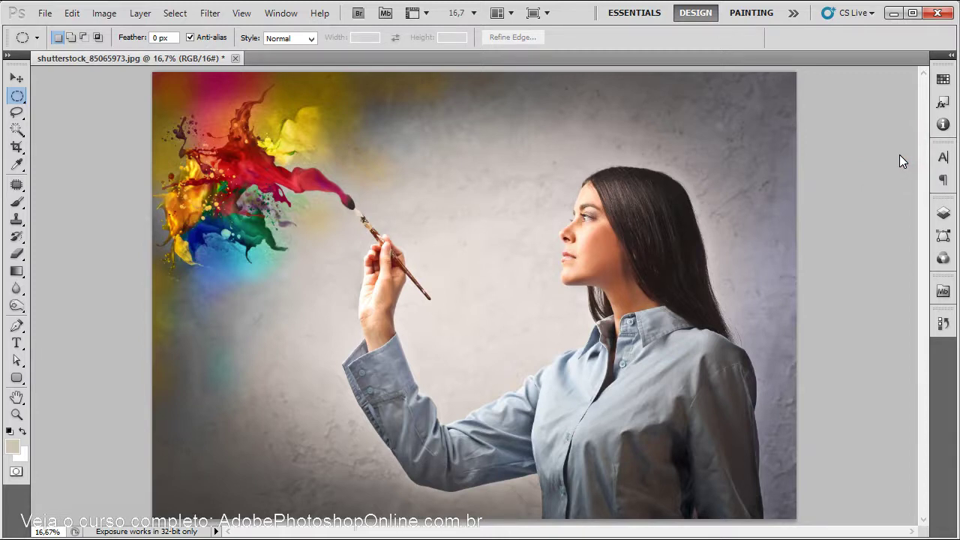
left_click(897, 155)
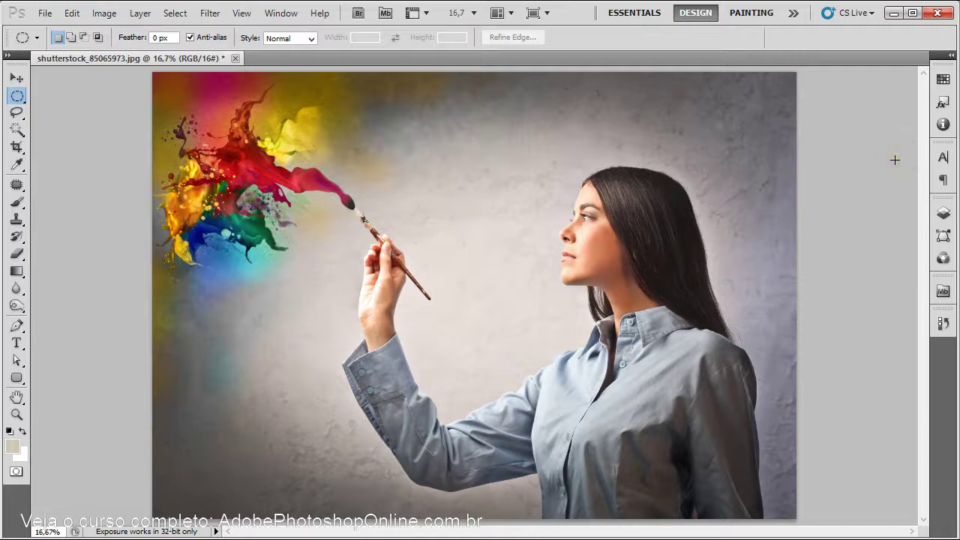